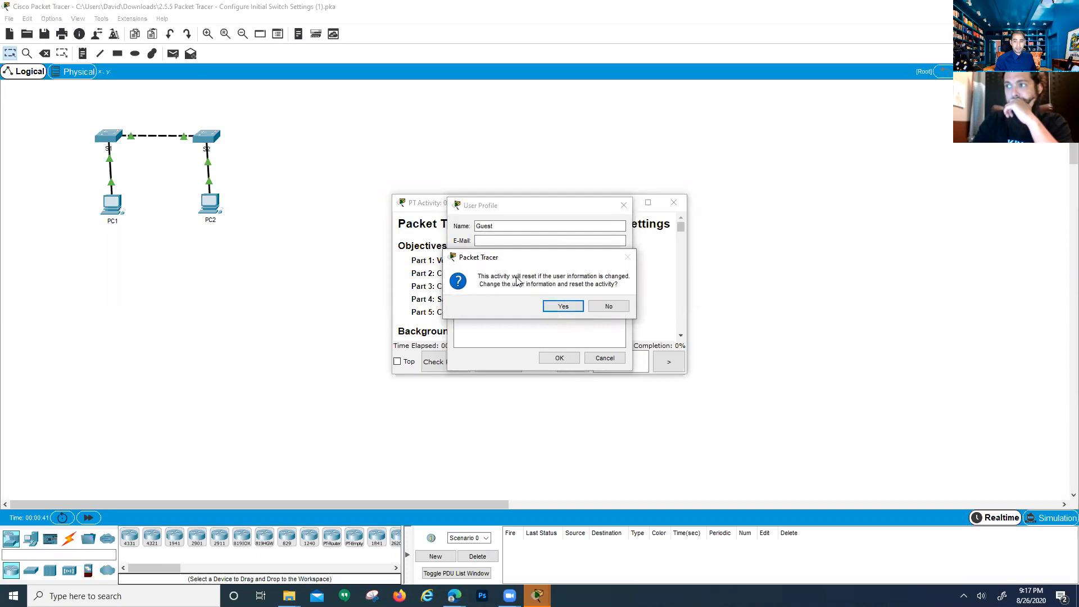
# Reset the activity without saving, accept the user profile, and snap the instructions to the right half
pyautogui.click(560, 306)
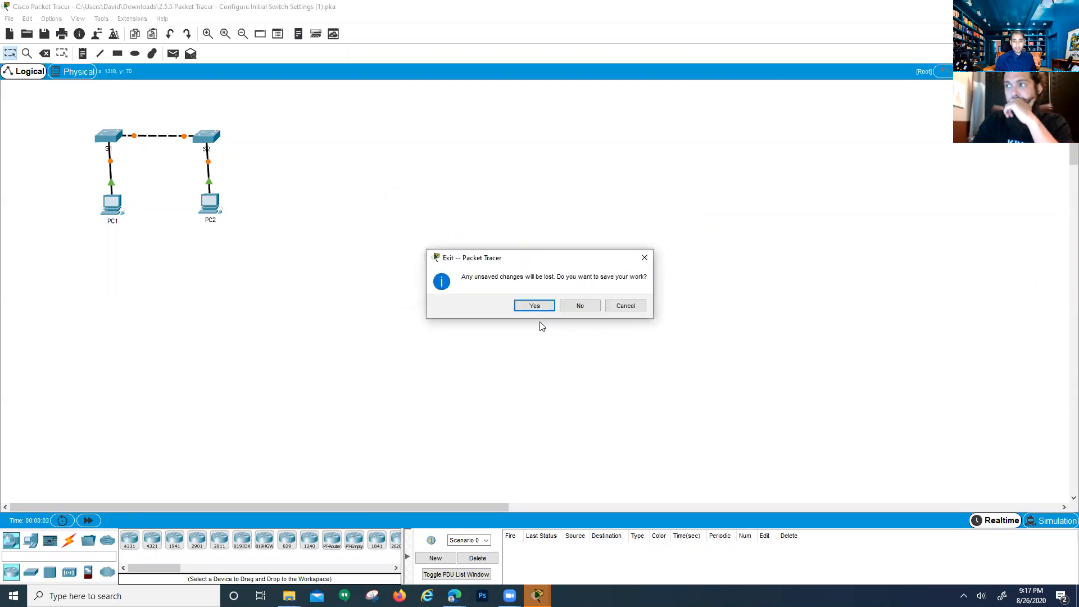
pyautogui.click(567, 305)
pyautogui.click(545, 358)
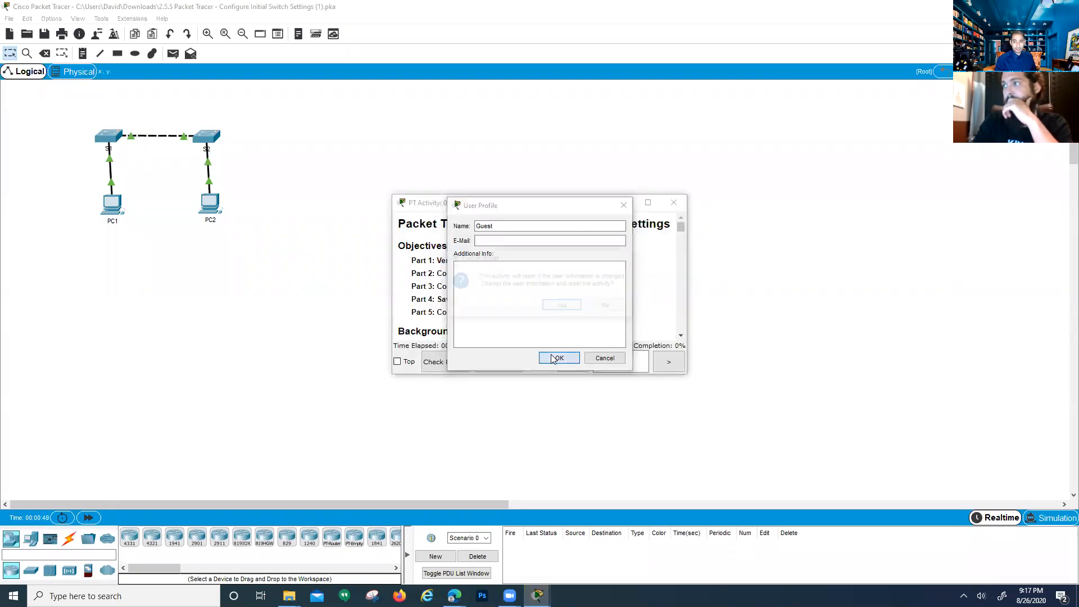
pyautogui.click(561, 306)
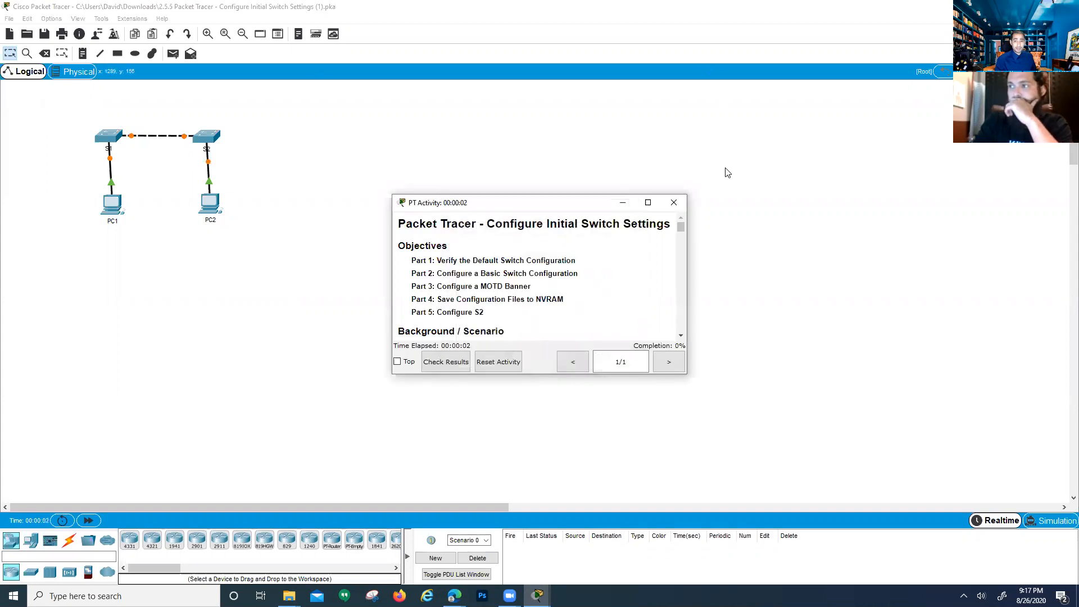
pyautogui.moveTo(517, 204); pyautogui.dragTo(519, 196)
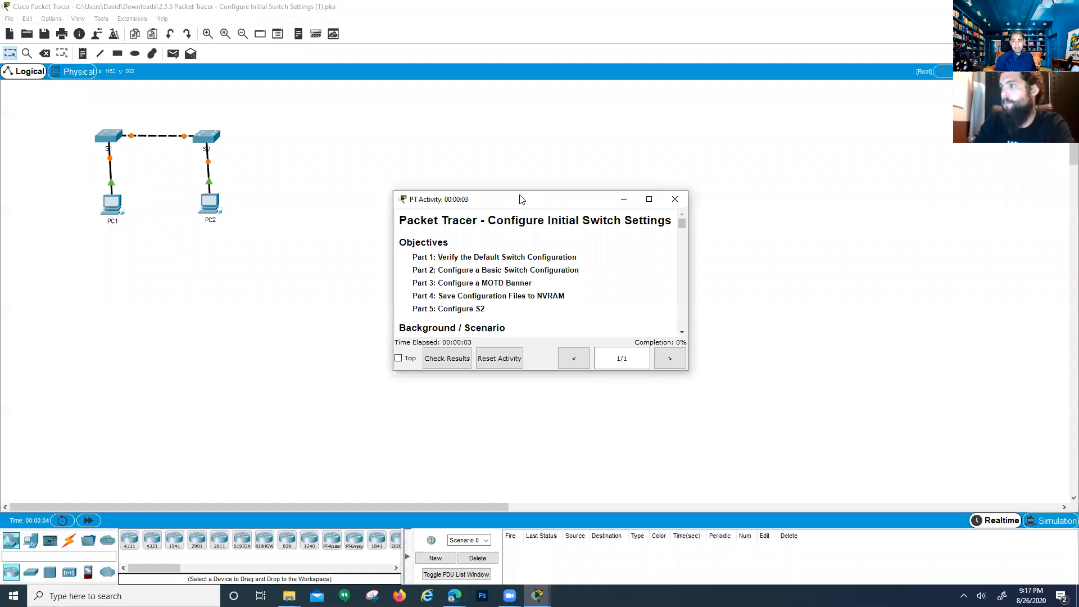
pyautogui.press('super+Right')
pyautogui.click(216, 6)
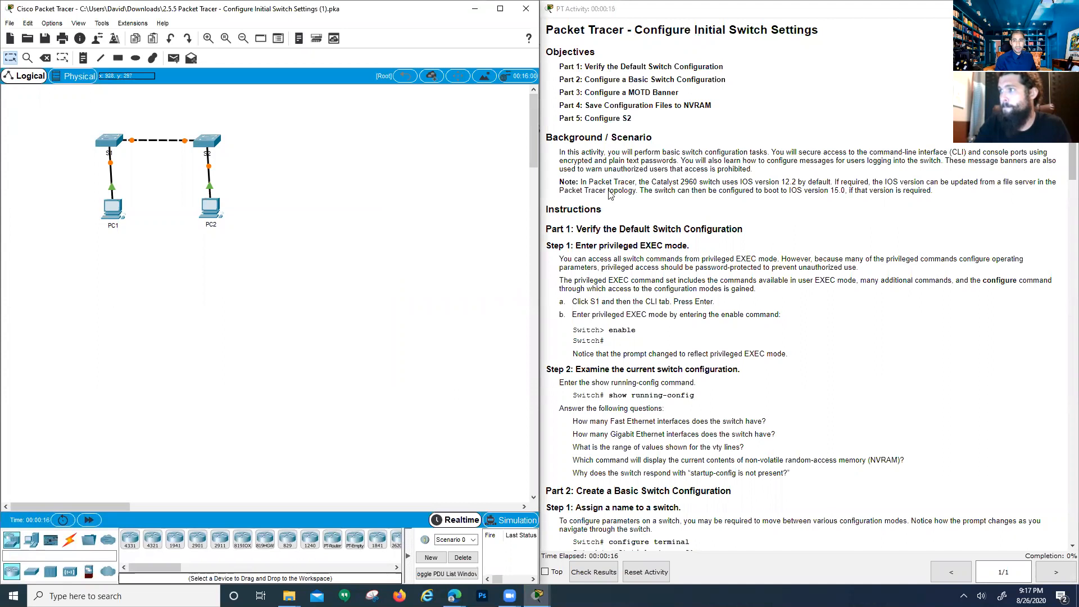
pyautogui.moveTo(560, 151); pyautogui.dragTo(967, 191)
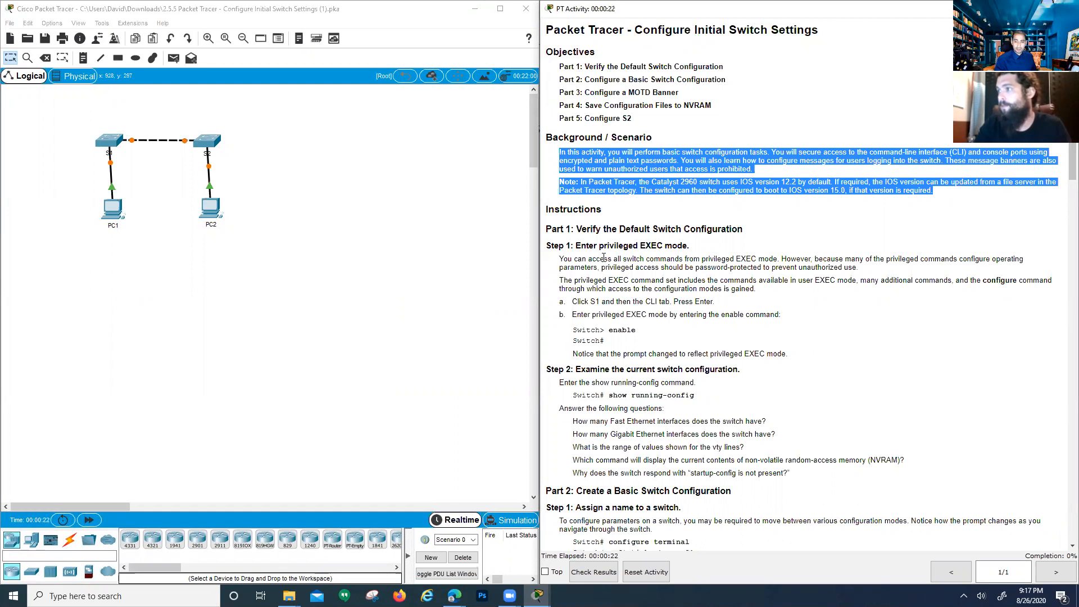
pyautogui.click(619, 179)
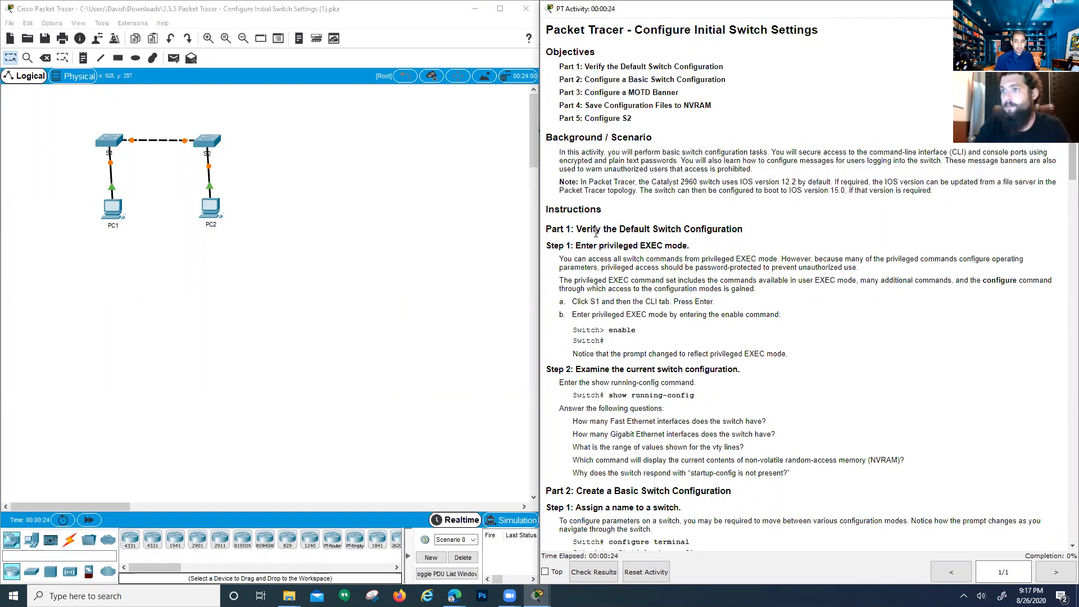
pyautogui.moveTo(606, 210); pyautogui.dragTo(541, 210)
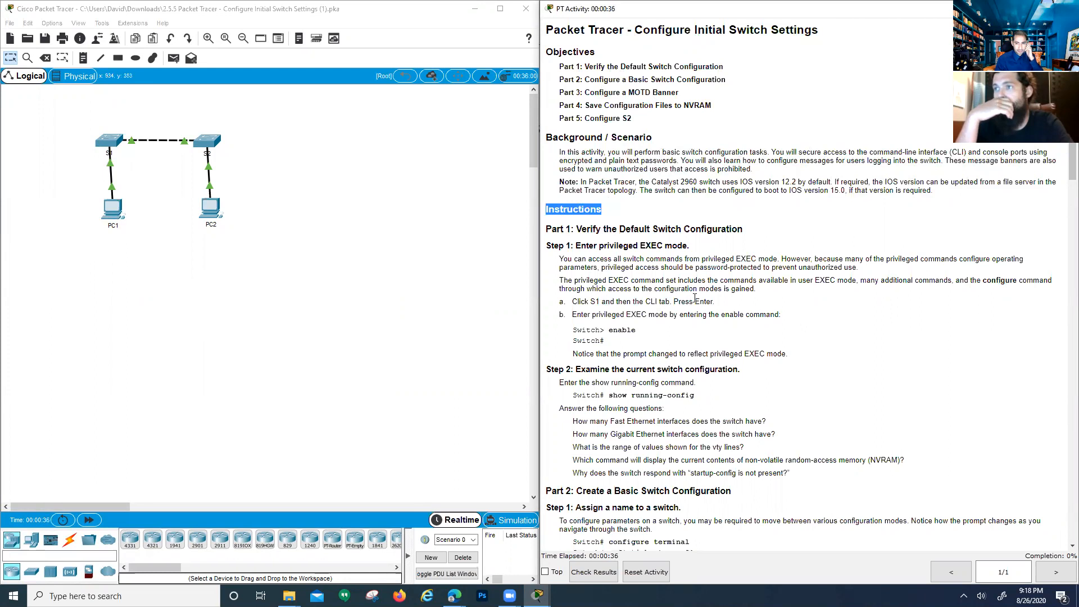
pyautogui.click(603, 245)
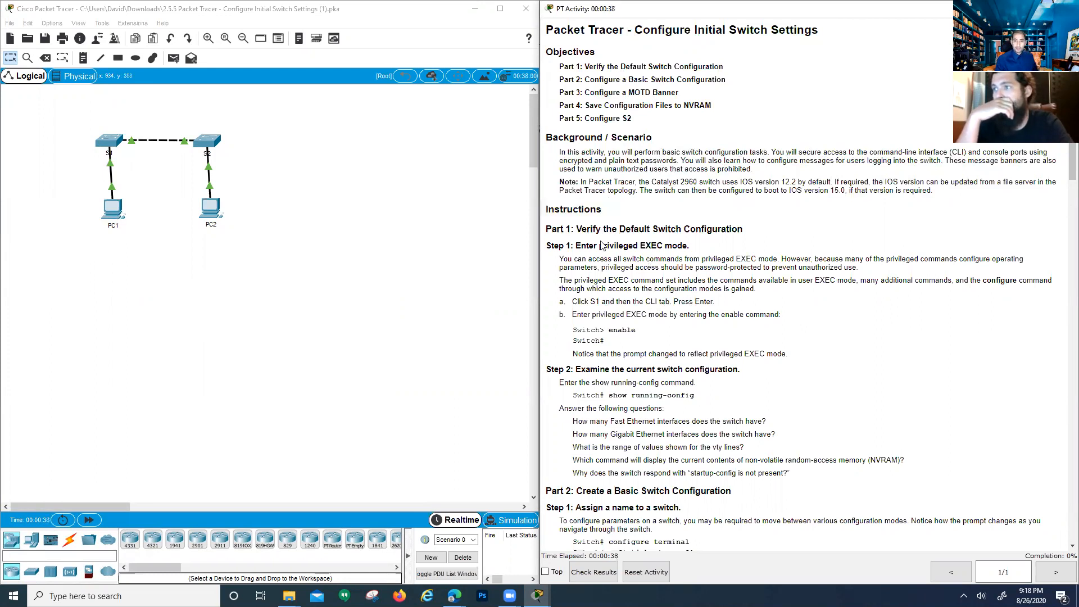
pyautogui.scroll(-1, 604, 245)
pyautogui.moveTo(577, 212); pyautogui.dragTo(690, 218)
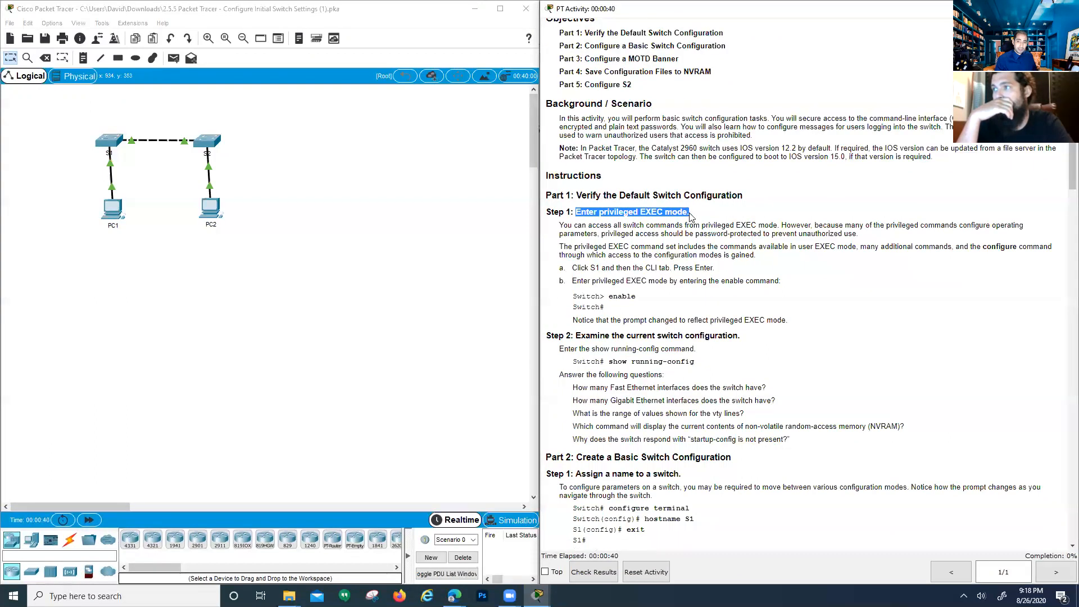
pyautogui.click(662, 262)
pyautogui.moveTo(560, 225); pyautogui.dragTo(779, 263)
pyautogui.click(613, 279)
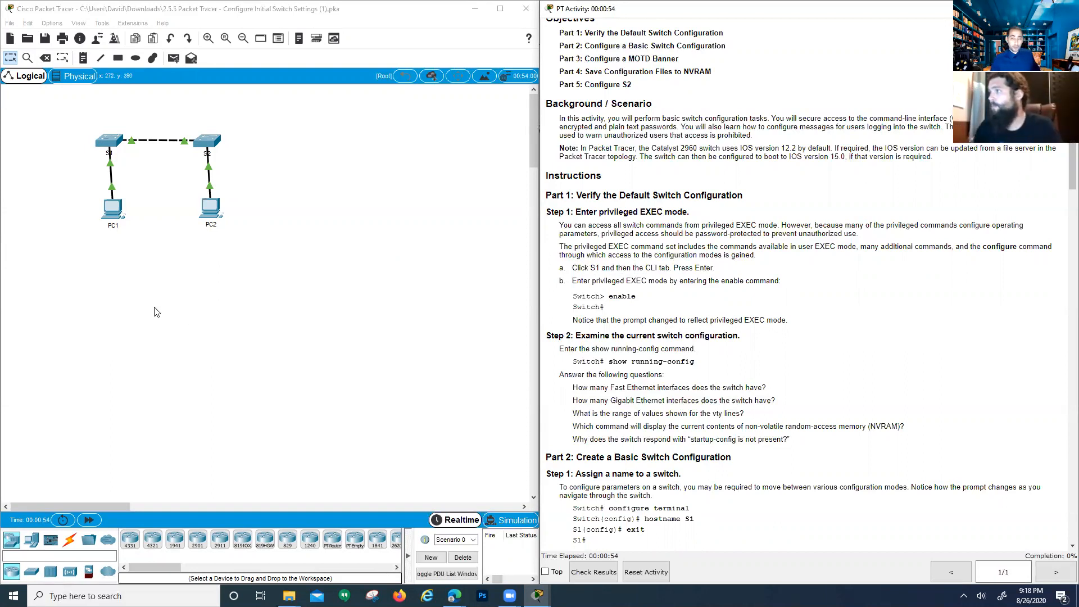
# Open switch S1's CLI, move it left, and bring up the Switch> prompt
pyautogui.click(112, 141)
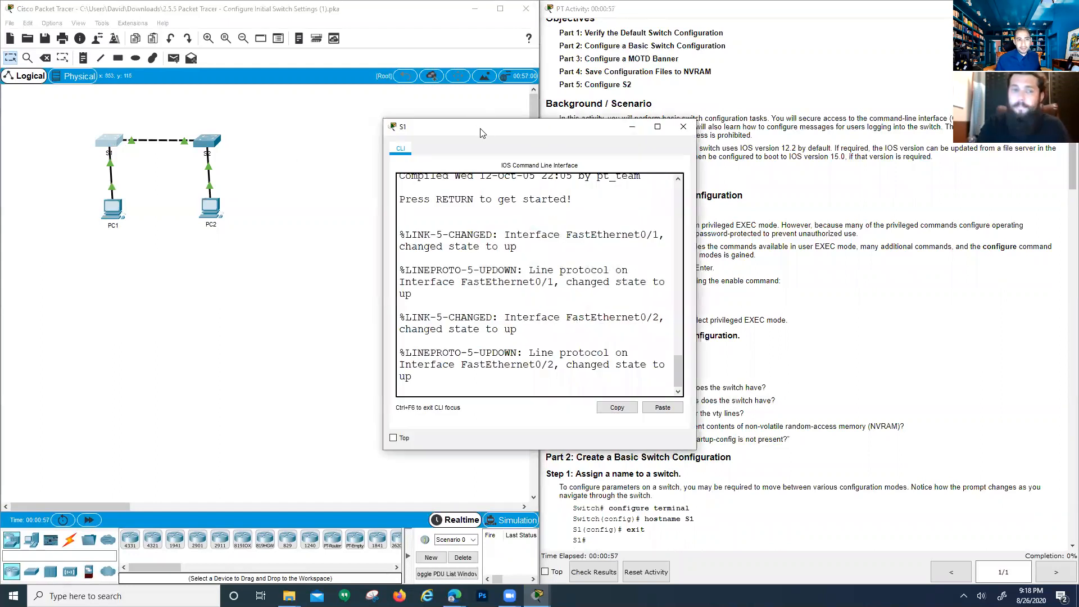
pyautogui.moveTo(481, 133); pyautogui.dragTo(242, 119)
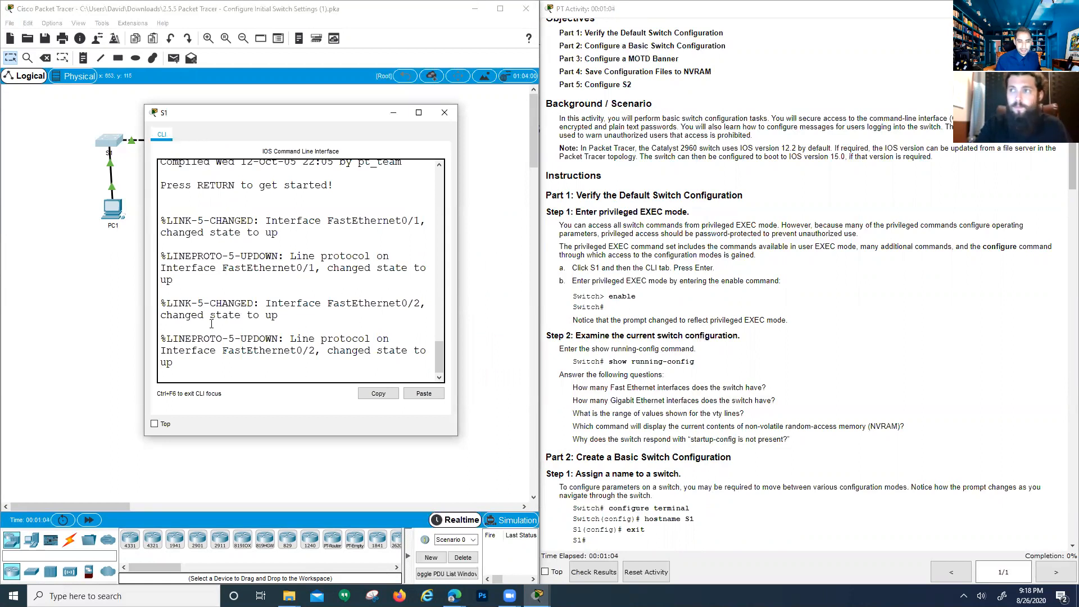
pyautogui.click(215, 357)
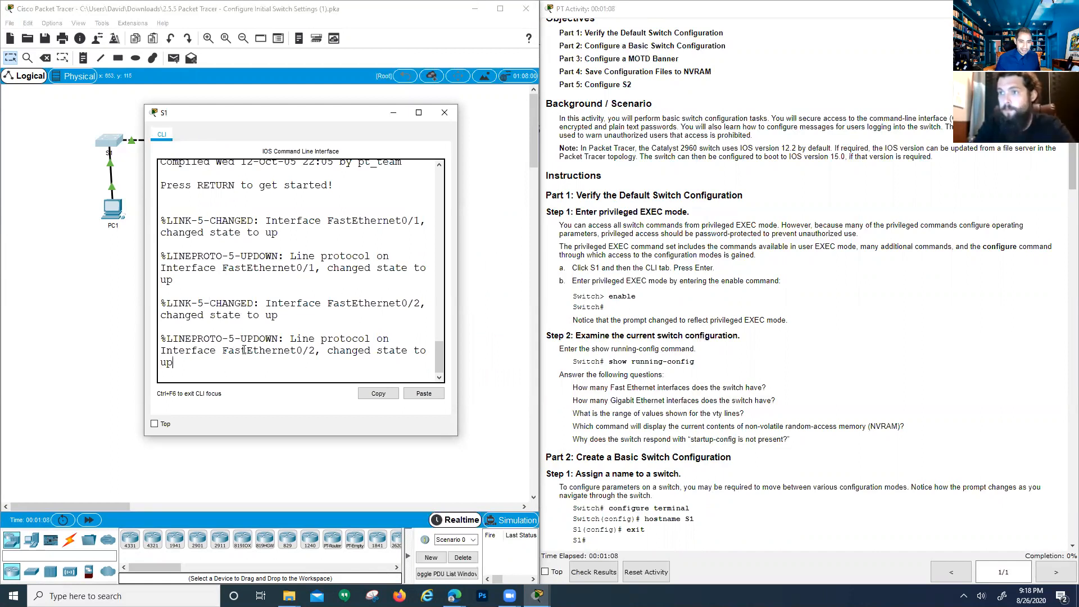
pyautogui.press('Return')
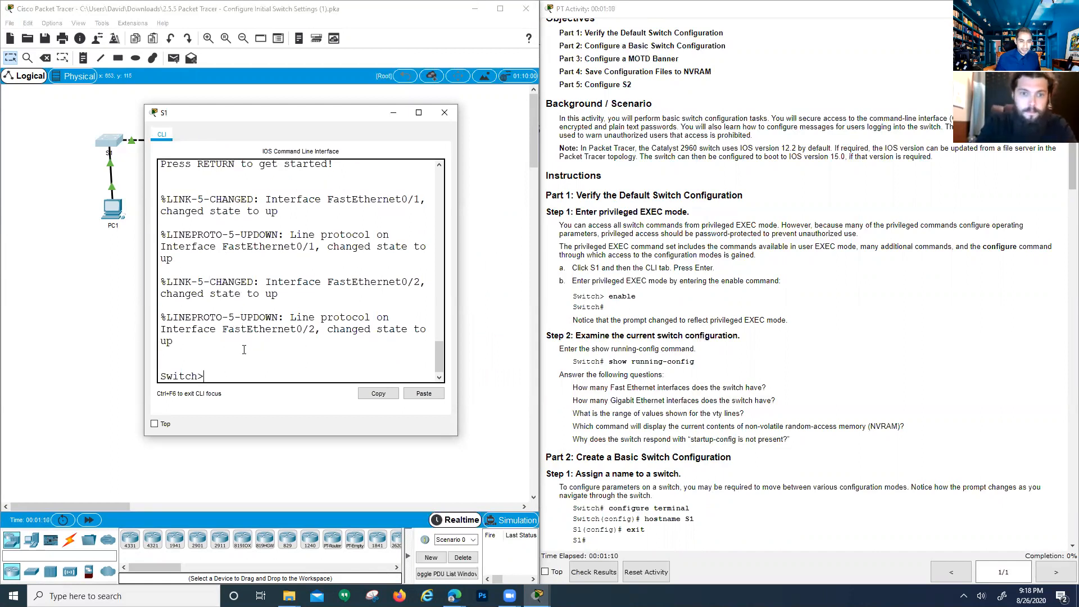
pyautogui.press('Return')
pyautogui.press('Return')
pyautogui.press('Return')
pyautogui.press('Return')
pyautogui.press('Return')
pyautogui.press('Return')
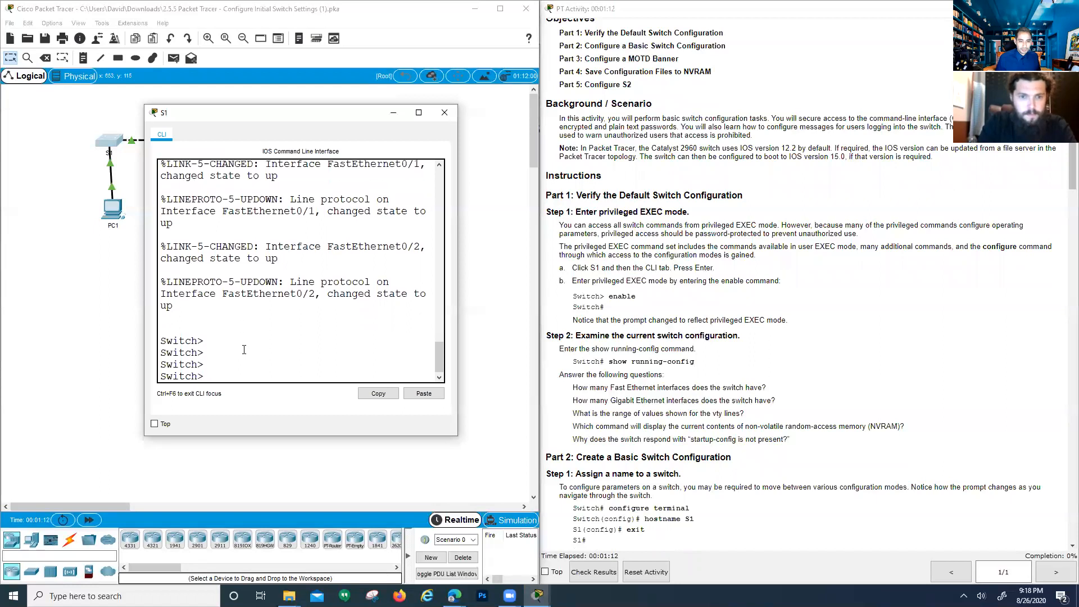
pyautogui.press('Return')
pyautogui.press('Return')
pyautogui.press('Return')
pyautogui.press('Return')
pyautogui.press('Return')
pyautogui.press('Return')
pyautogui.press('Return')
pyautogui.press('Return')
pyautogui.press('Return')
pyautogui.press('Return')
pyautogui.press('Return')
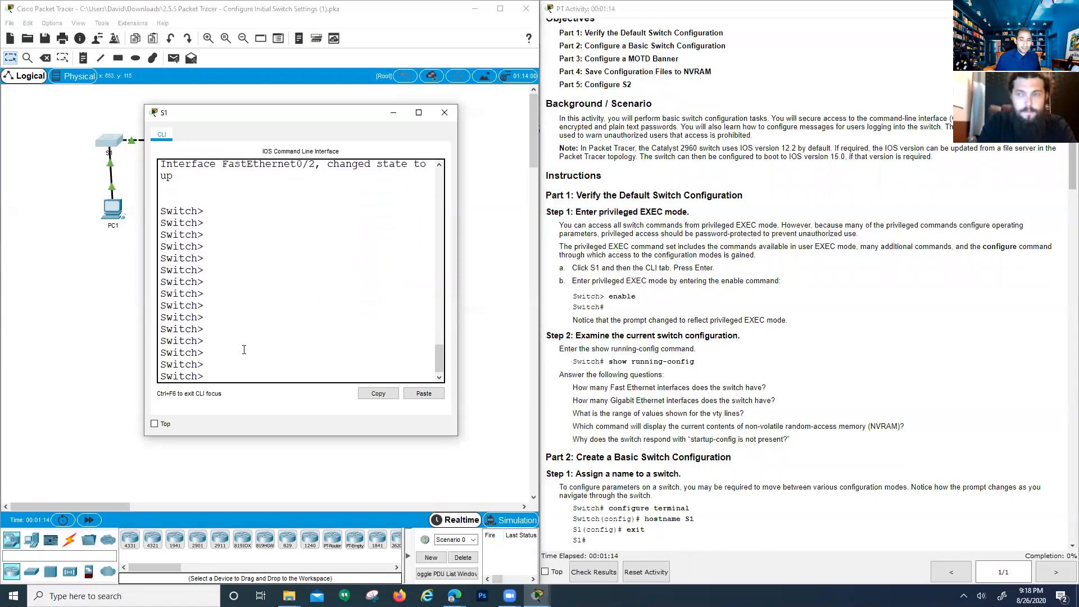
pyautogui.press('Return')
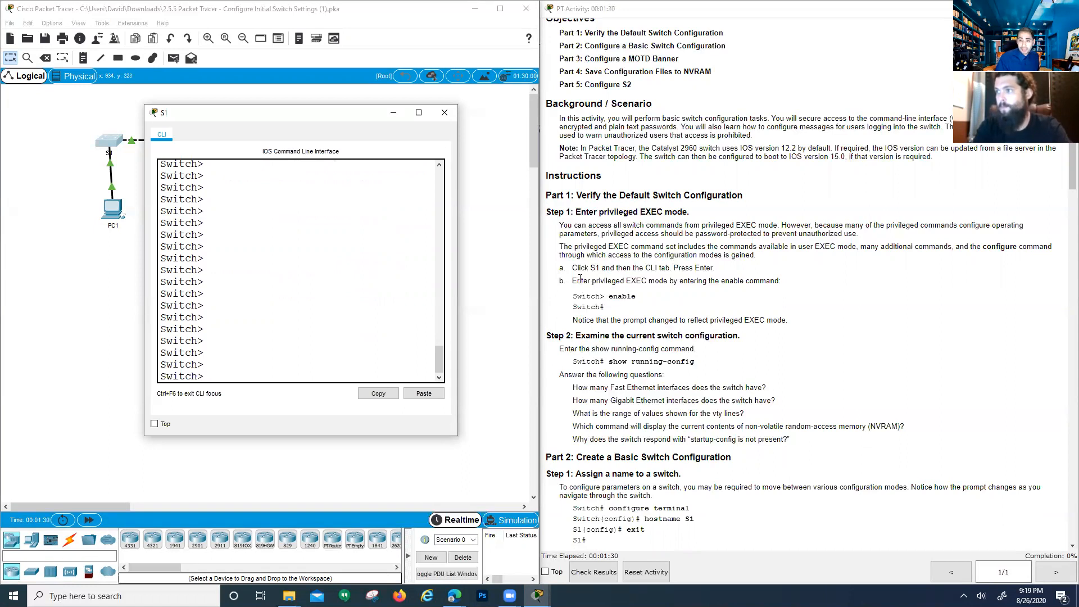
# Run enable on S1, following the example in the instructions
pyautogui.click(663, 281)
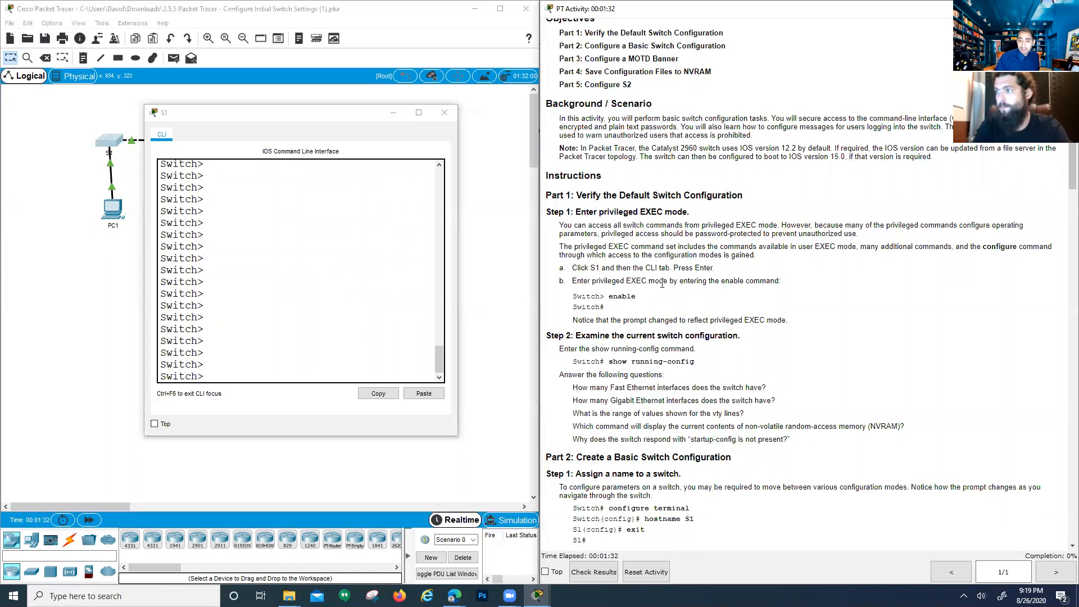
pyautogui.moveTo(640, 297); pyautogui.dragTo(608, 297)
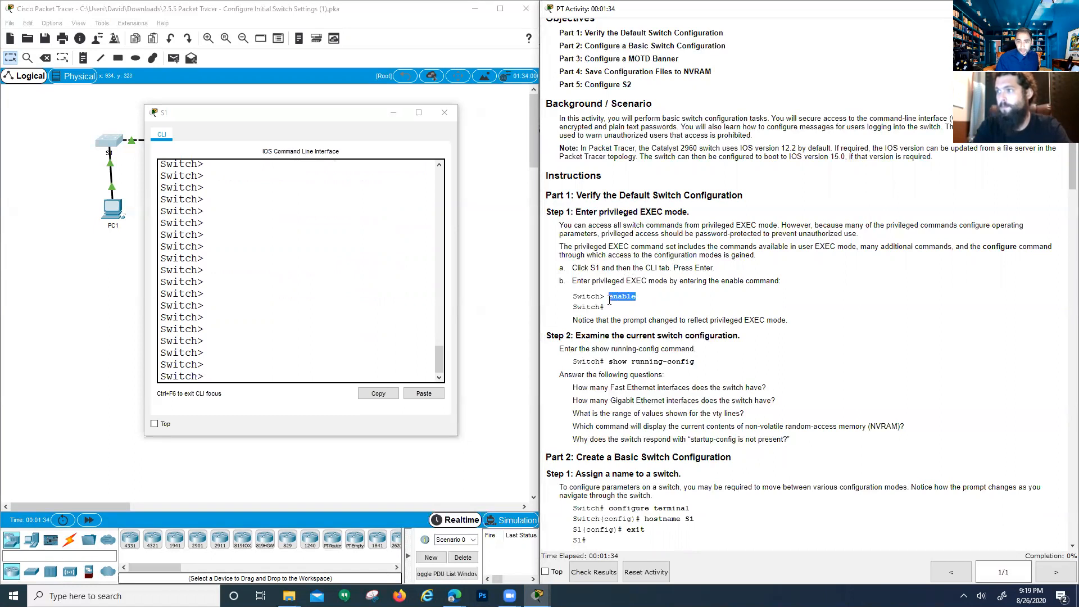
pyautogui.click(281, 371)
pyautogui.write('enable')
pyautogui.press('Return')
pyautogui.press('Return')
pyautogui.press('Return')
pyautogui.press('Return')
pyautogui.press('Return')
pyautogui.press('Return')
pyautogui.press('Return')
pyautogui.press('Return')
pyautogui.press('Return')
pyautogui.press('Return')
pyautogui.press('Return')
pyautogui.press('Return')
pyautogui.press('Return')
pyautogui.press('Return')
pyautogui.press('Return')
pyautogui.press('Return')
pyautogui.press('Return')
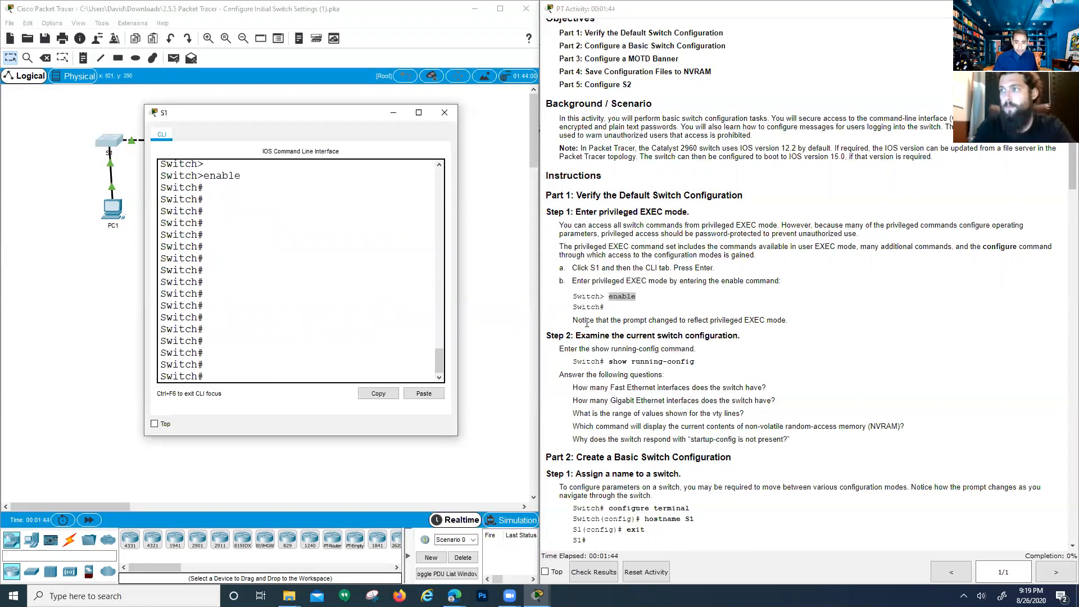
# Review the prompt-change note and the Step 2 heading, then return to the S1 terminal
pyautogui.moveTo(573, 321); pyautogui.dragTo(794, 326)
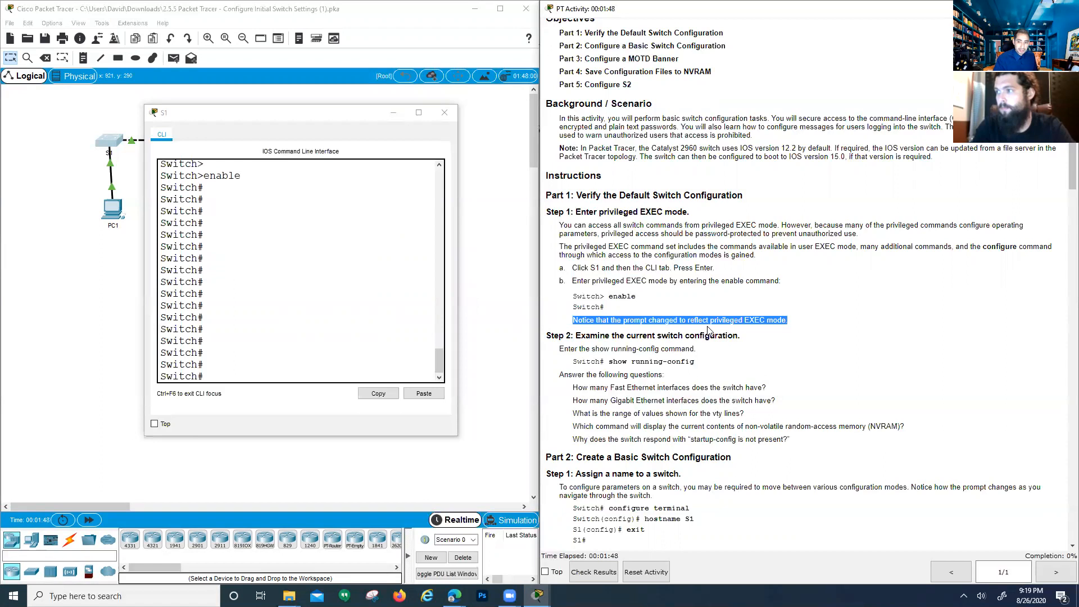
pyautogui.scroll(-3, 709, 330)
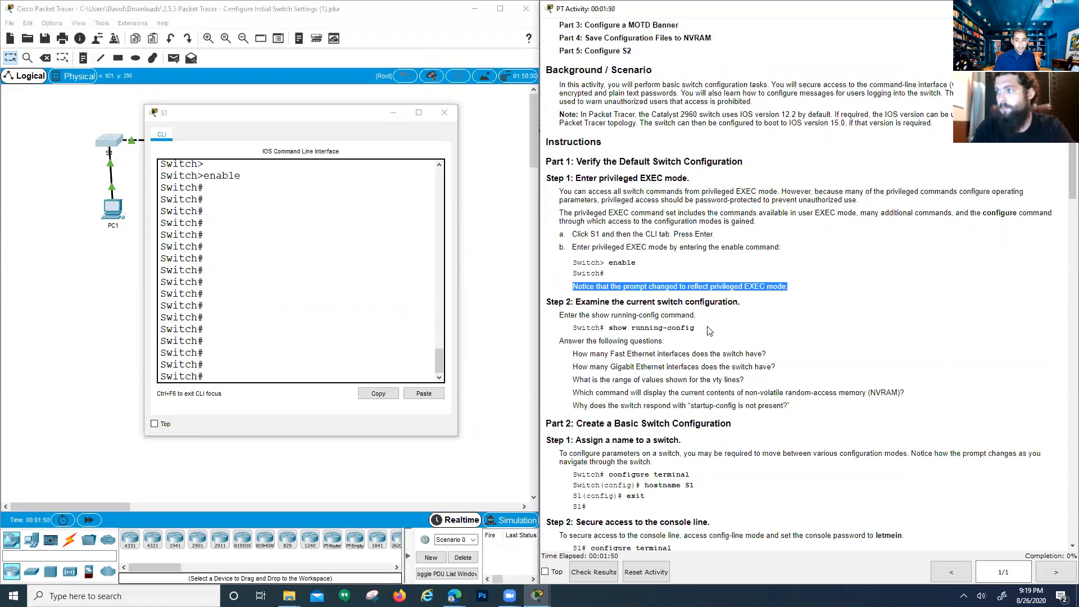
pyautogui.click(561, 235)
pyautogui.moveTo(562, 237); pyautogui.dragTo(690, 249)
pyautogui.click(594, 255)
pyautogui.click(648, 248)
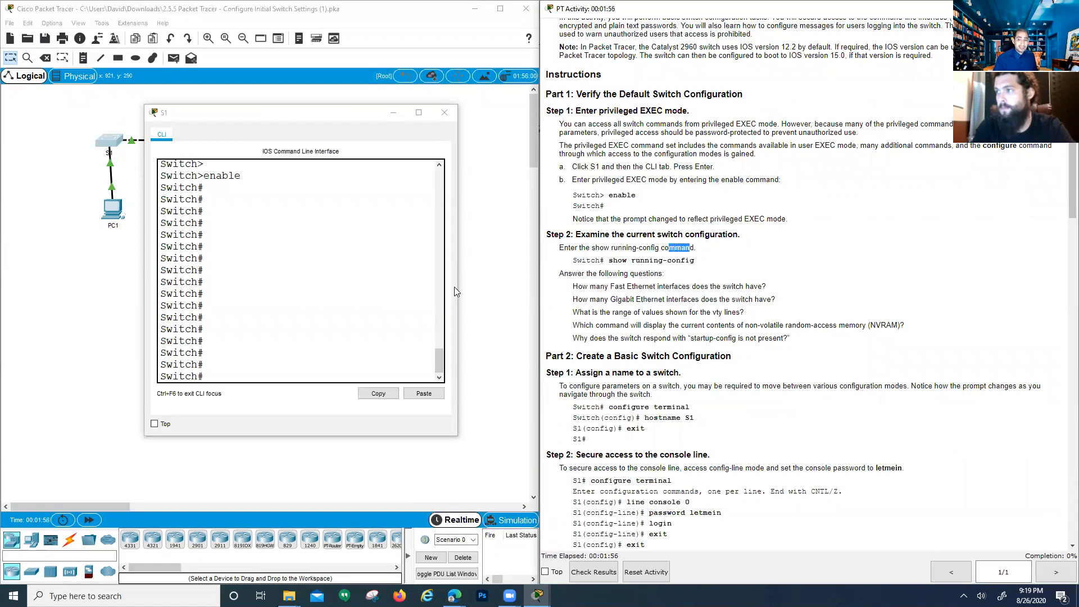
pyautogui.click(259, 326)
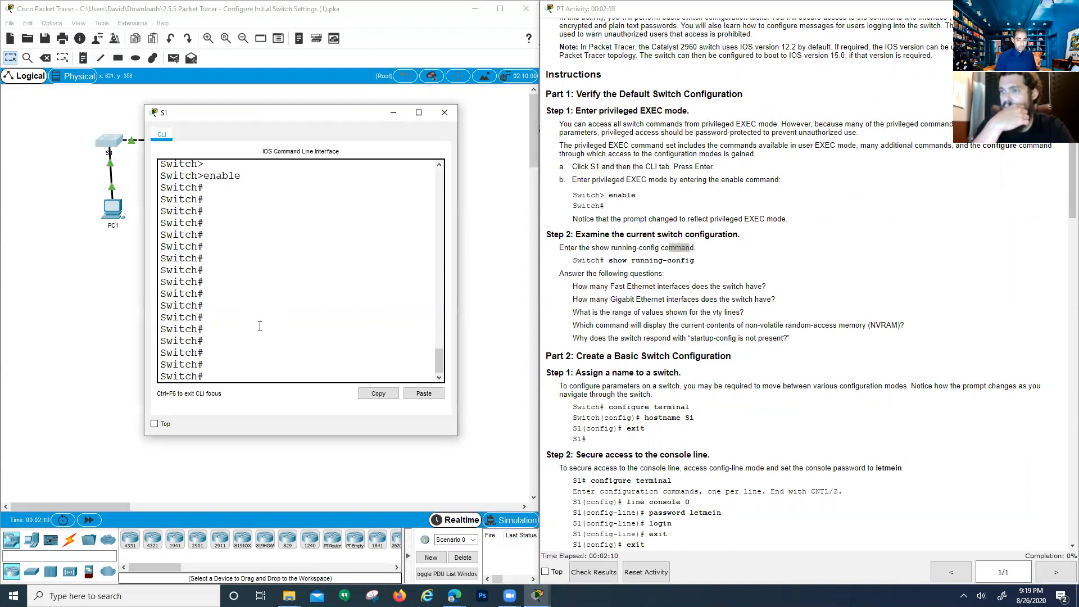
# Replace the previous command at Switch# with the abbreviated 'show ru', without running it
pyautogui.write('show')
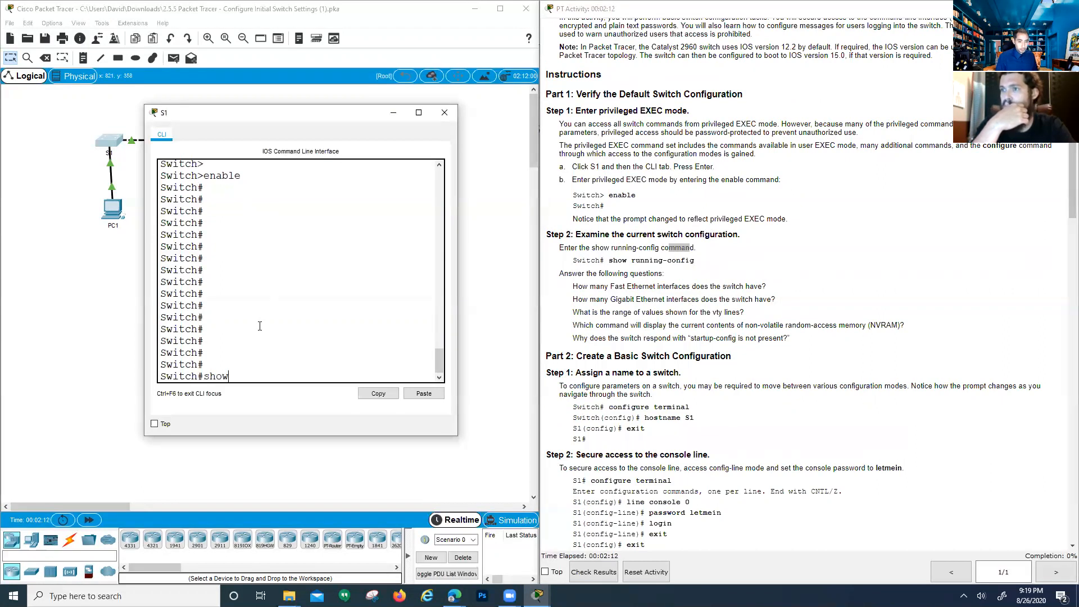
pyautogui.write(' running')
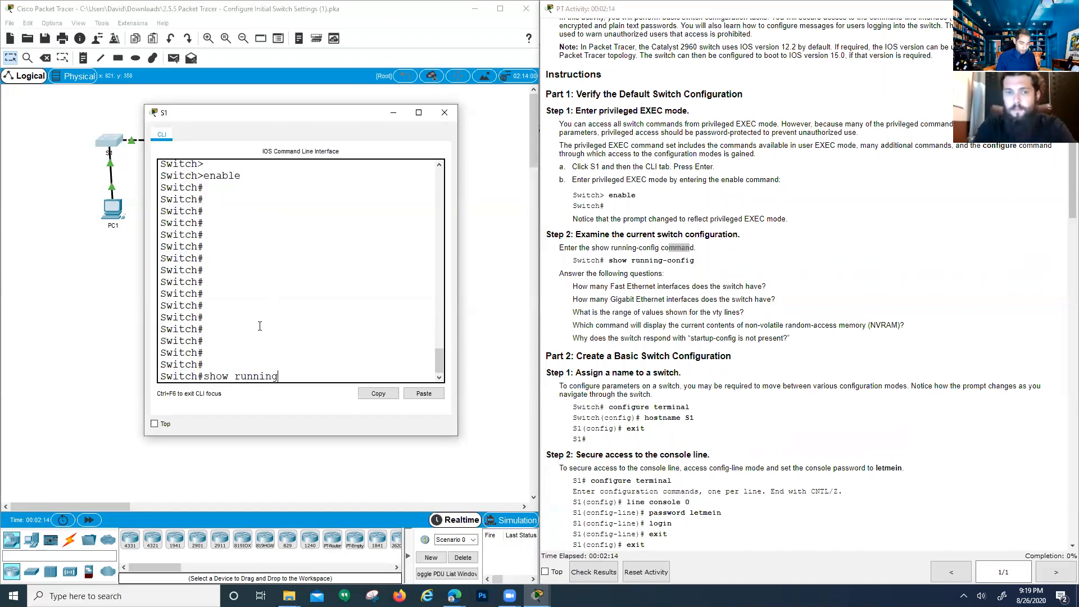
pyautogui.write('-config')
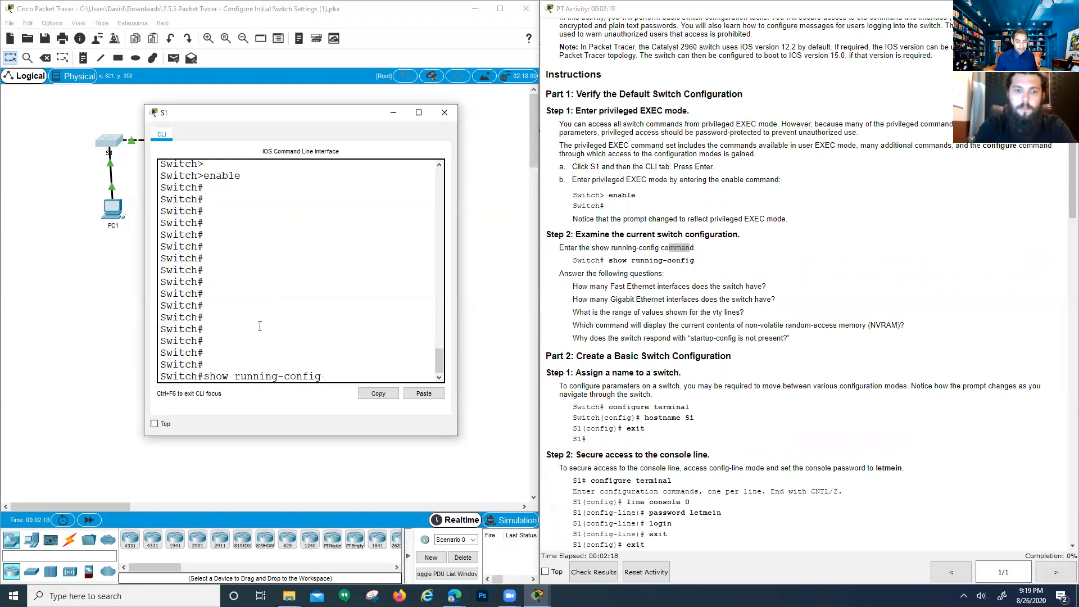
pyautogui.press('BackSpace')
pyautogui.press('BackSpace')
pyautogui.press('BackSpace')
pyautogui.press('BackSpace')
pyautogui.press('BackSpace')
pyautogui.press('BackSpace')
pyautogui.press('BackSpace')
pyautogui.press('BackSpace')
pyautogui.press('BackSpace')
pyautogui.press('BackSpace')
pyautogui.press('BackSpace')
pyautogui.press('BackSpace')
pyautogui.press('BackSpace')
pyautogui.press('BackSpace')
pyautogui.press('BackSpace')
pyautogui.press('BackSpace')
pyautogui.press('BackSpace')
pyautogui.press('BackSpace')
pyautogui.press('BackSpace')
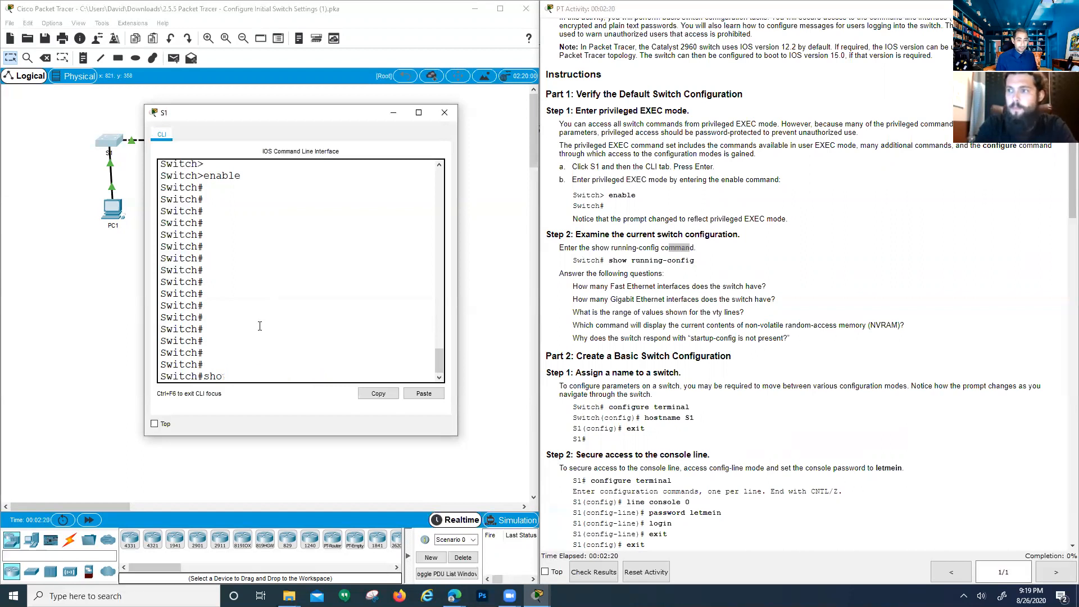
pyautogui.write('show run')
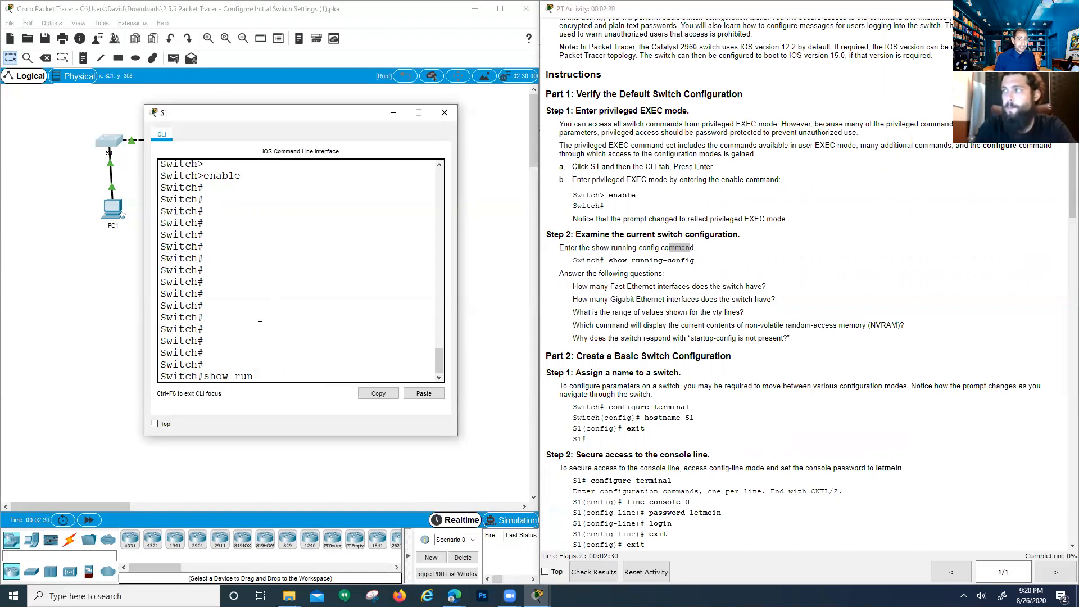
# Run show run, enlarge the S1 terminal, and page through the --More-- output
pyautogui.press('Return')
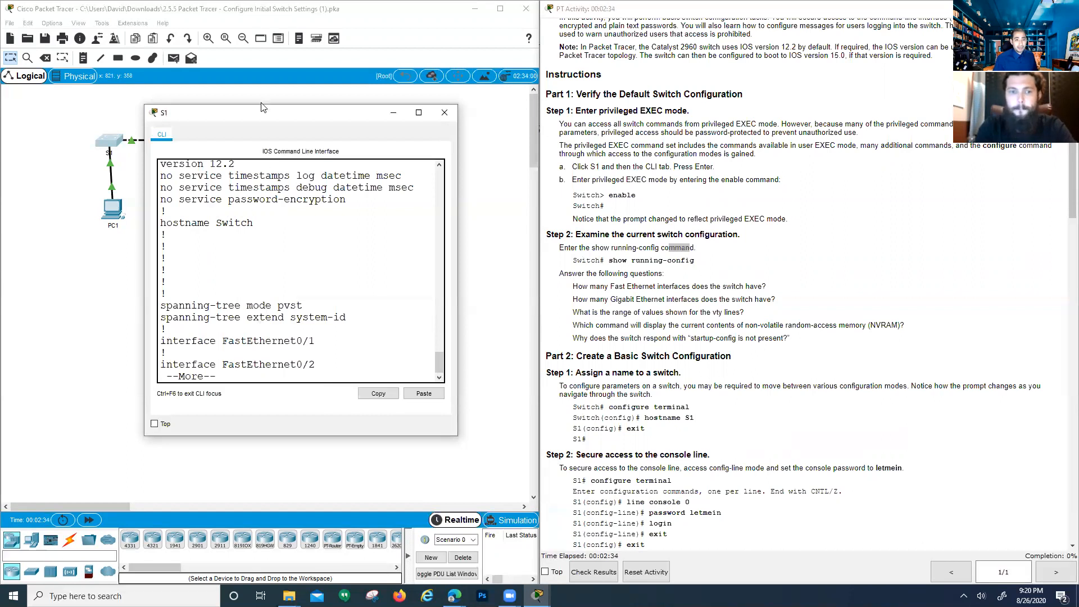
pyautogui.moveTo(251, 115); pyautogui.dragTo(218, 13)
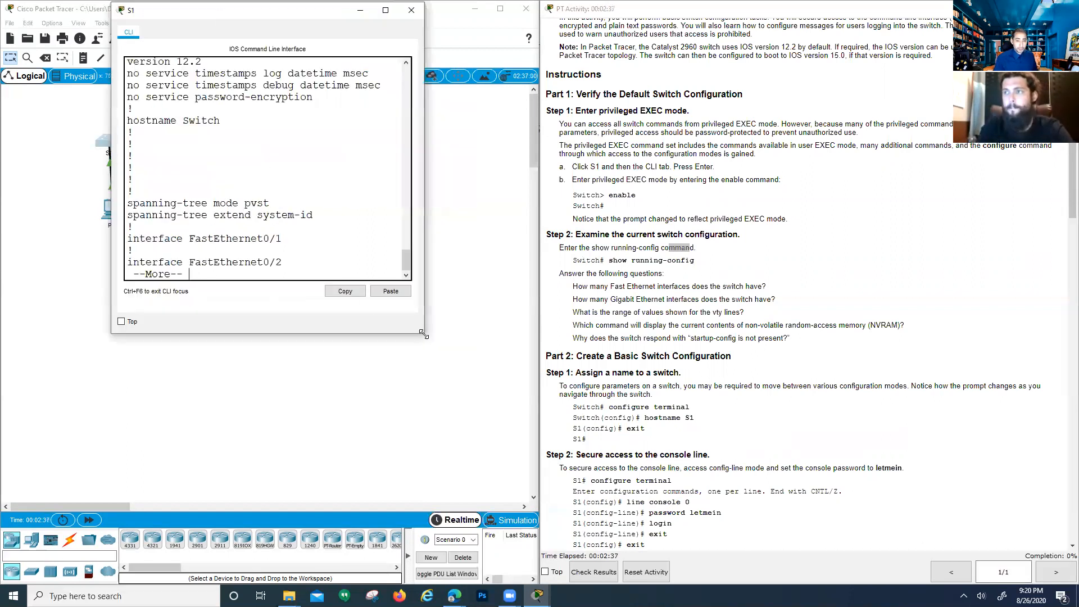
pyautogui.moveTo(424, 334); pyautogui.dragTo(481, 430)
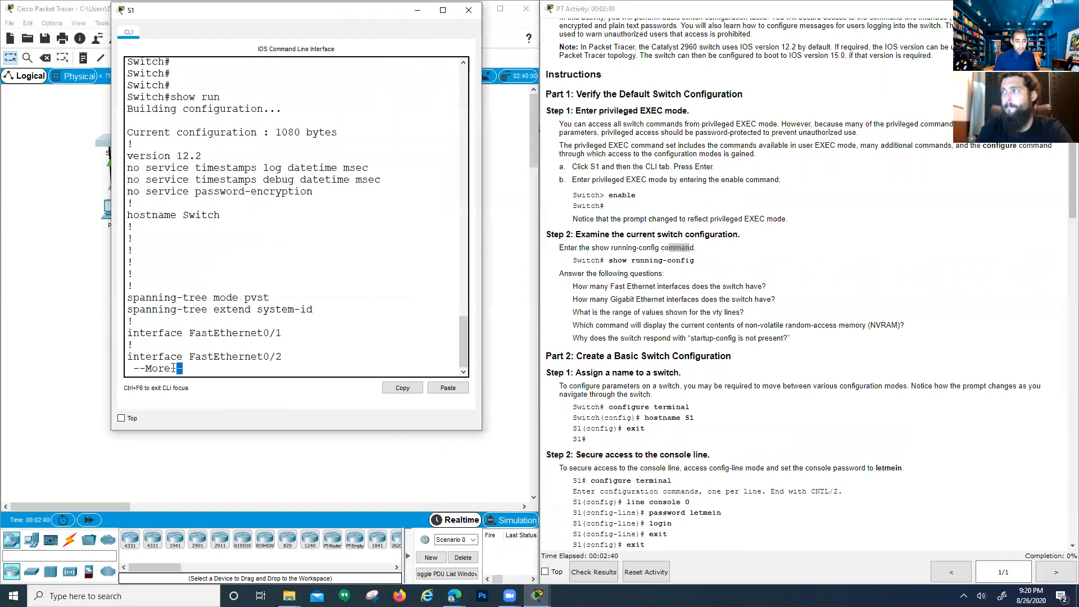
pyautogui.moveTo(178, 368); pyautogui.dragTo(132, 368)
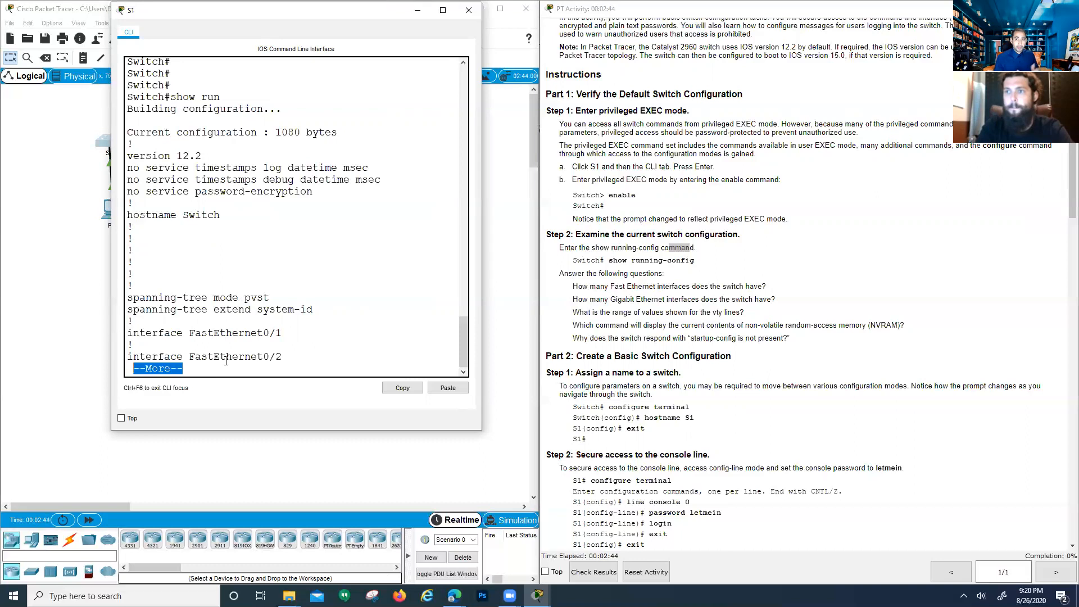
pyautogui.press('Return')
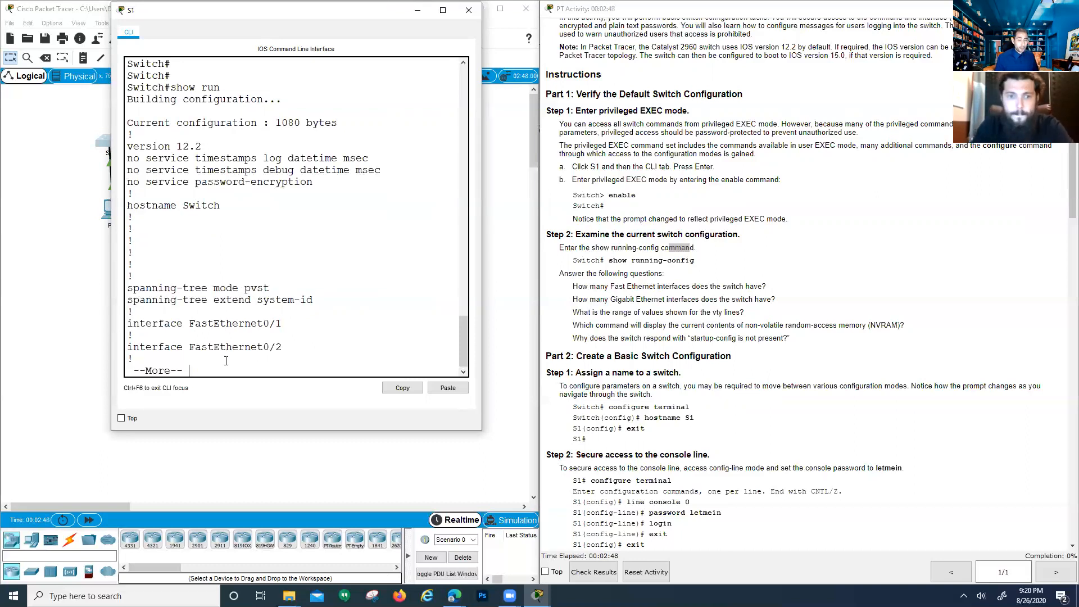
pyautogui.press('space')
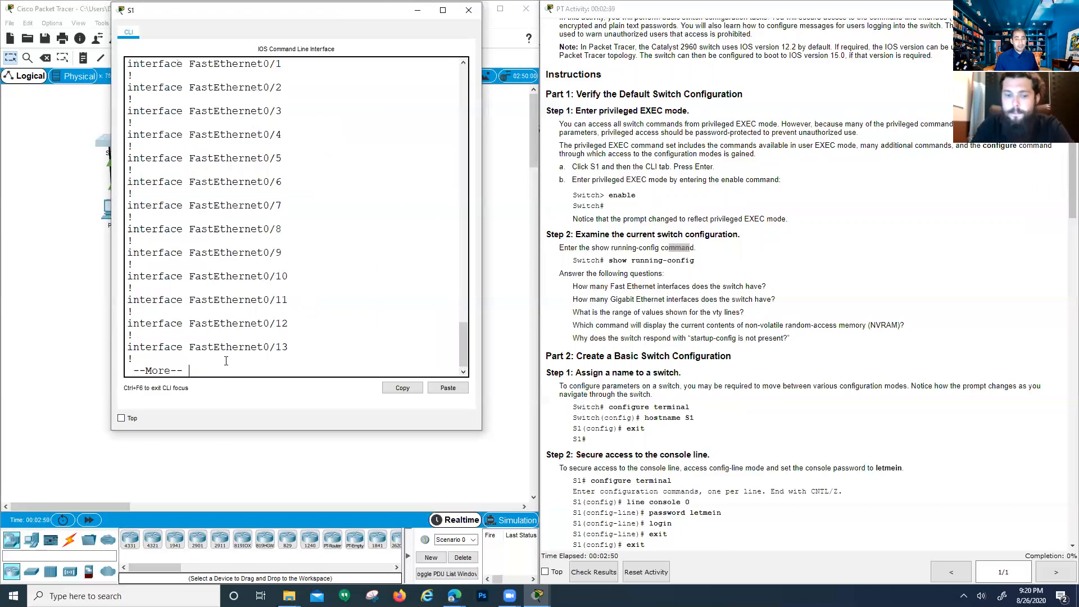
pyautogui.press('space')
pyautogui.press('space')
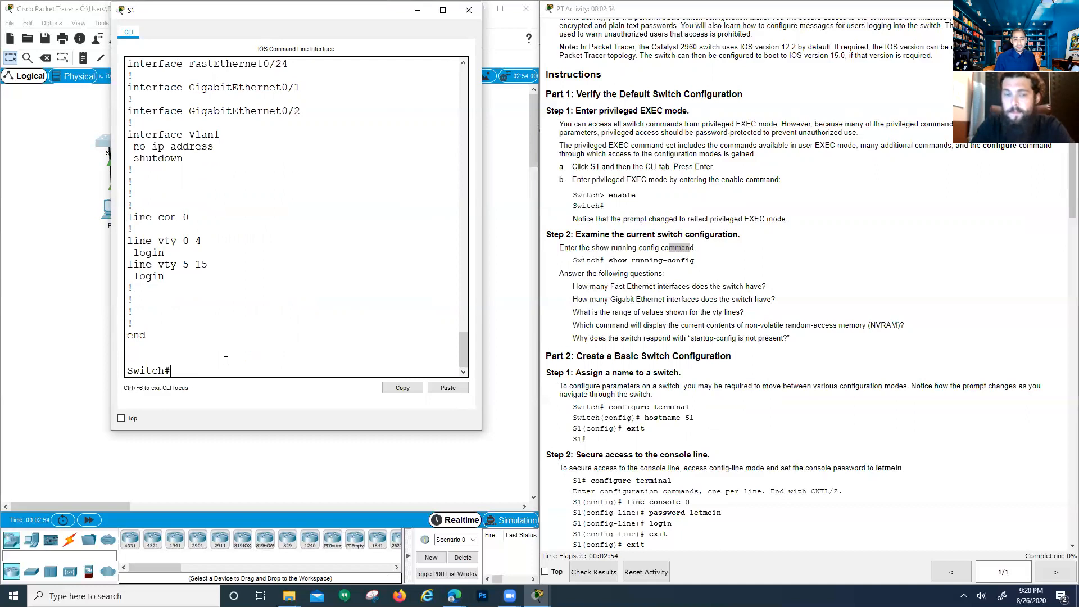
pyautogui.scroll(12, 226, 360)
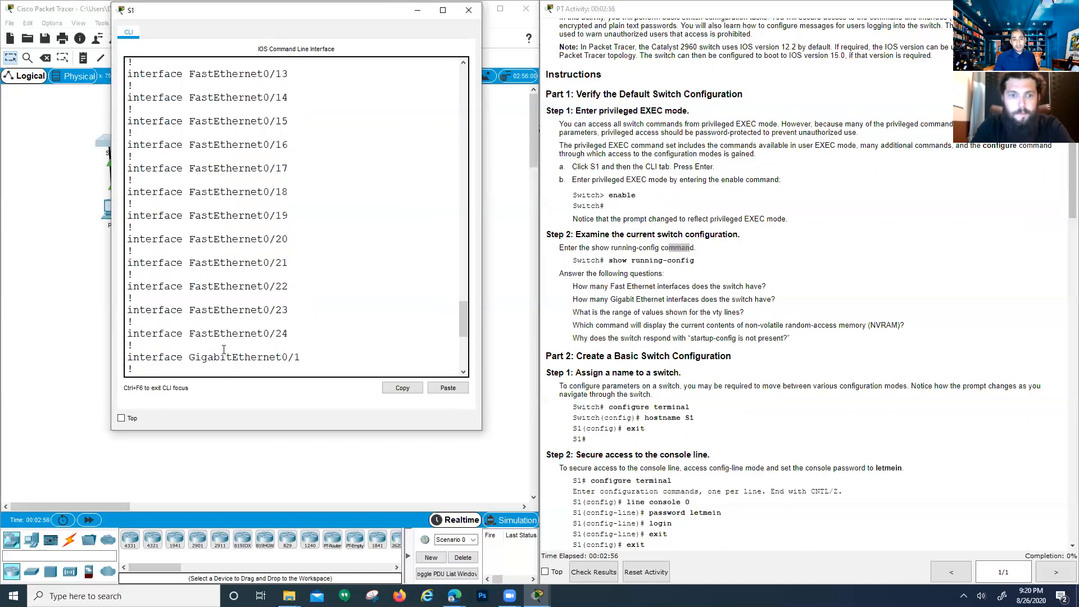
pyautogui.scroll(15, 221, 349)
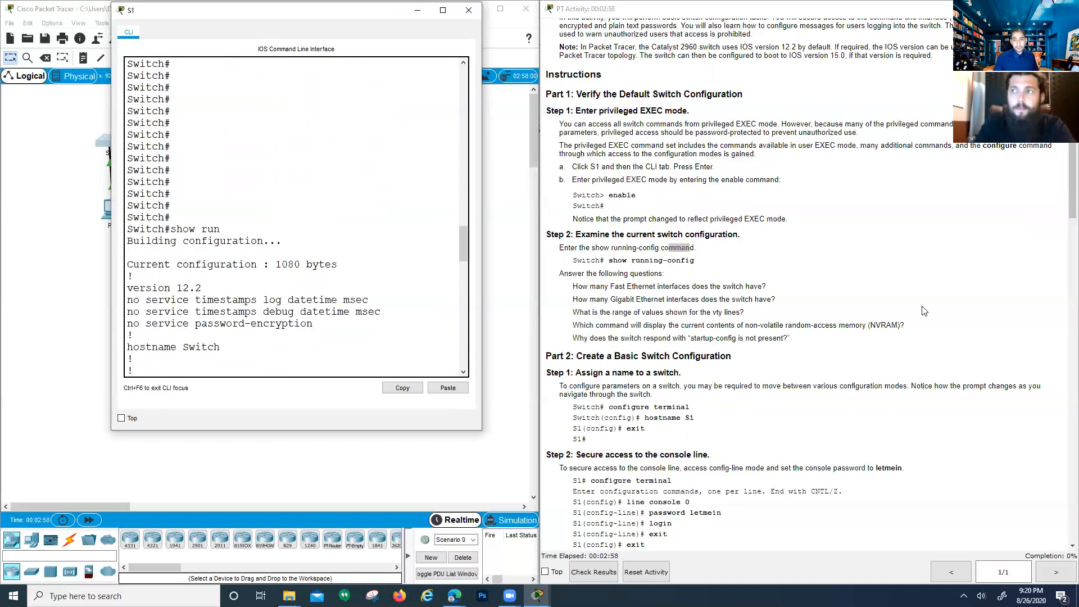
# Point out the show running-config command and the Fast Ethernet interface-count question
pyautogui.click(624, 241)
pyautogui.moveTo(622, 260); pyautogui.dragTo(703, 263)
pyautogui.click(651, 298)
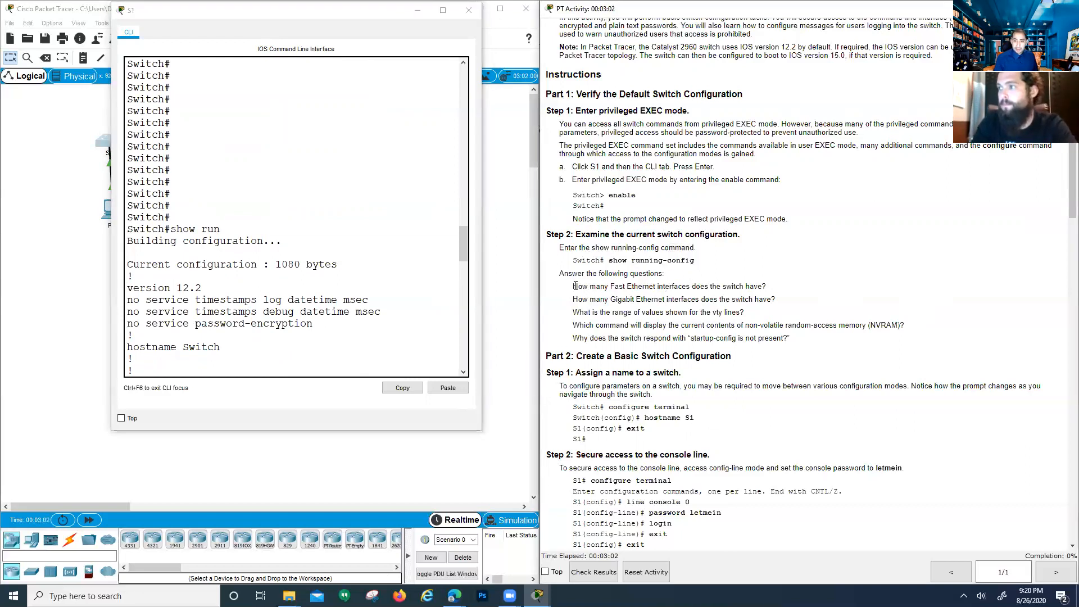
pyautogui.moveTo(573, 286); pyautogui.dragTo(766, 290)
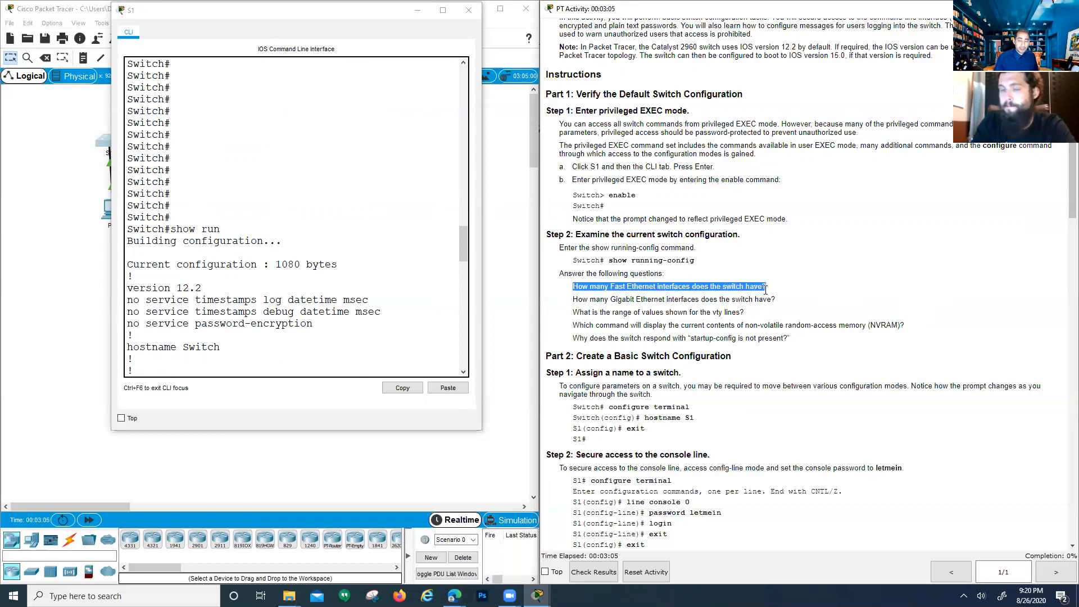
pyautogui.click(664, 309)
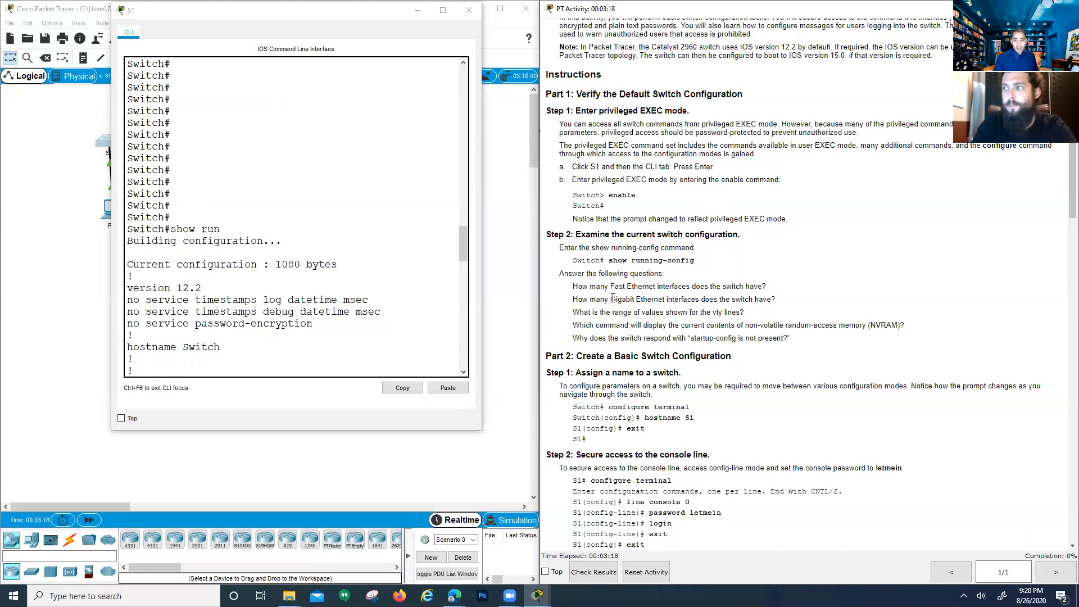
# Highlight FastEthernet0/1 through FastEthernet0/24 in the configuration output
pyautogui.scroll(3, 152, 270)
pyautogui.scroll(-9, 153, 269)
pyautogui.scroll(-1, 156, 269)
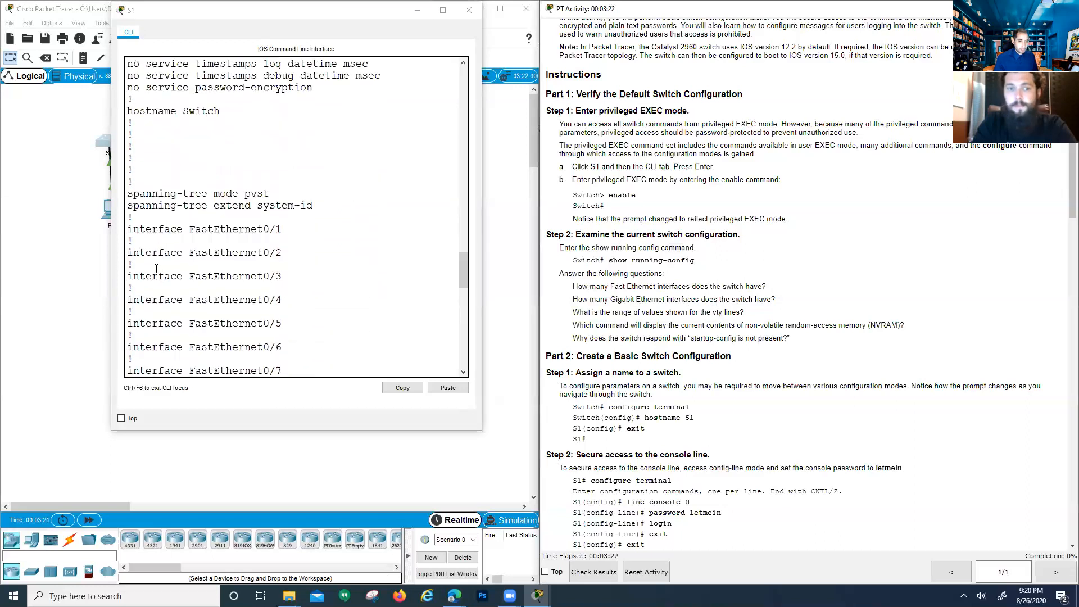
pyautogui.moveTo(191, 229); pyautogui.dragTo(286, 232)
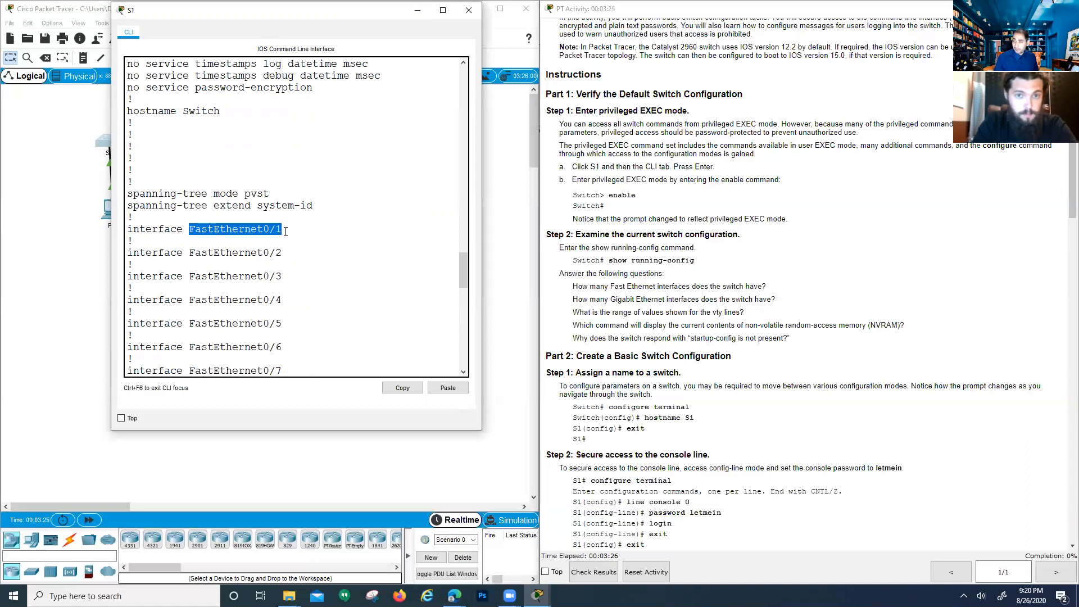
pyautogui.moveTo(281, 231); pyautogui.dragTo(278, 235)
pyautogui.scroll(-8, 281, 262)
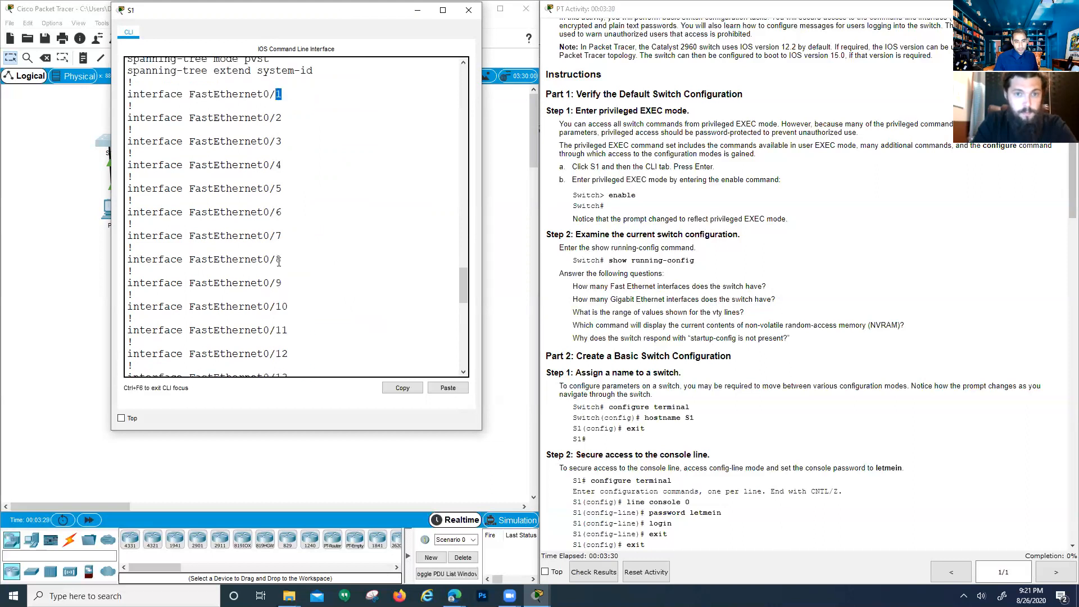
pyautogui.scroll(-5, 282, 271)
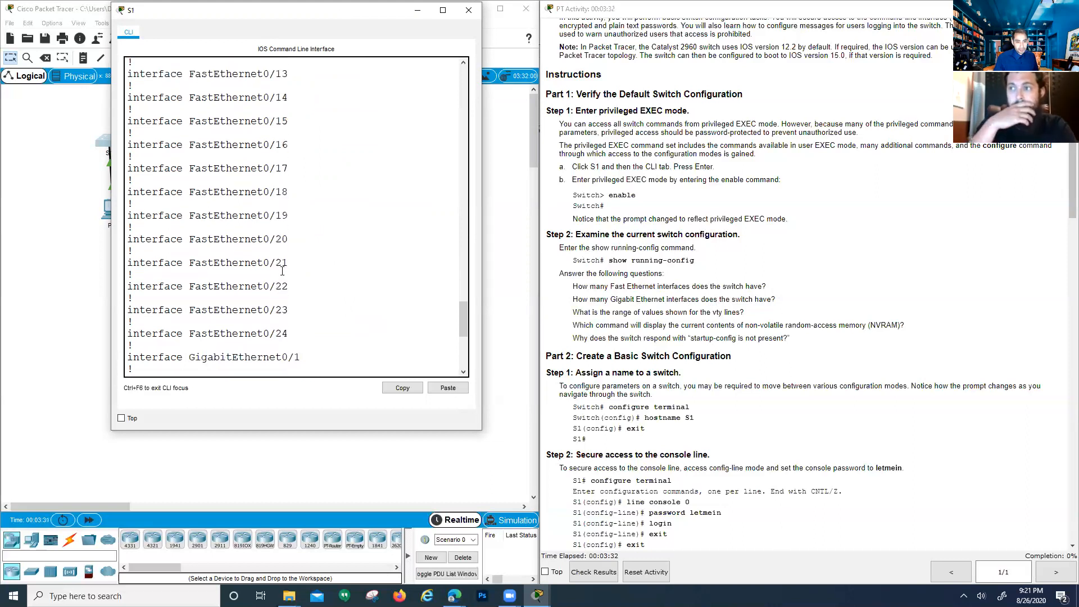
pyautogui.moveTo(289, 335); pyautogui.dragTo(276, 336)
pyautogui.click(233, 336)
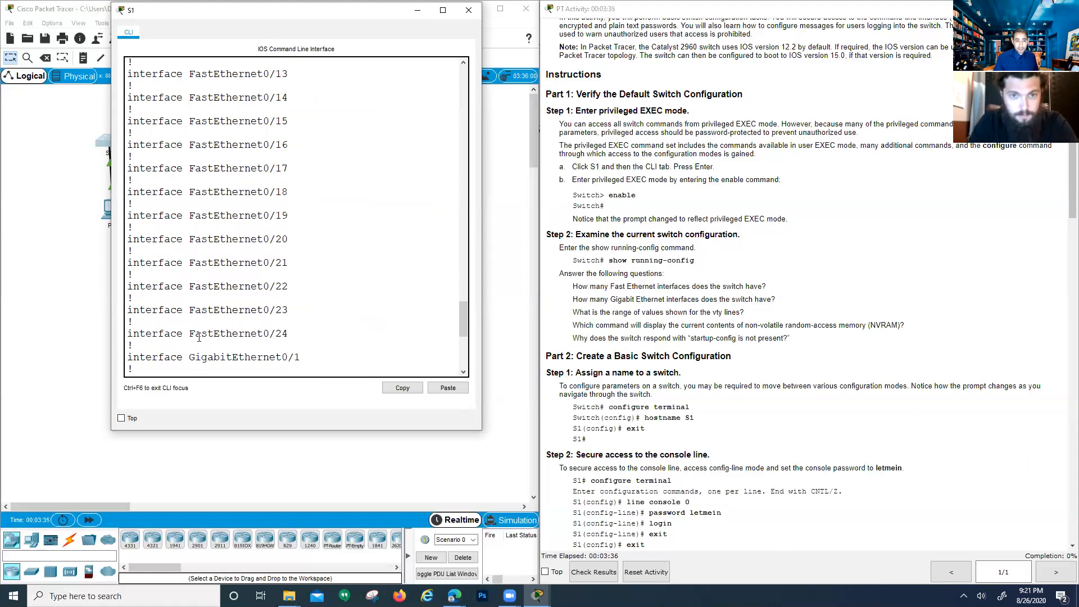
pyautogui.moveTo(256, 11); pyautogui.dragTo(347, 10)
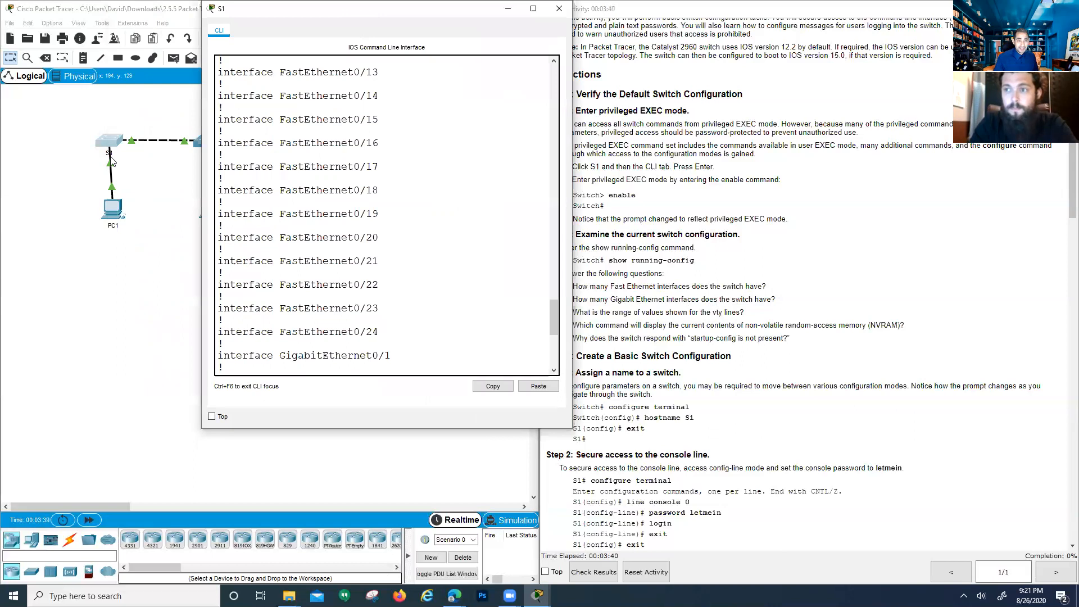
pyautogui.moveTo(377, 330); pyautogui.dragTo(276, 330)
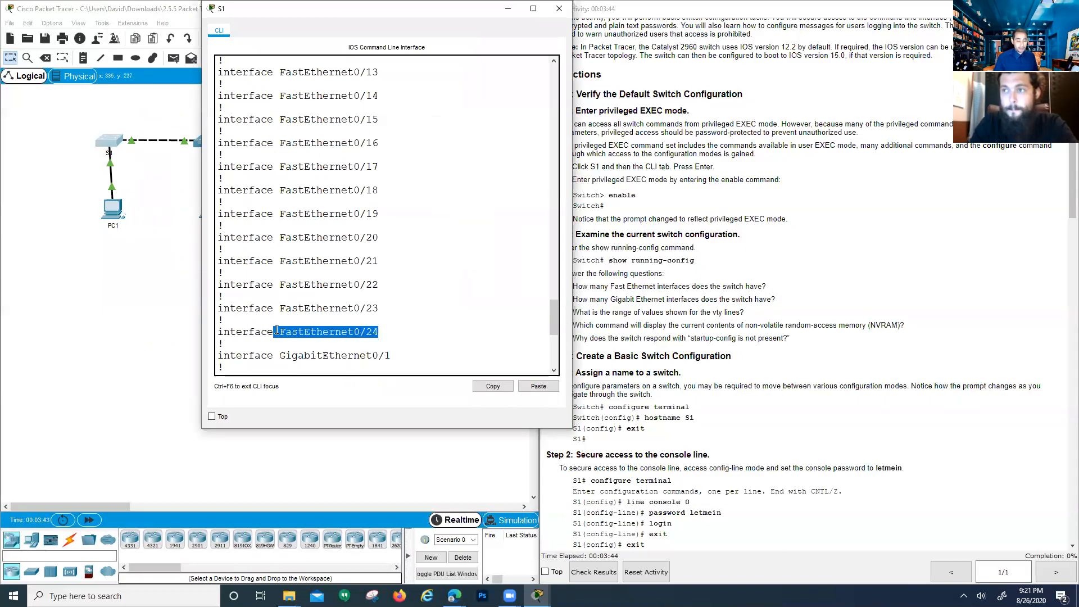
# Highlight the GigabitEthernet0/1 and GigabitEthernet0/2 interfaces
pyautogui.scroll(-2, 276, 330)
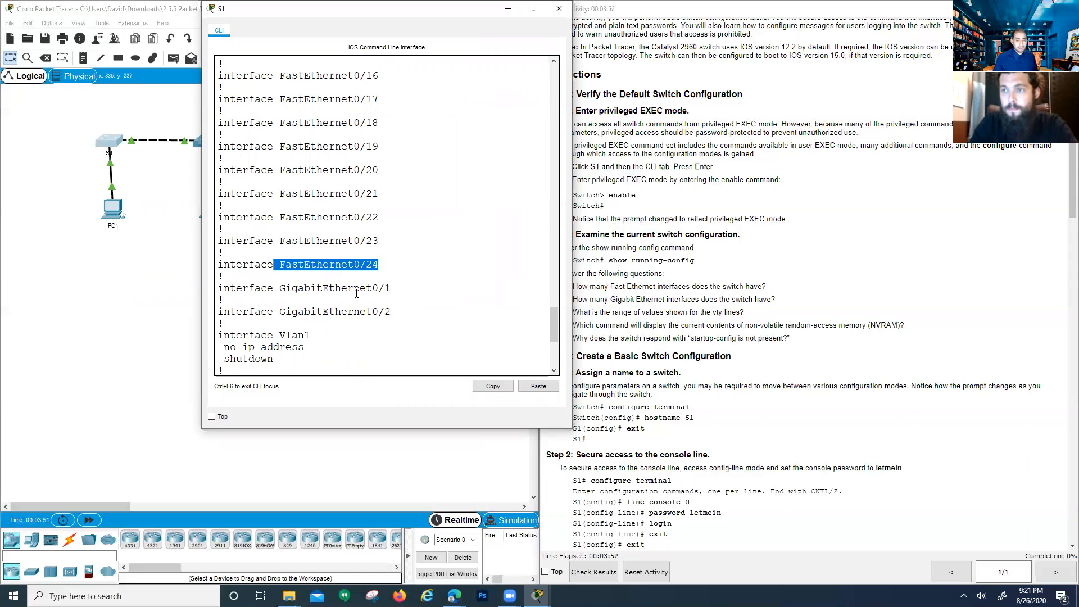
pyautogui.moveTo(392, 288); pyautogui.dragTo(285, 291)
pyautogui.moveTo(393, 323); pyautogui.dragTo(279, 311)
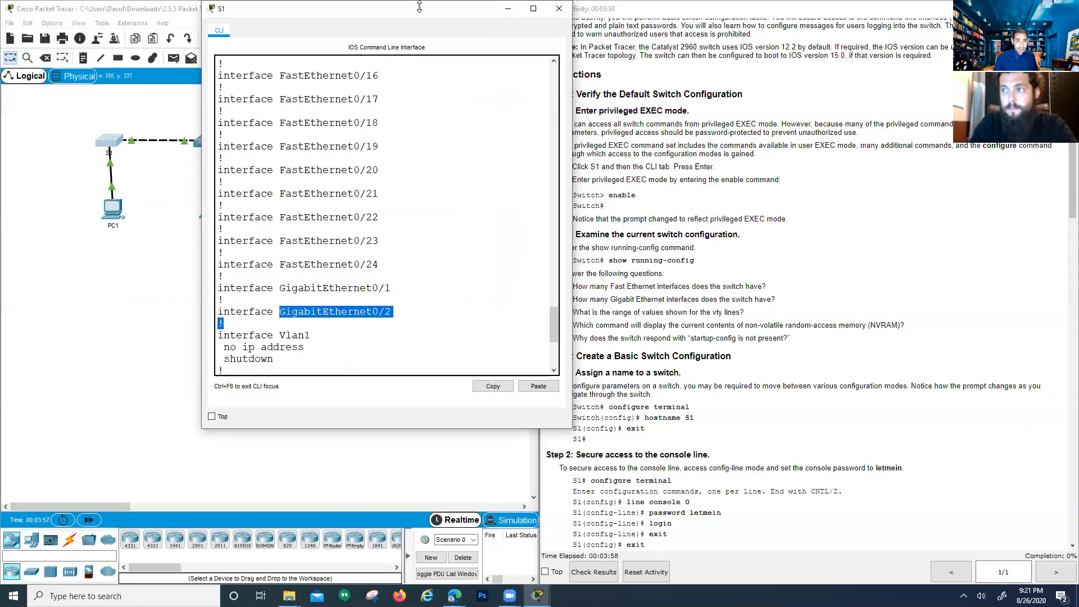
pyautogui.moveTo(410, 13); pyautogui.dragTo(256, 69)
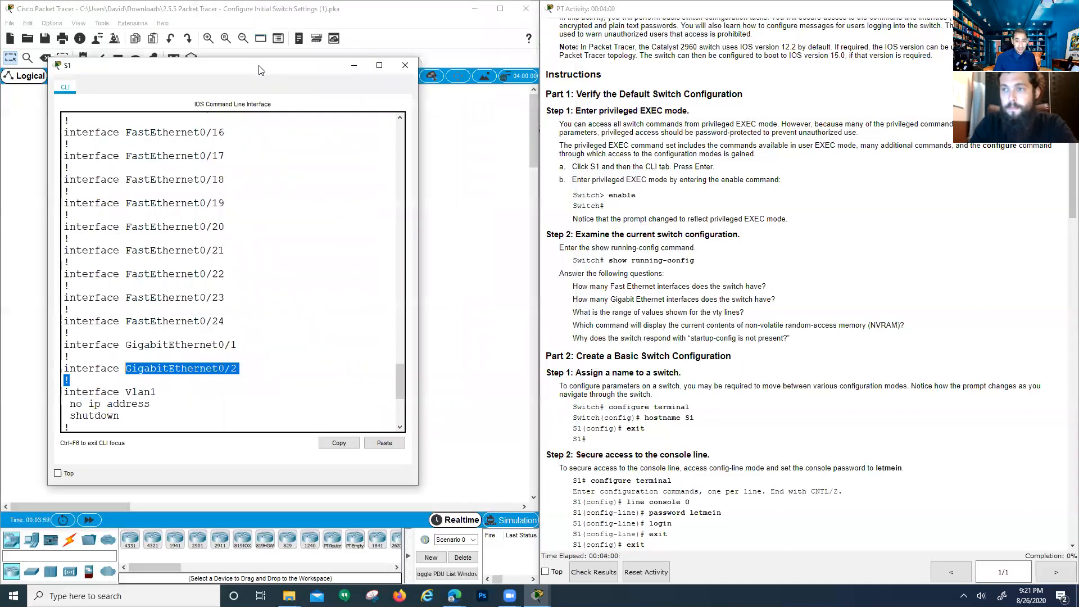
pyautogui.click(734, 312)
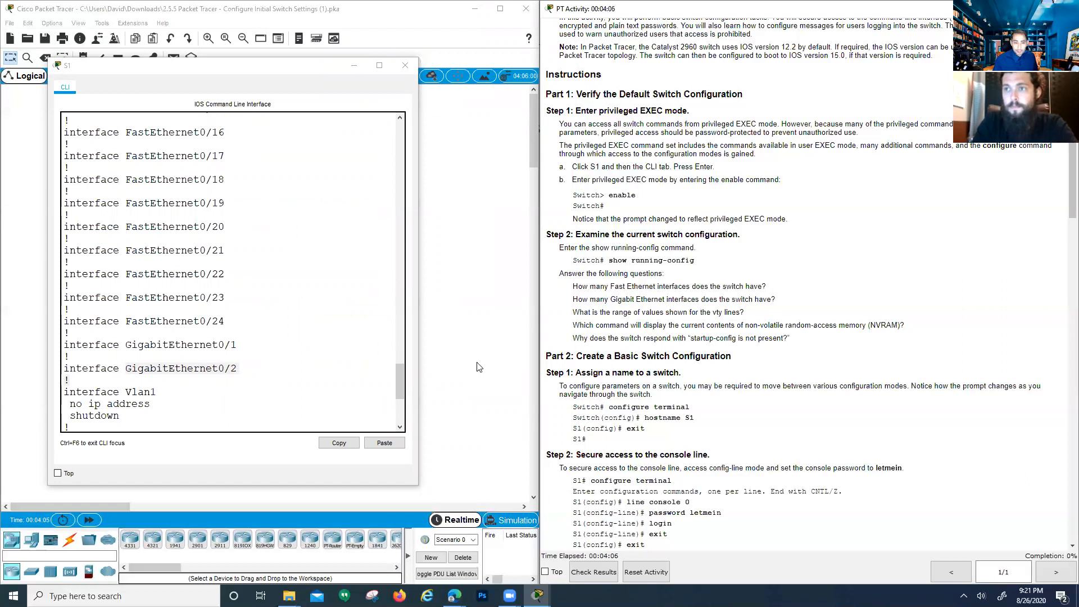
pyautogui.scroll(-3, 204, 352)
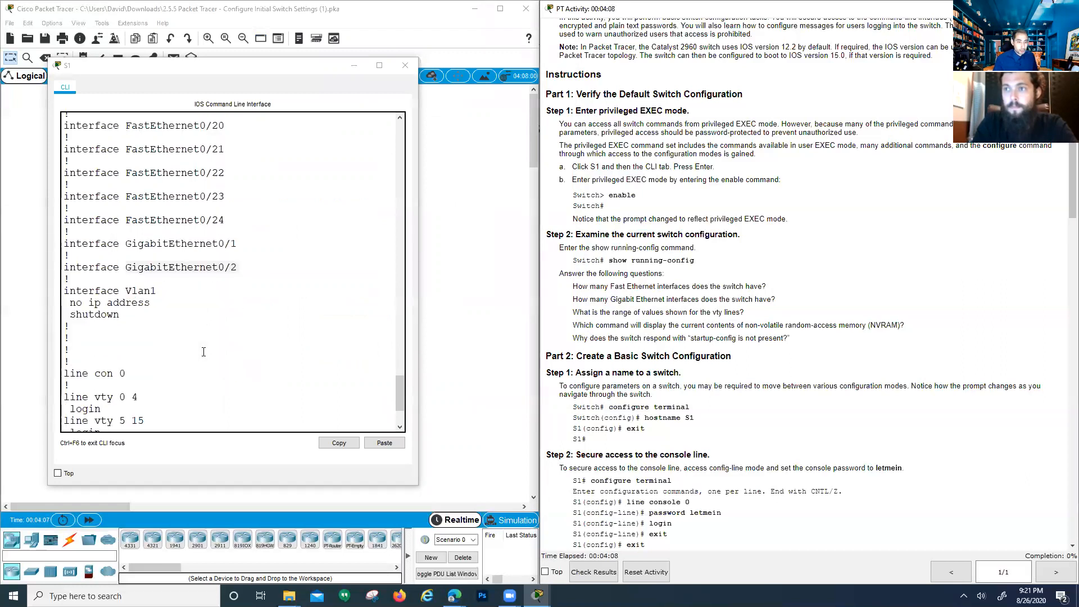
pyautogui.scroll(-2, 197, 357)
pyautogui.click(188, 363)
pyautogui.moveTo(187, 363); pyautogui.dragTo(145, 354)
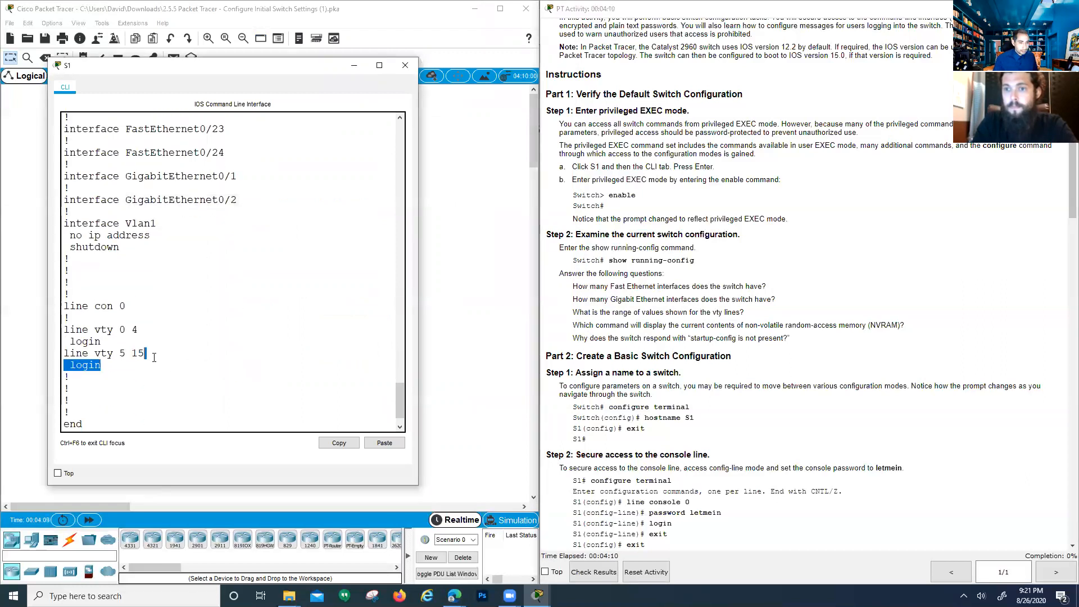
pyautogui.moveTo(64, 329); pyautogui.dragTo(157, 356)
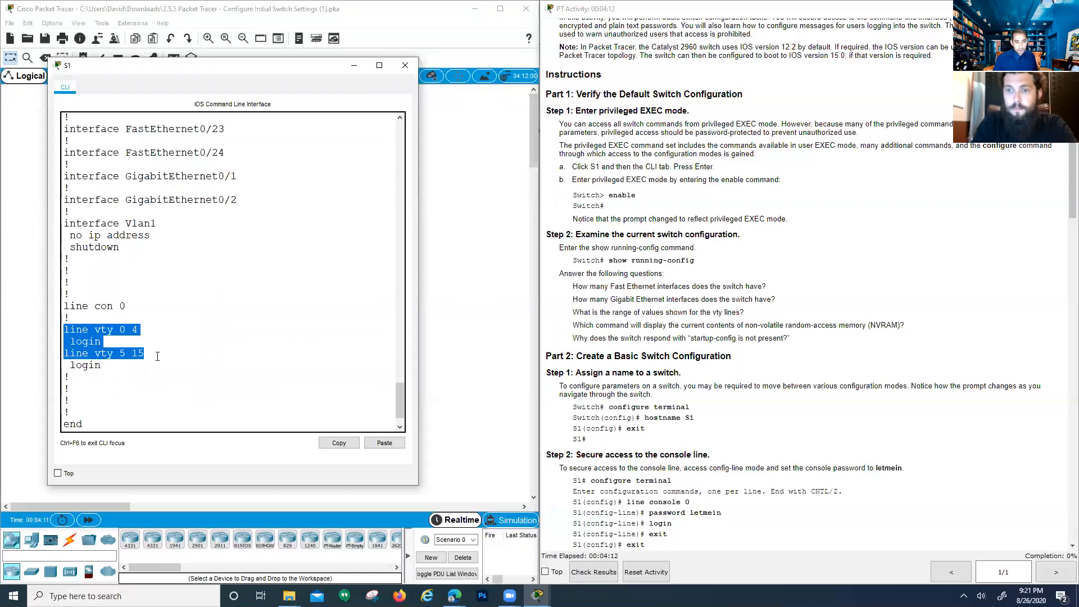
pyautogui.click(155, 356)
pyautogui.moveTo(96, 342); pyautogui.dragTo(48, 331)
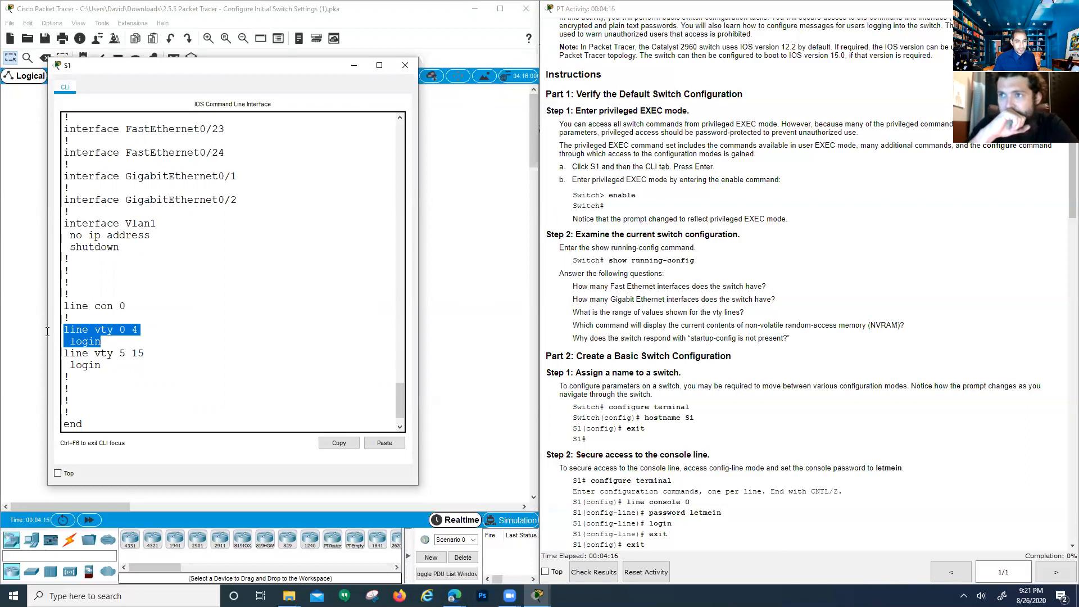
pyautogui.click(138, 353)
pyautogui.moveTo(118, 330); pyautogui.dragTo(145, 354)
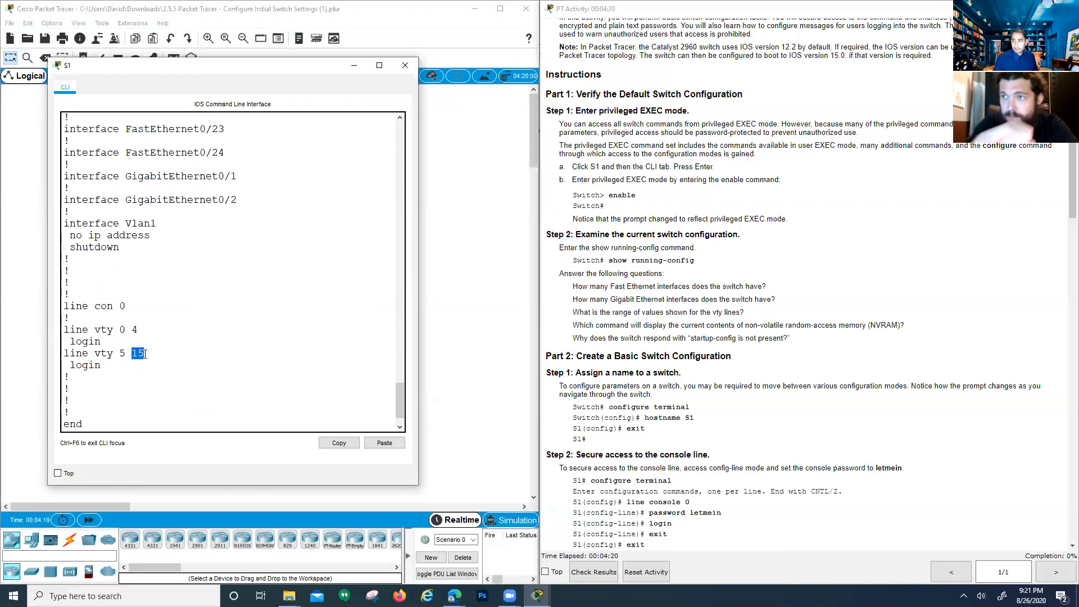
pyautogui.scroll(1, 144, 353)
pyautogui.moveTo(70, 198); pyautogui.dragTo(115, 185)
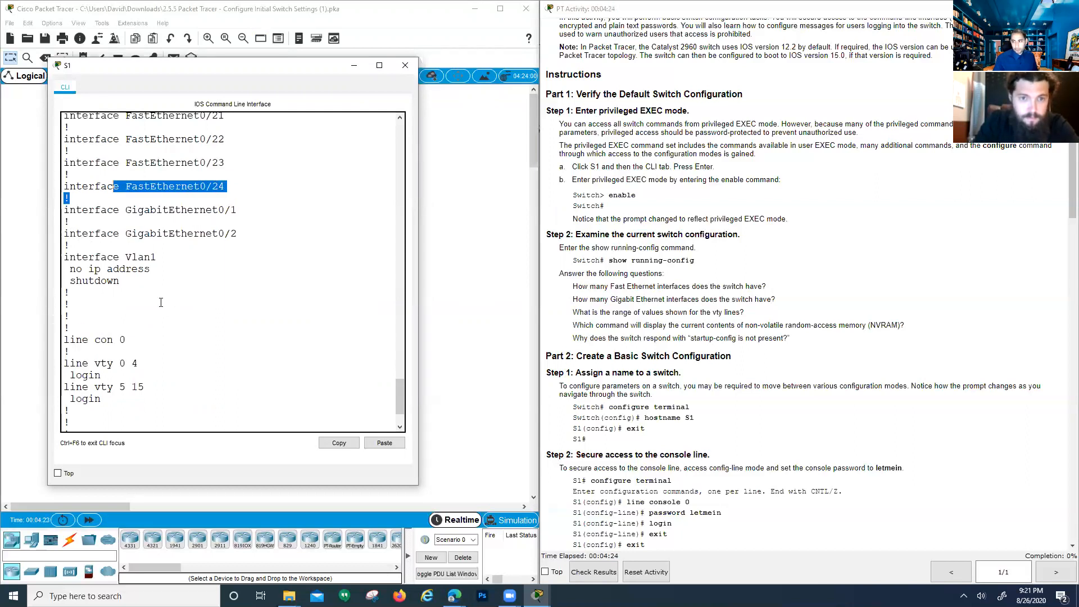
pyautogui.click(169, 359)
pyautogui.scroll(-1, 169, 361)
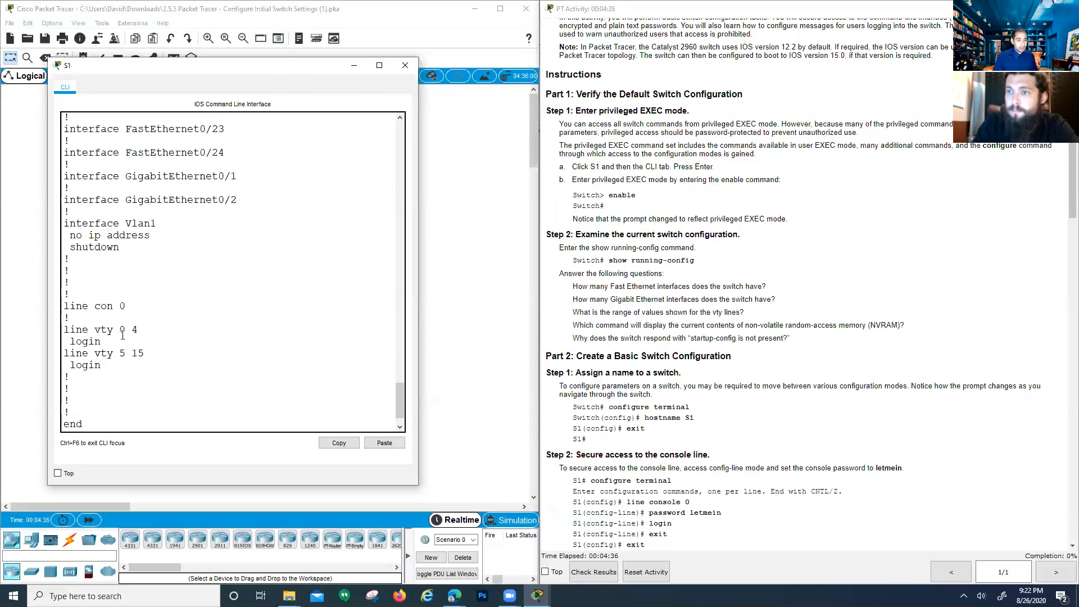
pyautogui.doubleClick(123, 331)
pyautogui.doubleClick(134, 330)
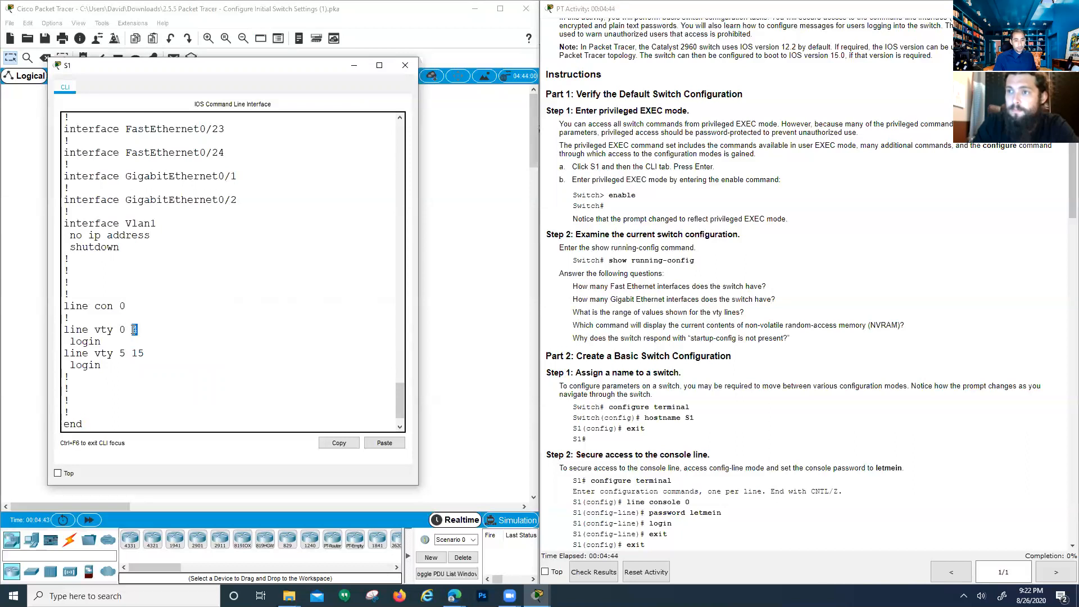
pyautogui.doubleClick(122, 354)
pyautogui.doubleClick(135, 354)
pyautogui.moveTo(115, 331); pyautogui.dragTo(144, 354)
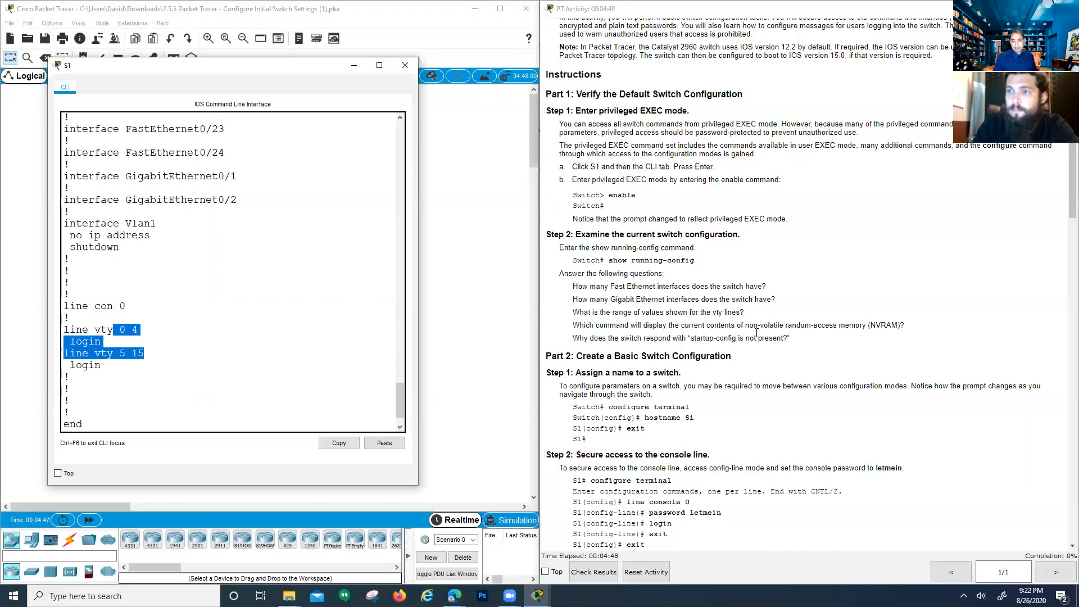
pyautogui.click(755, 315)
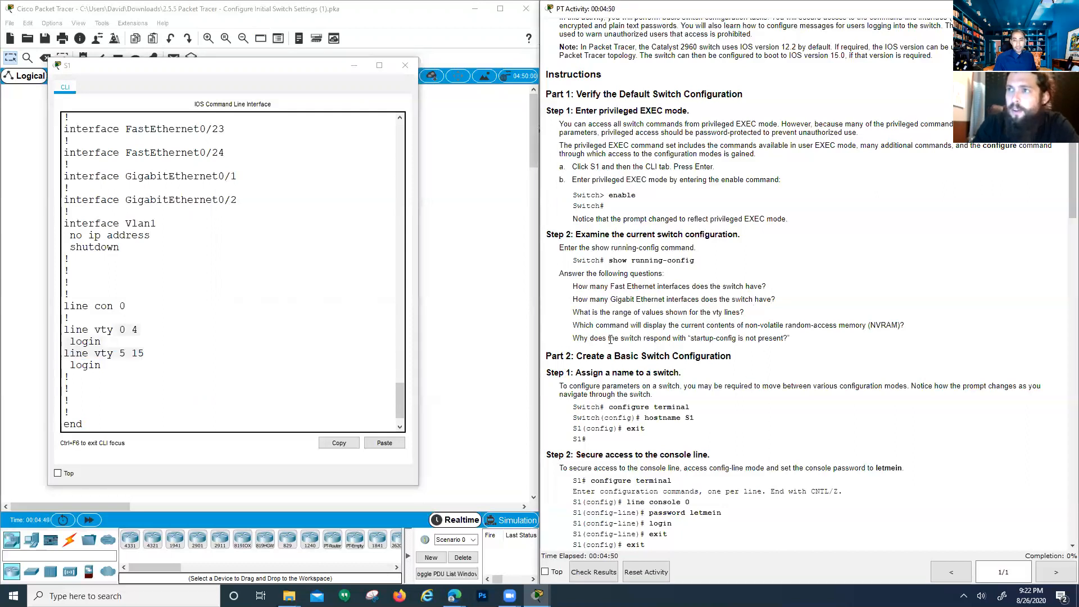
pyautogui.moveTo(134, 361); pyautogui.dragTo(65, 328)
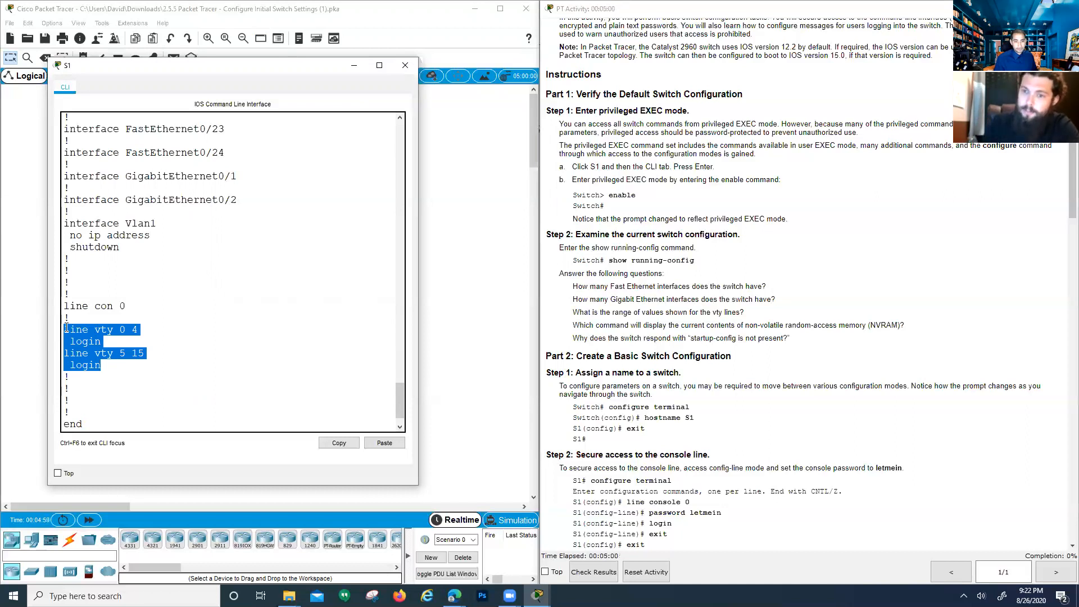
pyautogui.scroll(3, 168, 281)
pyautogui.moveTo(238, 301); pyautogui.dragTo(136, 195)
pyautogui.scroll(7, 162, 239)
pyautogui.scroll(-9, 136, 195)
pyautogui.scroll(-2, 136, 195)
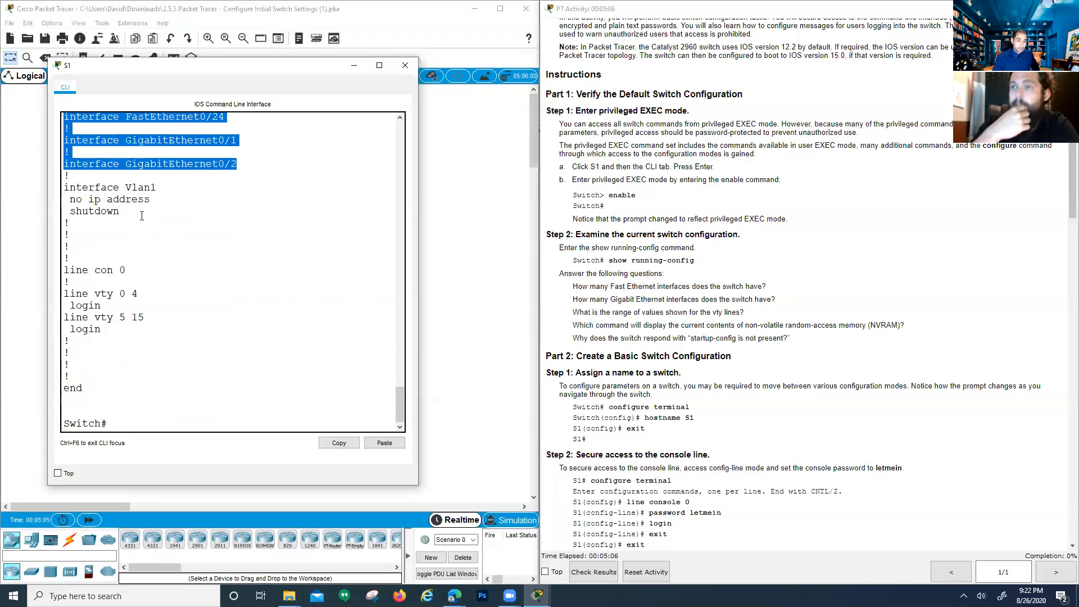
pyautogui.moveTo(126, 330); pyautogui.dragTo(52, 298)
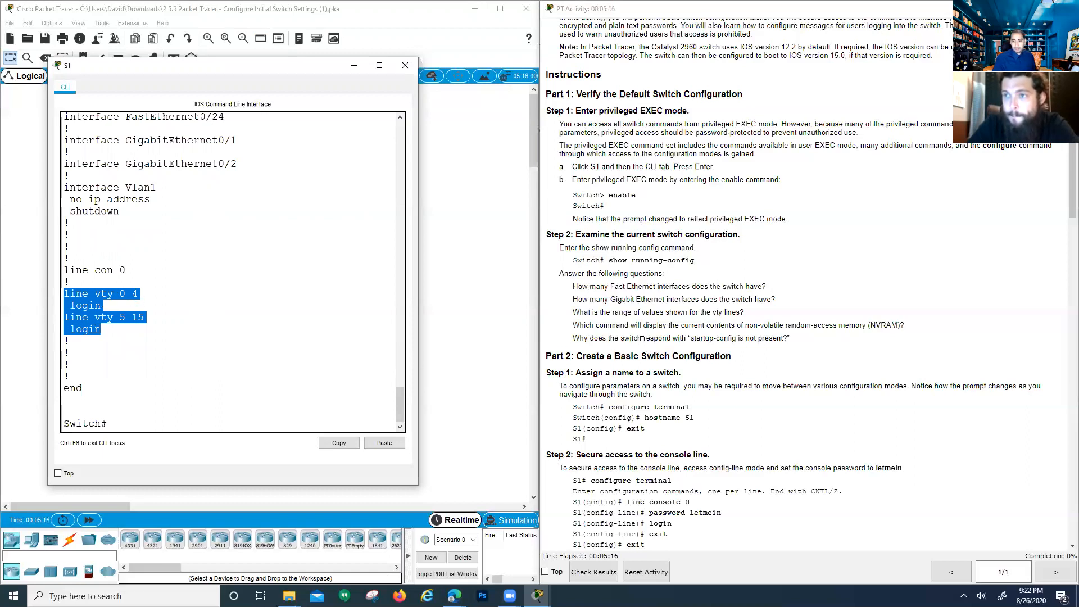
pyautogui.moveTo(144, 319); pyautogui.dragTo(64, 297)
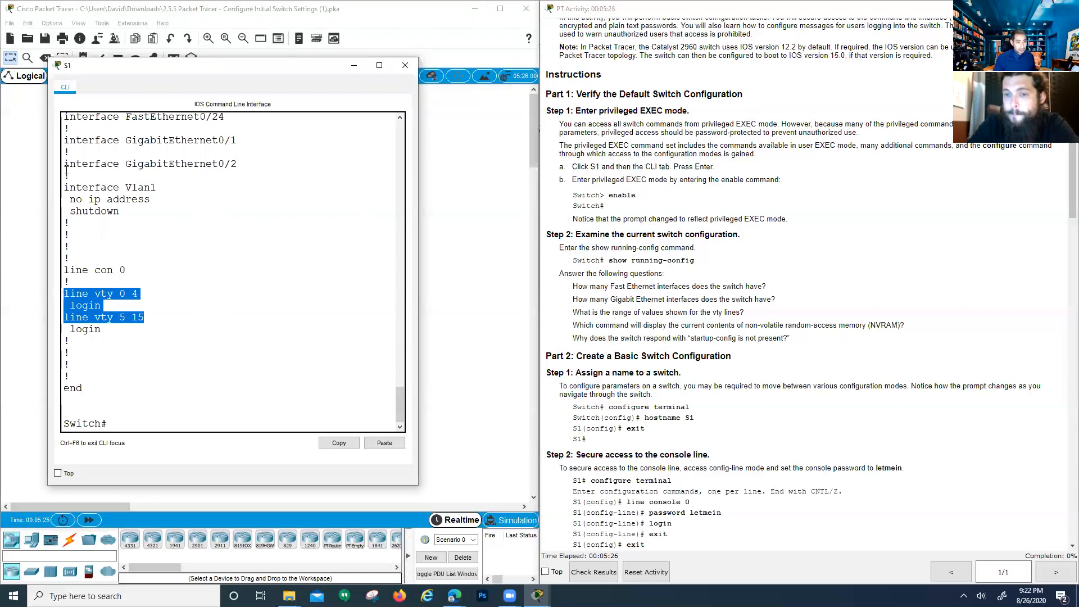
pyautogui.doubleClick(140, 187)
pyautogui.moveTo(158, 188); pyautogui.dragTo(127, 191)
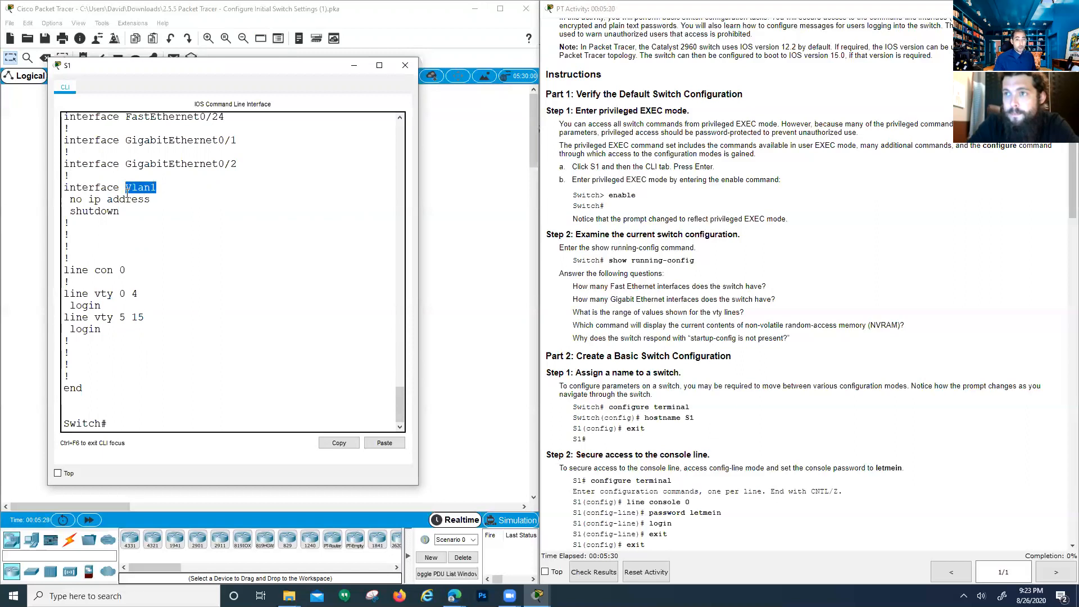
pyautogui.scroll(3, 129, 196)
pyautogui.moveTo(225, 191); pyautogui.dragTo(70, 160)
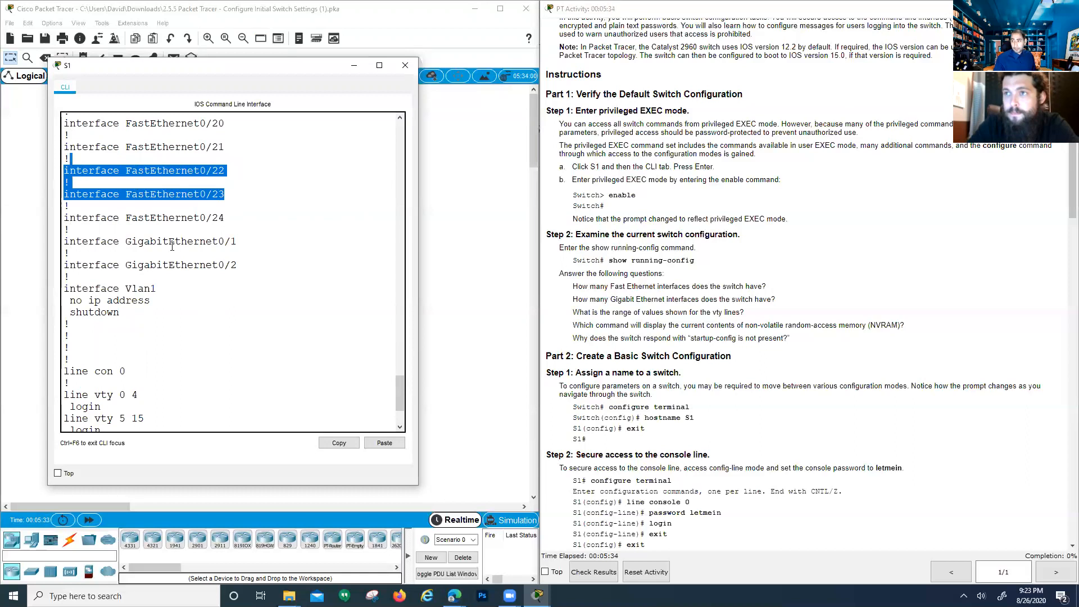
pyautogui.scroll(-1, 159, 214)
pyautogui.click(113, 248)
pyautogui.moveTo(113, 247); pyautogui.dragTo(157, 256)
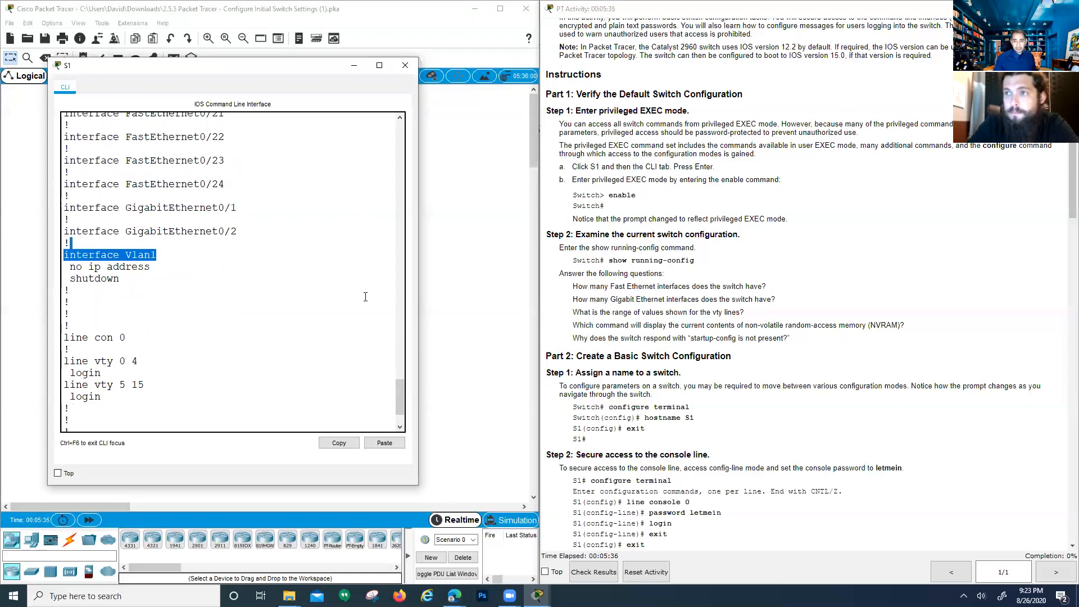
pyautogui.scroll(-1, 633, 418)
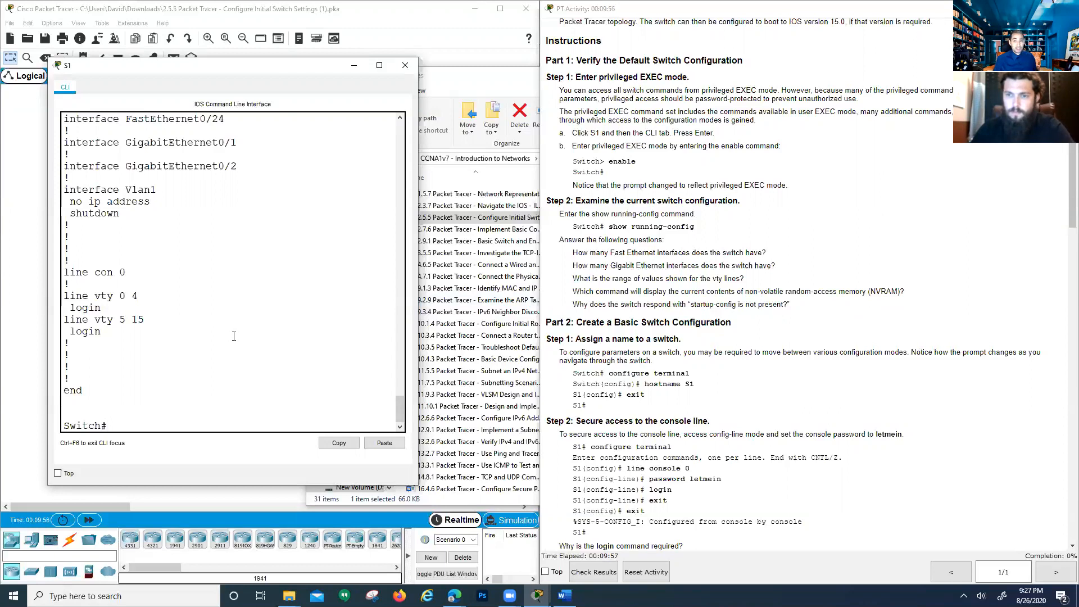
pyautogui.scroll(-1, 233, 343)
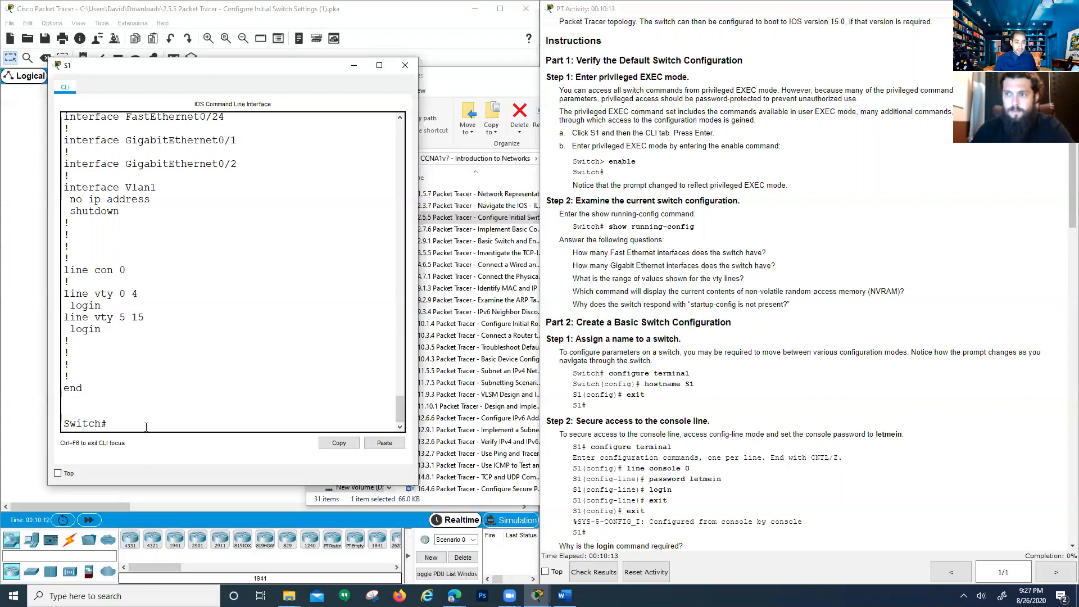
# Run show startup-config, tab-completed from 'show startu', and see that no startup-config is present
pyautogui.write('show startu')
pyautogui.press('Tab')
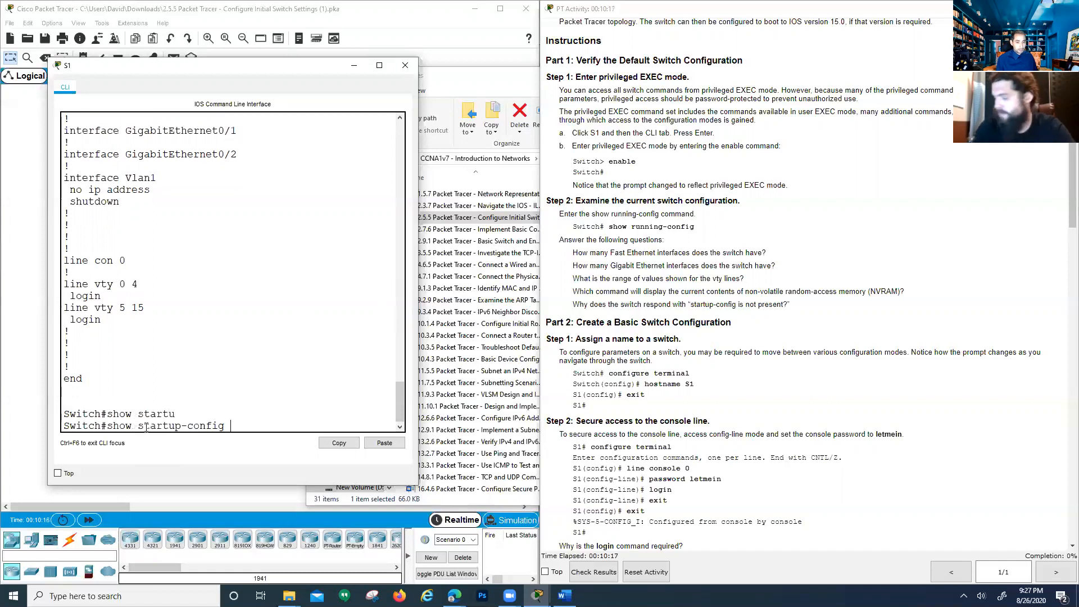
pyautogui.moveTo(231, 425); pyautogui.dragTo(107, 428)
pyautogui.click(238, 420)
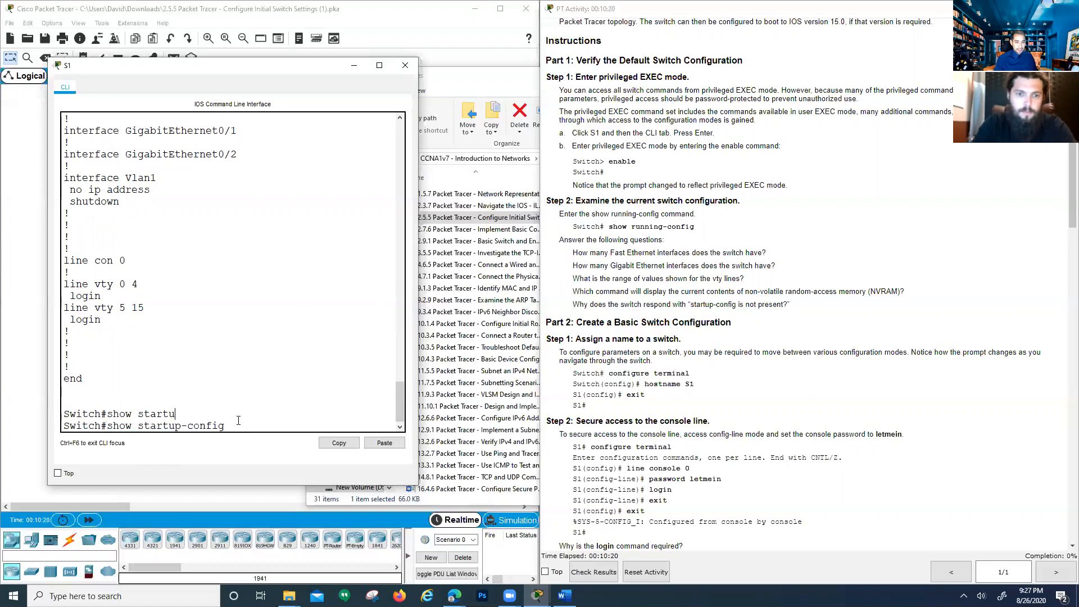
pyautogui.press('Return')
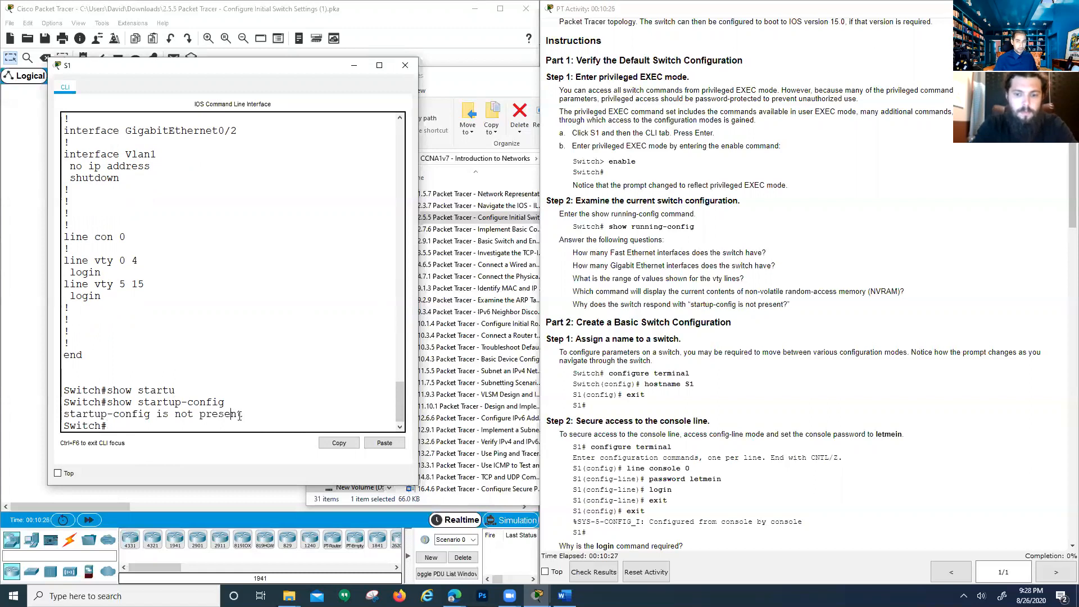
pyautogui.click(584, 315)
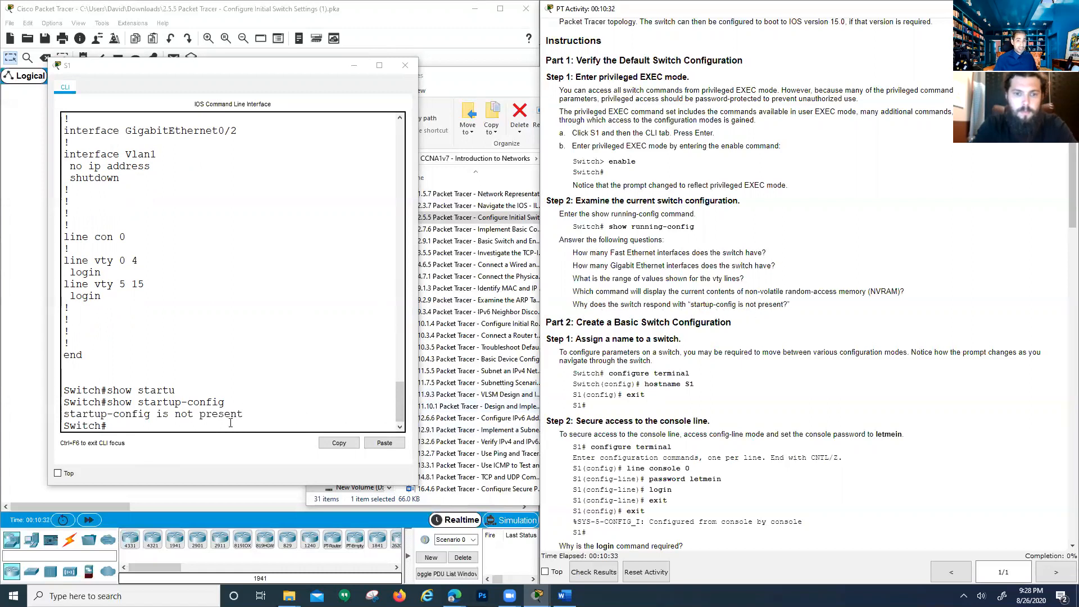
# Review Part 2's hostname example and enter global configuration mode with 'config t'
pyautogui.scroll(-2, 640, 422)
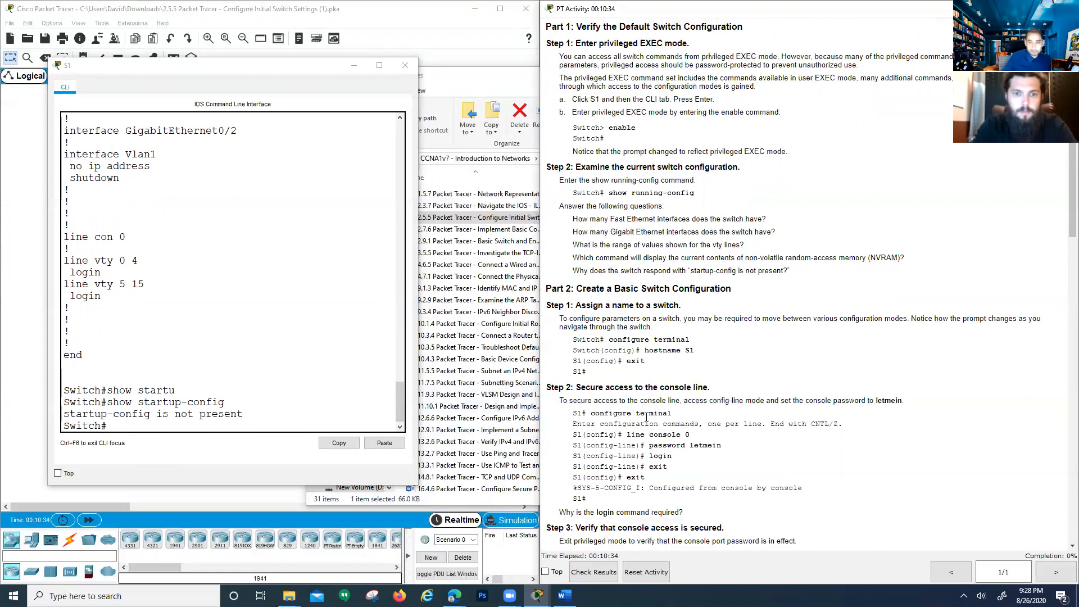
pyautogui.moveTo(592, 271); pyautogui.dragTo(640, 255)
pyautogui.click(567, 282)
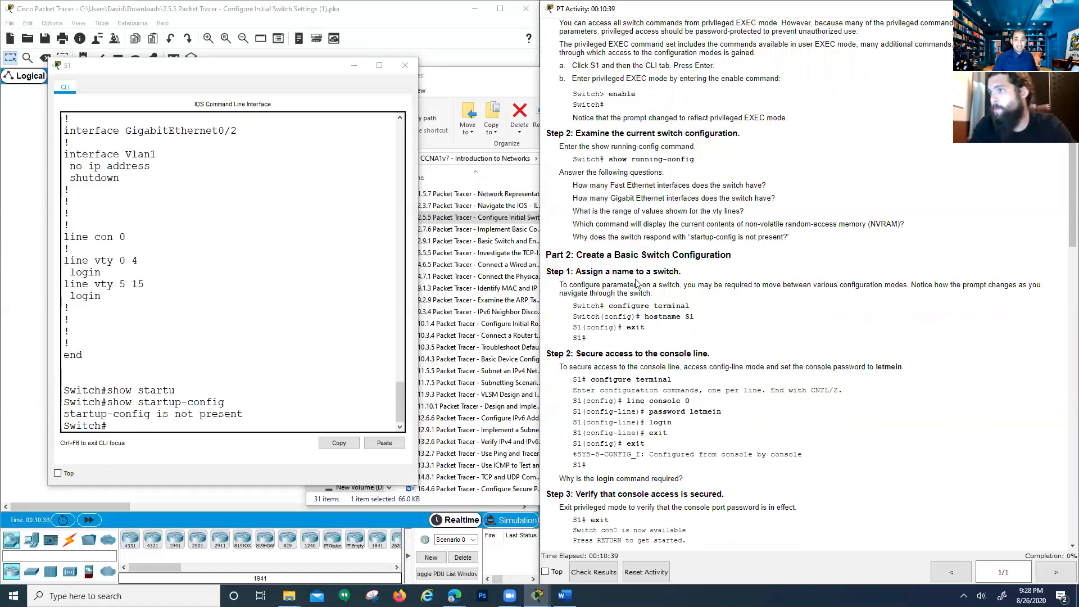
pyautogui.click(193, 427)
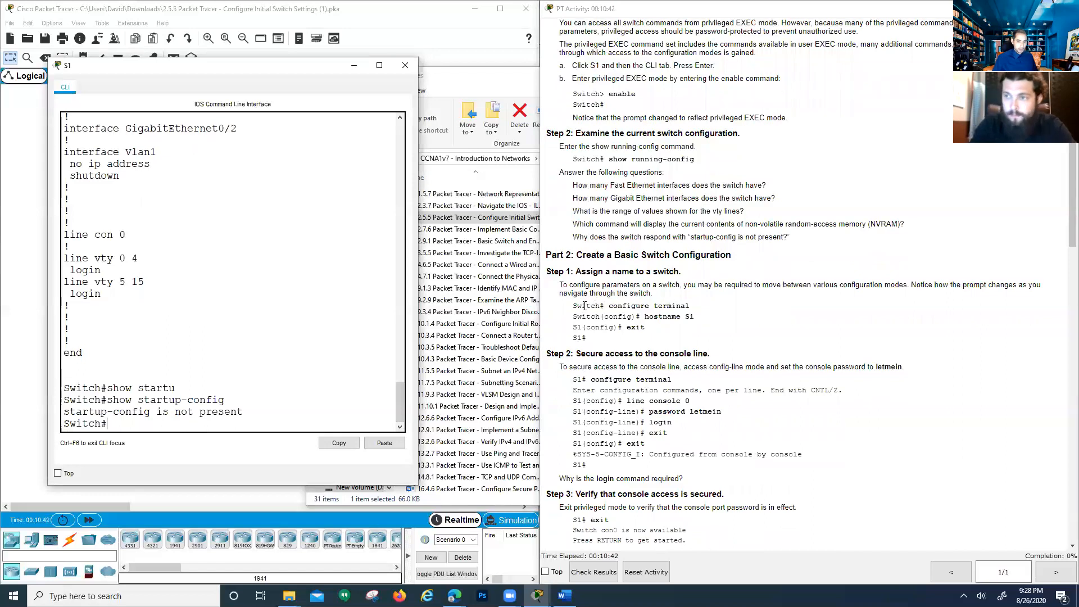
pyautogui.moveTo(570, 305); pyautogui.dragTo(587, 340)
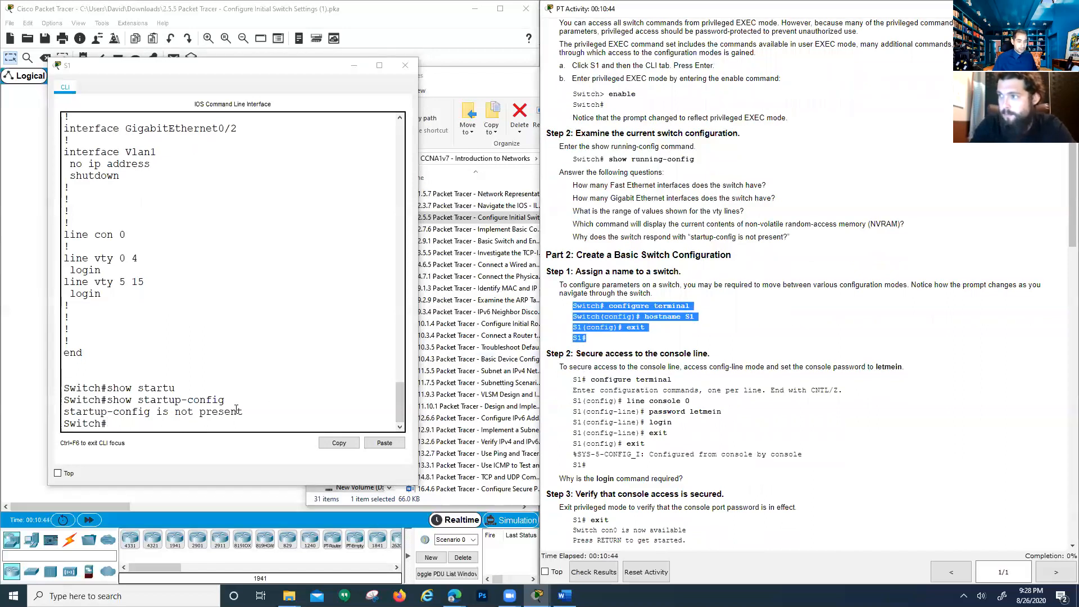
pyautogui.click(148, 421)
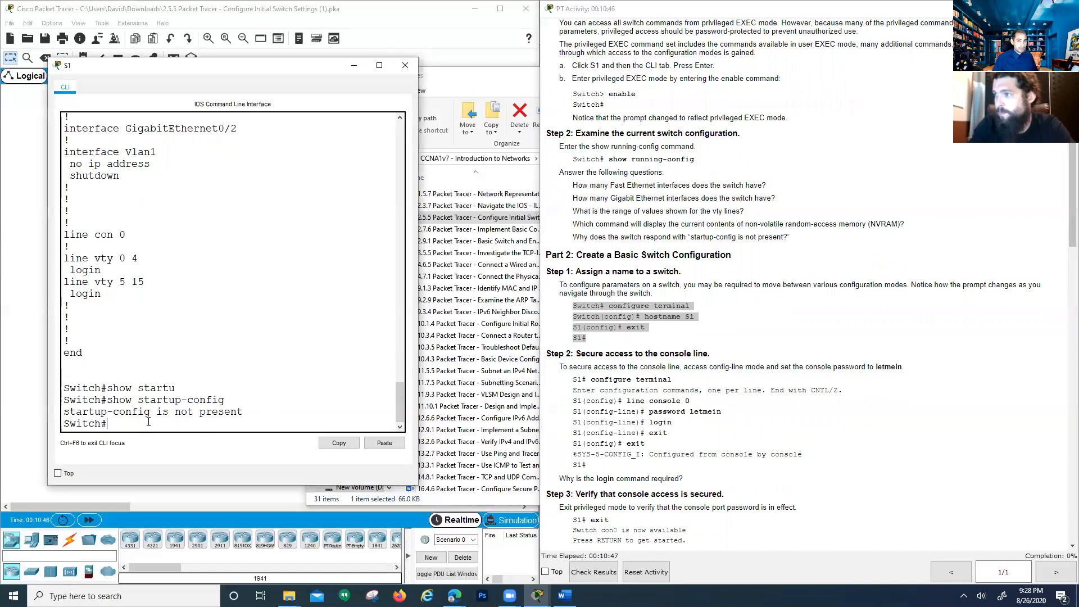
pyautogui.write('config')
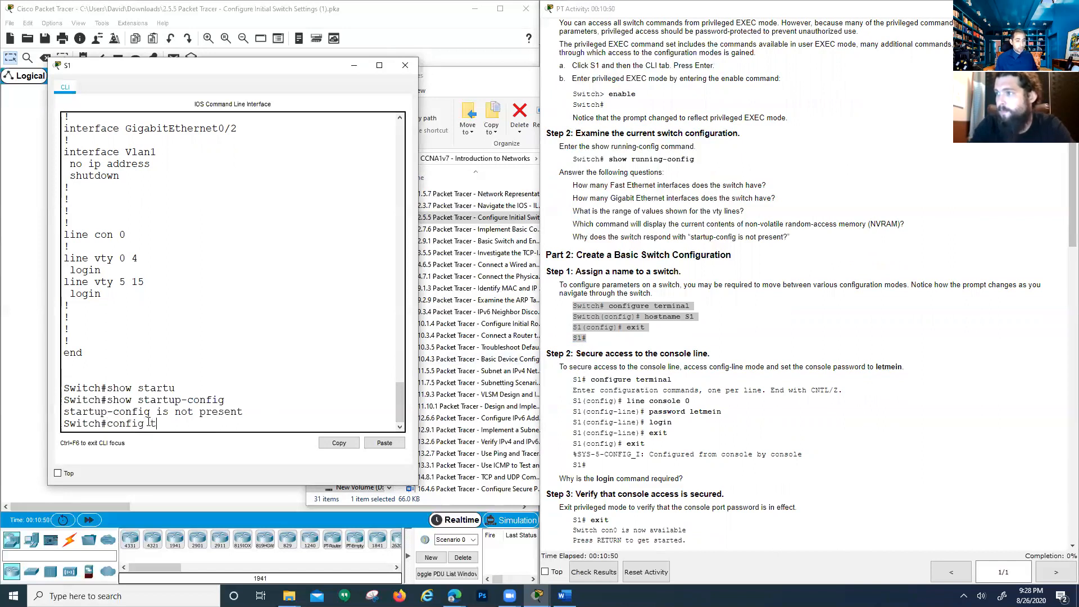
pyautogui.write(' t')
pyautogui.press('Return')
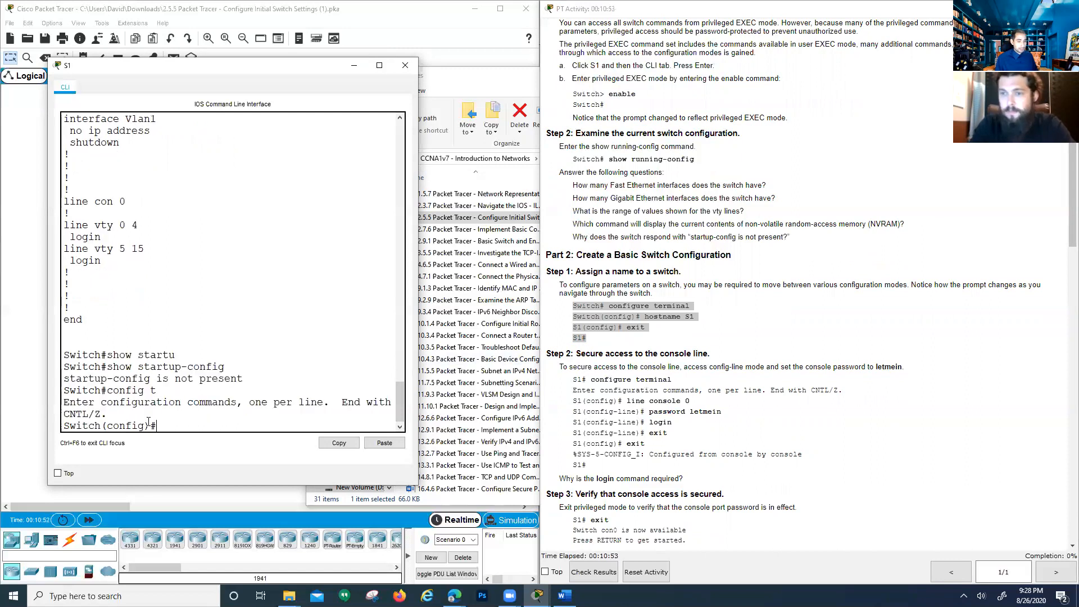
pyautogui.press('Return')
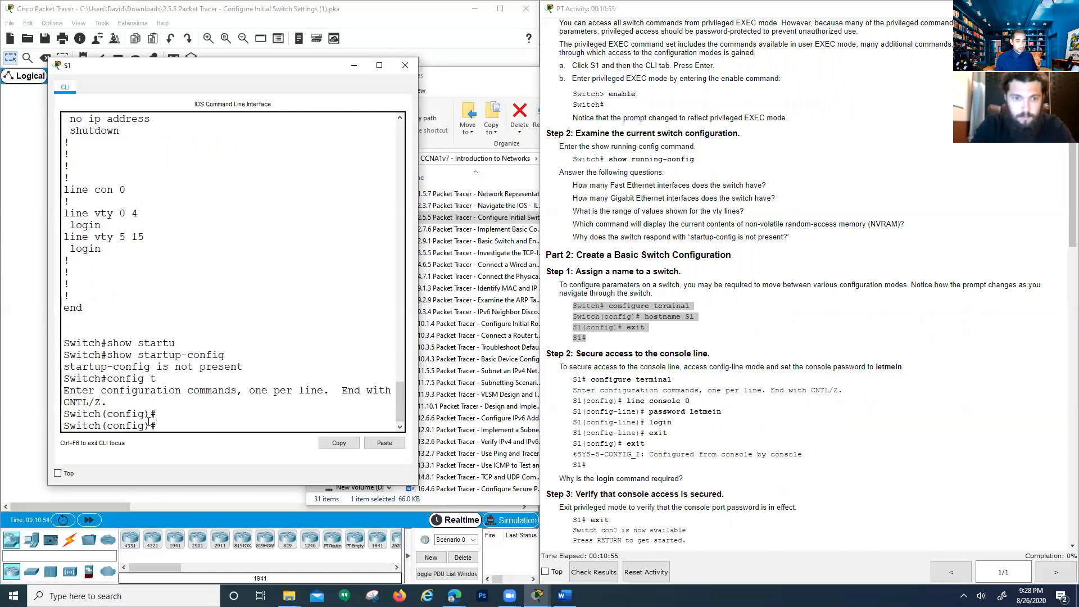
pyautogui.press('Return')
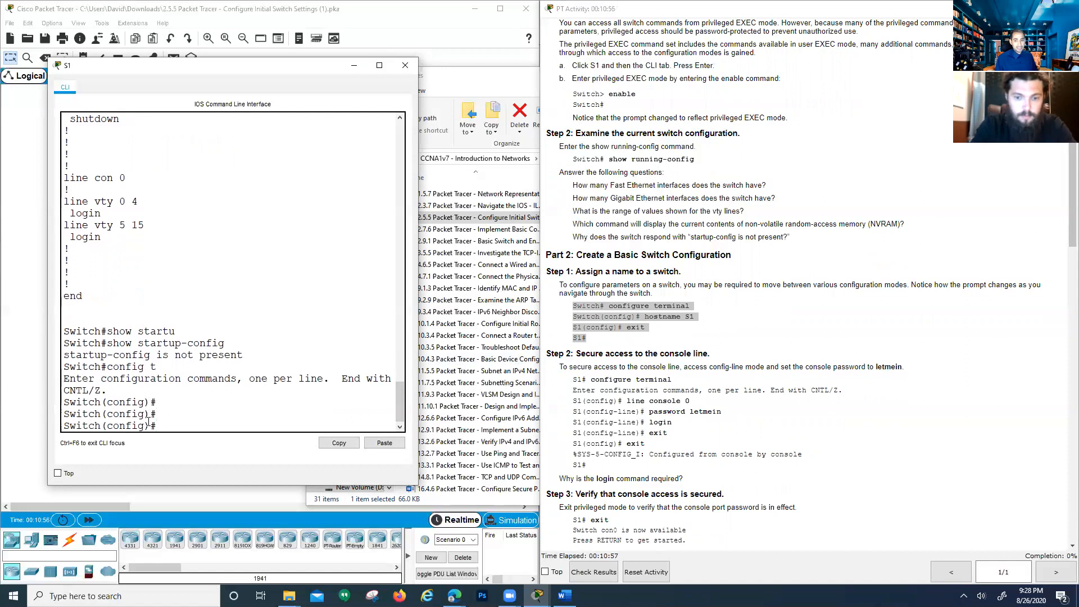
# Set hostname s2, then recall and correct it to hostname S1
pyautogui.write('hostname')
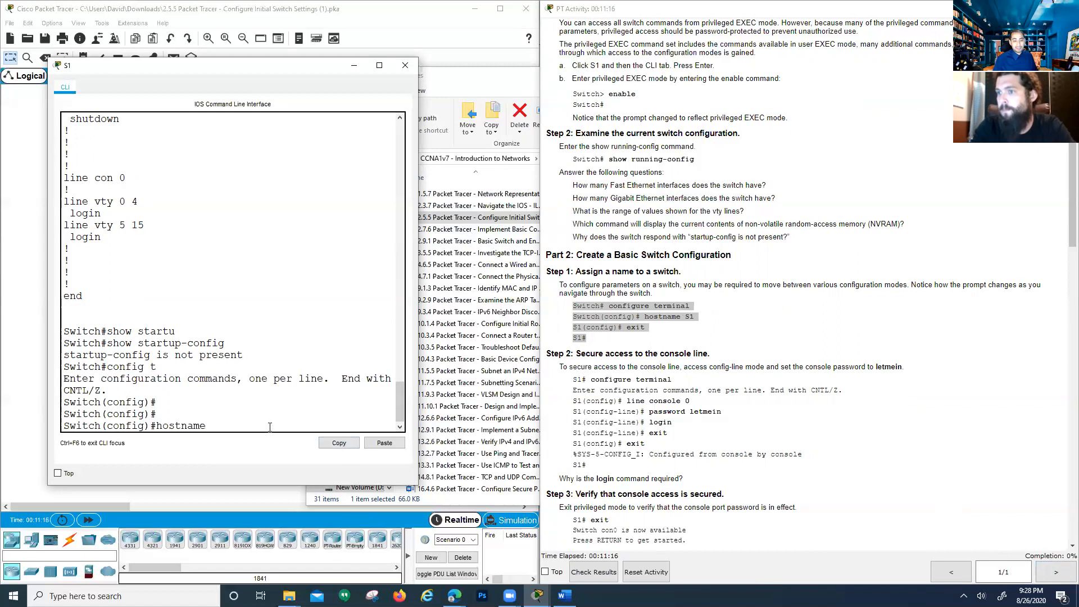
pyautogui.write('s2')
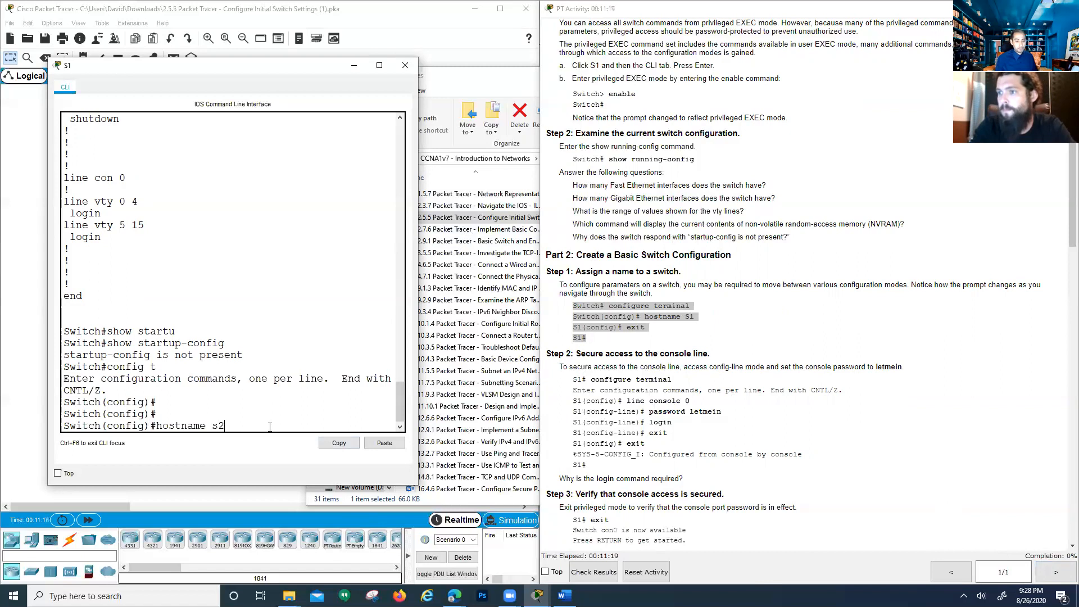
pyautogui.press('Return')
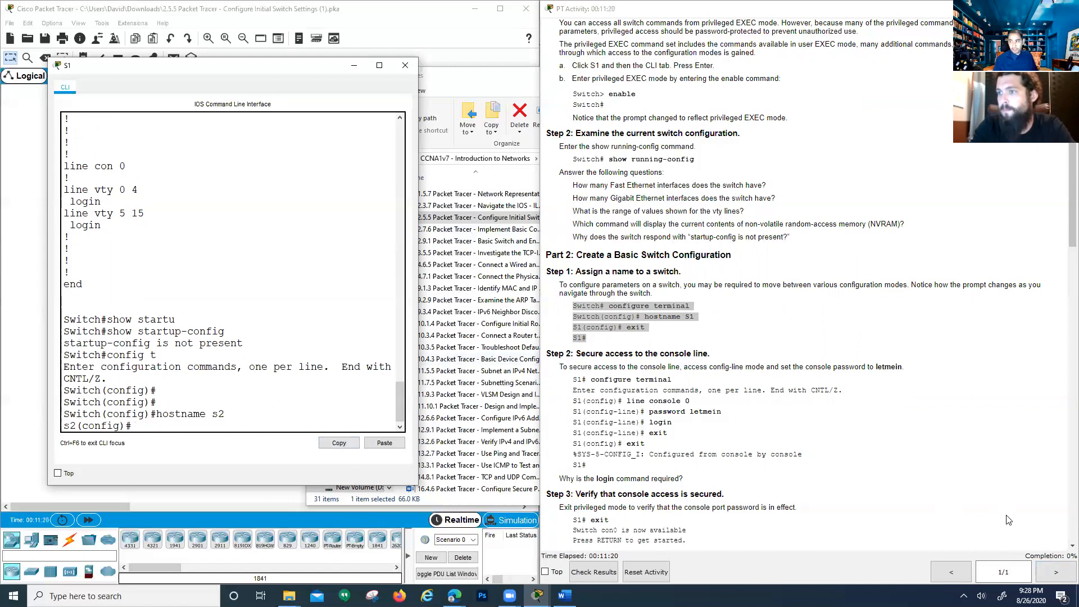
pyautogui.press('Up')
pyautogui.press('BackSpace')
pyautogui.write('1')
pyautogui.press('BackSpace')
pyautogui.press('BackSpace')
pyautogui.write('S')
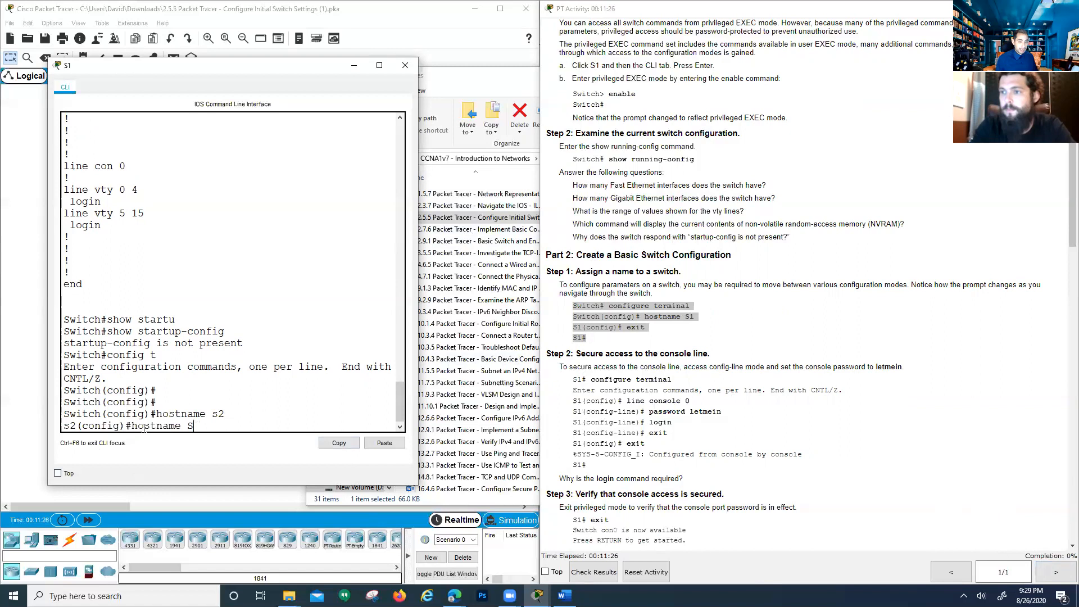
pyautogui.write('1')
pyautogui.press('Return')
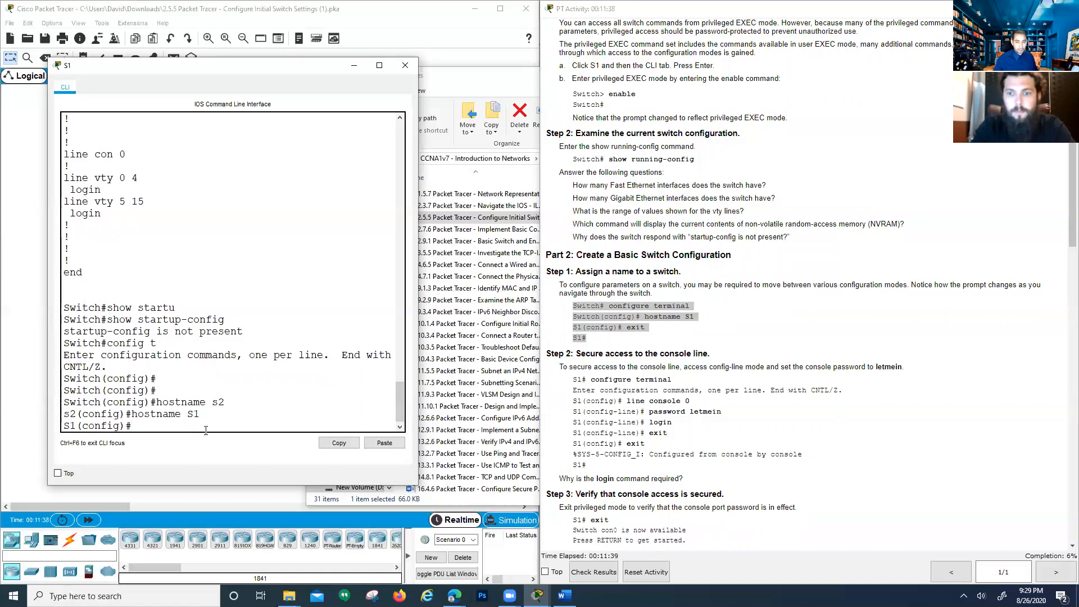
pyautogui.press('Return')
pyautogui.press('Return')
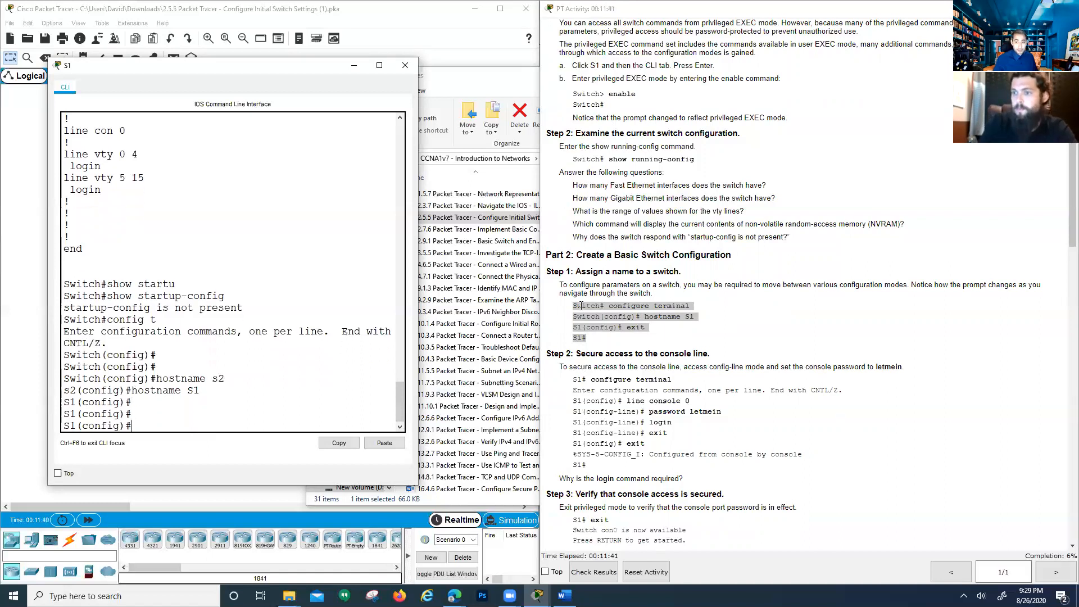
# Highlight the hostname command and the new S1 prompt
pyautogui.moveTo(132, 393); pyautogui.dragTo(180, 391)
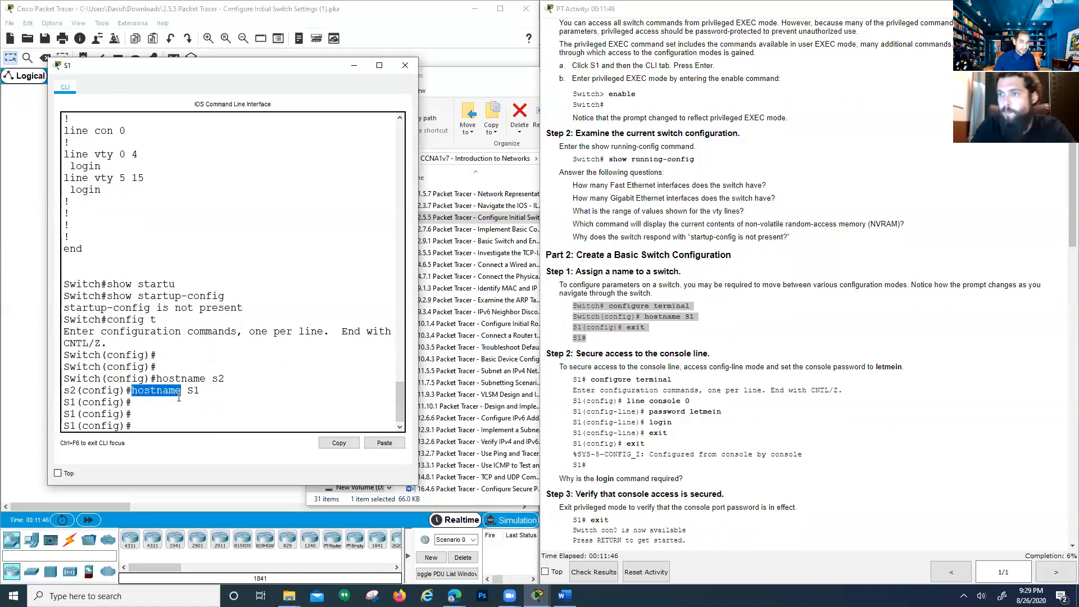
pyautogui.moveTo(188, 391); pyautogui.dragTo(196, 390)
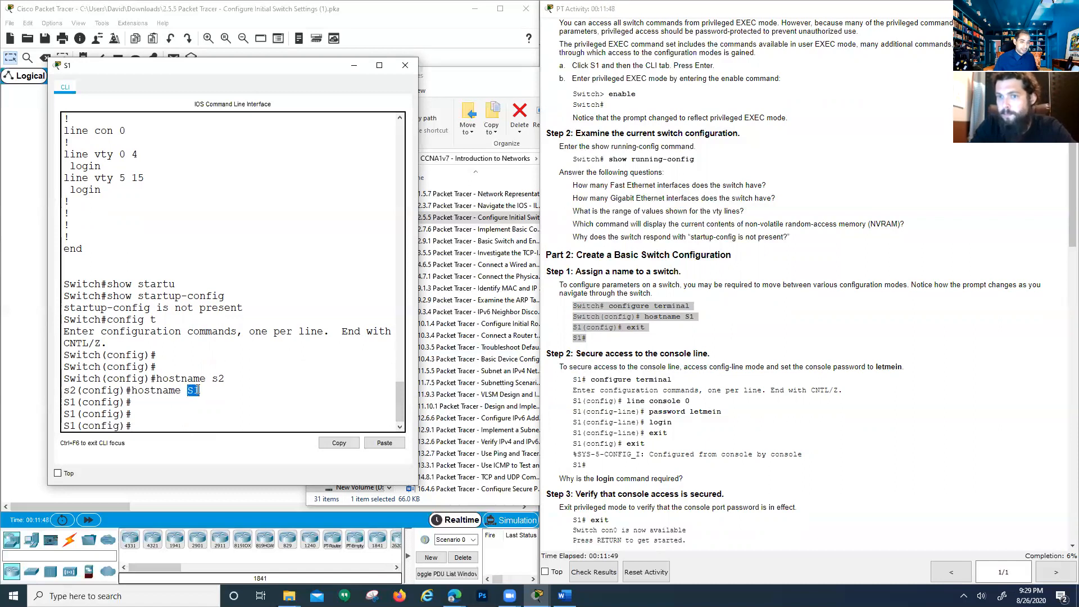
pyautogui.moveTo(76, 426); pyautogui.dragTo(64, 428)
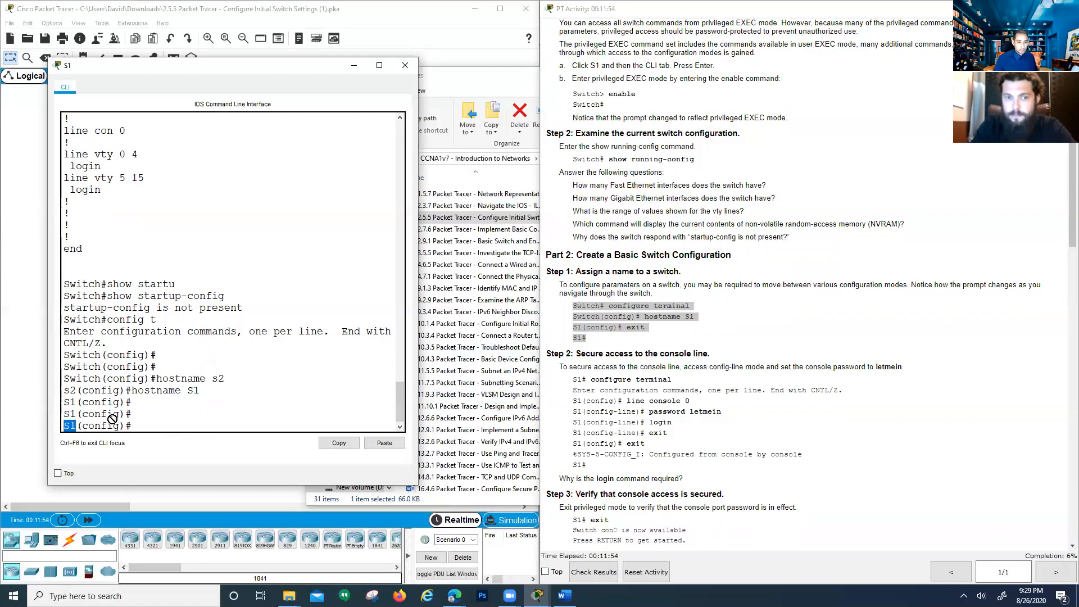
pyautogui.click(142, 426)
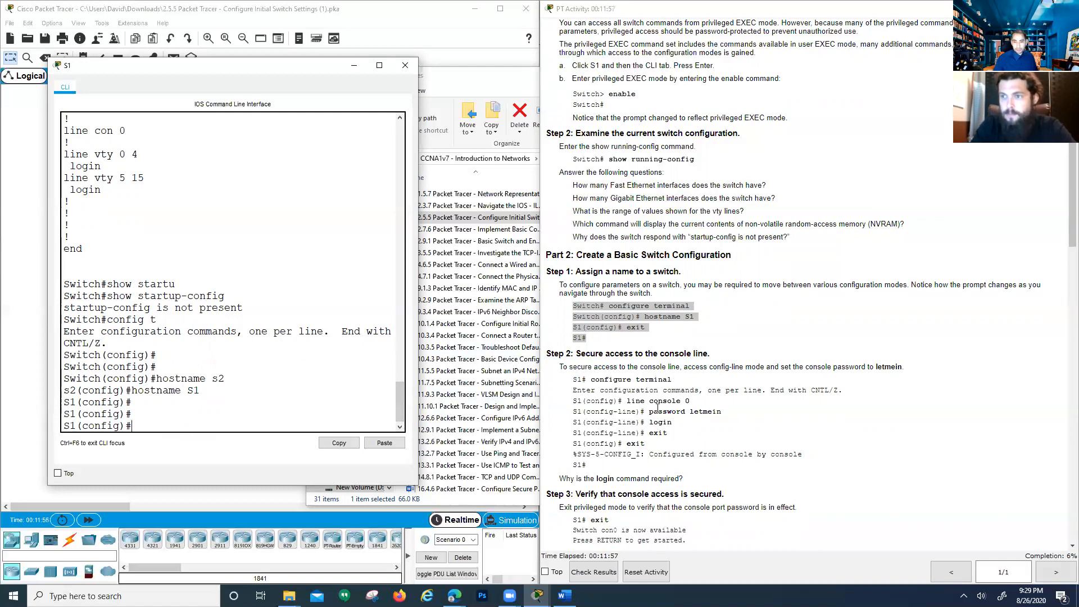
pyautogui.click(635, 391)
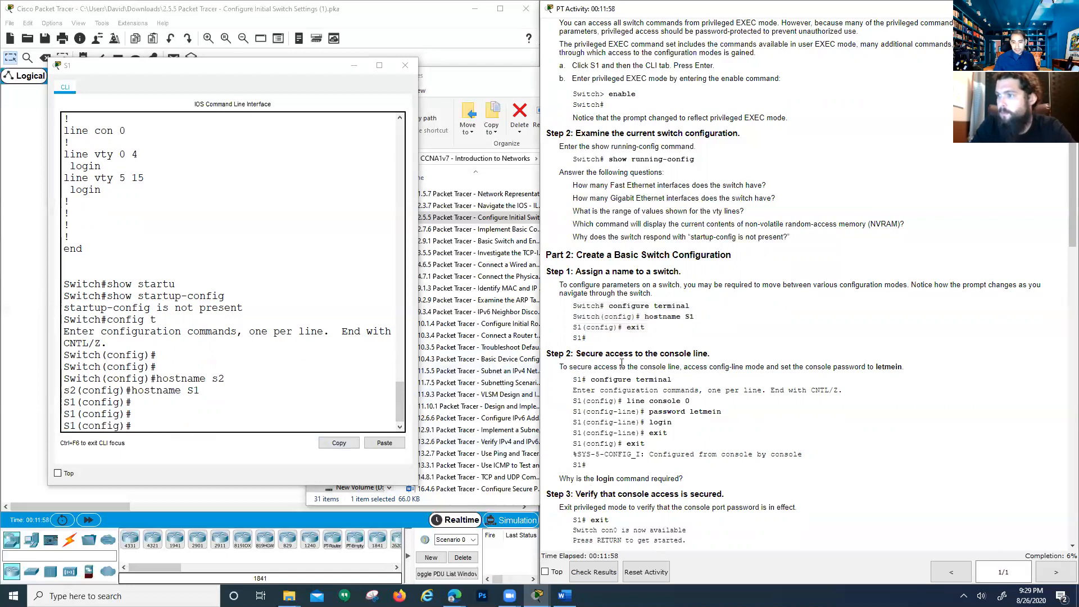
pyautogui.click(166, 405)
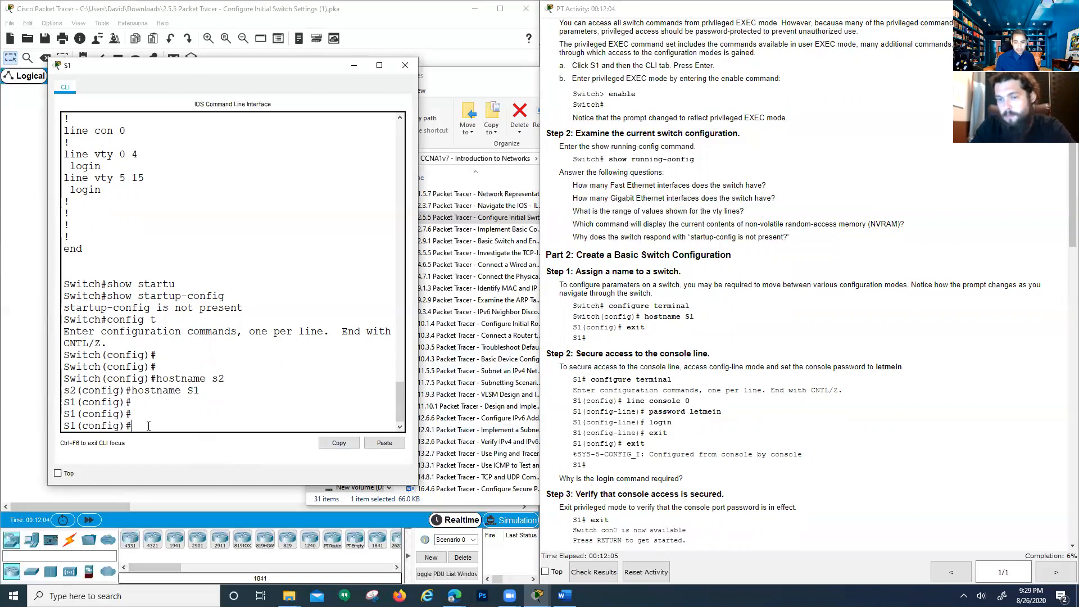
# Give line console 0 a password and enable login
pyautogui.write('line conso')
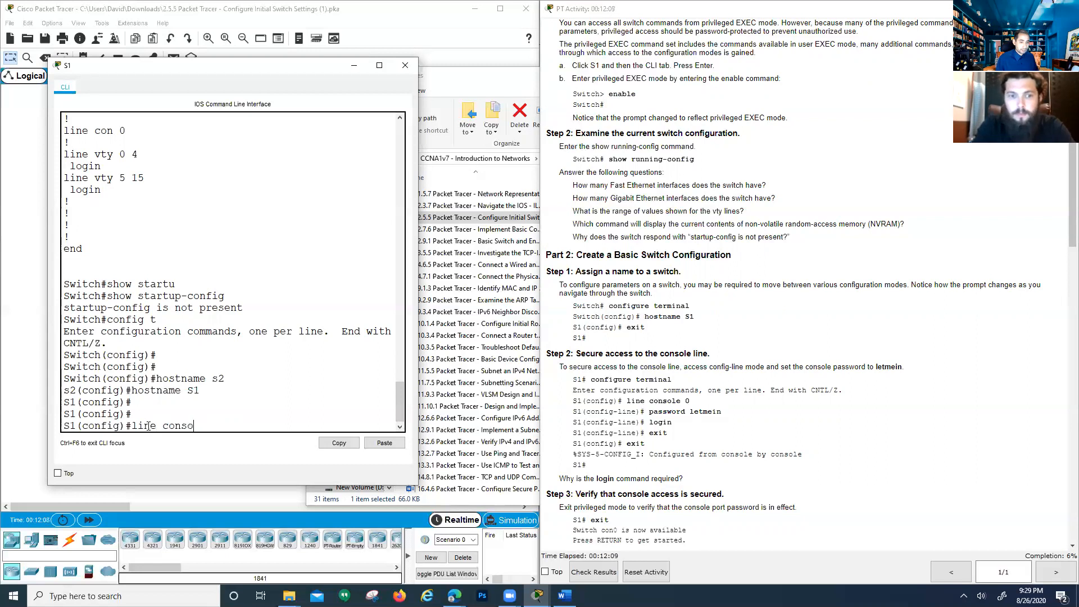
pyautogui.write('le 0')
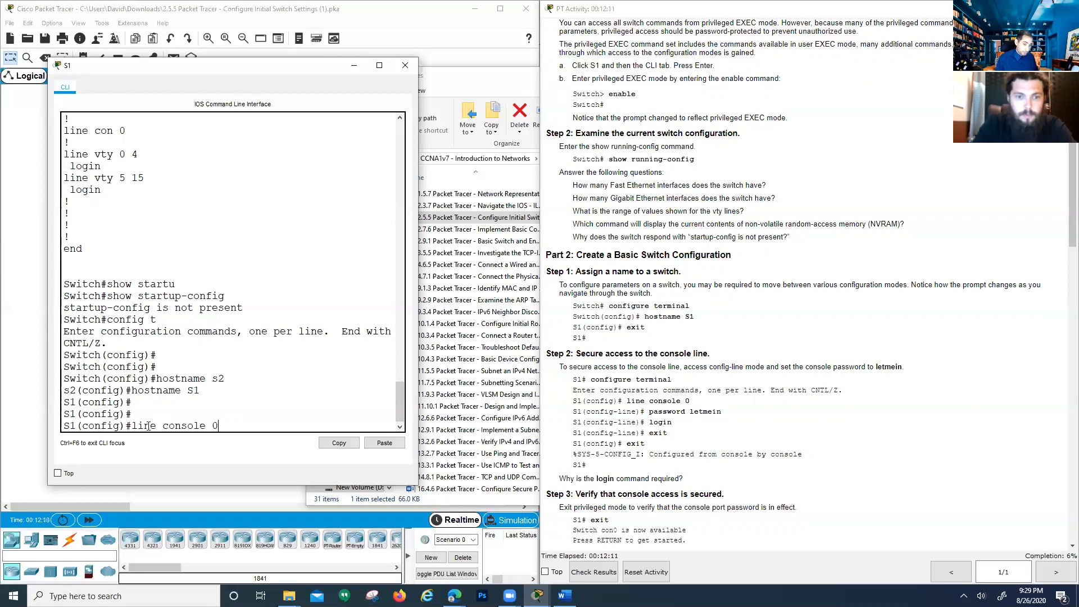
pyautogui.press('Return')
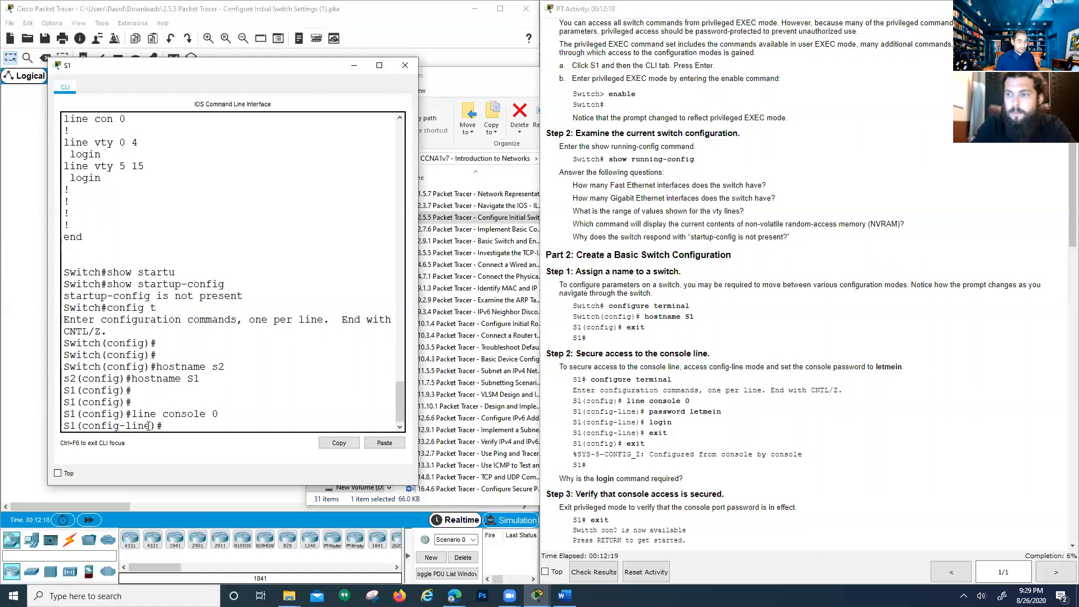
pyautogui.write('passo')
pyautogui.press('BackSpace')
pyautogui.write('word')
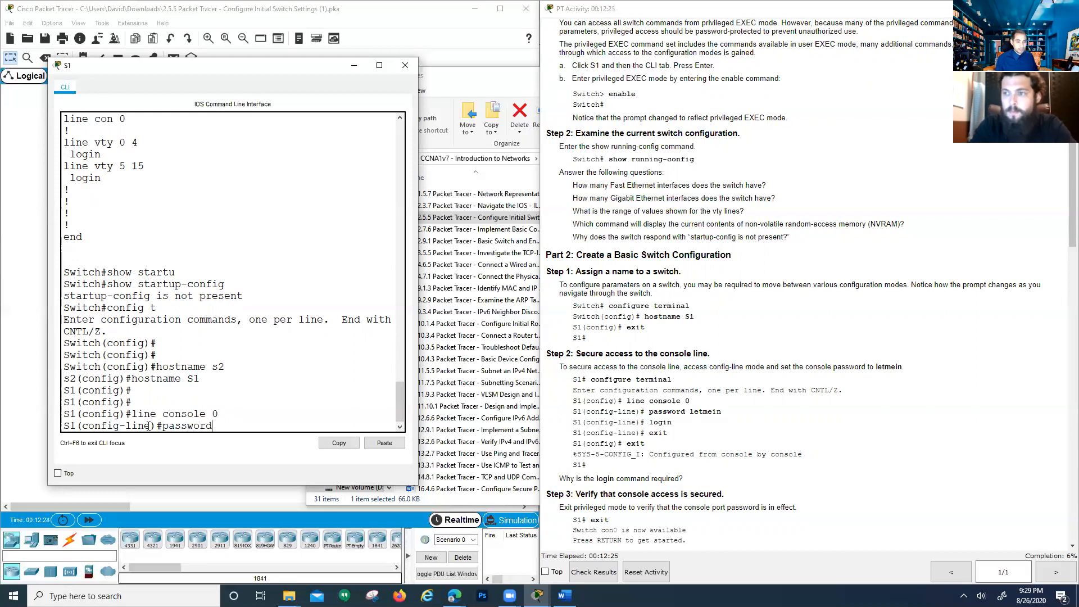
pyautogui.write(' letmein')
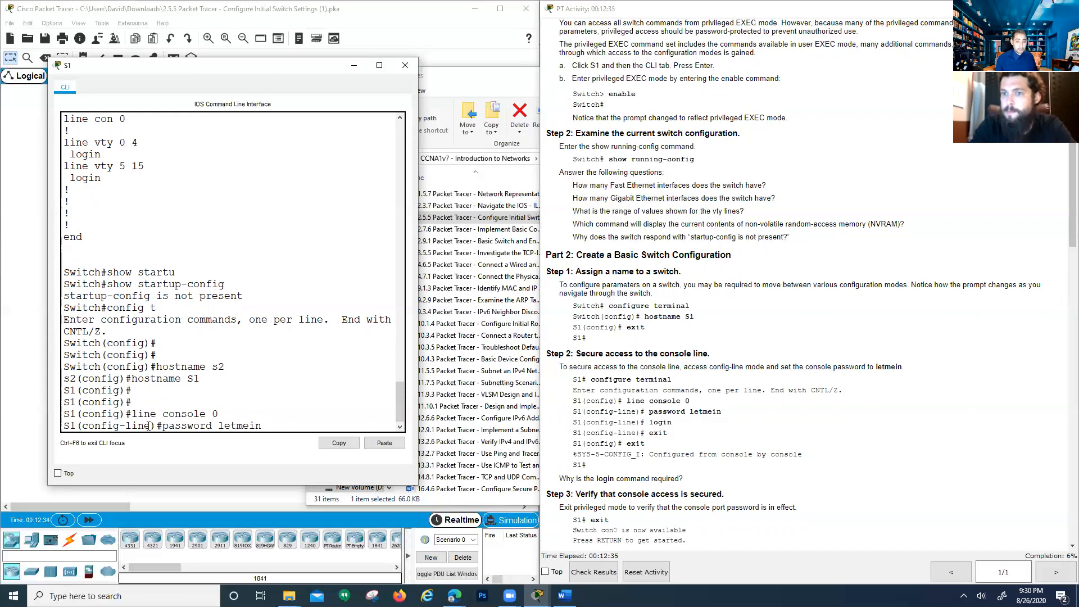
pyautogui.press('Return')
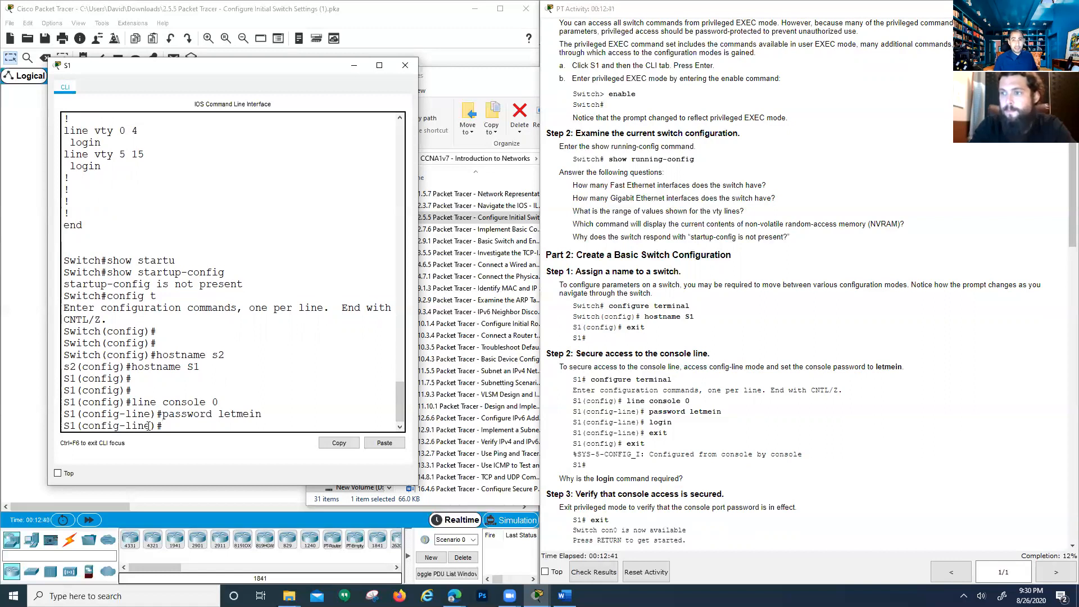
pyautogui.write('login')
pyautogui.press('Return')
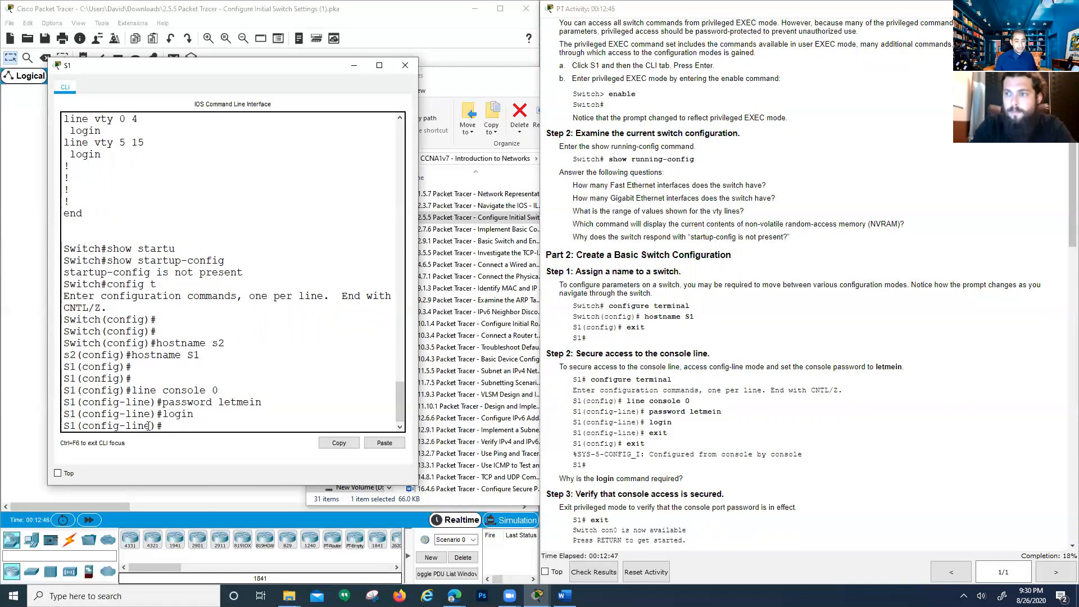
# Exit twice back to S1# and highlight the configuration confirmation message
pyautogui.write('exit')
pyautogui.press('Return')
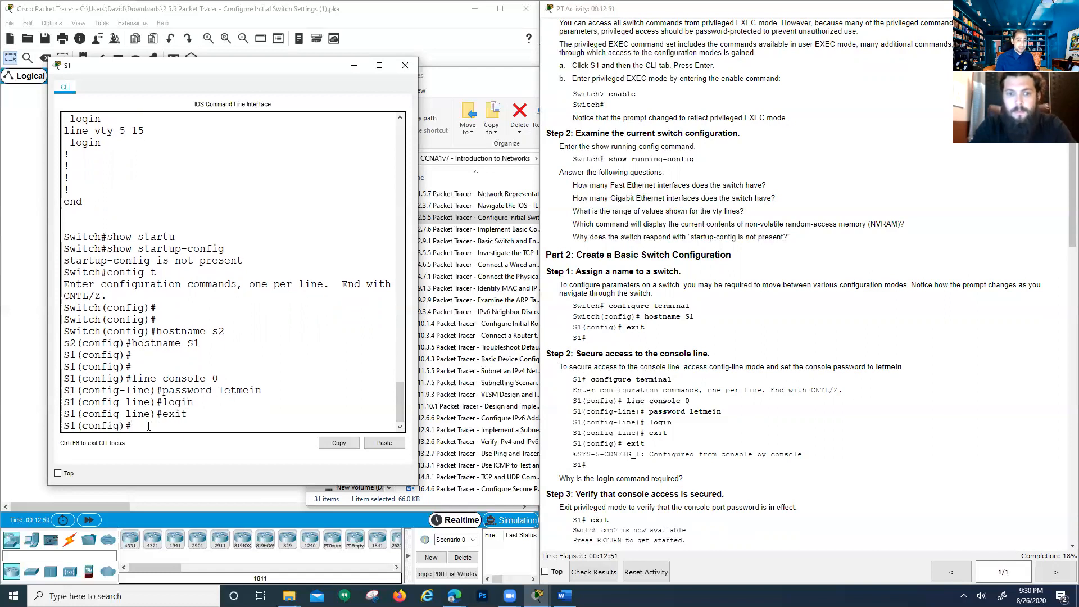
pyautogui.press('Return')
pyautogui.write('exit')
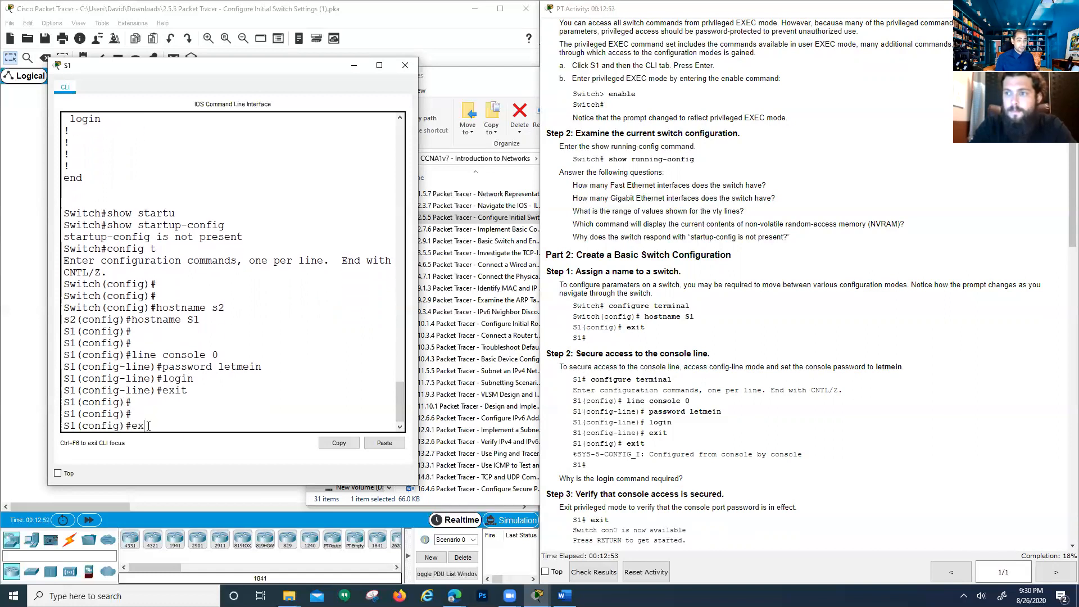
pyautogui.press('Return')
pyautogui.press('Return')
pyautogui.press('Return')
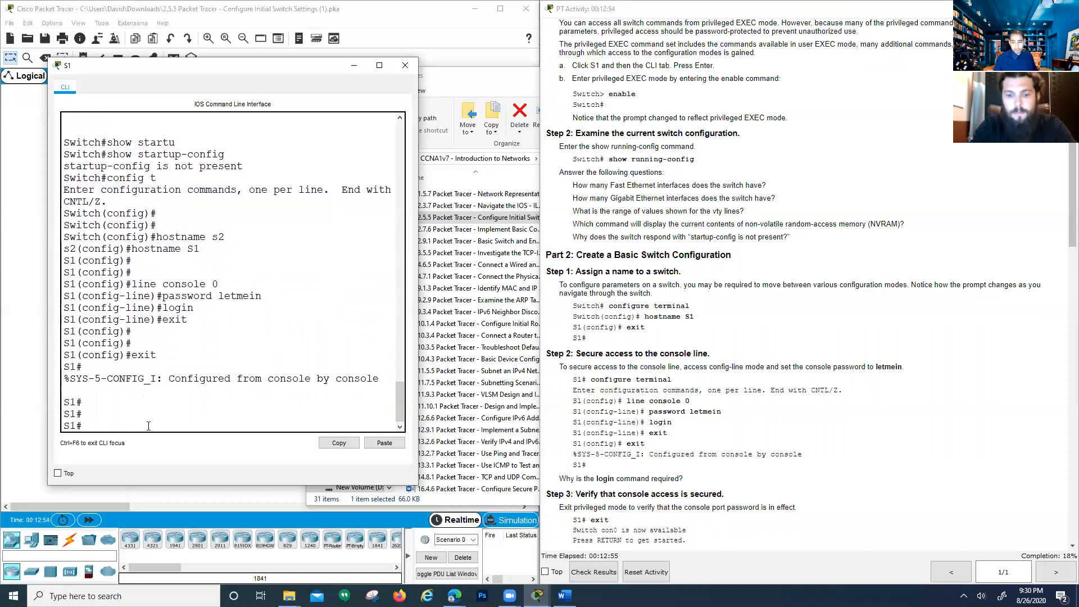
pyautogui.moveTo(63, 380); pyautogui.dragTo(379, 381)
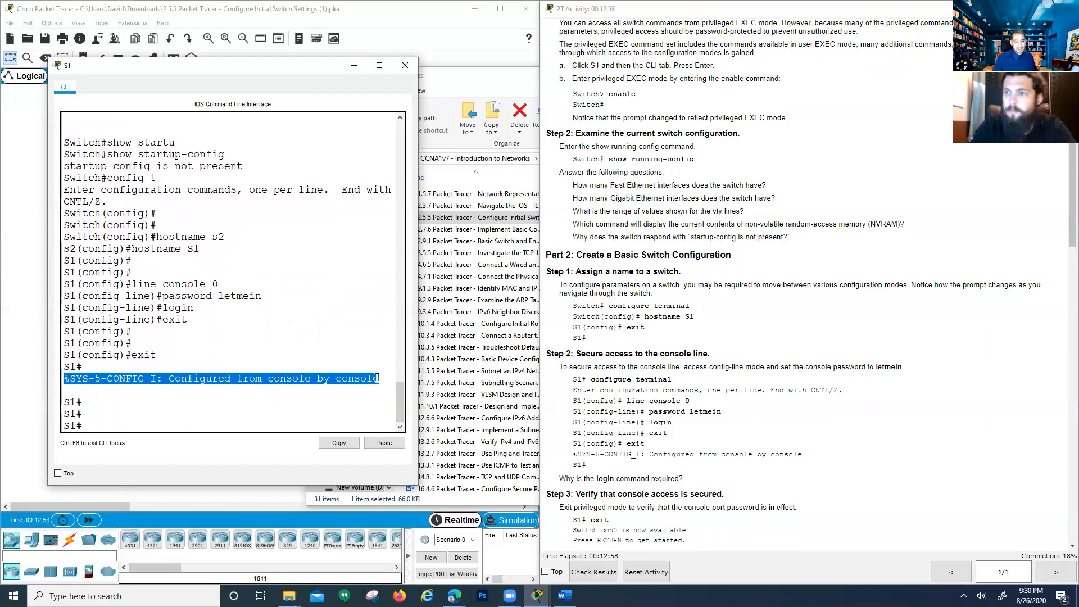
pyautogui.click(318, 385)
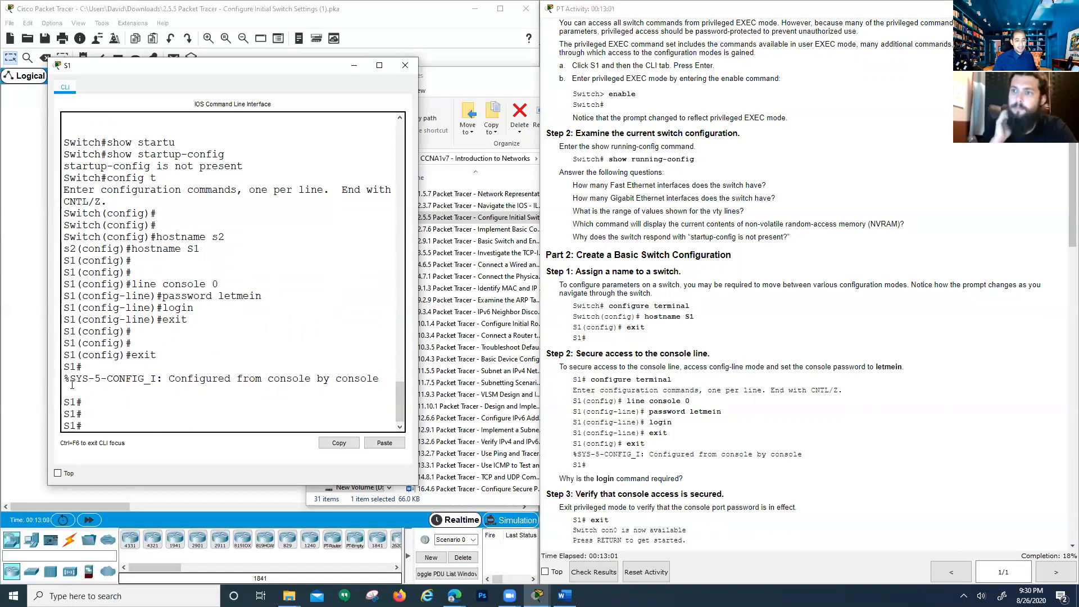
pyautogui.moveTo(64, 381); pyautogui.dragTo(382, 379)
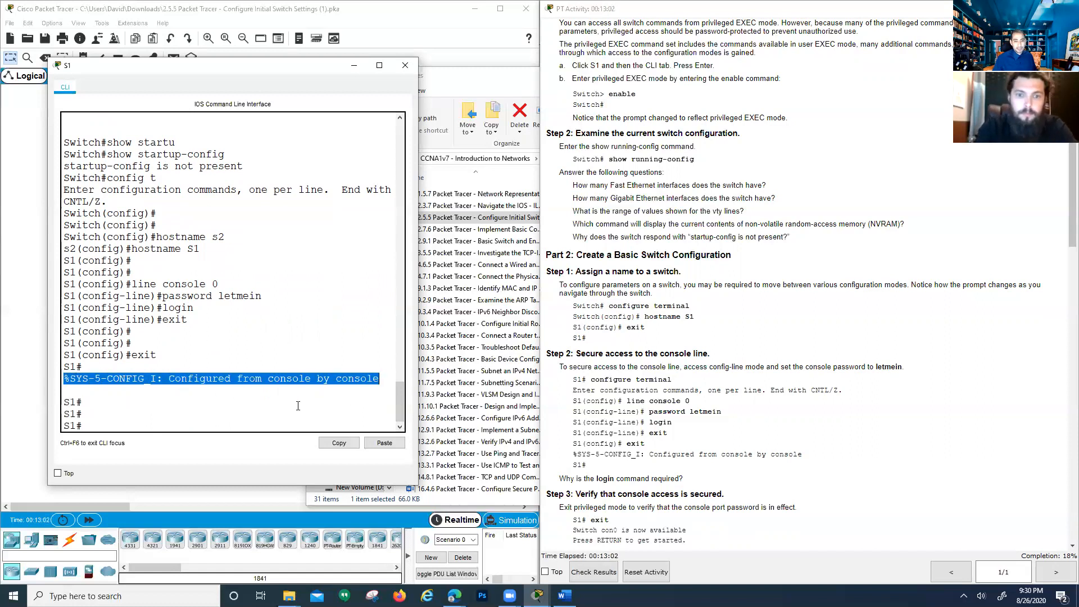
pyautogui.click(298, 406)
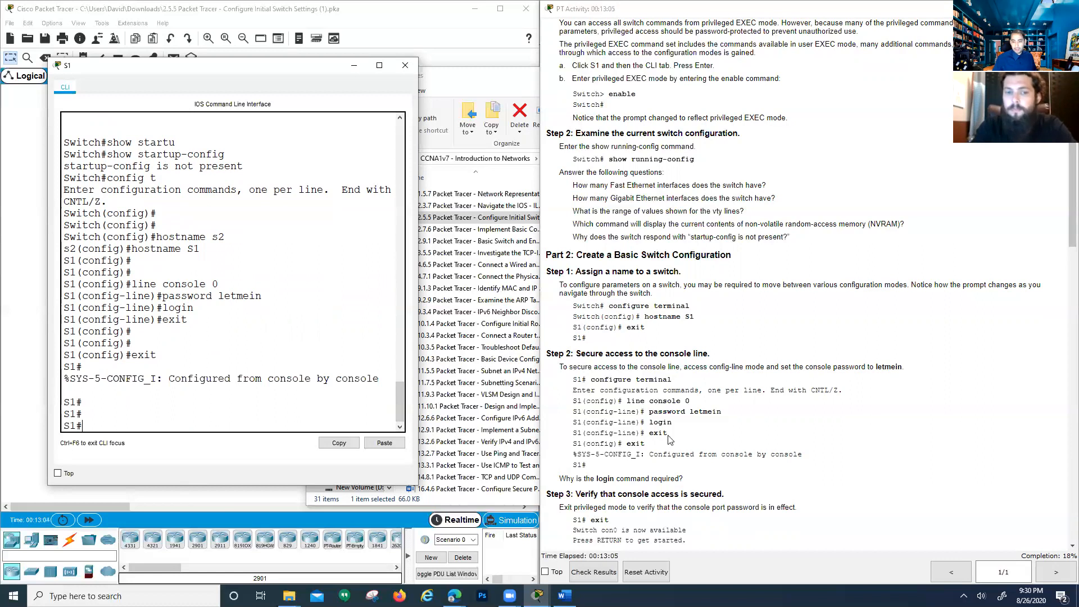
# Scroll the activity instructions down to the next task
pyautogui.click(574, 454)
pyautogui.scroll(-1, 621, 454)
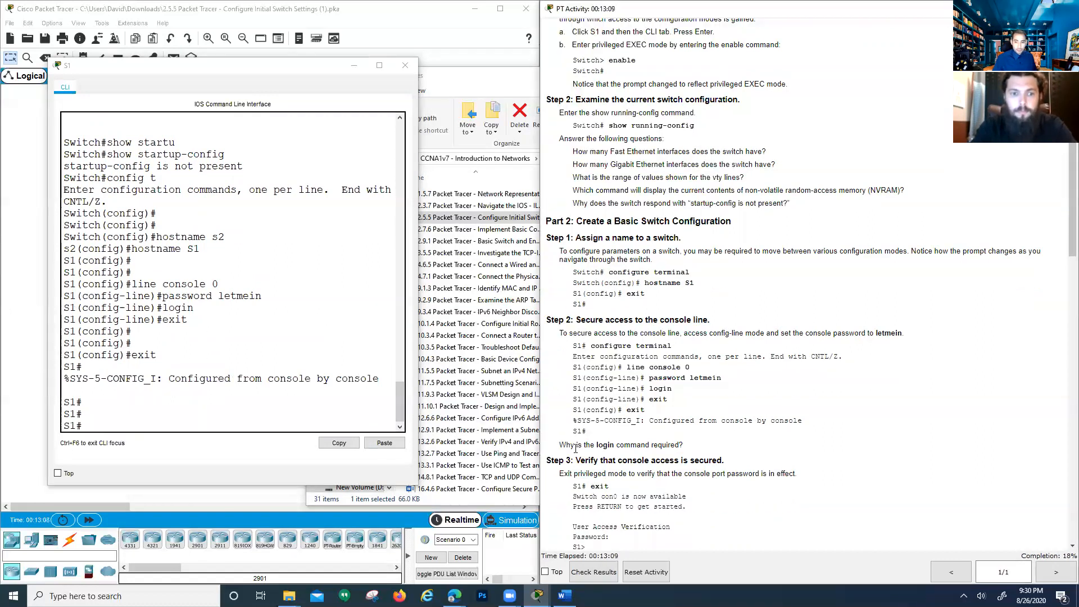
pyautogui.scroll(-3, 663, 446)
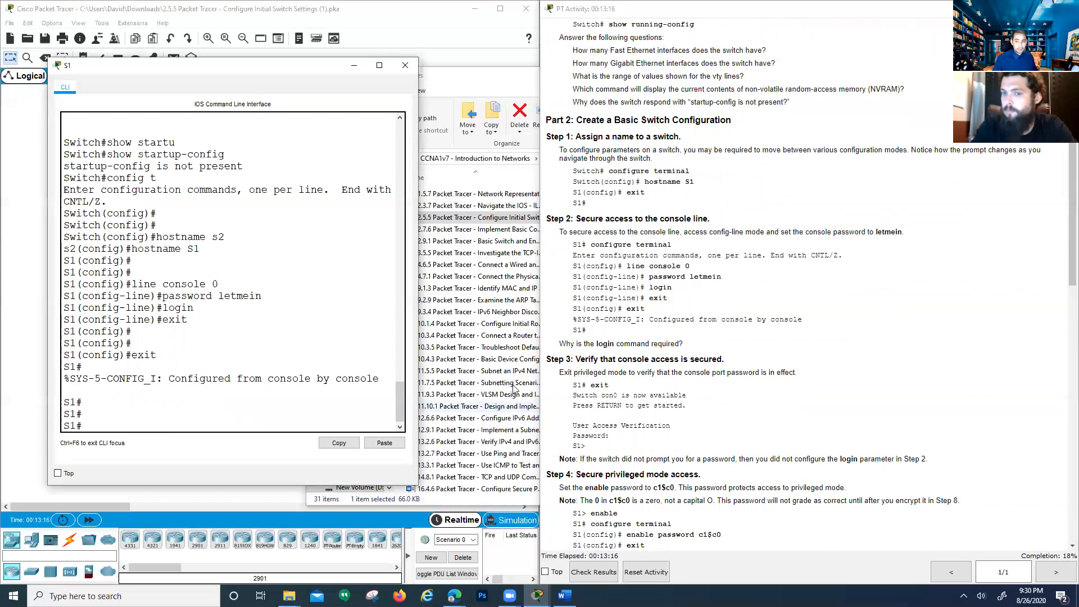
pyautogui.scroll(-2, 604, 382)
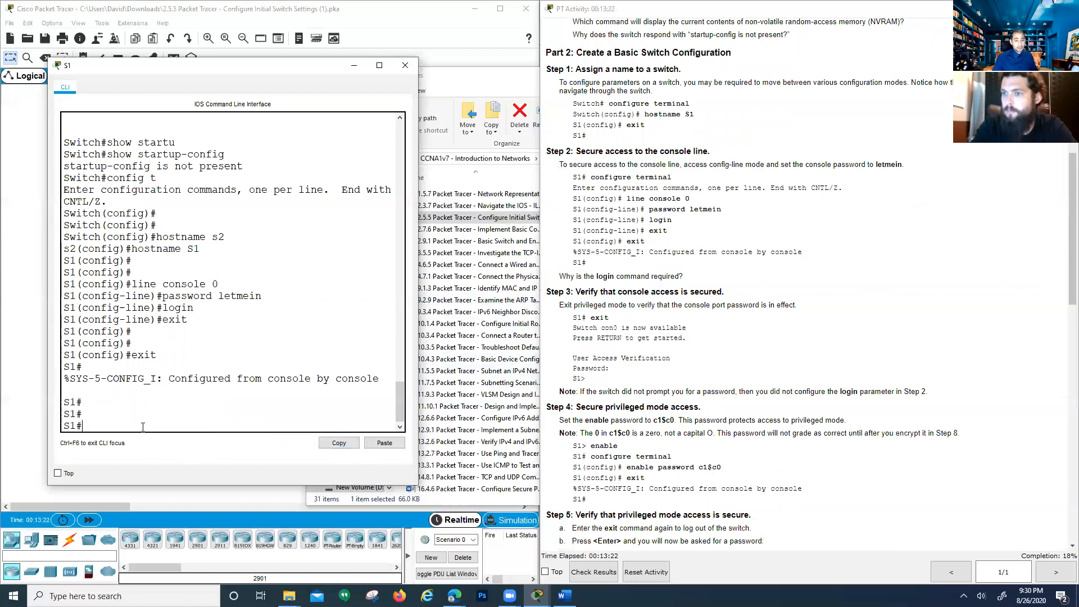
# Log out of S1, then log back in with the console password to reach S1>
pyautogui.write('exit')
pyautogui.press('Return')
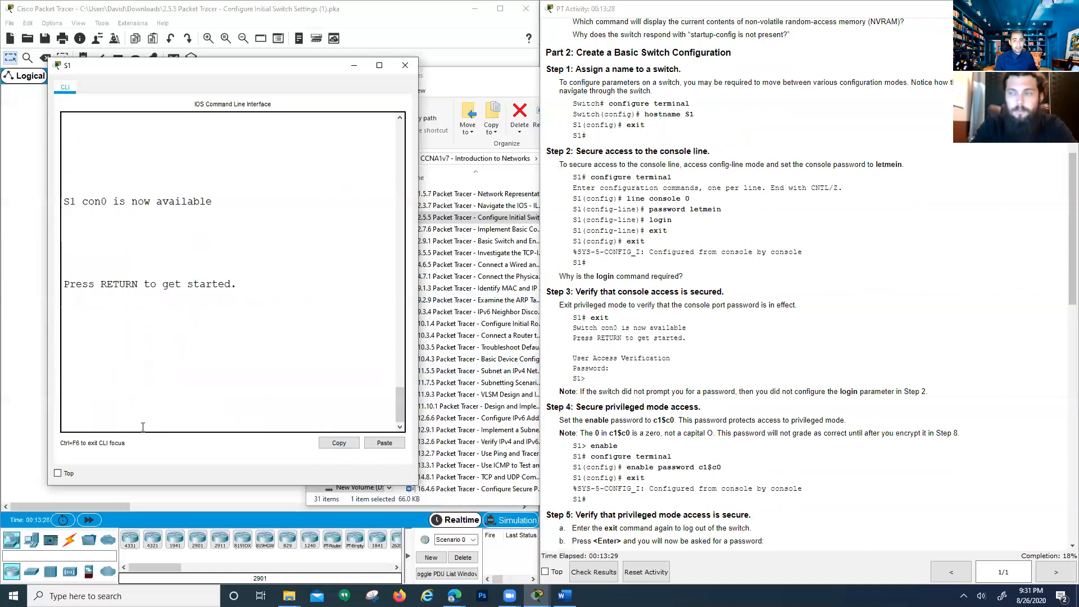
pyautogui.press('Return')
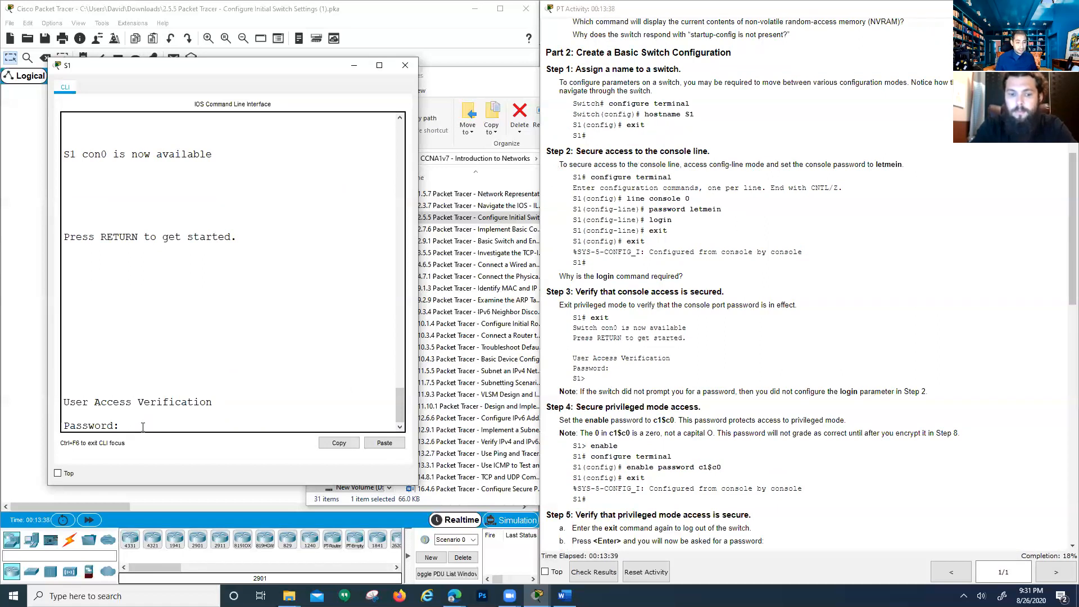
pyautogui.press('Return')
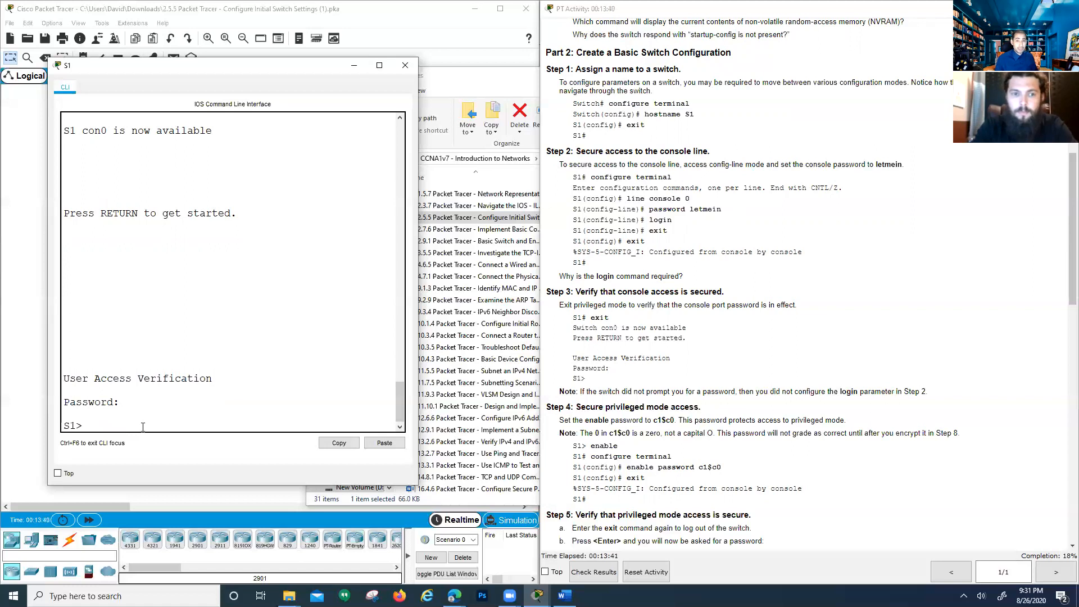
pyautogui.moveTo(124, 395); pyautogui.dragTo(181, 399)
pyautogui.click(195, 401)
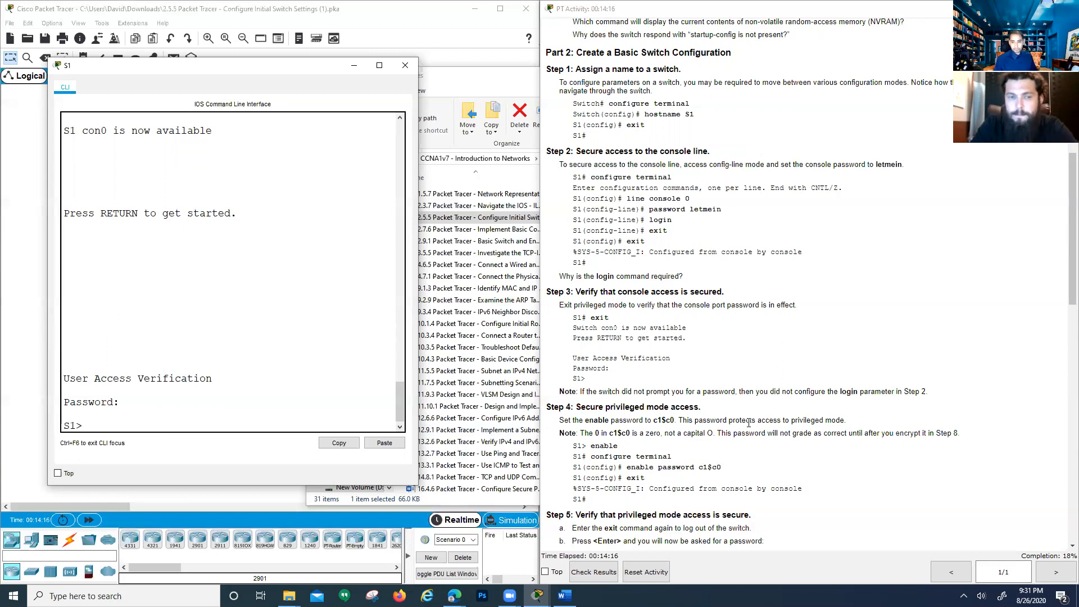
# Enter privileged mode with enable, then global configuration with configure terminal
pyautogui.moveTo(638, 329); pyautogui.dragTo(665, 327)
pyautogui.click(641, 361)
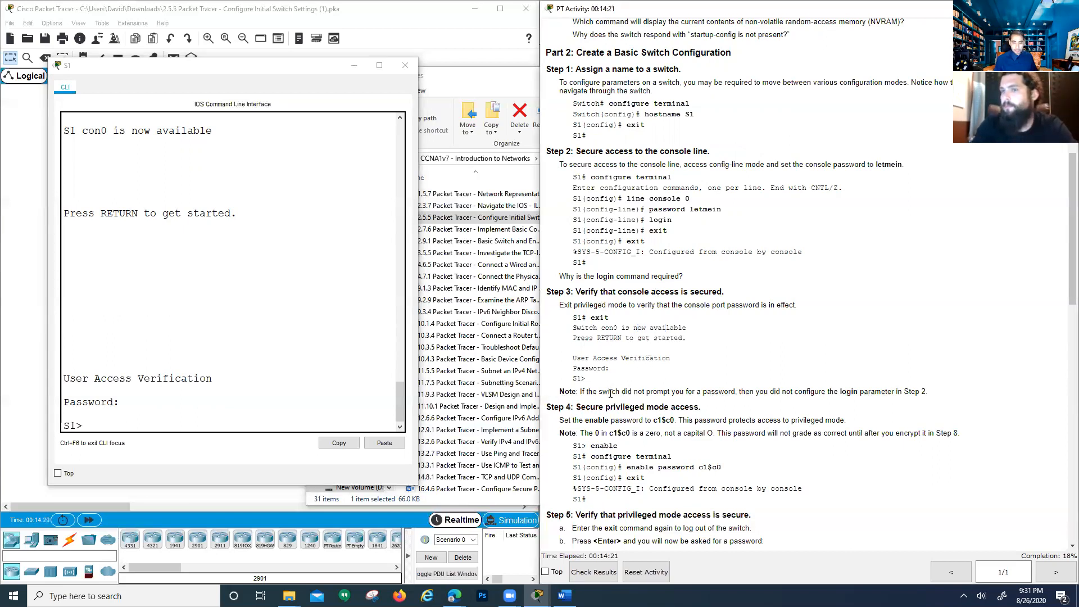
pyautogui.scroll(-4, 591, 444)
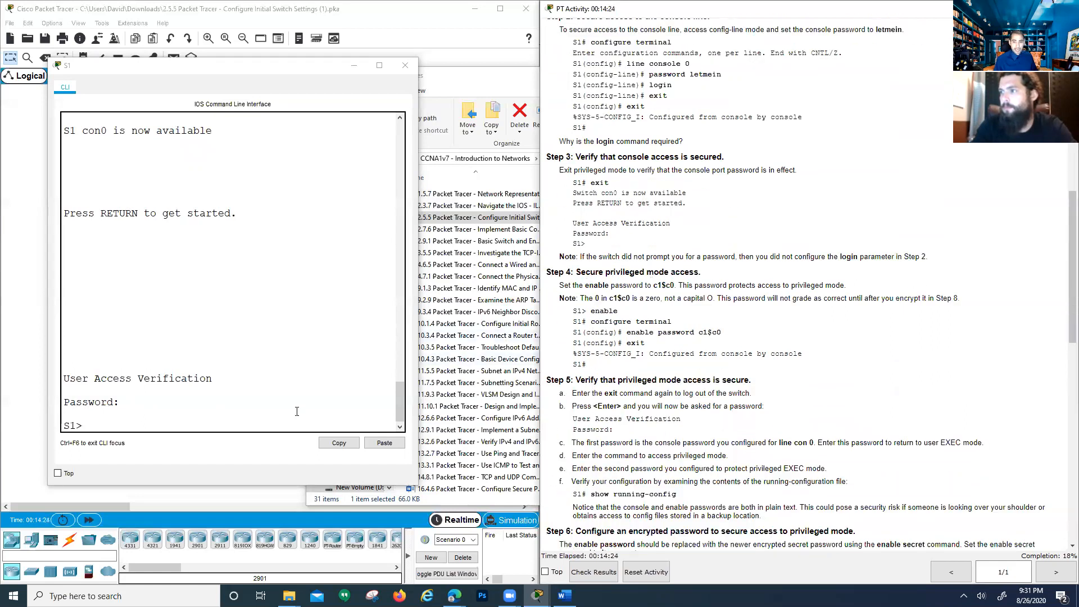
pyautogui.click(139, 426)
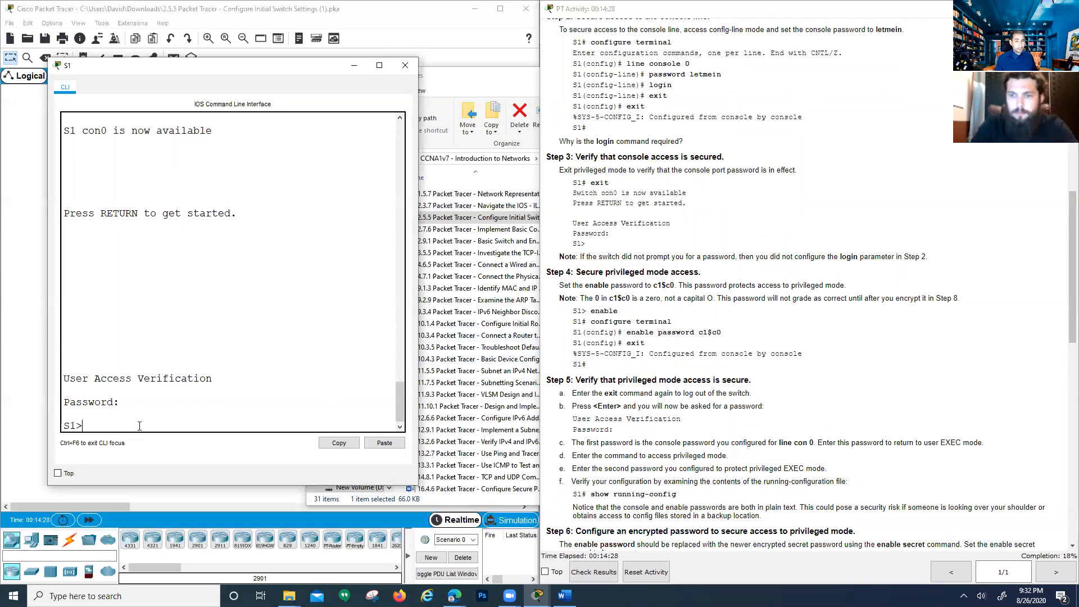
pyautogui.write('enable')
pyautogui.press('Return')
pyautogui.press('Return')
pyautogui.press('Return')
pyautogui.press('Return')
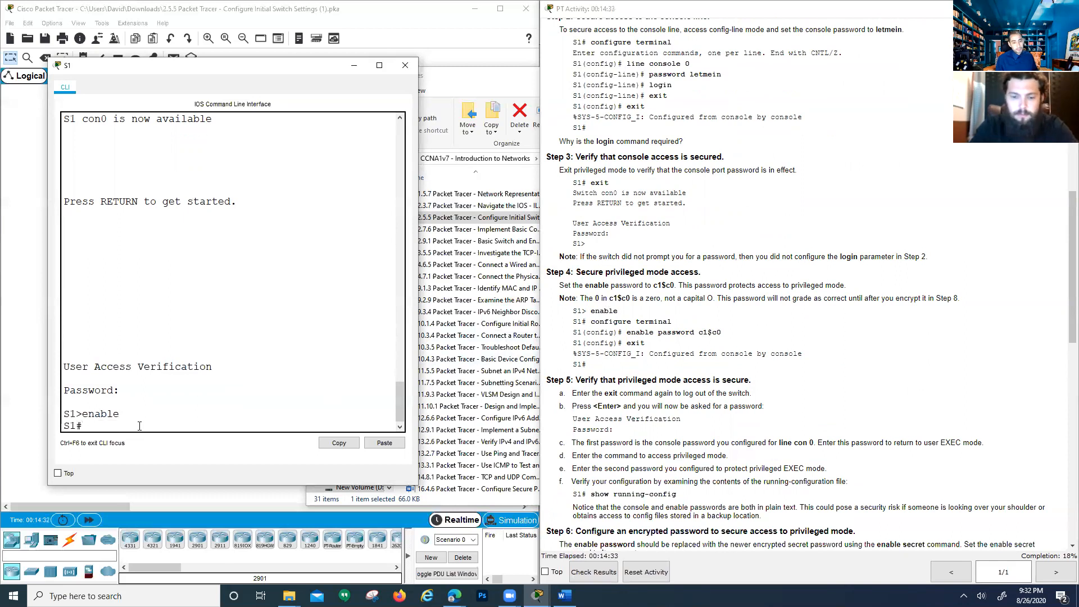
pyautogui.write('configure terminal')
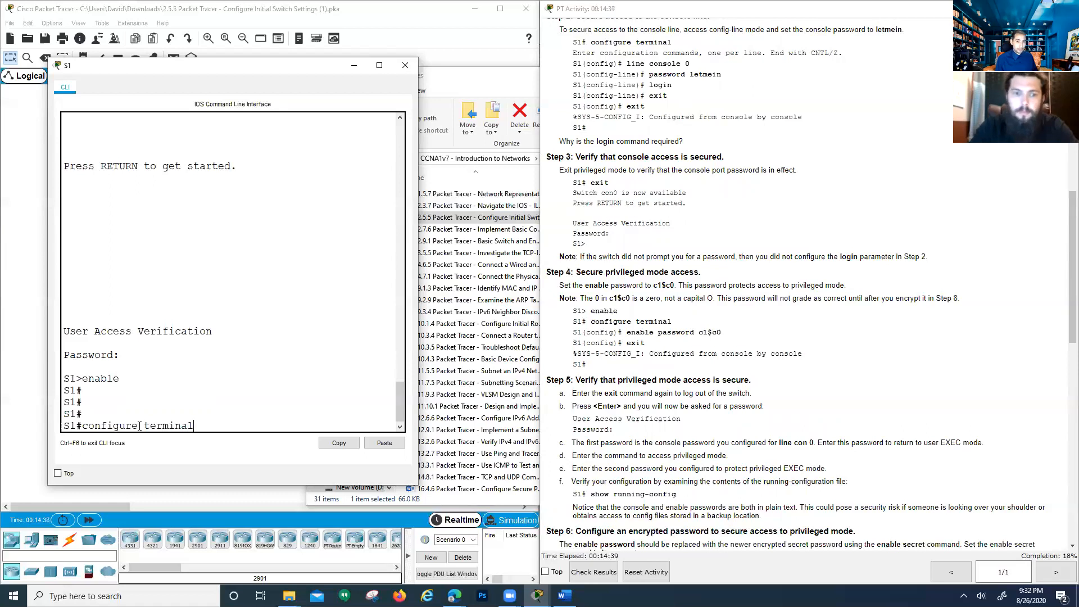
pyautogui.press('Return')
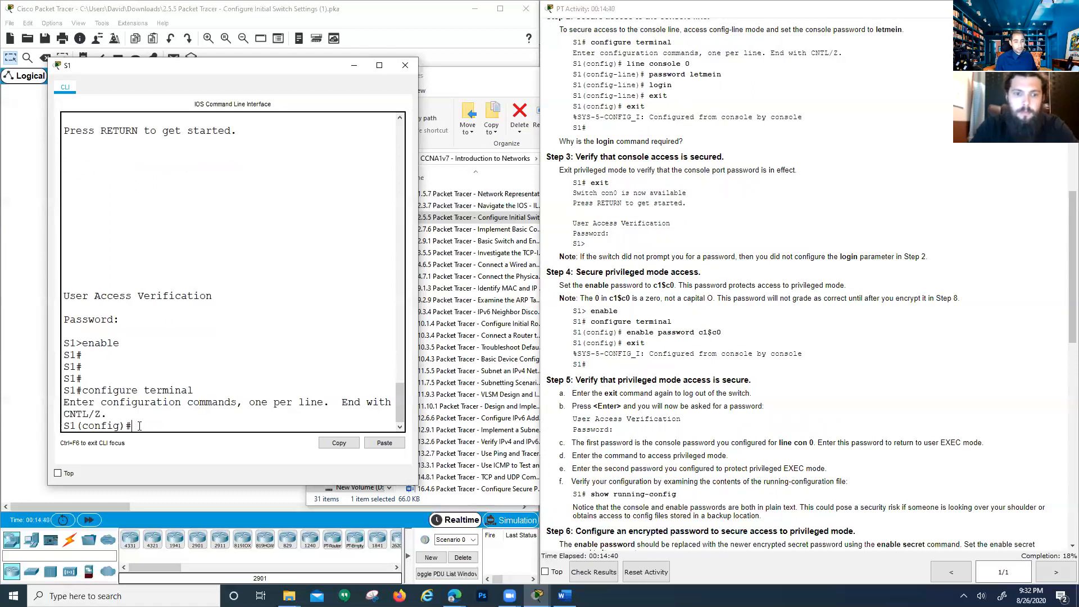
pyautogui.press('Return')
pyautogui.press('Return')
pyautogui.press('Return')
pyautogui.press('Return')
pyautogui.press('Return')
pyautogui.press('Return')
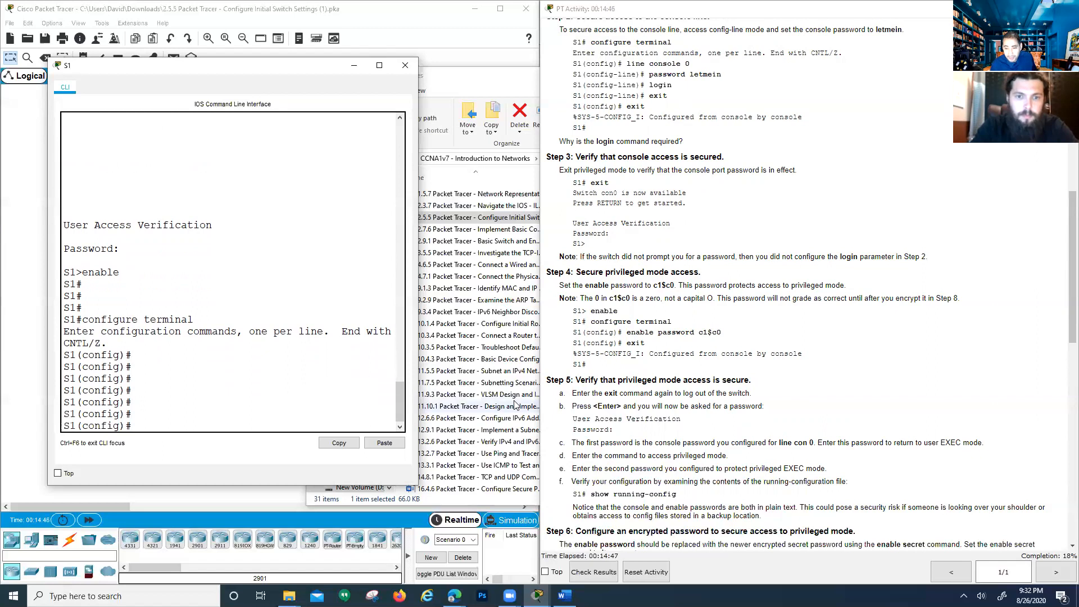
# Set an enable secret using the lab password
pyautogui.scroll(-1, 656, 416)
pyautogui.scroll(1, 656, 416)
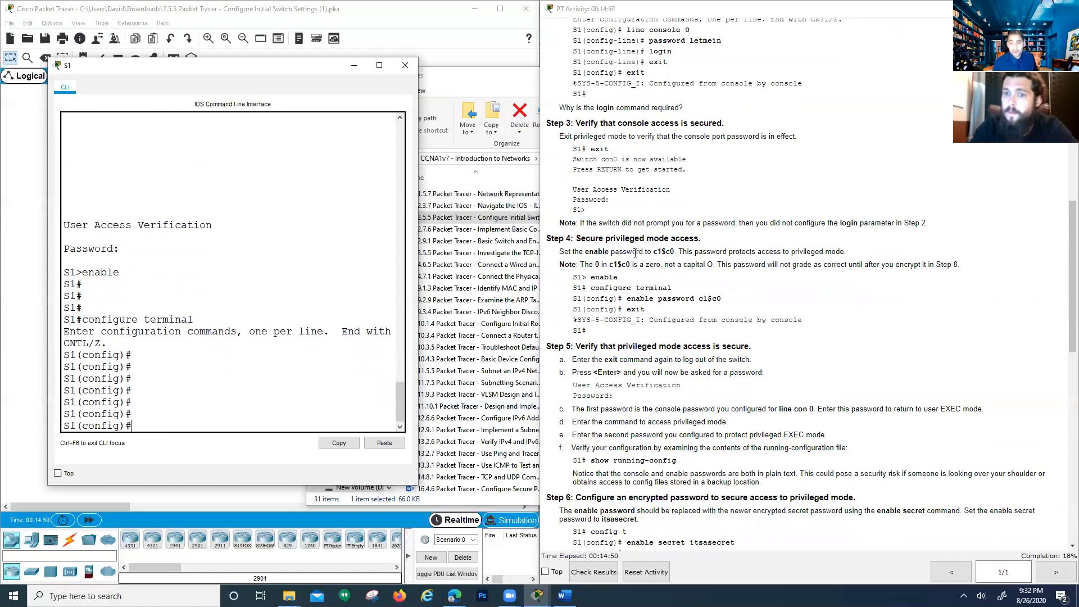
pyautogui.click(552, 326)
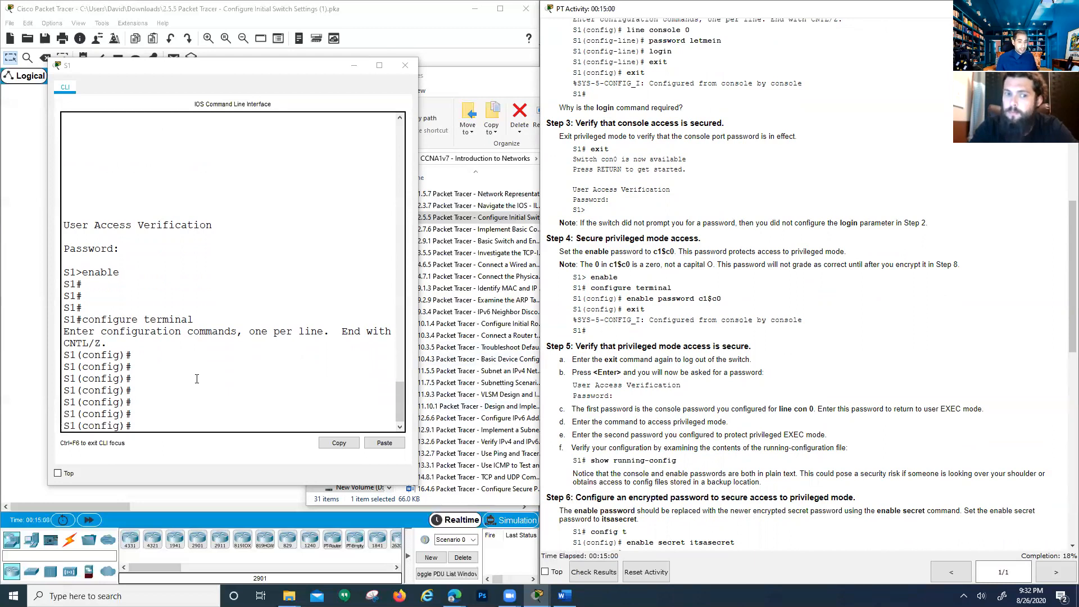
pyautogui.write('en')
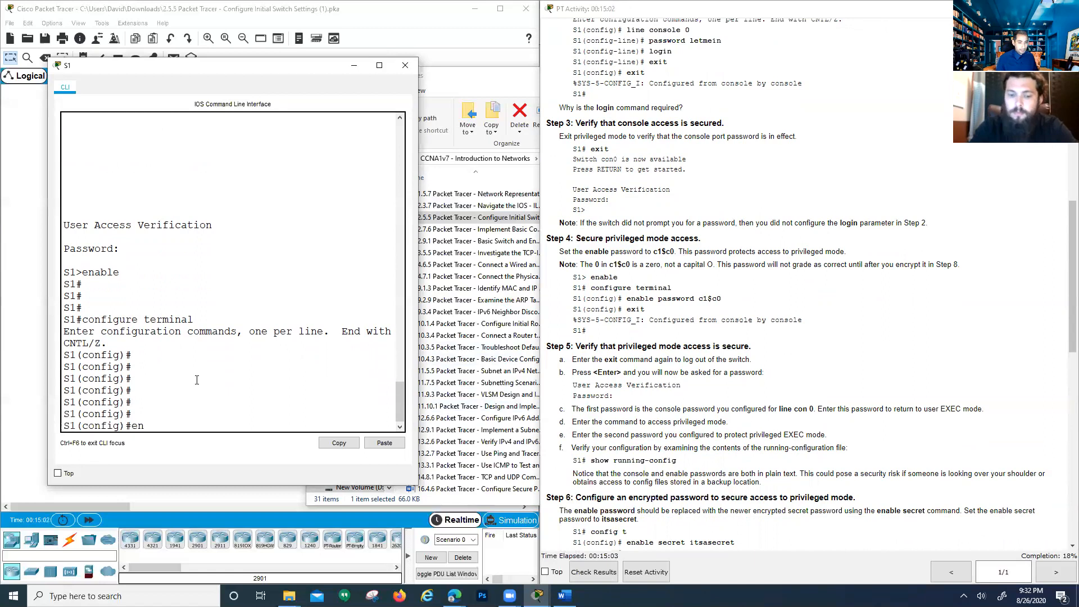
pyautogui.write('able')
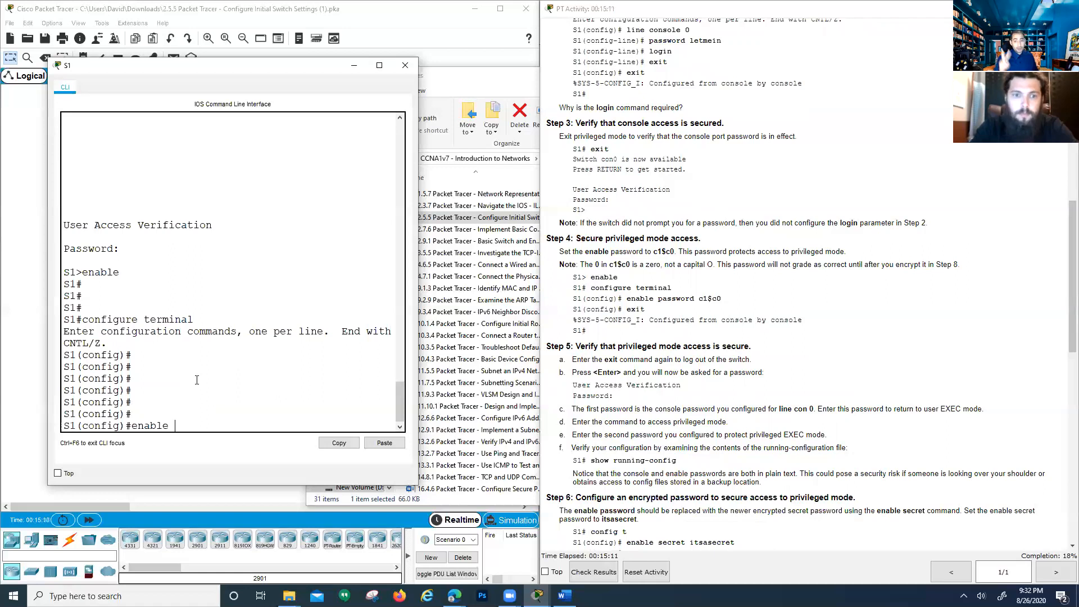
pyautogui.write('password')
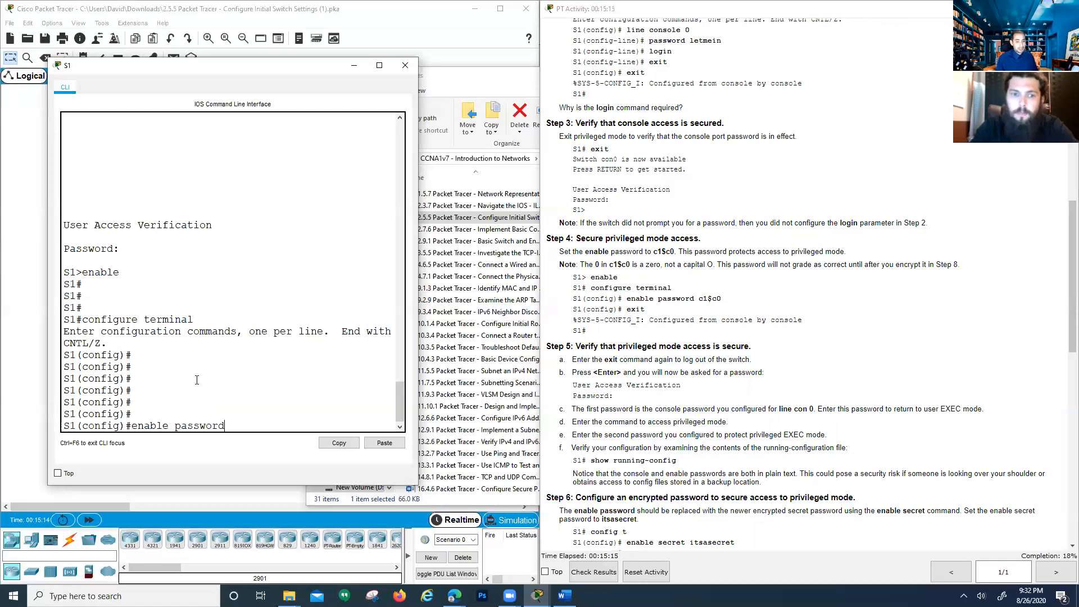
pyautogui.press('BackSpace')
pyautogui.press('BackSpace')
pyautogui.press('BackSpace')
pyautogui.press('BackSpace')
pyautogui.press('BackSpace')
pyautogui.press('BackSpace')
pyautogui.press('BackSpace')
pyautogui.press('BackSpace')
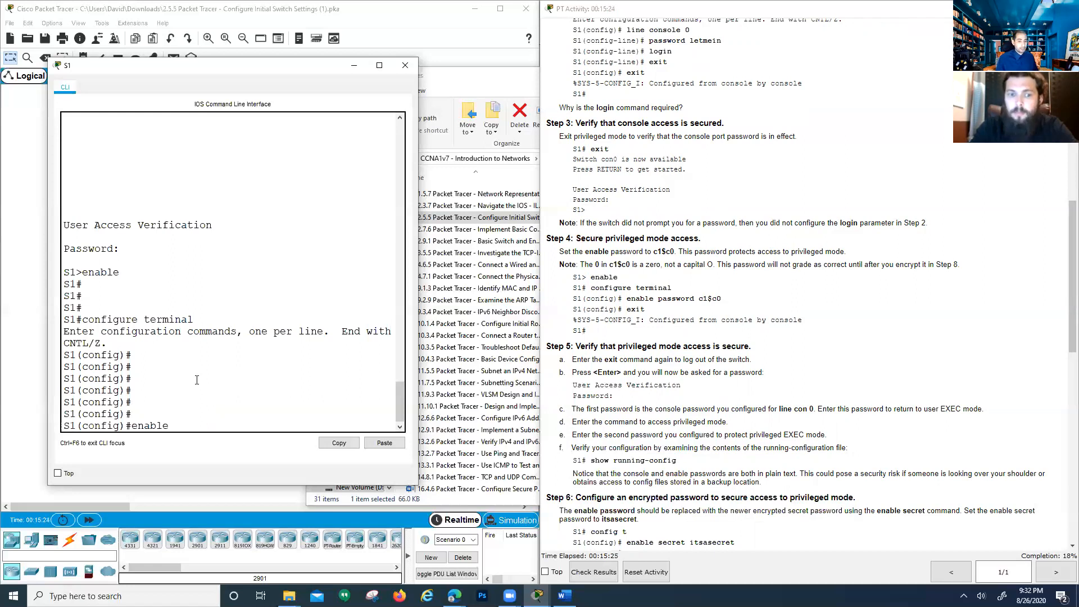
pyautogui.write('secret ')
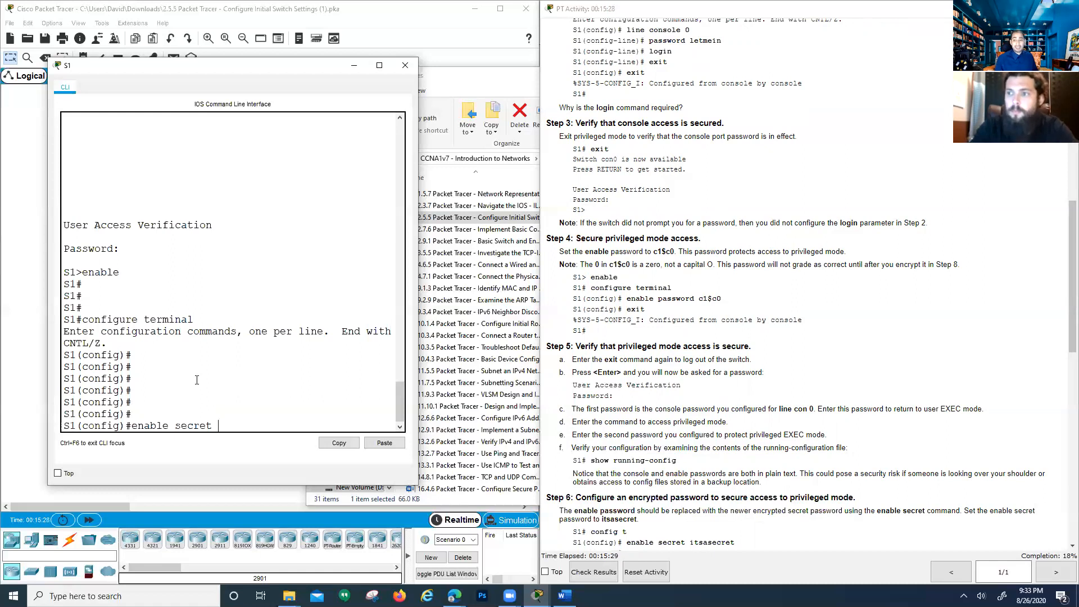
pyautogui.write('c')
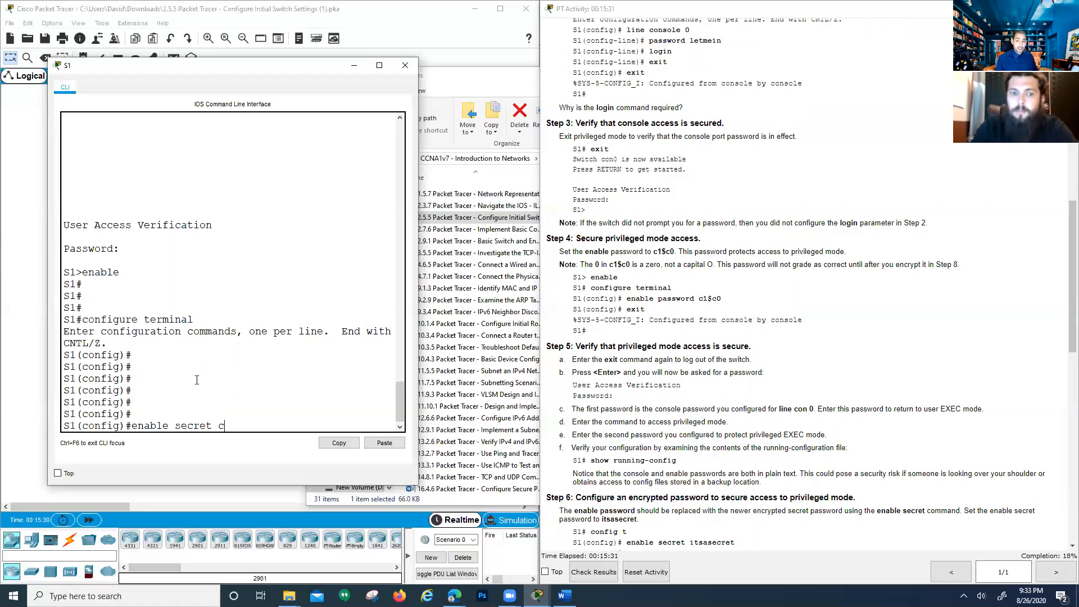
pyautogui.write('1$c')
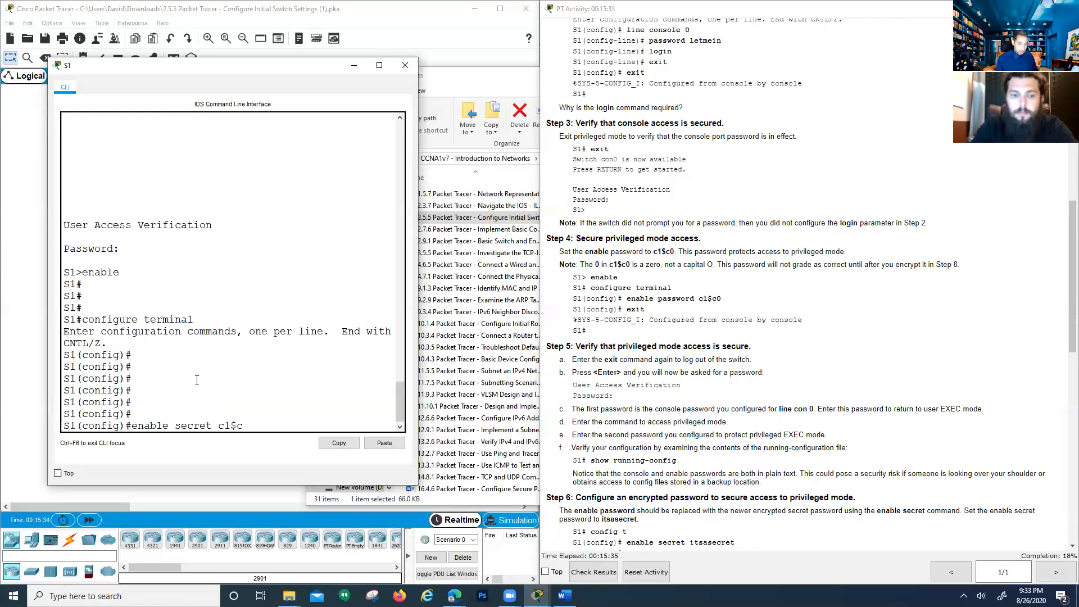
pyautogui.write('0')
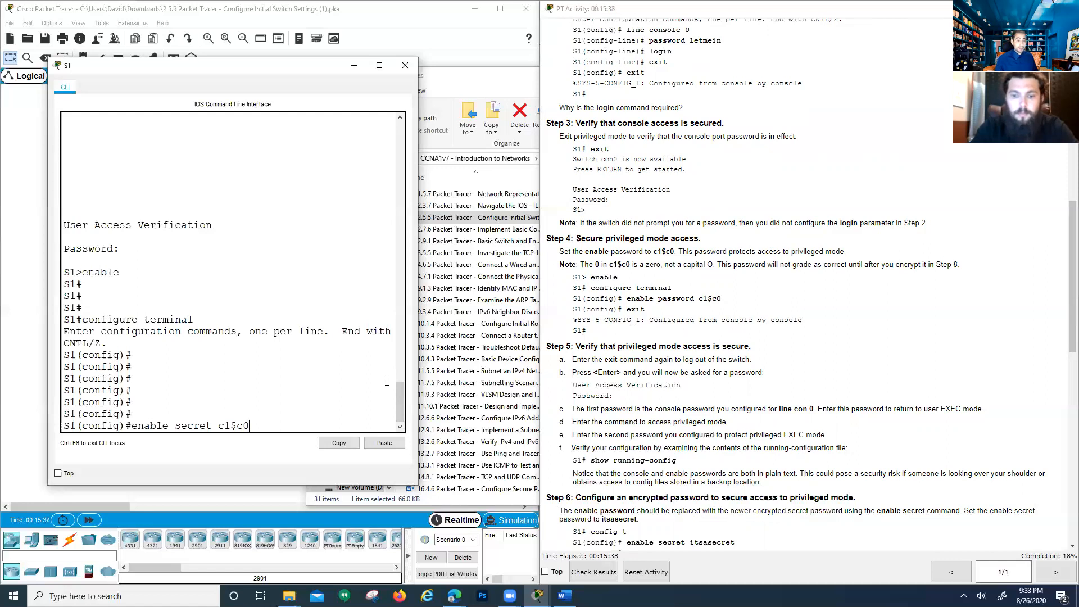
pyautogui.press('Return')
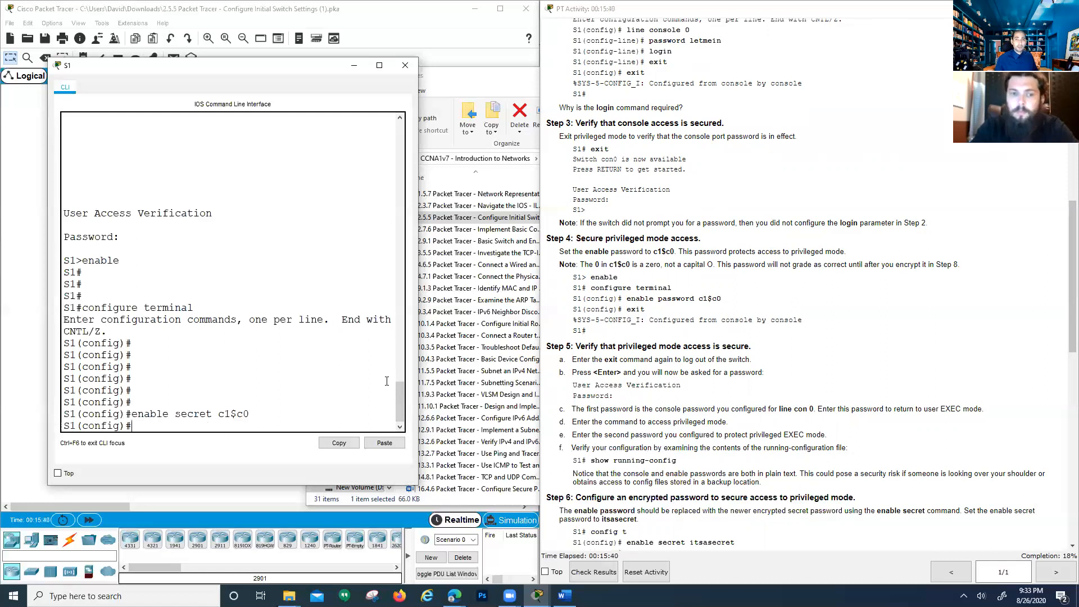
# Exit global configuration and log out of the S1 console
pyautogui.write('exit')
pyautogui.press('Return')
pyautogui.write('exit')
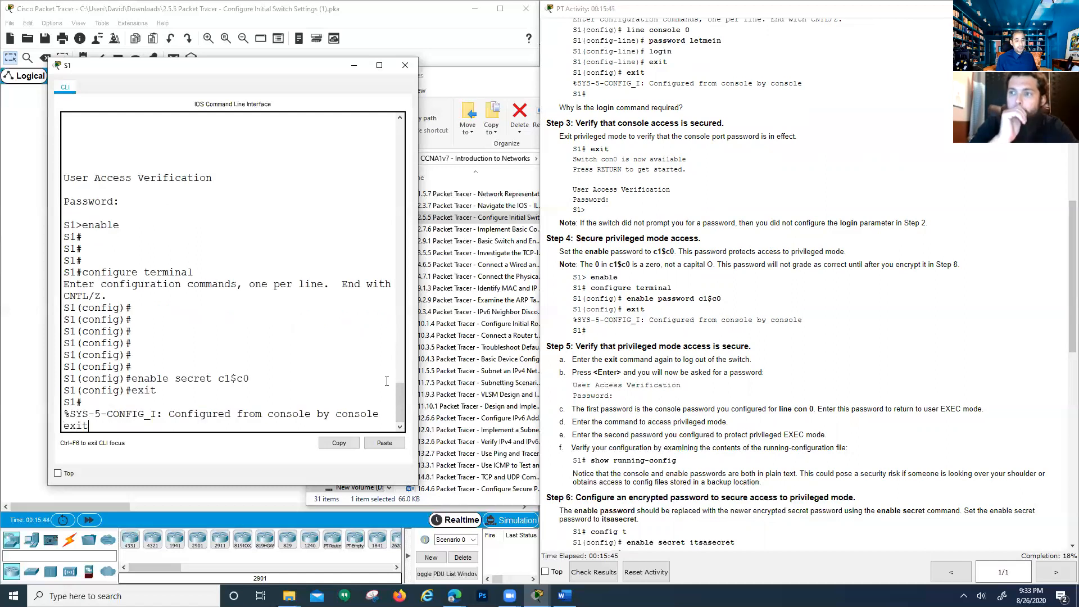
pyautogui.press('Return')
pyautogui.press('Return')
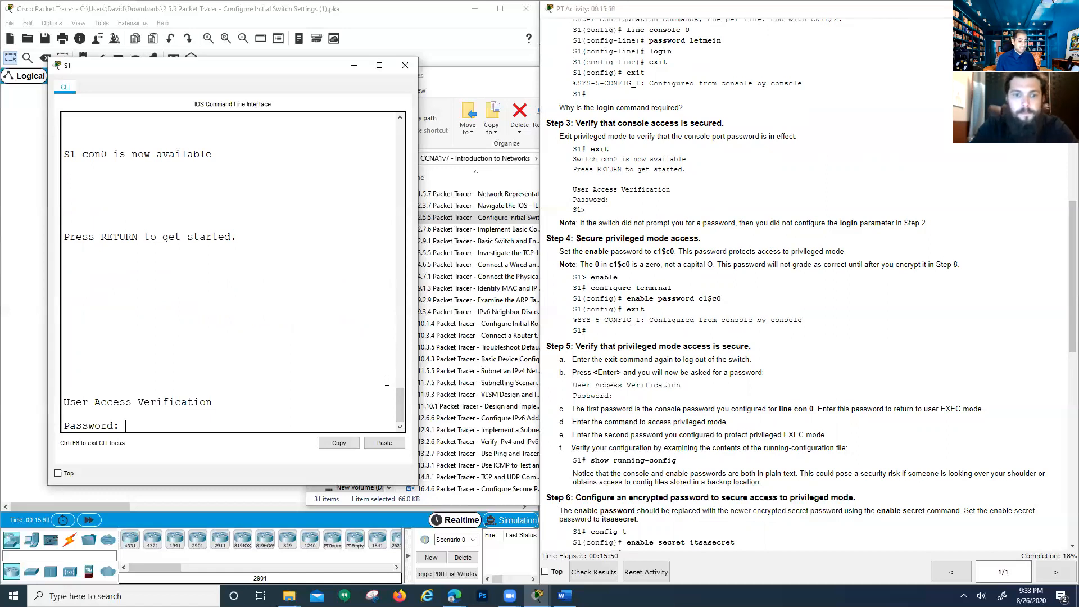
# Log back into S1 with the console password, then use 'en' and the enable secret to reach S1#
pyautogui.press('Return')
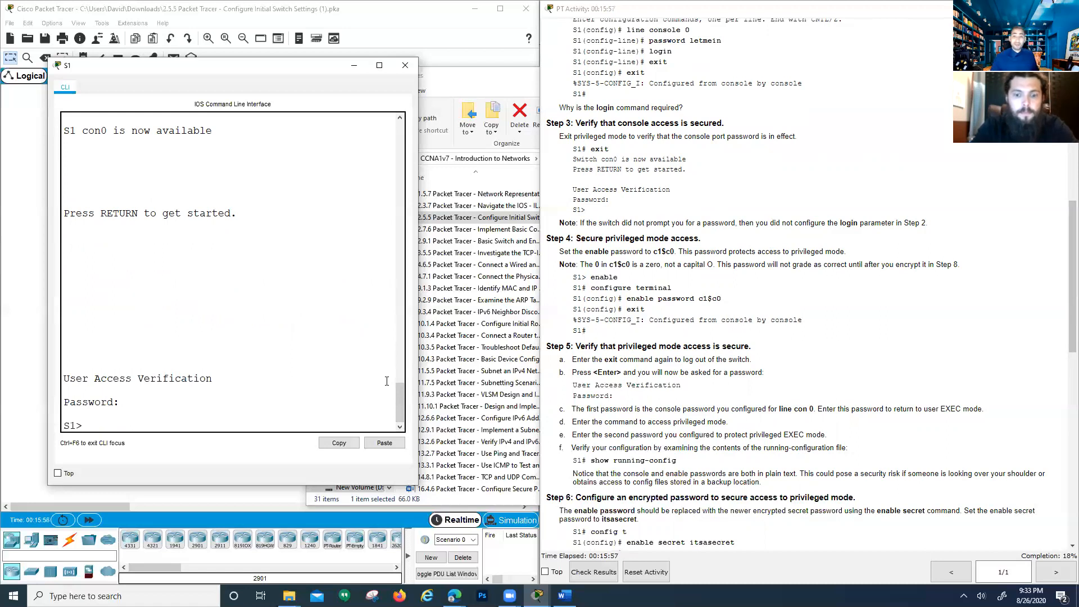
pyautogui.write('enable')
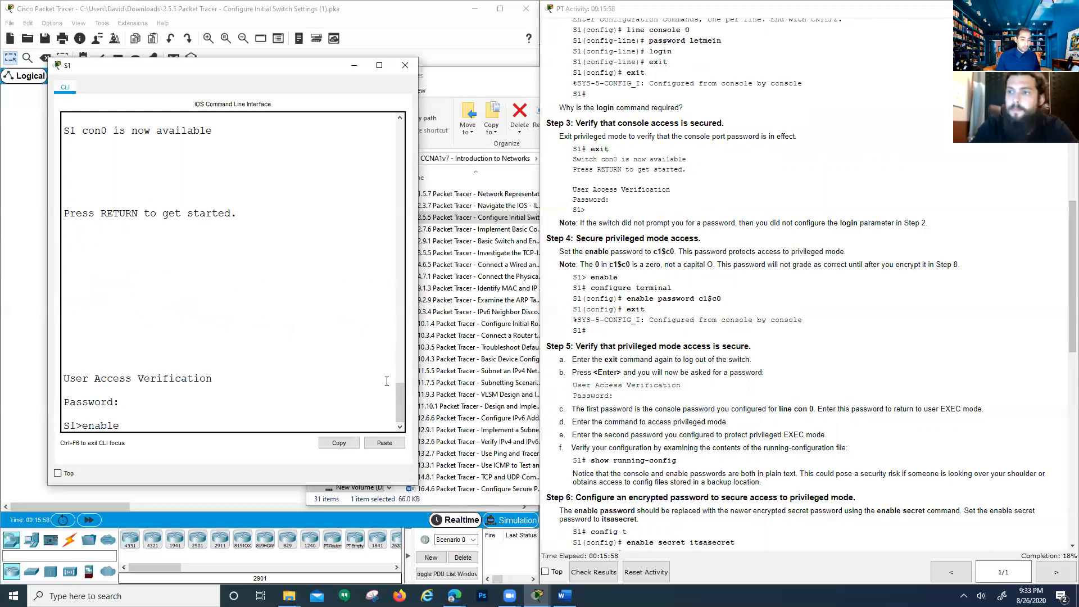
pyautogui.press('BackSpace')
pyautogui.press('BackSpace')
pyautogui.press('BackSpace')
pyautogui.press('BackSpace')
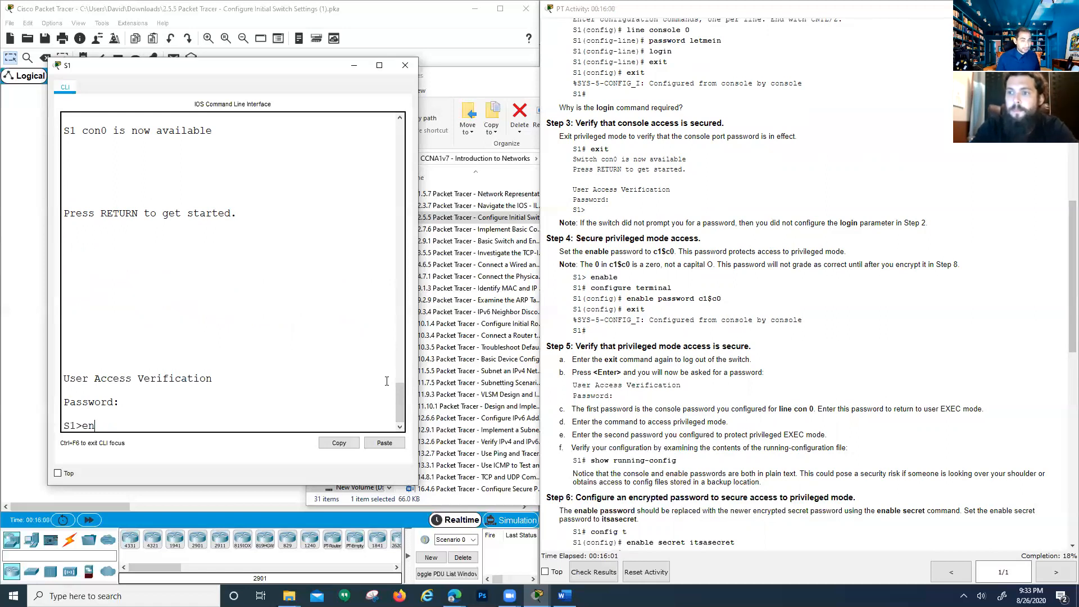
pyautogui.press('Return')
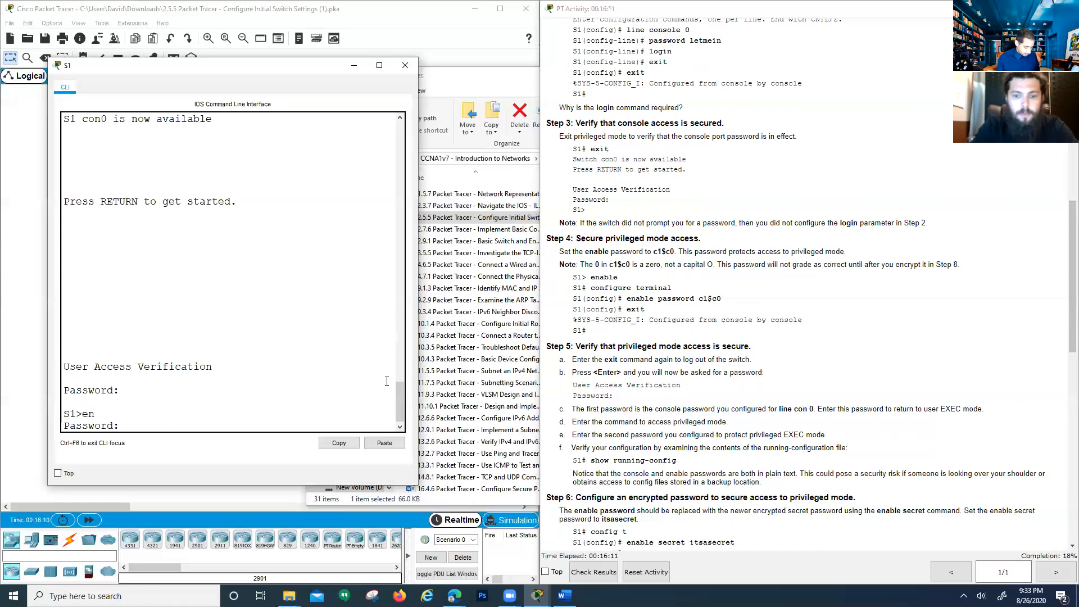
pyautogui.press('Return')
pyautogui.press('Return')
pyautogui.press('Return')
pyautogui.press('Return')
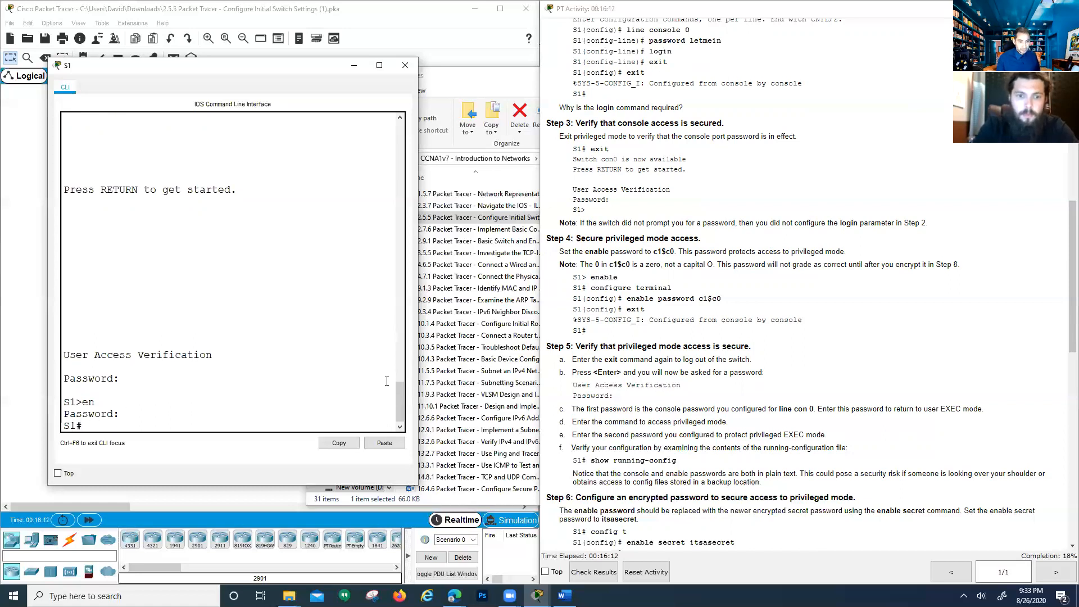
pyautogui.press('Return')
pyautogui.press('Return')
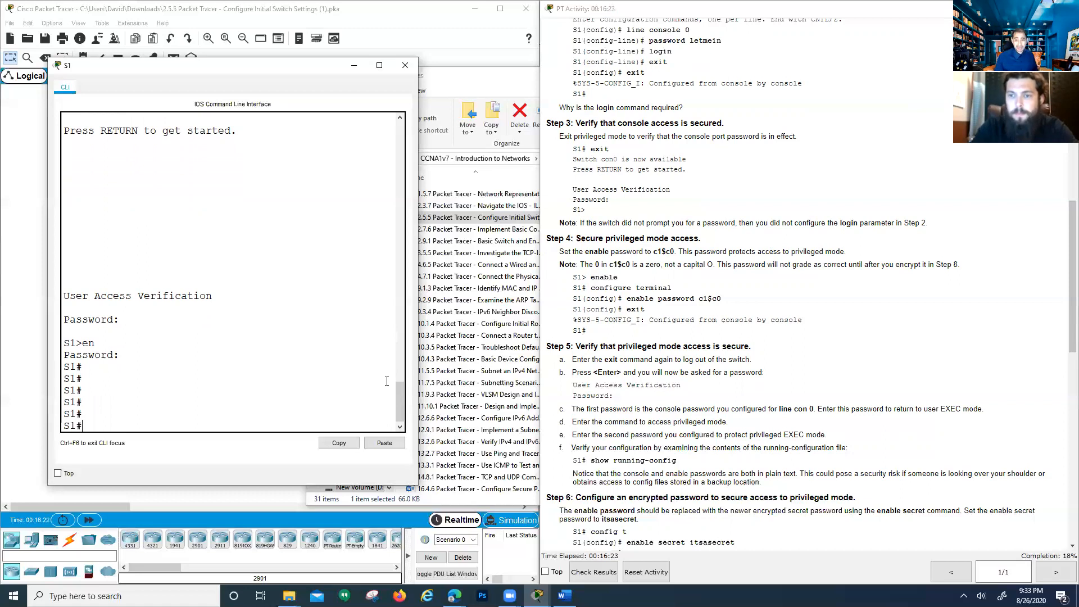
pyautogui.scroll(-3, 665, 342)
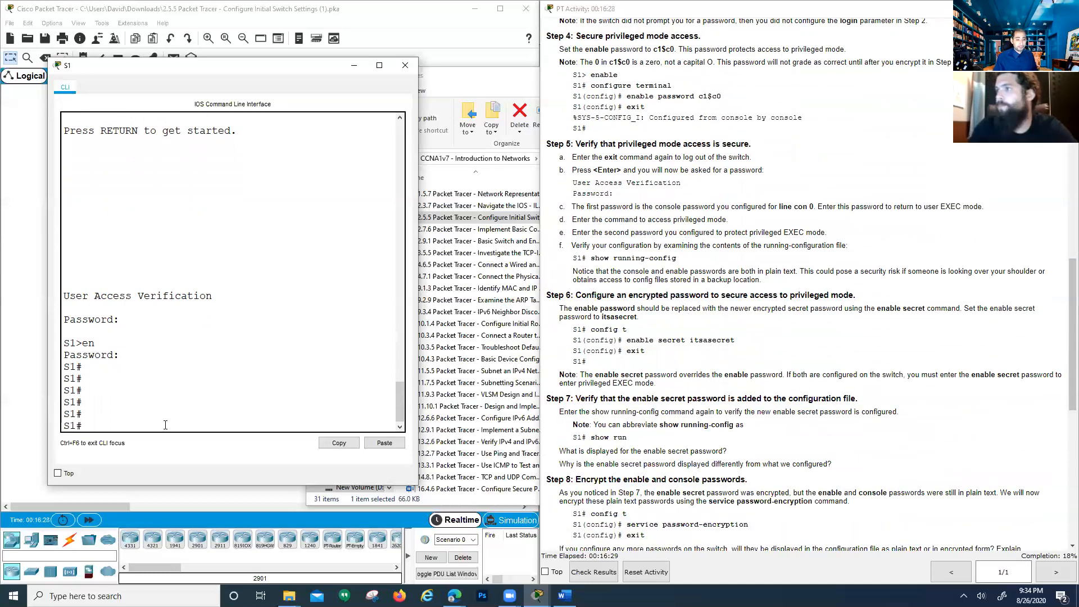
pyautogui.scroll(-1, 611, 194)
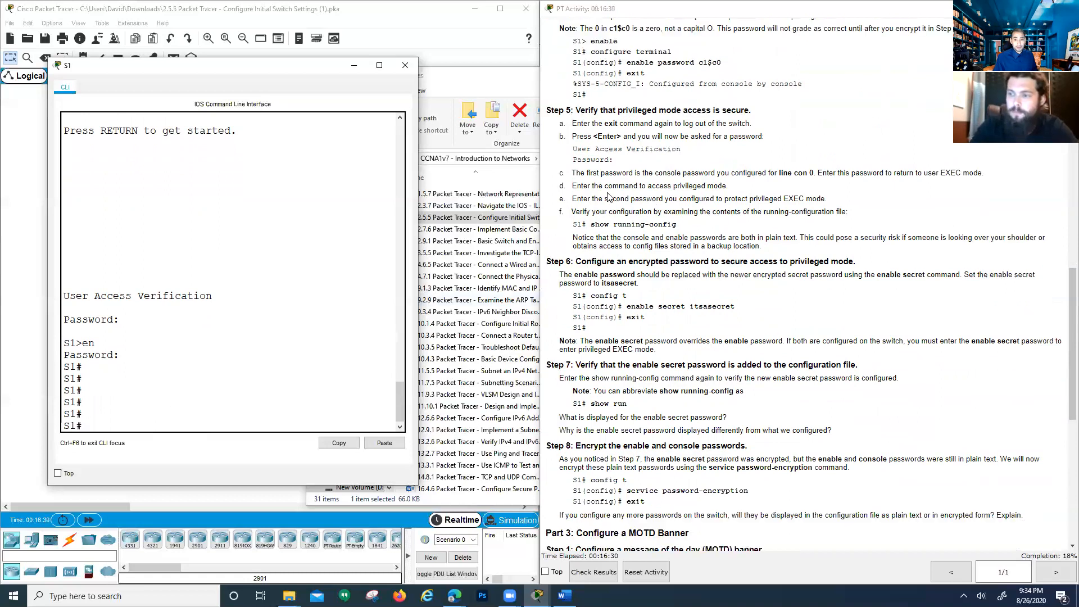
pyautogui.click(576, 262)
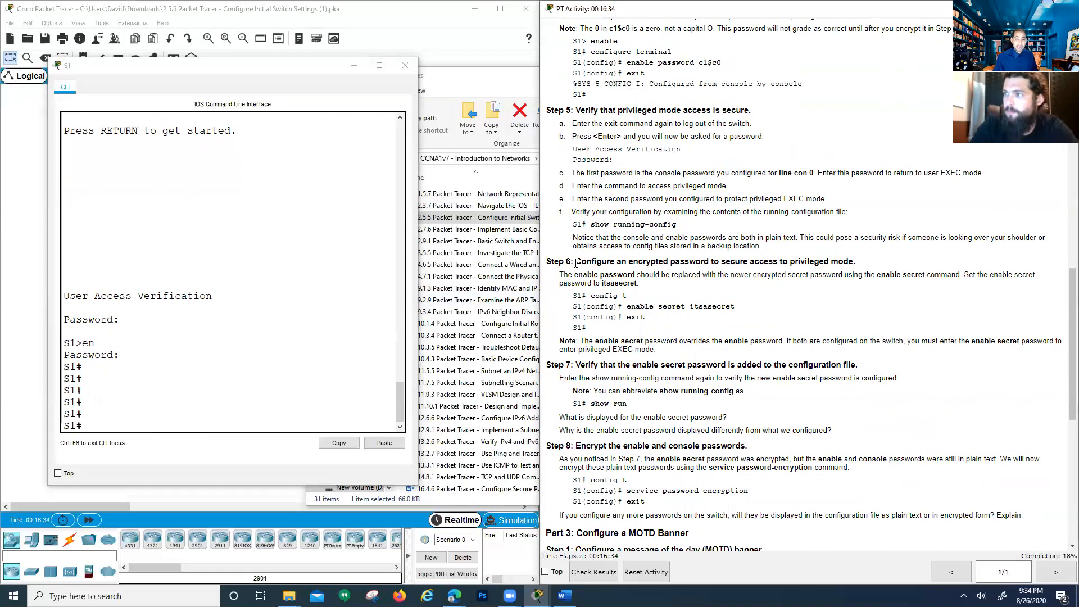
pyautogui.click(161, 425)
pyautogui.click(634, 207)
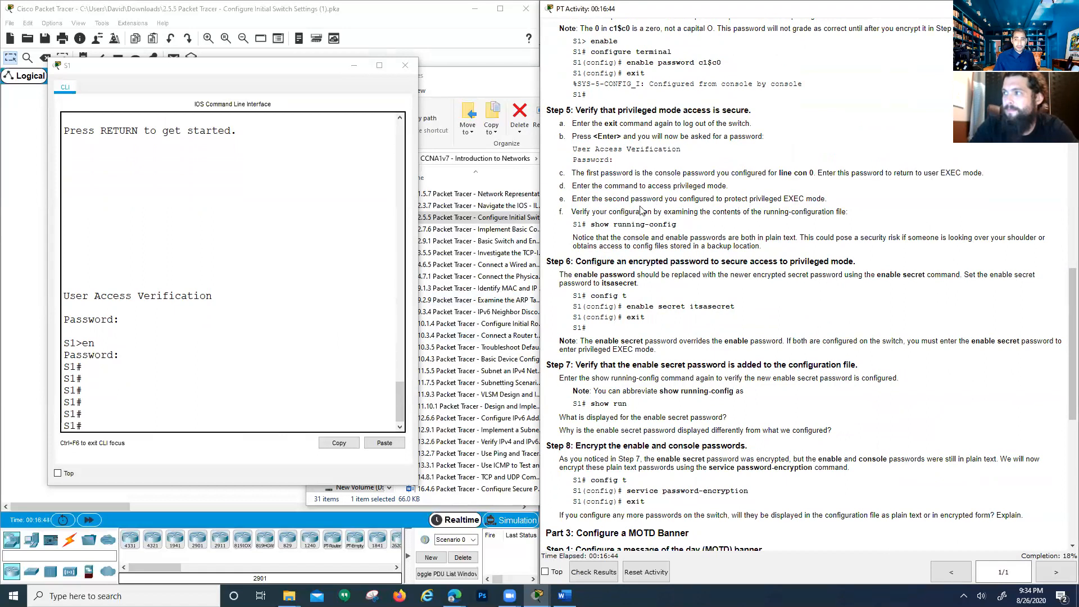
pyautogui.moveTo(650, 227); pyautogui.dragTo(619, 226)
pyautogui.click(603, 231)
pyautogui.click(131, 428)
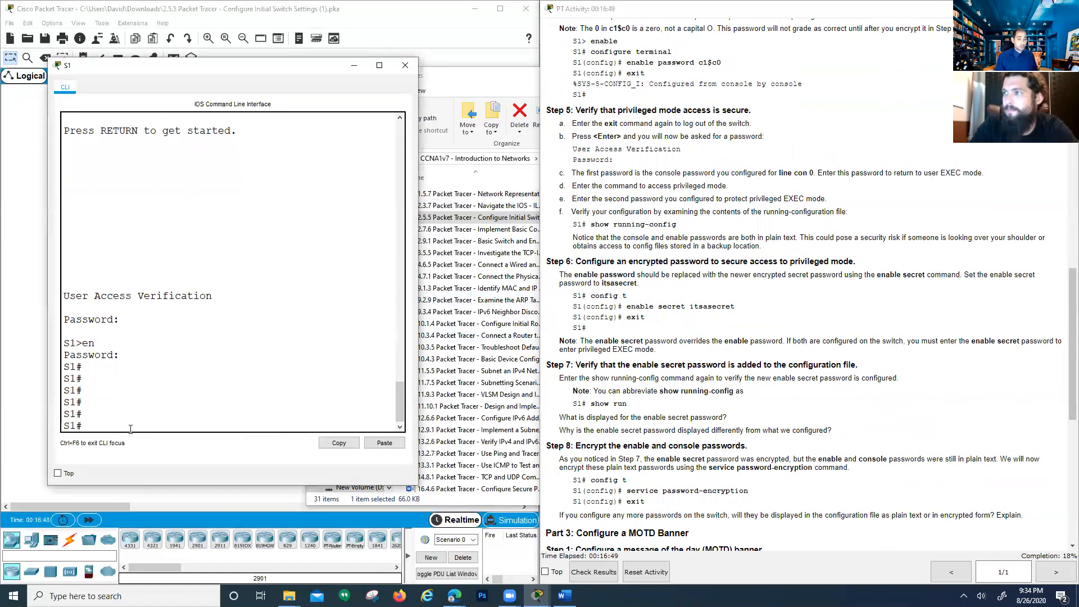
# Run show running-config on S1 and highlight the type 5 hashed enable secret
pyautogui.write('show runni')
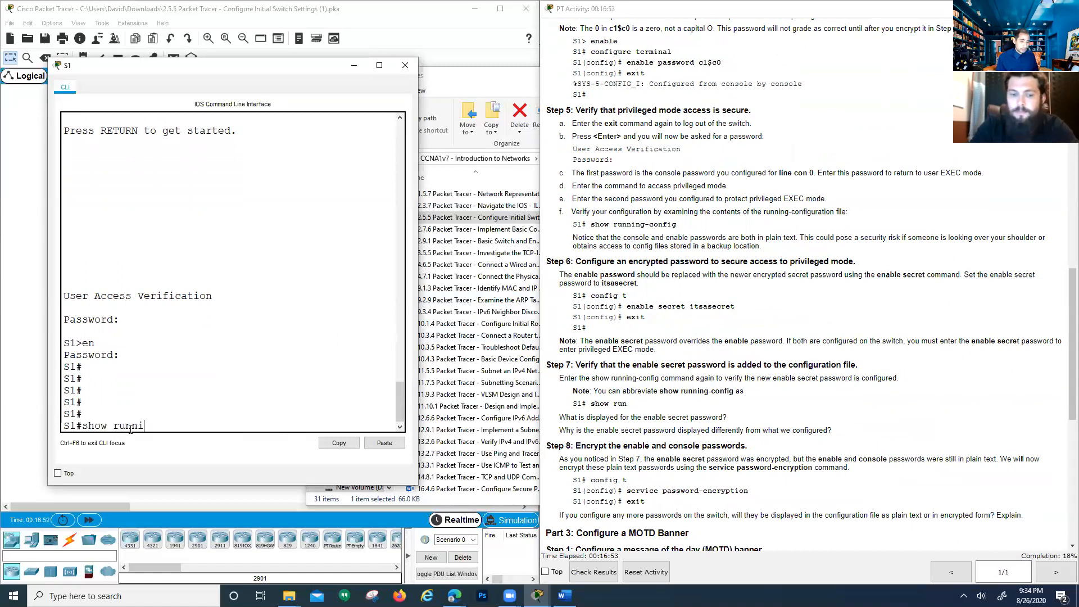
pyautogui.write('ng-config')
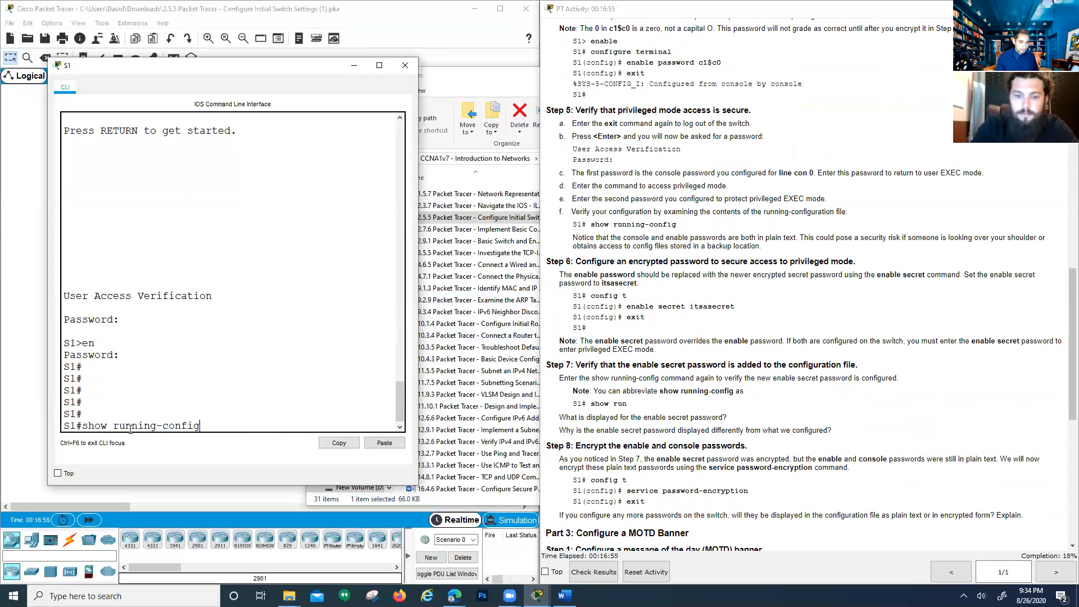
pyautogui.press('Return')
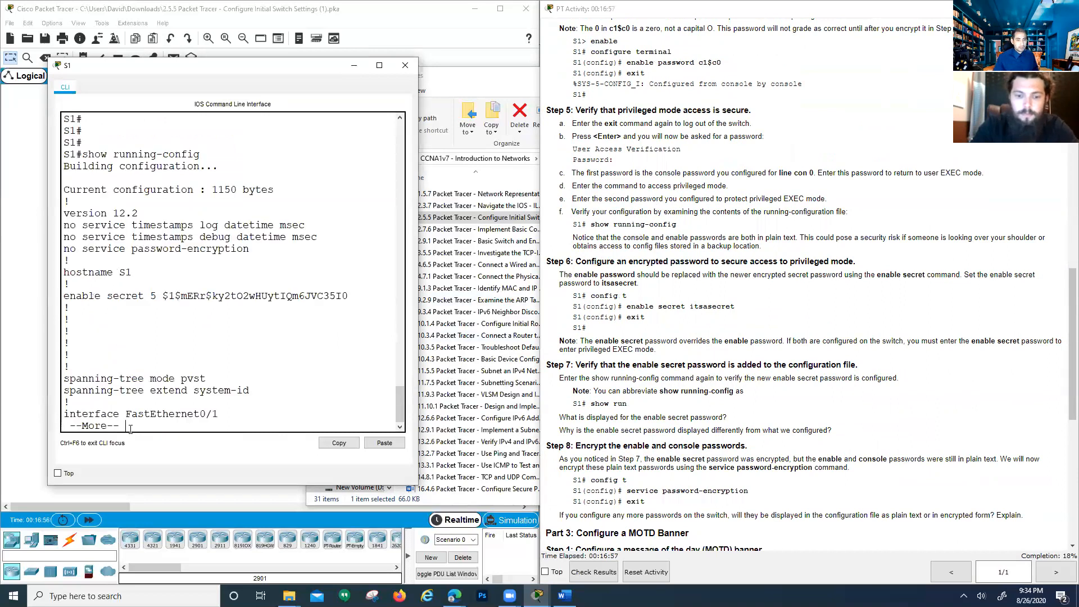
pyautogui.moveTo(63, 296); pyautogui.dragTo(215, 300)
pyautogui.click(361, 298)
pyautogui.click(181, 295)
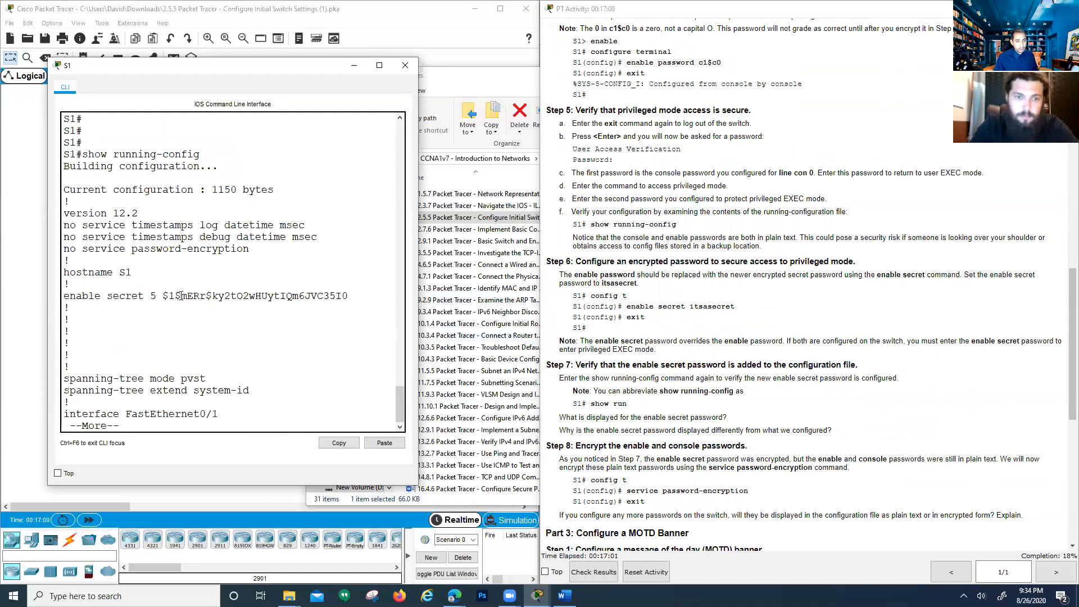
pyautogui.moveTo(150, 296); pyautogui.dragTo(351, 298)
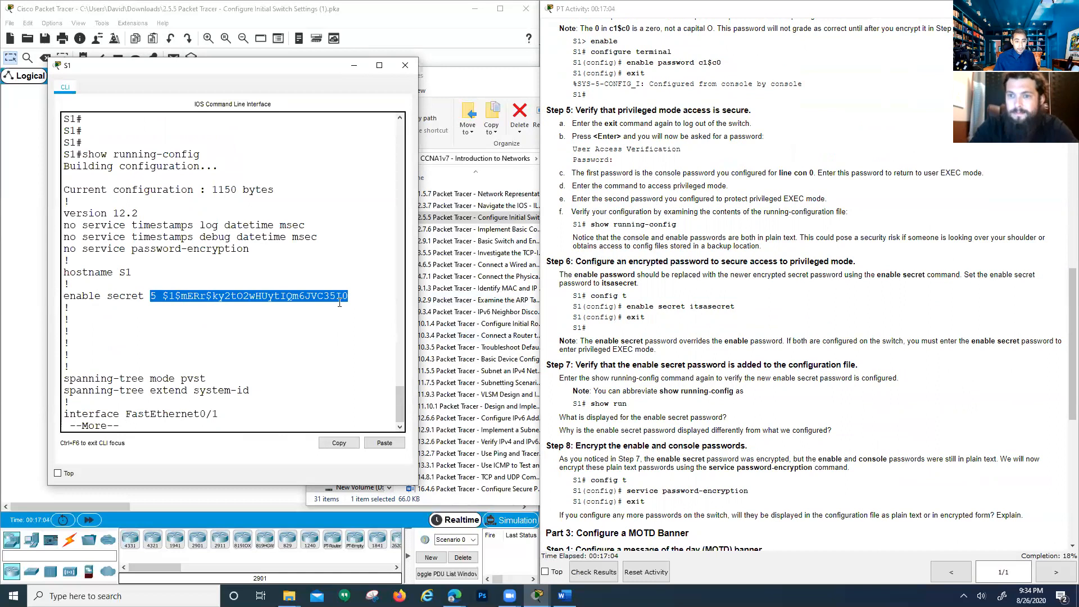
pyautogui.click(268, 304)
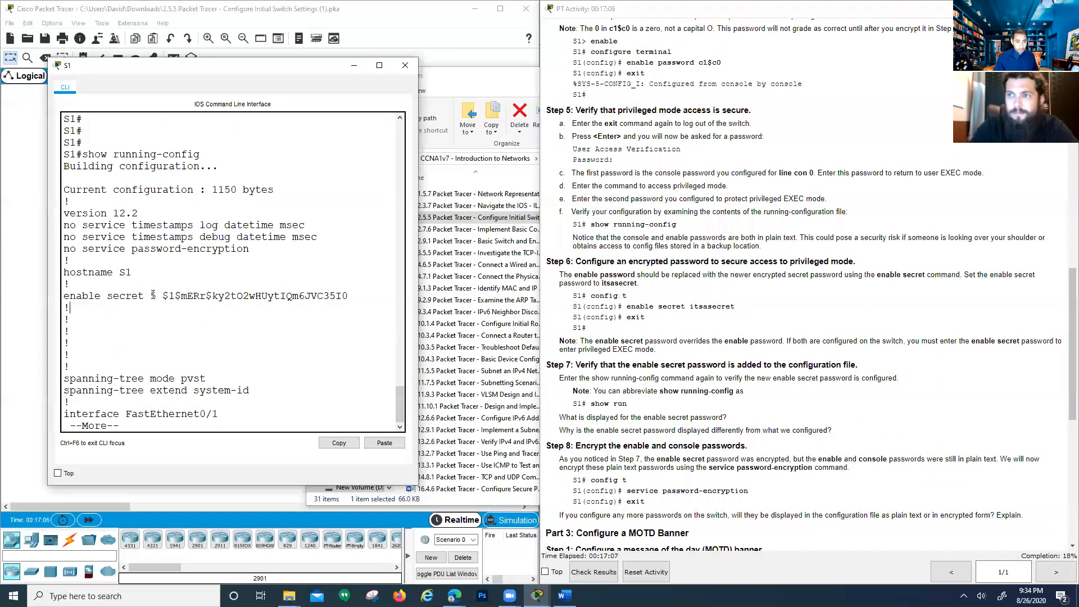
pyautogui.moveTo(151, 297); pyautogui.dragTo(325, 307)
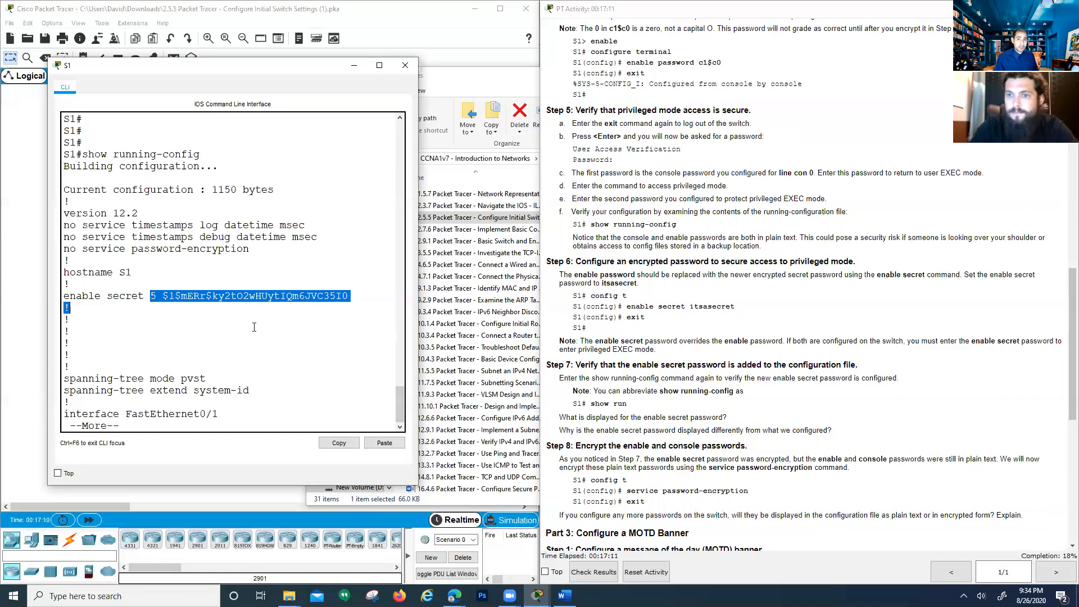
# Page through the configuration and point out the plain-text password under line con 0
pyautogui.press('space')
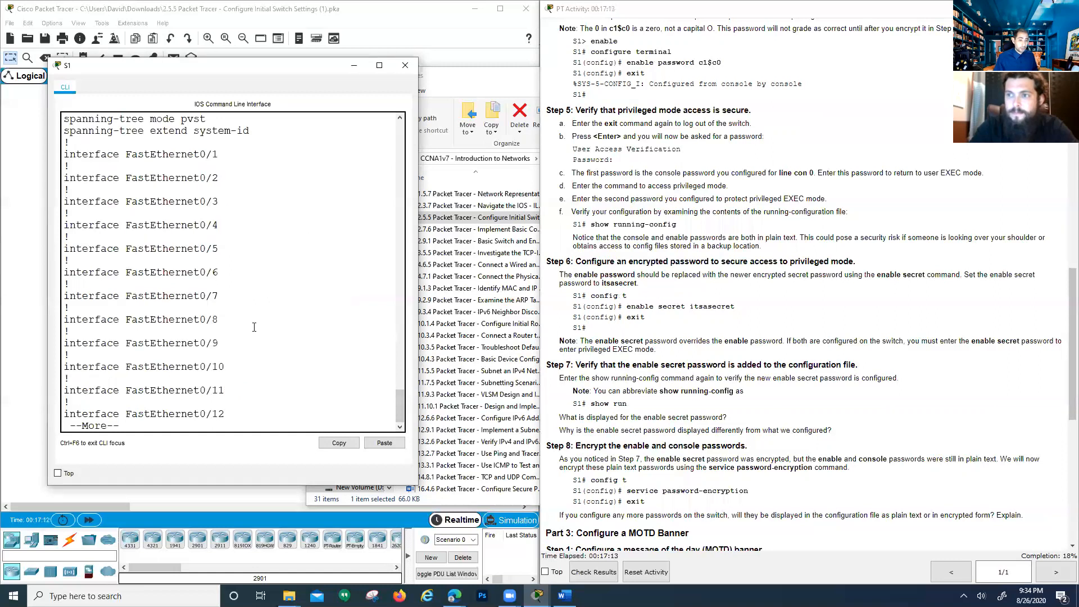
pyautogui.press('space')
pyautogui.press('space')
pyautogui.press('space')
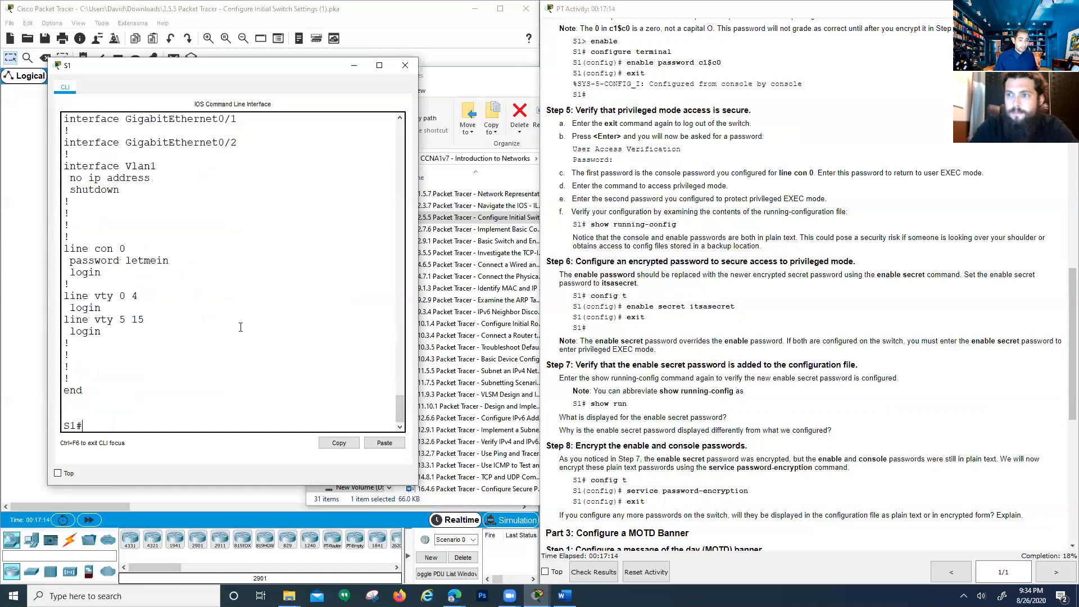
pyautogui.scroll(1, 148, 237)
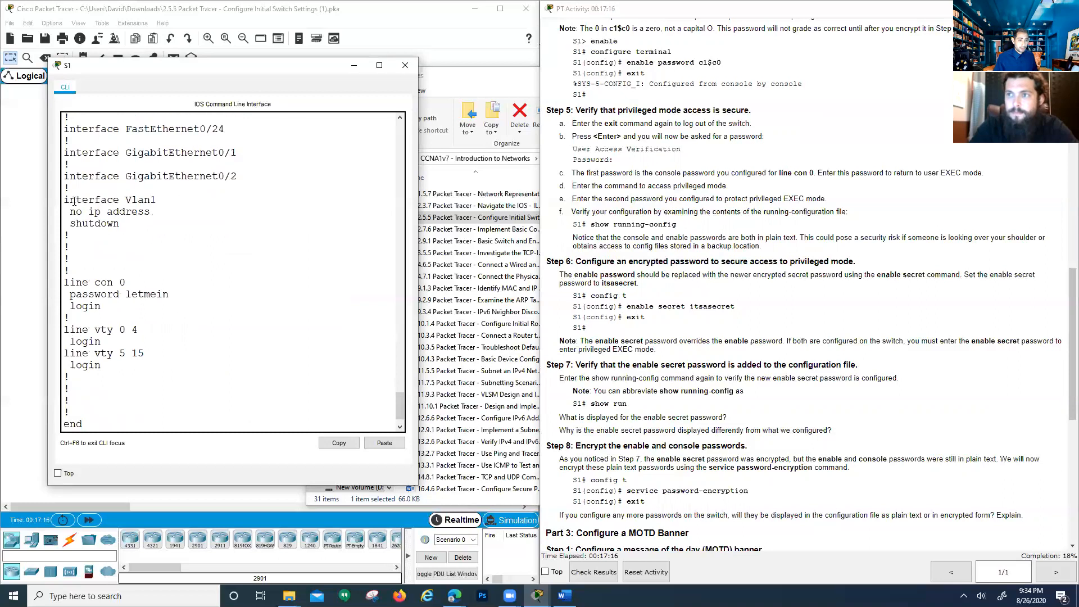
pyautogui.moveTo(72, 200); pyautogui.dragTo(107, 200)
pyautogui.moveTo(64, 282); pyautogui.dragTo(132, 278)
pyautogui.moveTo(69, 294); pyautogui.dragTo(169, 299)
pyautogui.click(126, 314)
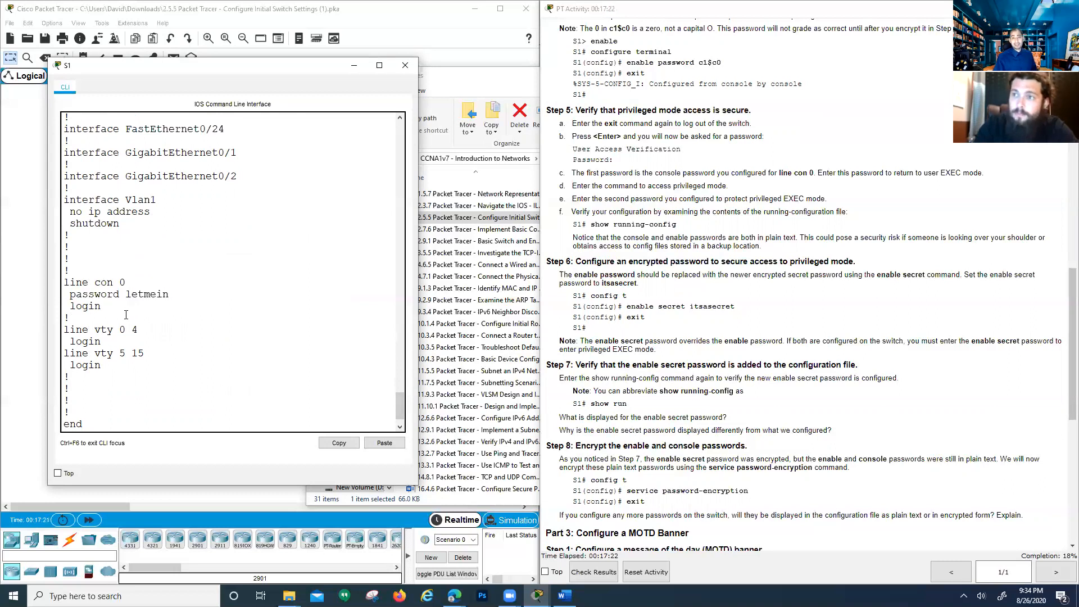
pyautogui.click(765, 382)
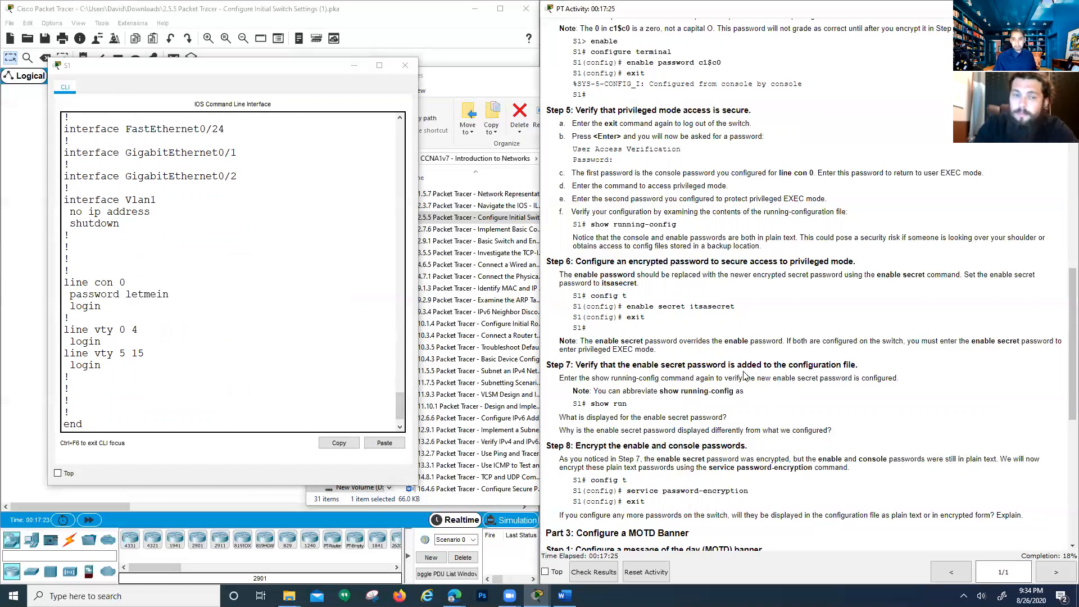
pyautogui.scroll(-2, 655, 337)
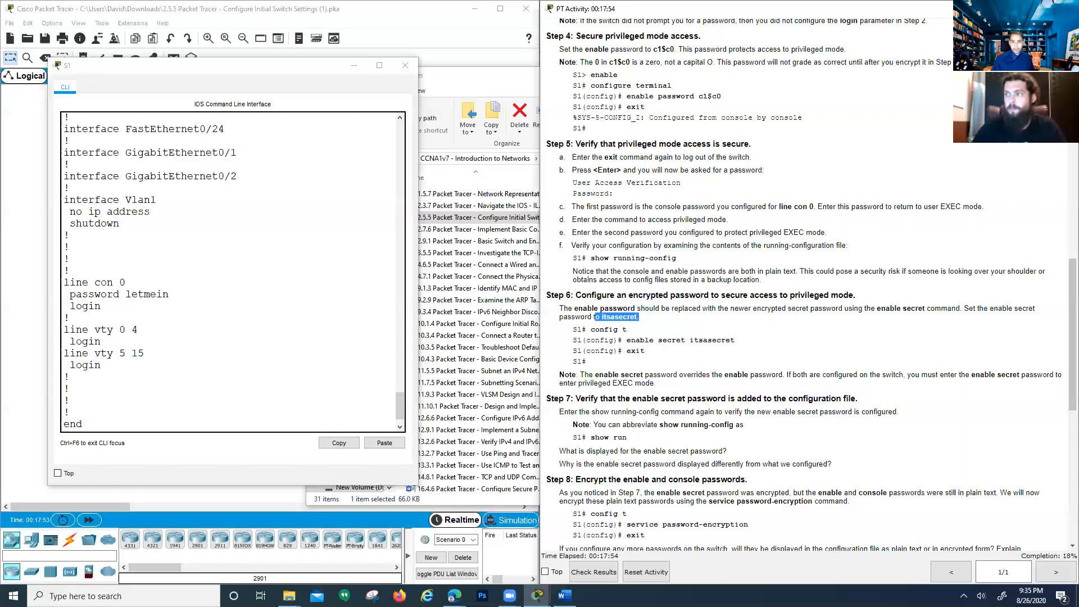
pyautogui.scroll(1, 636, 202)
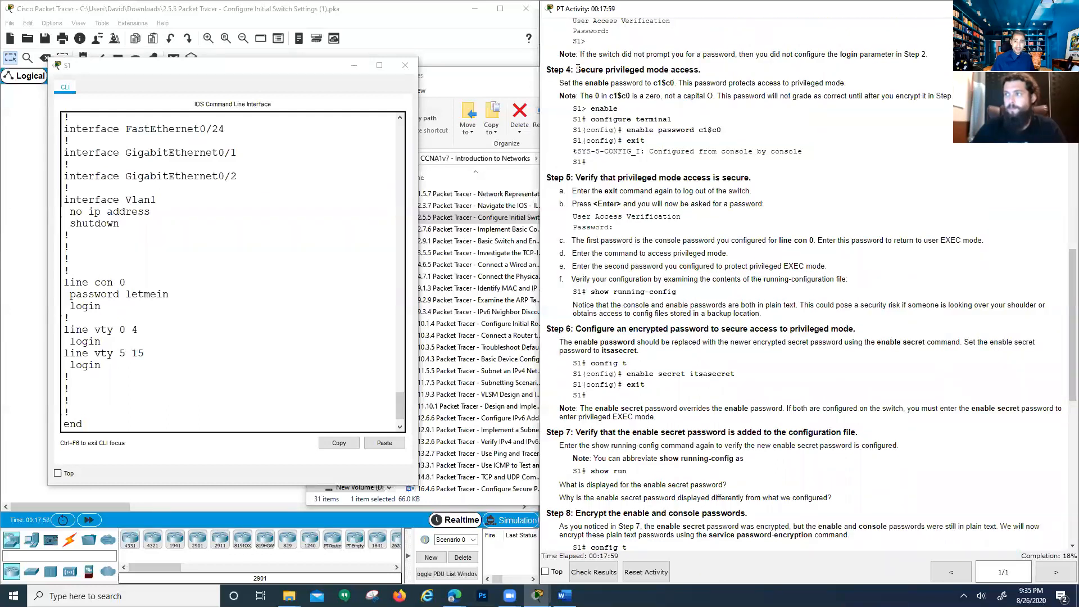
pyautogui.moveTo(586, 68); pyautogui.dragTo(680, 81)
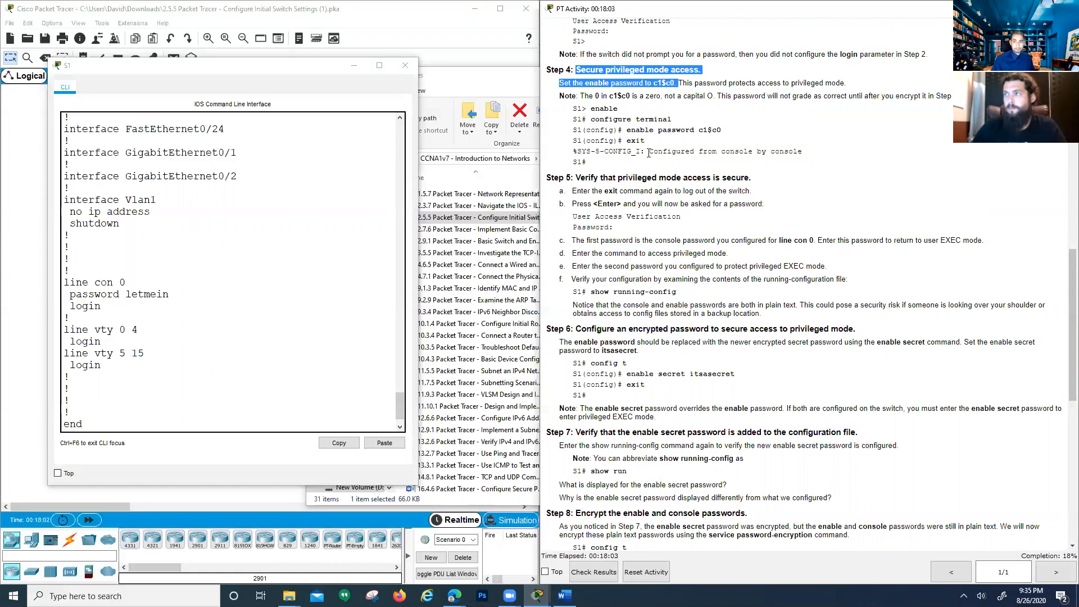
pyautogui.moveTo(627, 130); pyautogui.dragTo(725, 135)
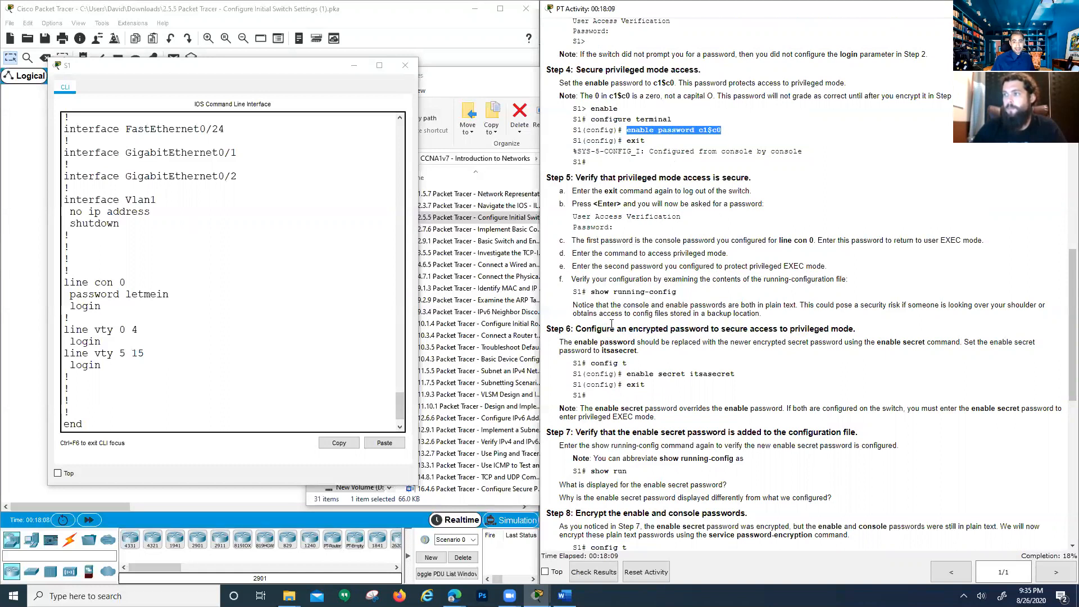
pyautogui.scroll(-1, 652, 358)
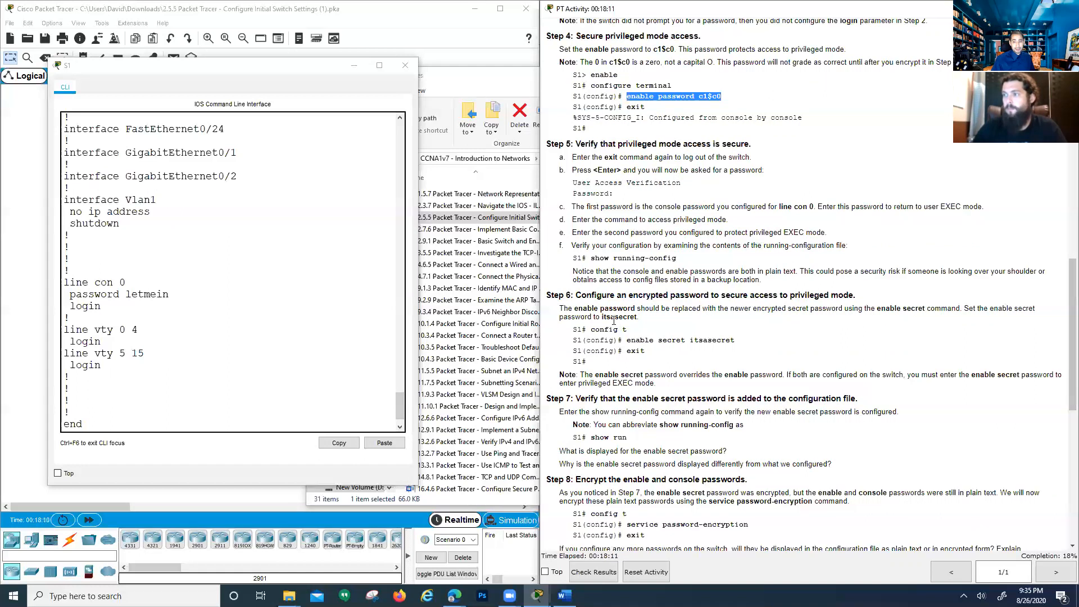
pyautogui.moveTo(574, 340); pyautogui.dragTo(737, 341)
pyautogui.click(661, 340)
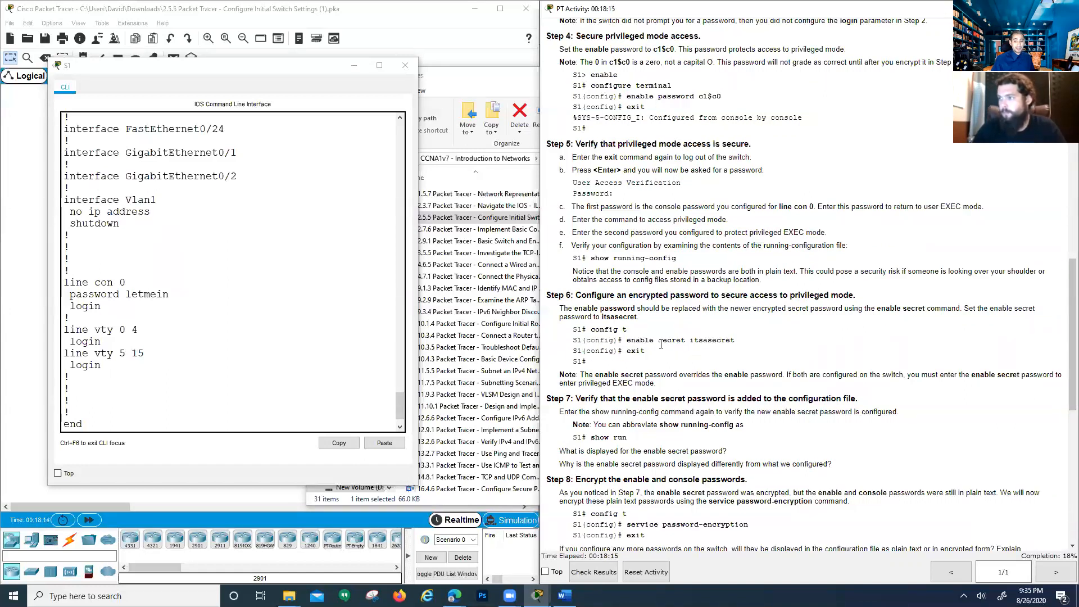
pyautogui.moveTo(658, 340); pyautogui.dragTo(685, 340)
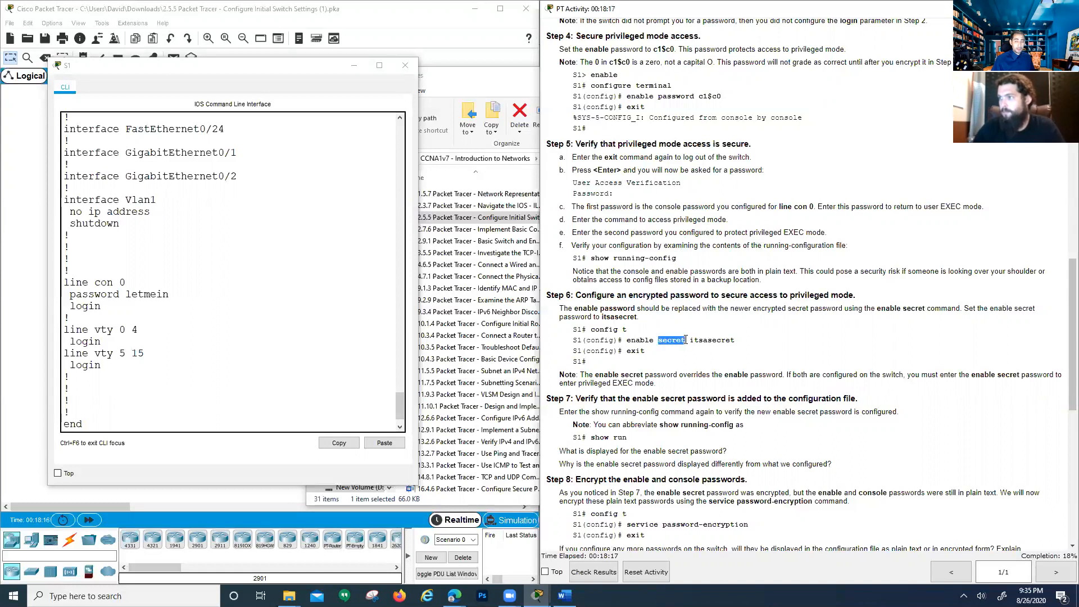
pyautogui.click(581, 340)
pyautogui.moveTo(689, 341); pyautogui.dragTo(739, 339)
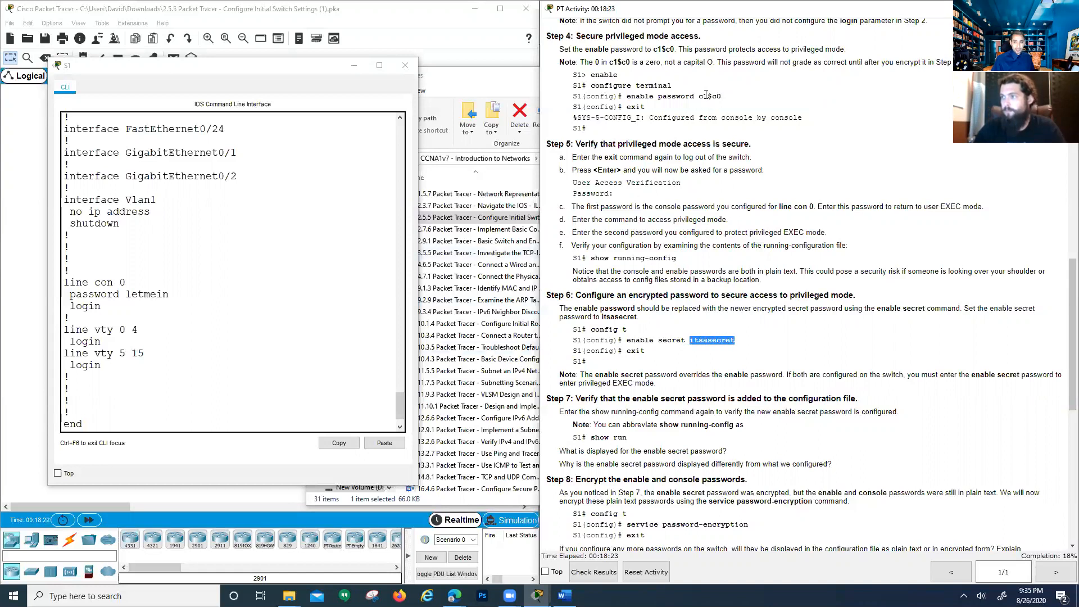
pyautogui.click(163, 421)
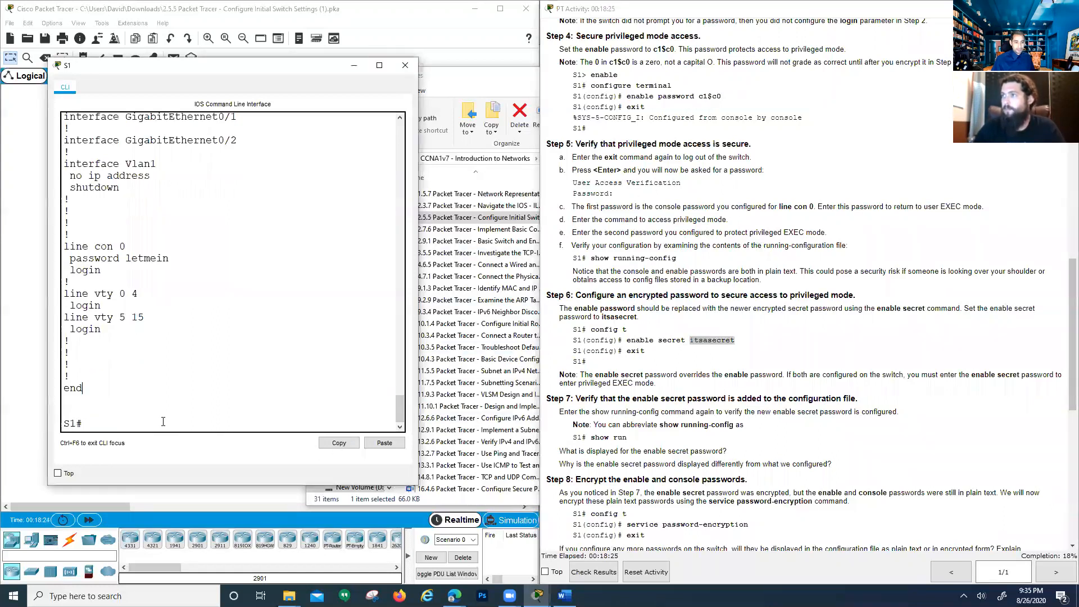
# Enter global configuration mode with config t and set an enable secret password on S1
pyautogui.write('e')
pyautogui.press('BackSpace')
pyautogui.write('config t')
pyautogui.press('Return')
pyautogui.press('Return')
pyautogui.press('Return')
pyautogui.press('Return')
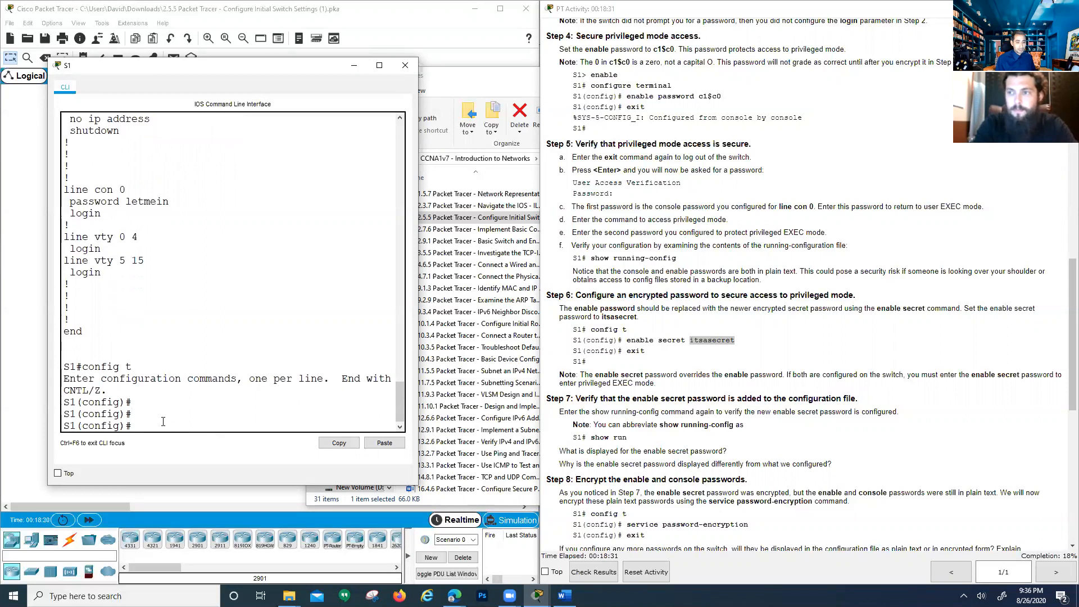
pyautogui.write('e')
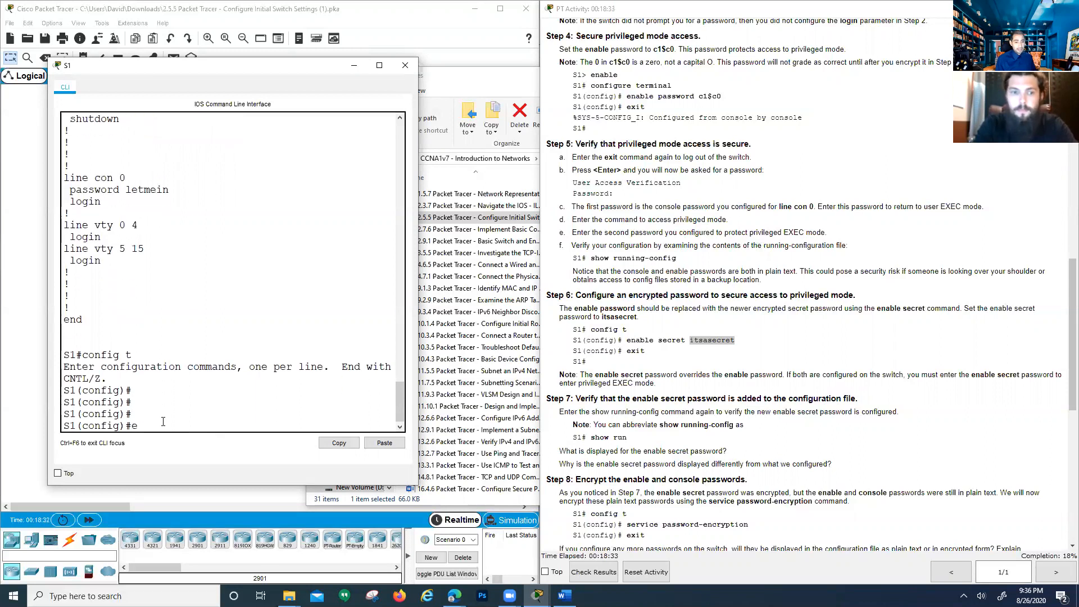
pyautogui.write('nable secret')
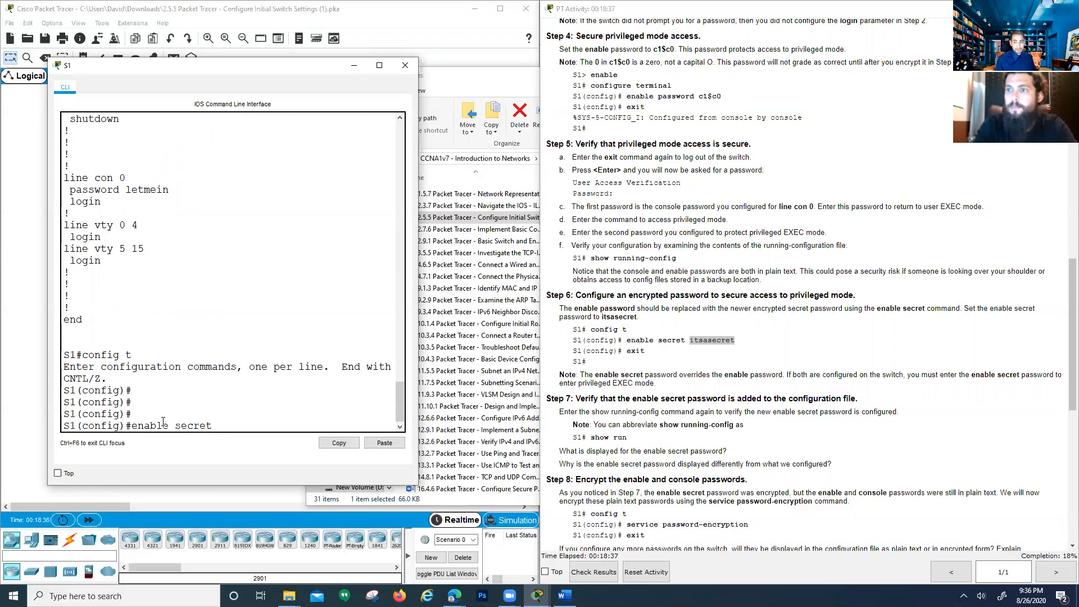
pyautogui.write(' its')
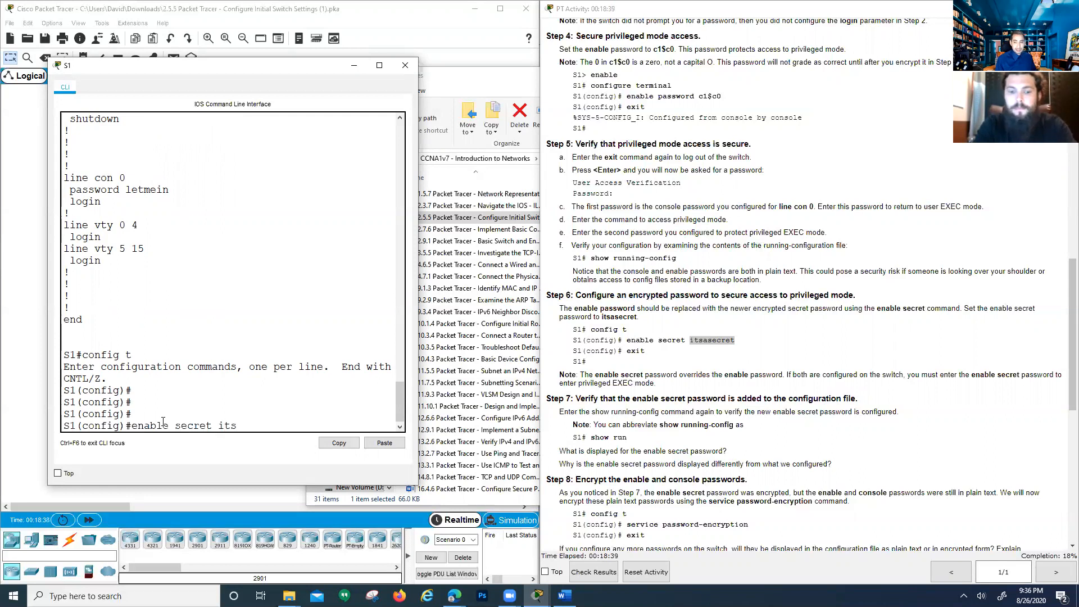
pyautogui.write('asecret')
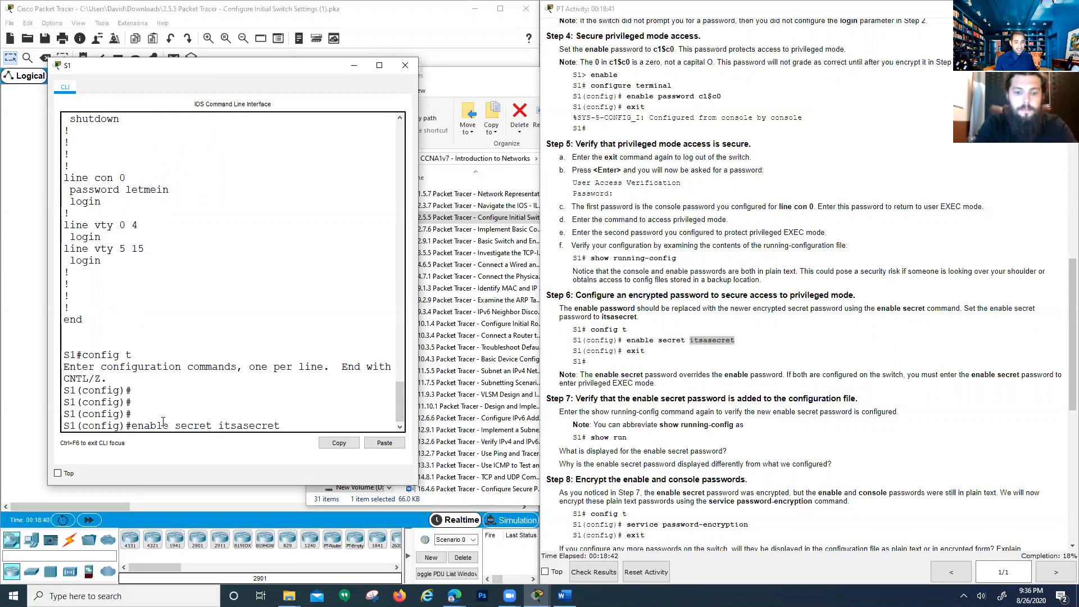
pyautogui.press('Return')
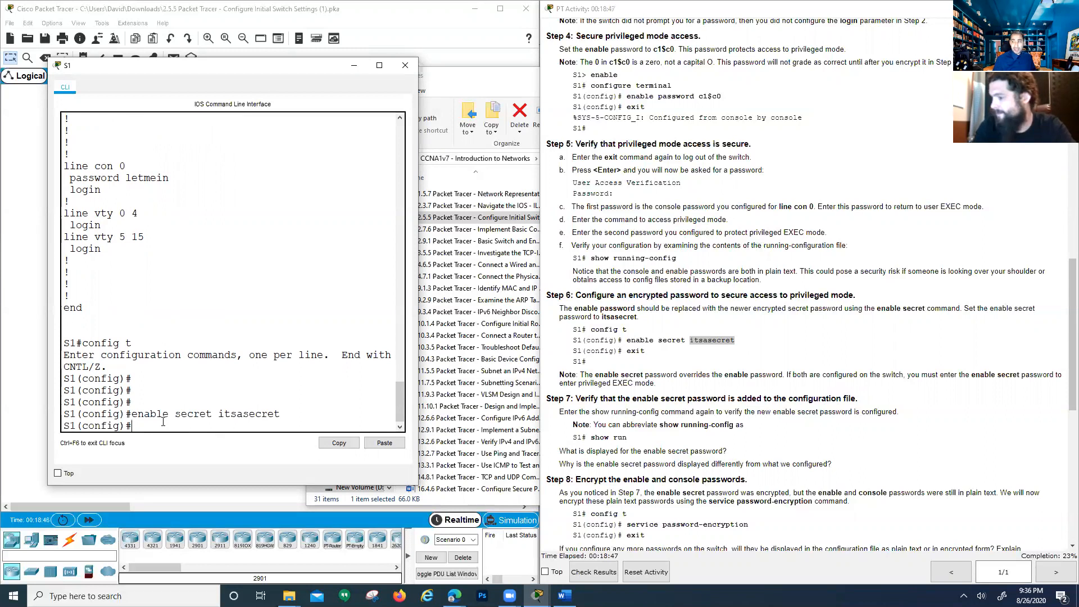
# Recall the enable secret command, begin a 'no' version, then erase it for a fresh prompt
pyautogui.press('Up')
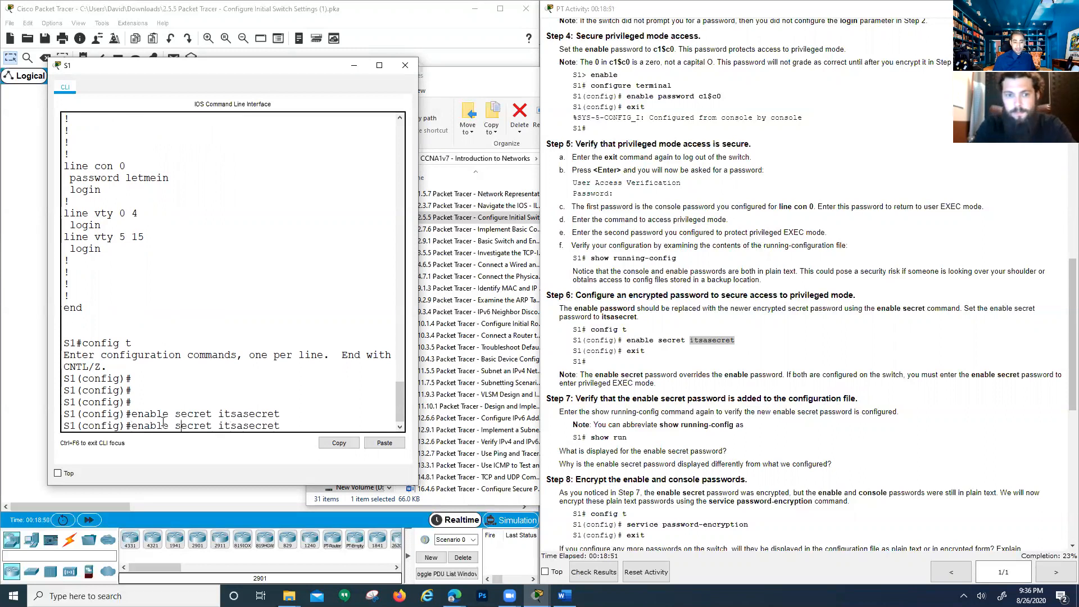
pyautogui.press('Home')
pyautogui.write('no')
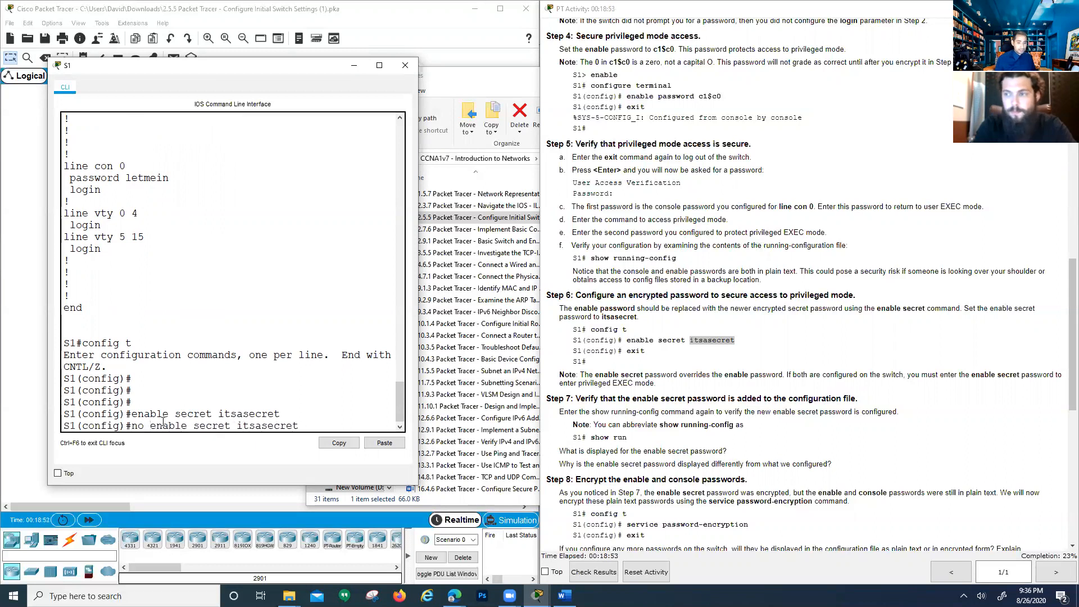
pyautogui.press('Right')
pyautogui.press('Right')
pyautogui.press('Right')
pyautogui.press('Right')
pyautogui.press('Right')
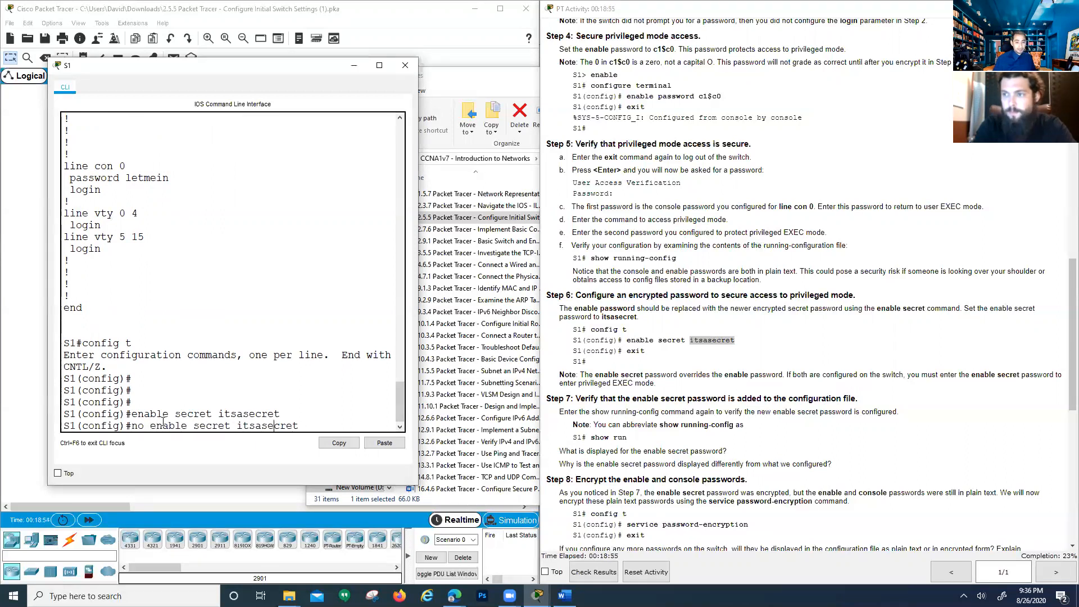
pyautogui.press('End')
pyautogui.press('BackSpace')
pyautogui.press('BackSpace')
pyautogui.press('BackSpace')
pyautogui.press('BackSpace')
pyautogui.press('BackSpace')
pyautogui.press('BackSpace')
pyautogui.press('BackSpace')
pyautogui.press('BackSpace')
pyautogui.press('BackSpace')
pyautogui.press('BackSpace')
pyautogui.press('BackSpace')
pyautogui.press('BackSpace')
pyautogui.press('BackSpace')
pyautogui.press('BackSpace')
pyautogui.press('BackSpace')
pyautogui.press('BackSpace')
pyautogui.press('BackSpace')
pyautogui.press('BackSpace')
pyautogui.press('BackSpace')
pyautogui.press('BackSpace')
pyautogui.press('BackSpace')
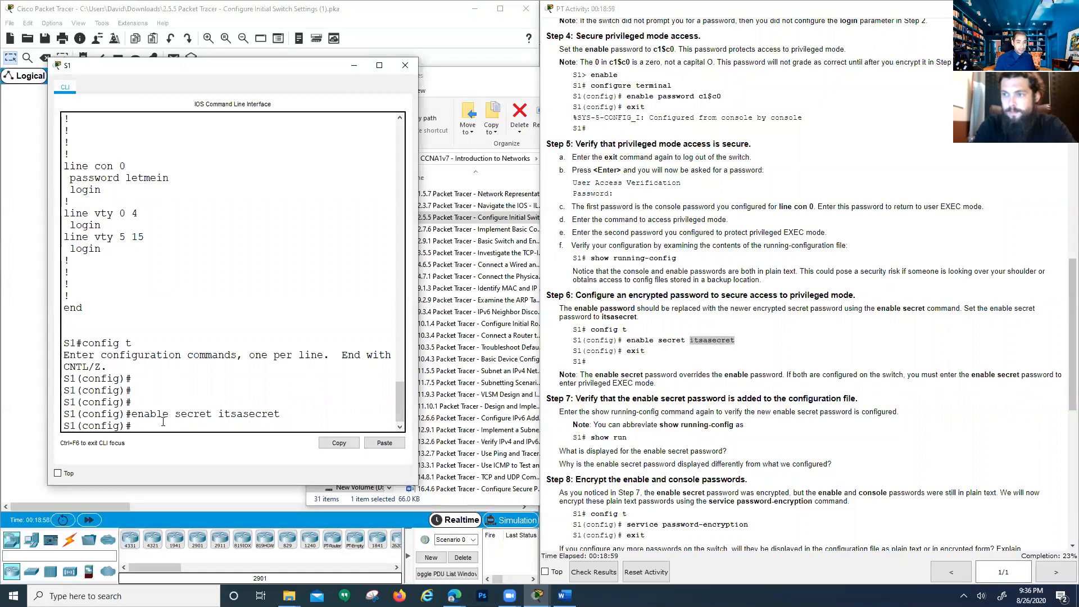
pyautogui.moveTo(175, 414); pyautogui.dragTo(281, 416)
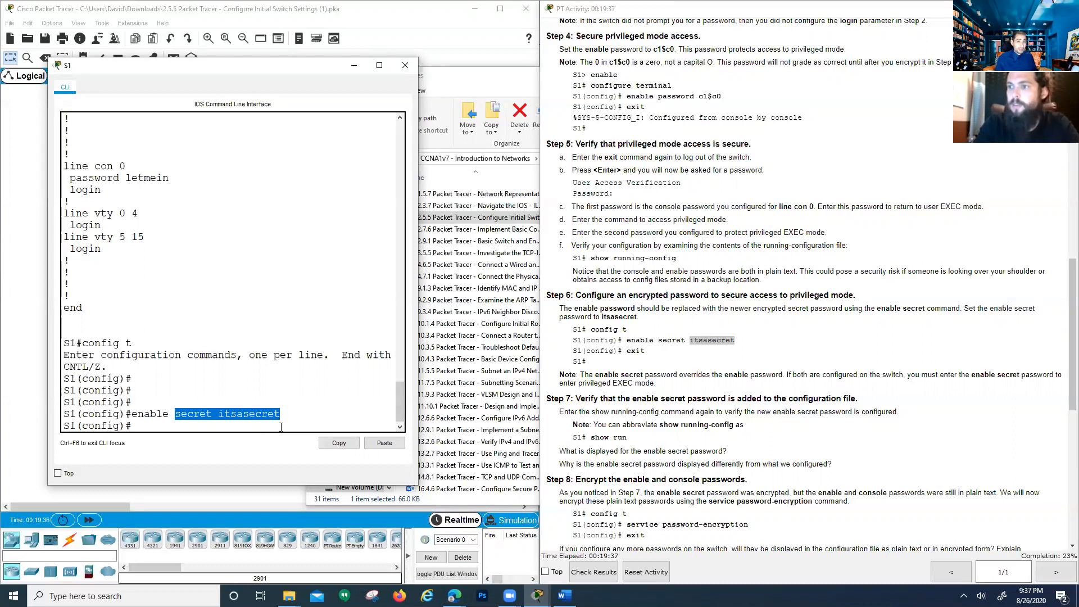
pyautogui.press('Return')
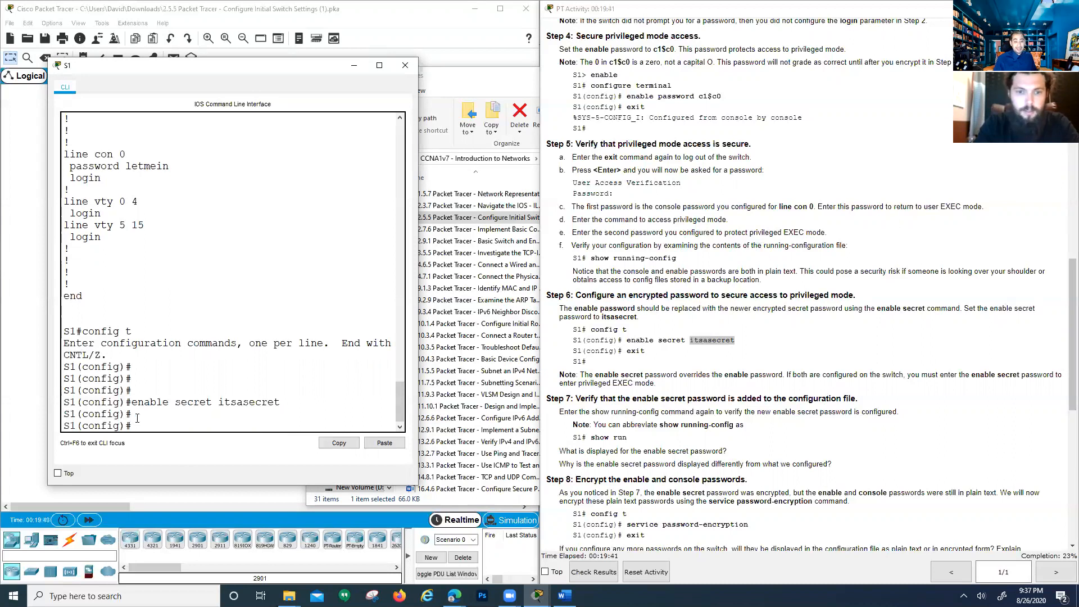
# Set a plain enable password on S1 and exit global configuration mode
pyautogui.write('enable')
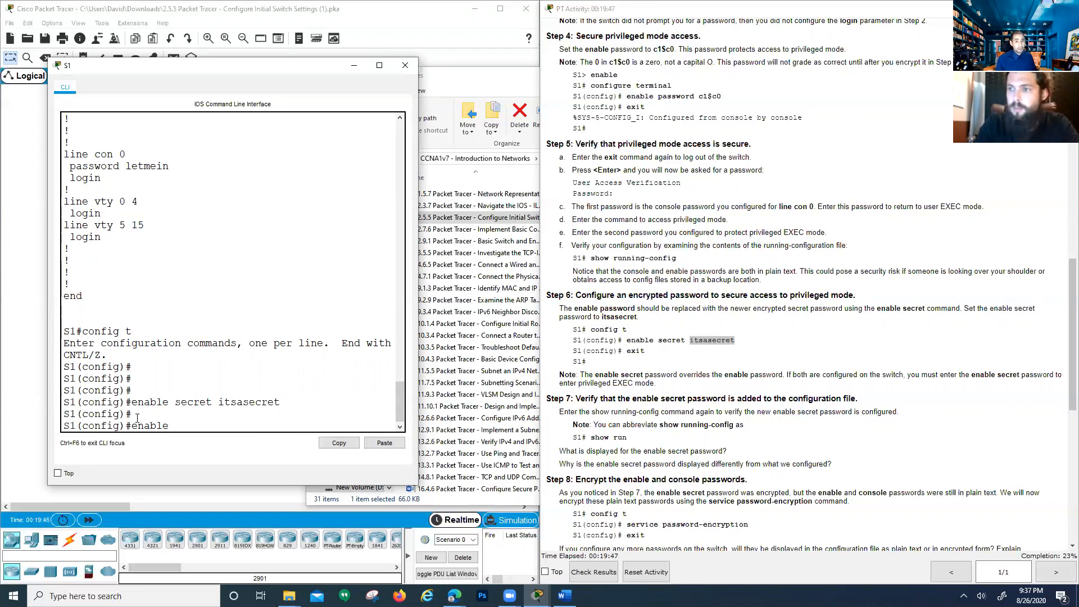
pyautogui.write('password ')
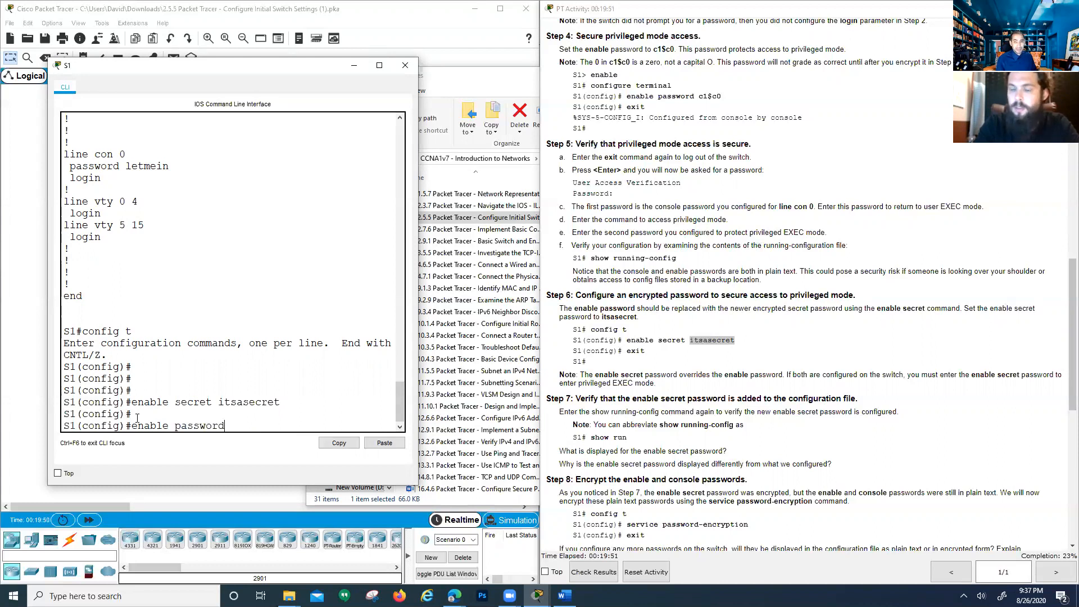
pyautogui.write('c')
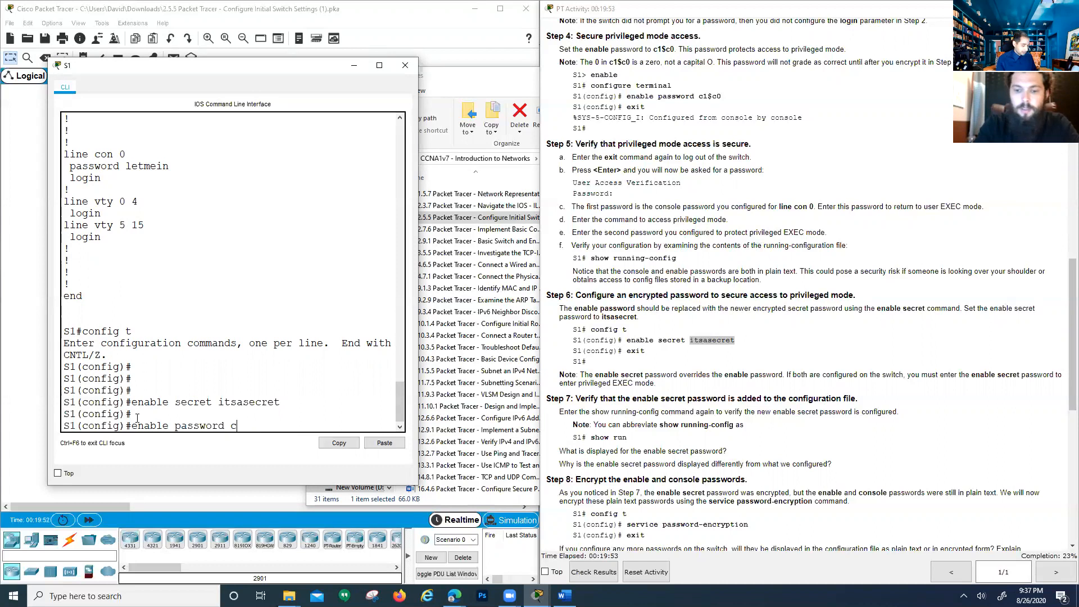
pyautogui.write('1')
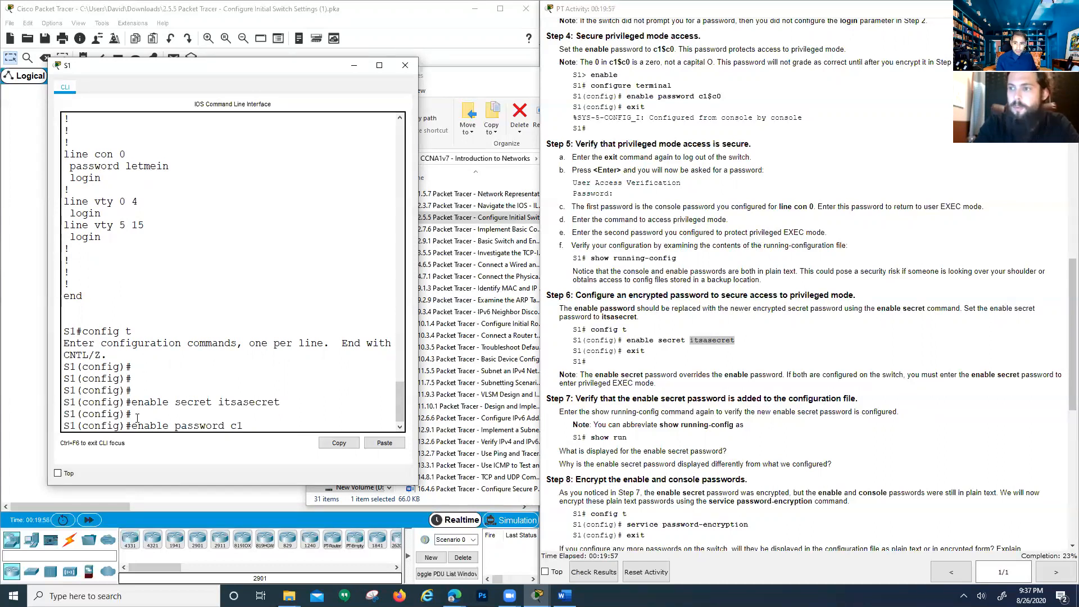
pyautogui.write('$c0')
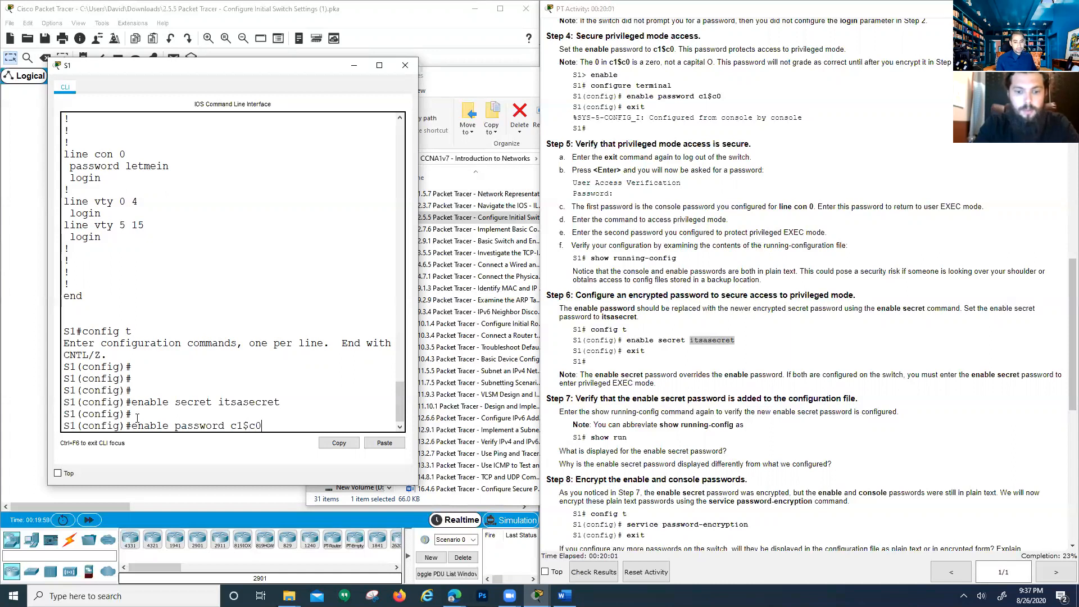
pyautogui.press('Return')
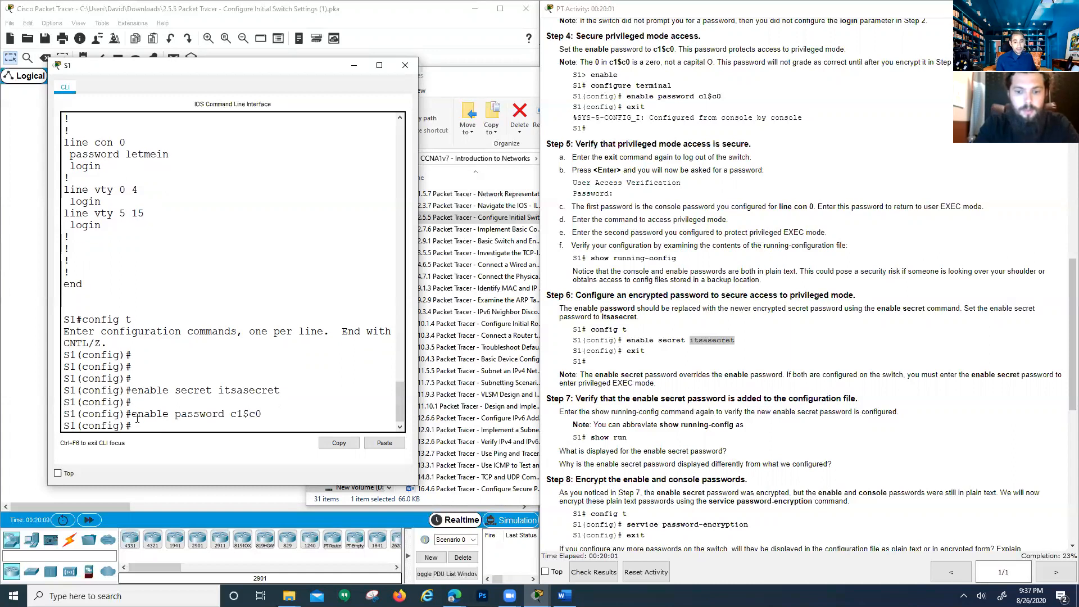
pyautogui.write('exit')
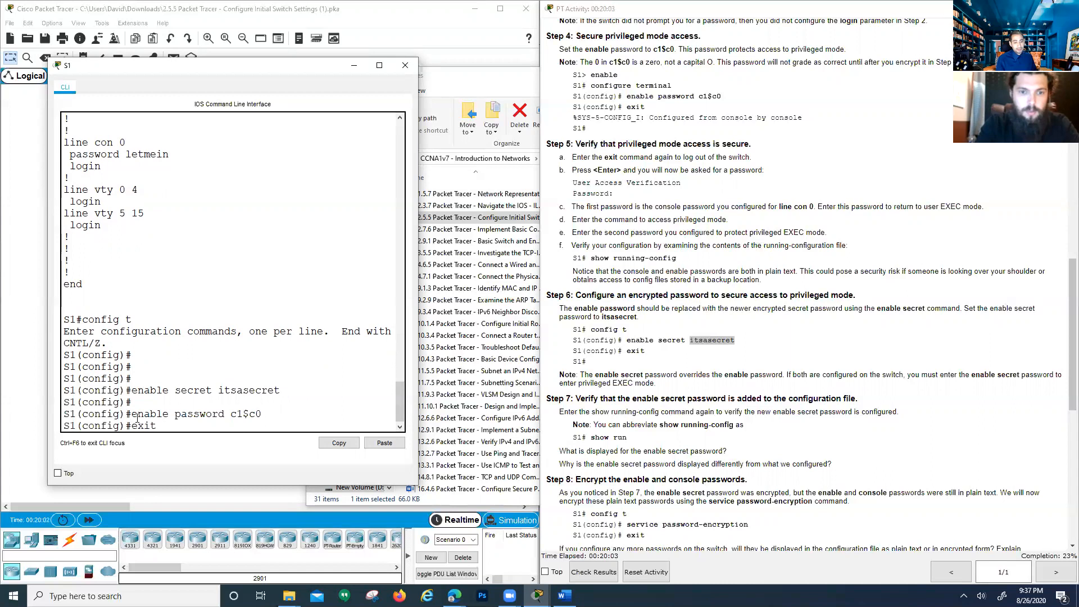
pyautogui.press('Return')
pyautogui.press('Return')
pyautogui.press('Return')
pyautogui.press('Return')
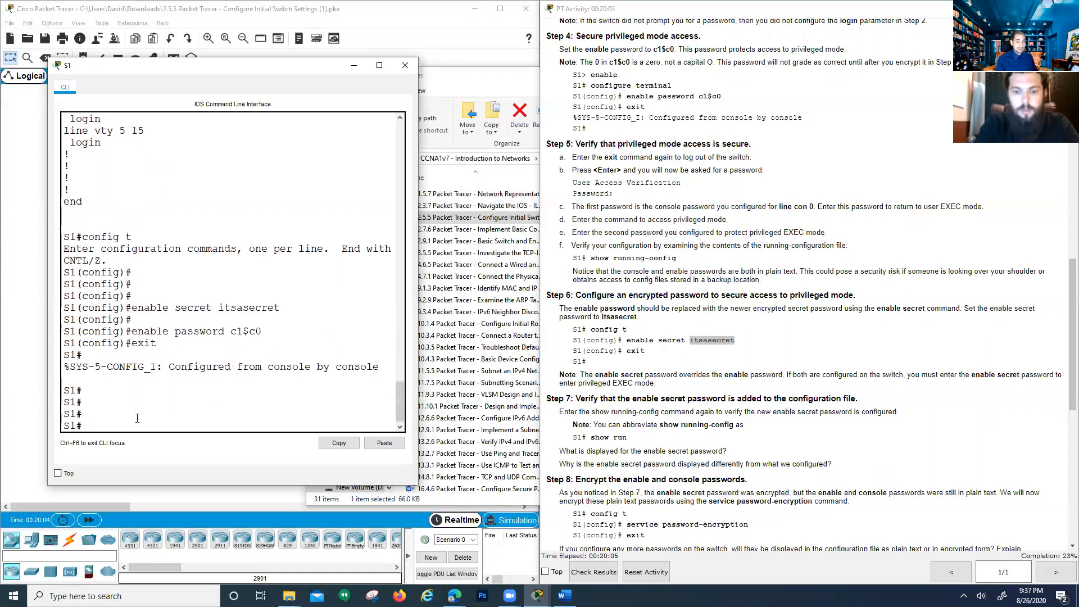
# Run show run and highlight the hashed enable secret and the plain-text enable password lines
pyautogui.write('show')
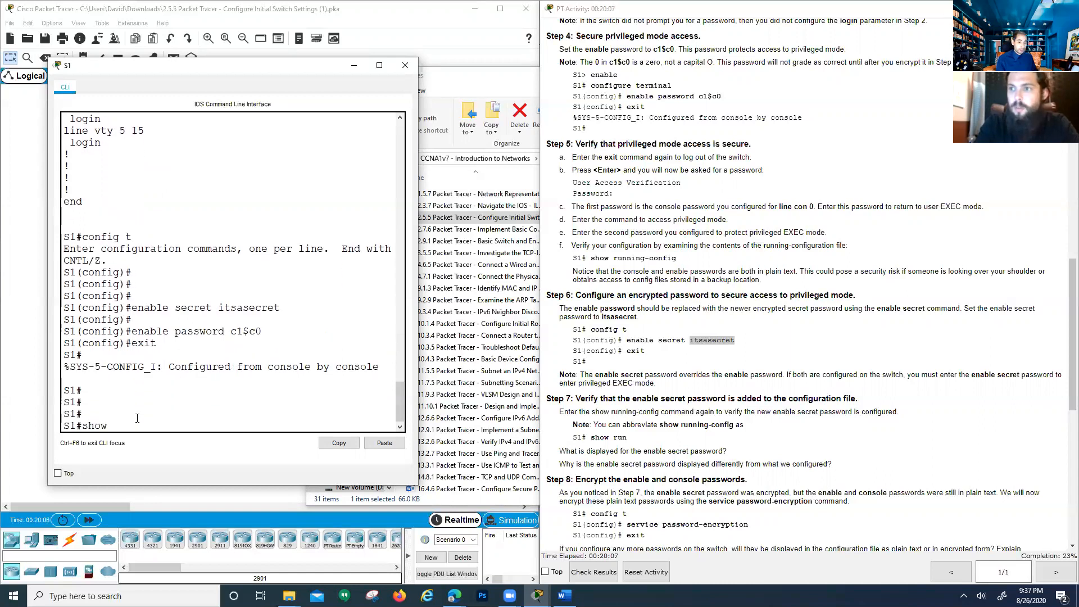
pyautogui.write(' run')
pyautogui.press('Return')
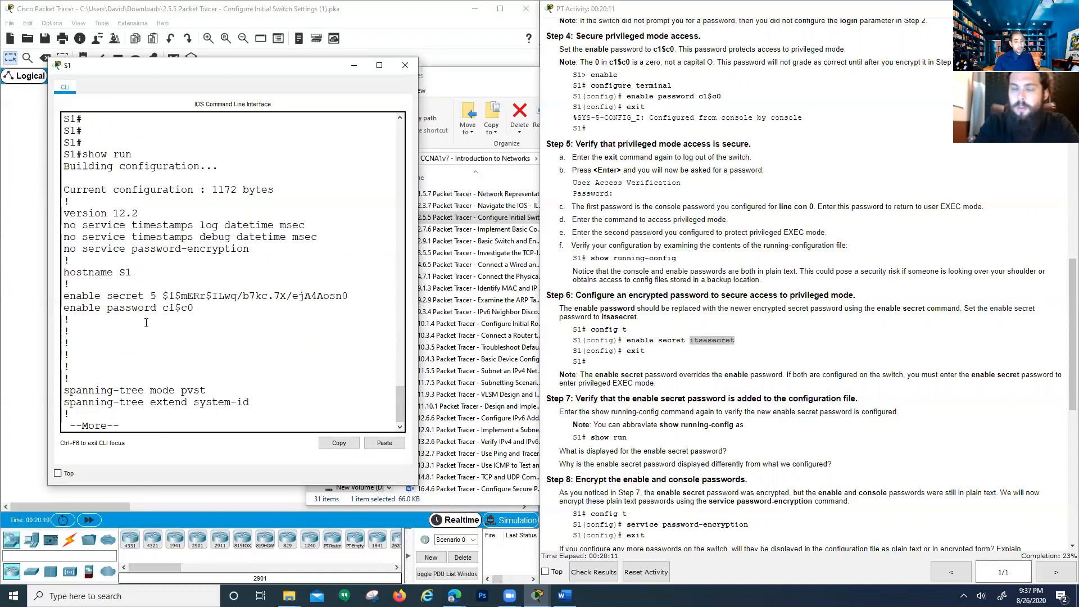
pyautogui.moveTo(194, 308); pyautogui.dragTo(64, 295)
pyautogui.click(167, 296)
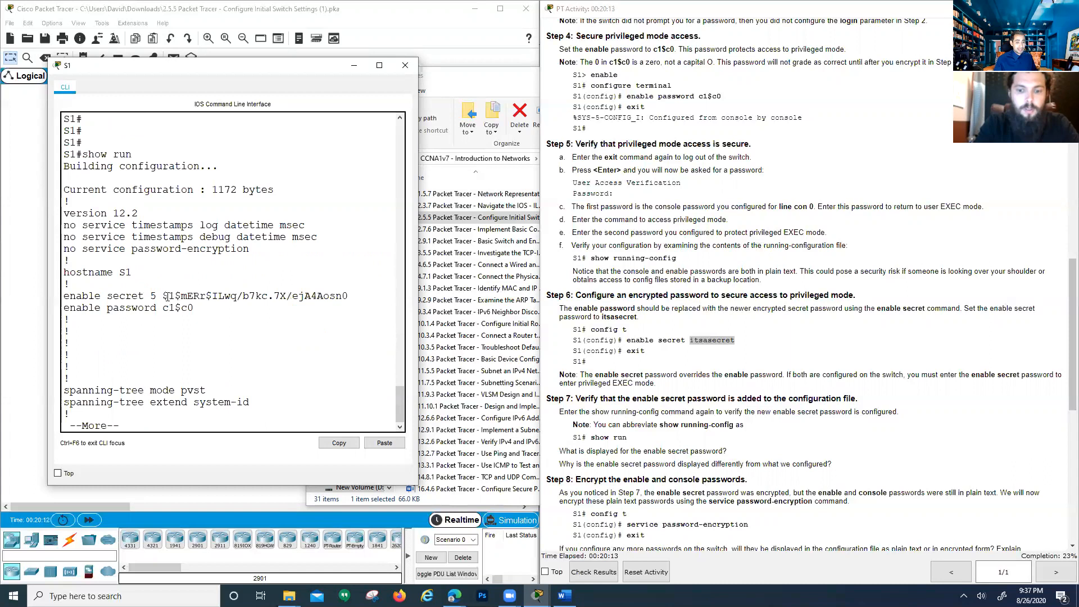
pyautogui.moveTo(193, 308); pyautogui.dragTo(70, 295)
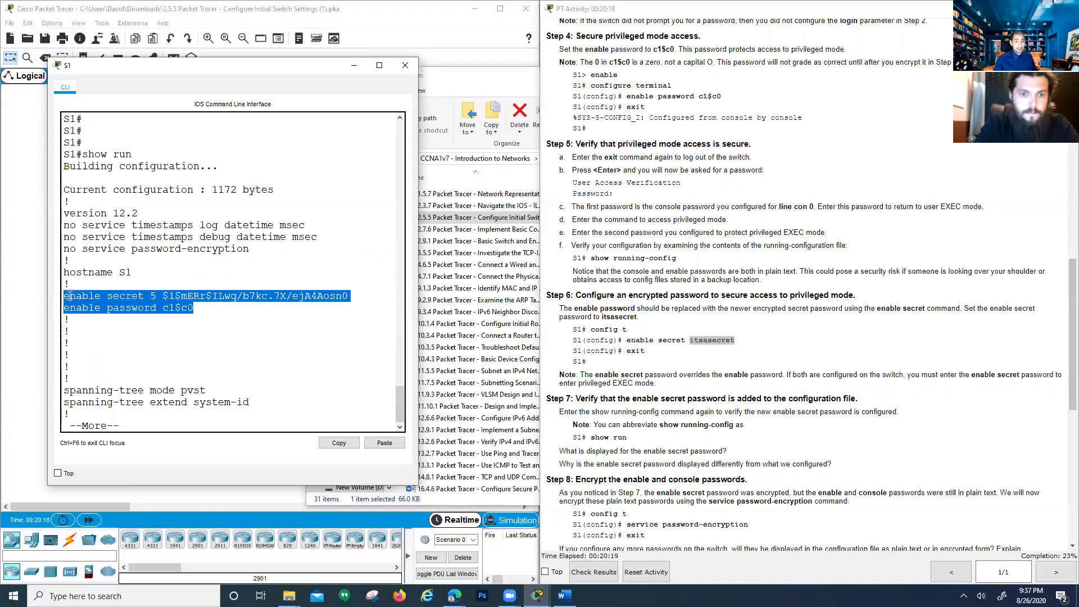
pyautogui.click(138, 303)
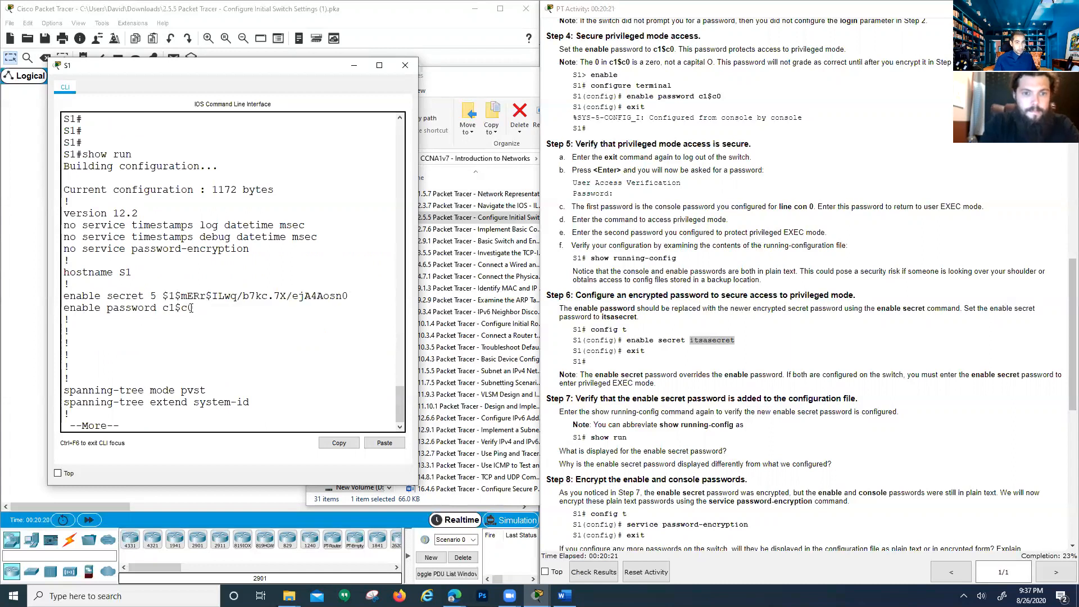
pyautogui.moveTo(193, 308); pyautogui.dragTo(140, 299)
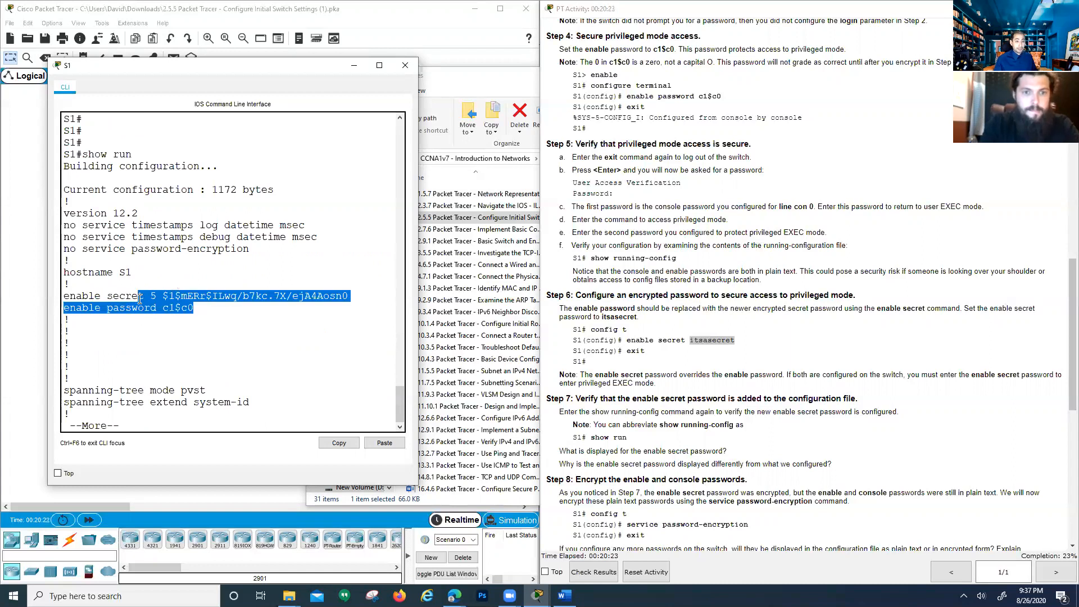
pyautogui.click(150, 296)
pyautogui.moveTo(349, 296); pyautogui.dragTo(133, 296)
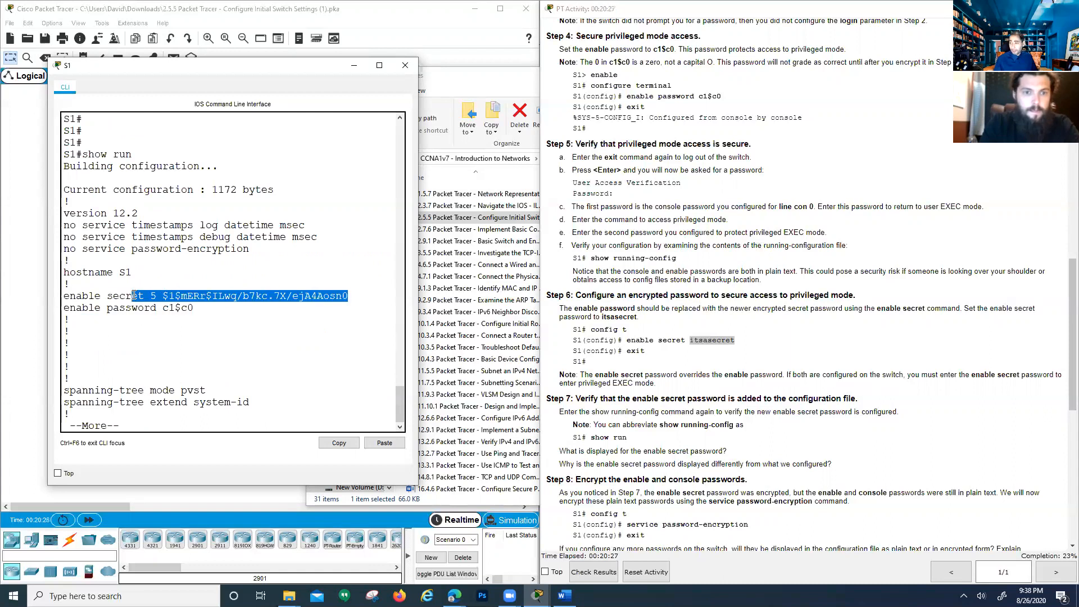
pyautogui.moveTo(209, 313); pyautogui.dragTo(63, 308)
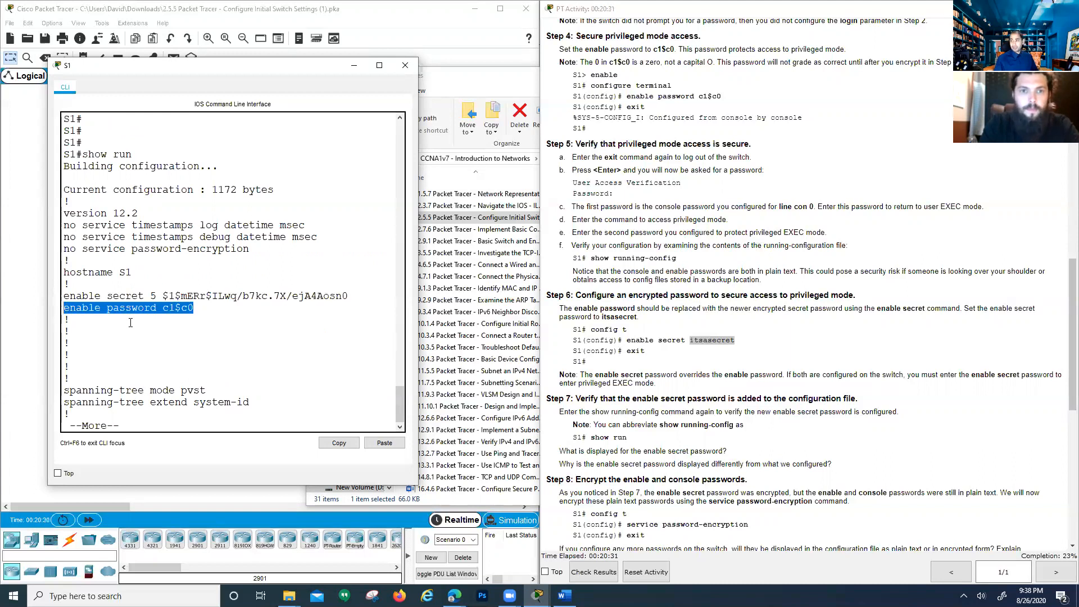
# End the paged output and log out of S1 with exit
pyautogui.write('exit')
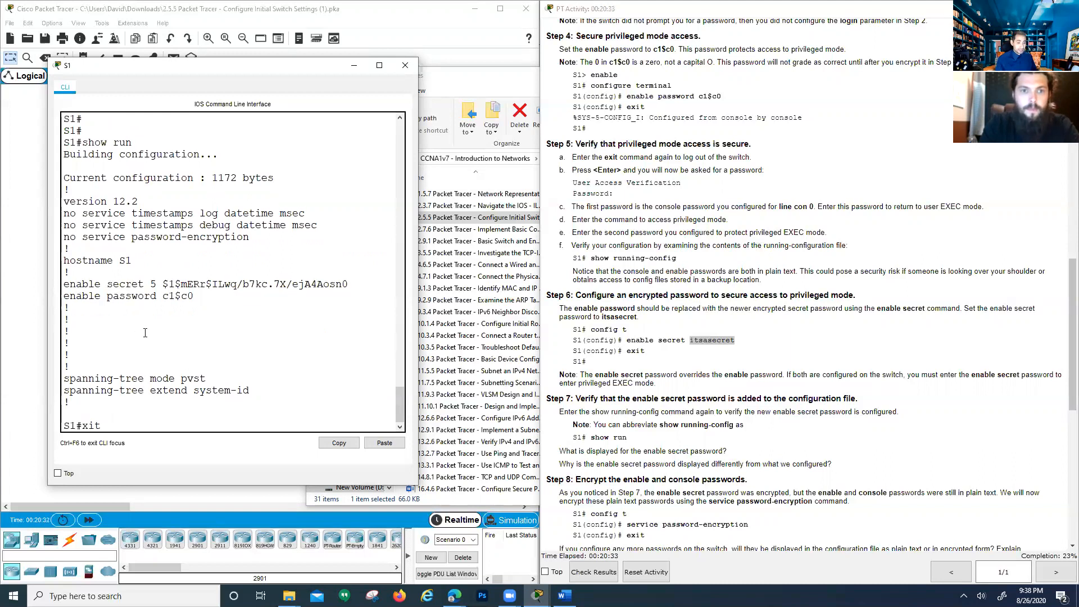
pyautogui.press('Return')
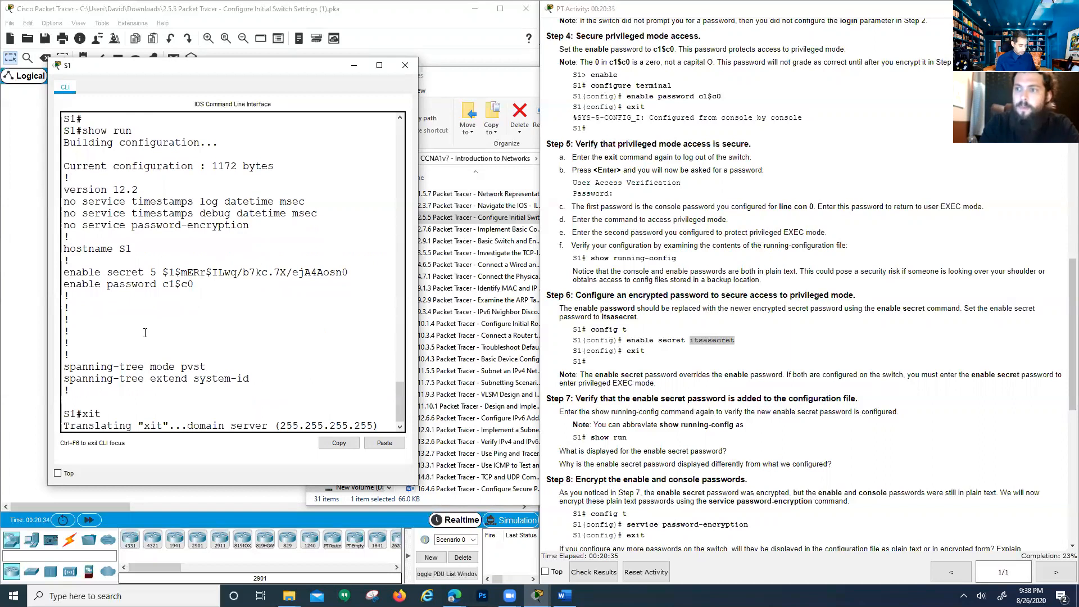
pyautogui.write('exit')
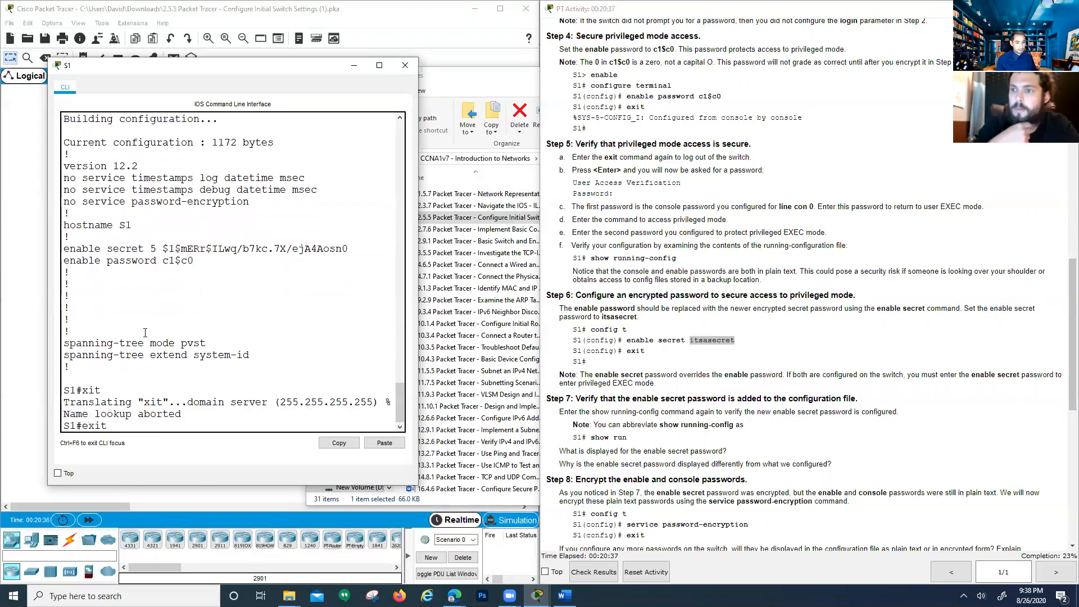
pyautogui.press('Return')
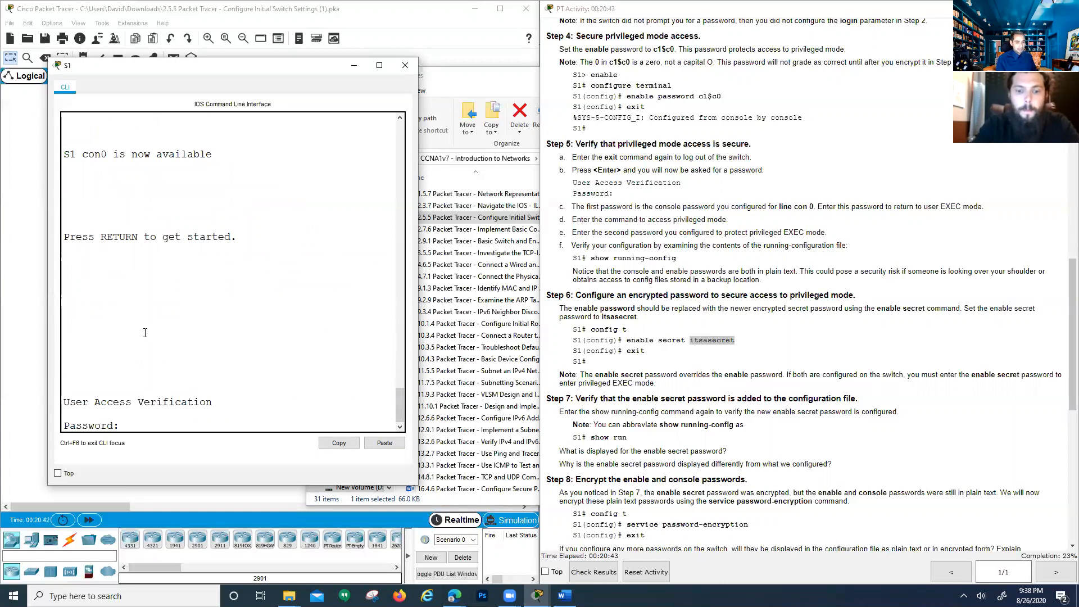
# Log in with the console password, enter privileged mode with its password, then exit
pyautogui.press('Return')
pyautogui.write('enable')
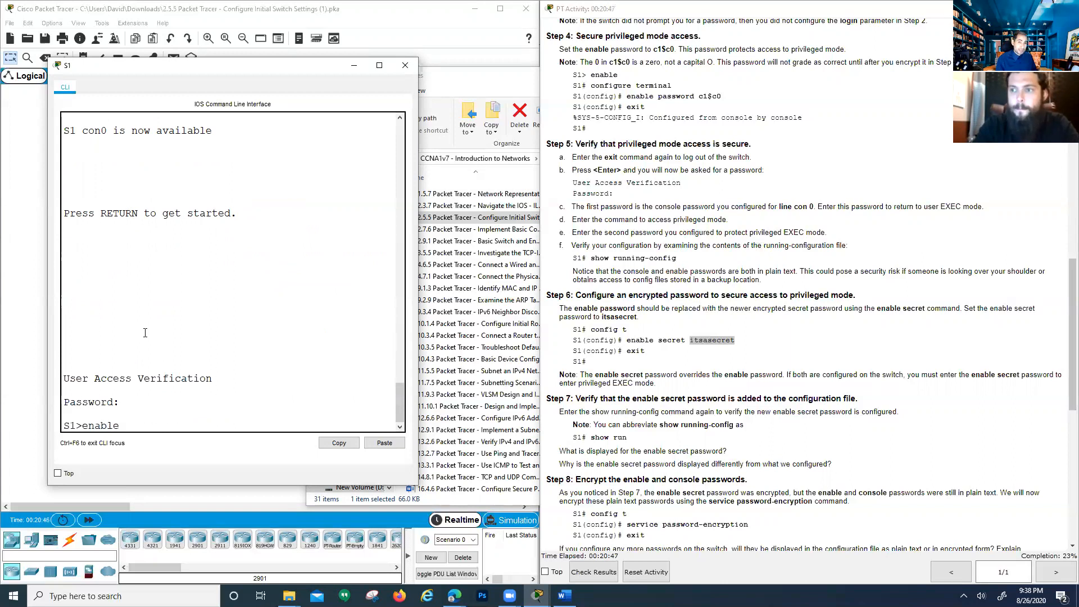
pyautogui.press('Return')
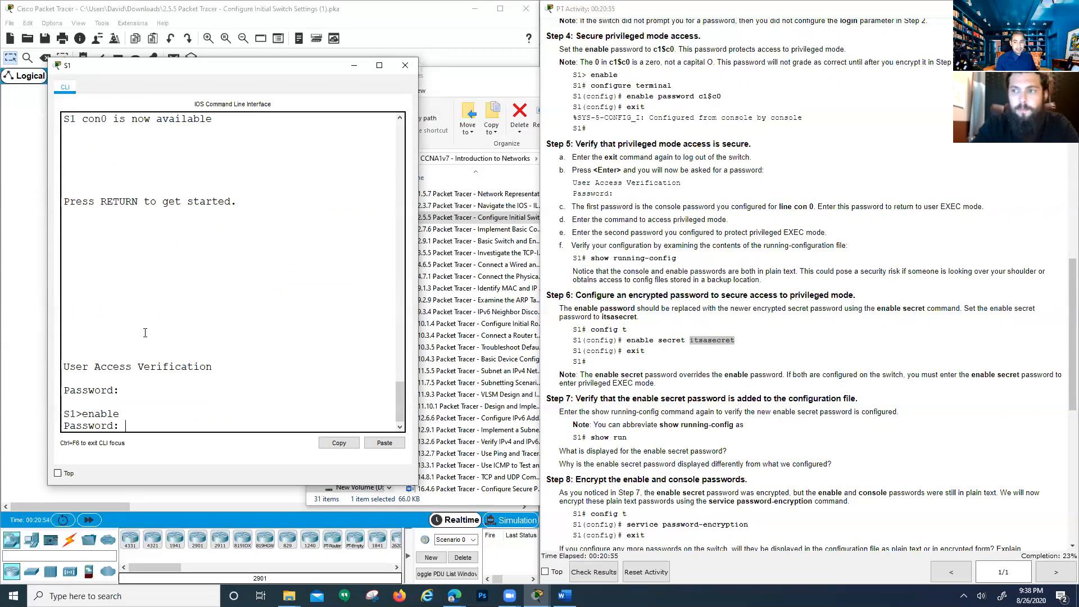
pyautogui.press('Return')
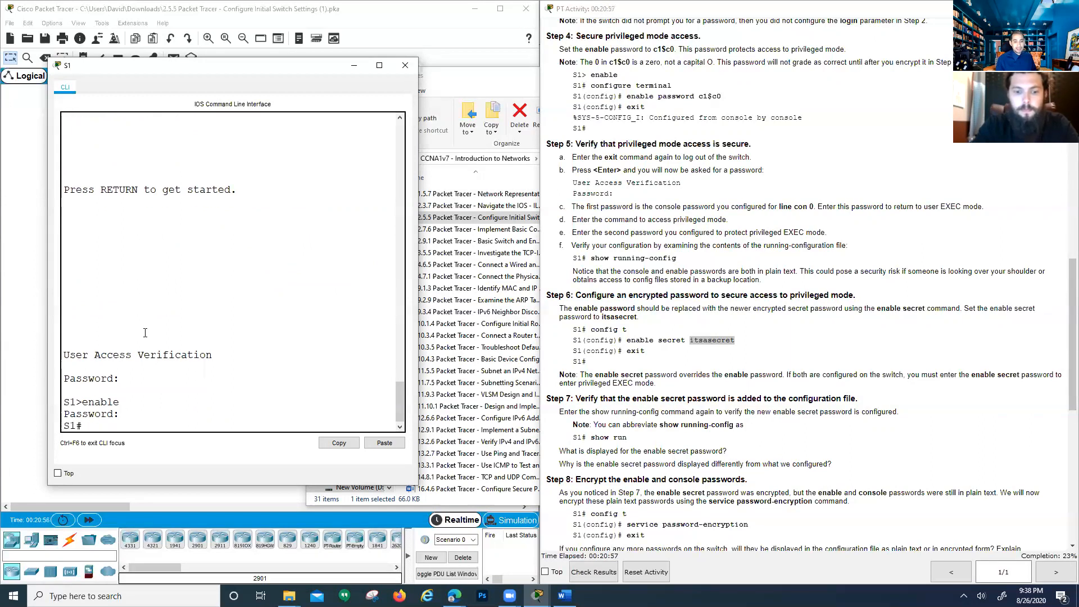
pyautogui.write('exit')
pyautogui.press('Return')
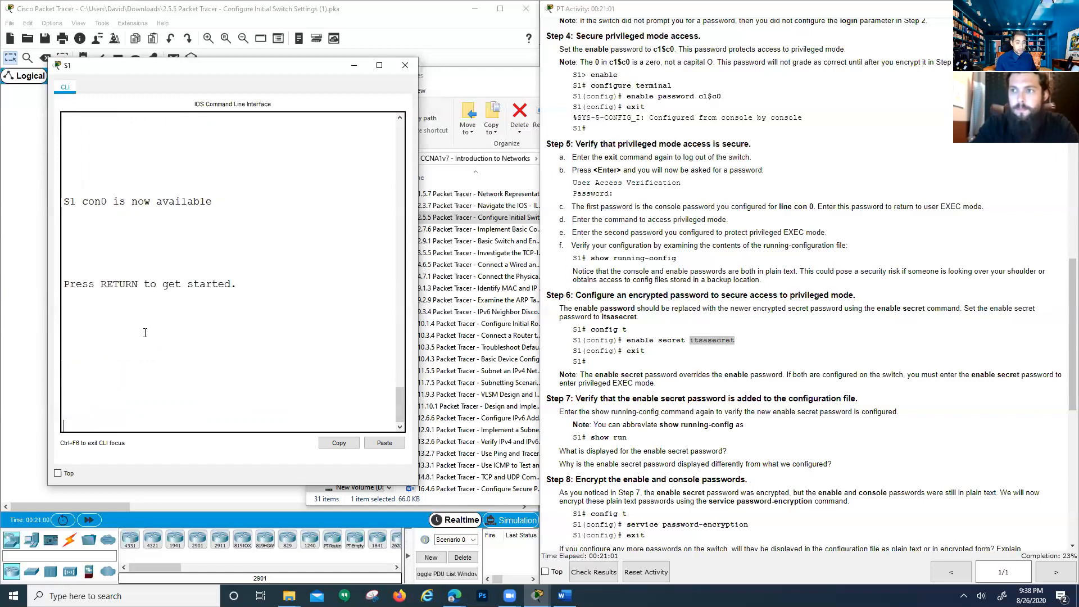
# Start a new console session and log in, reaching S1# on the second enable password attempt
pyautogui.press('Return')
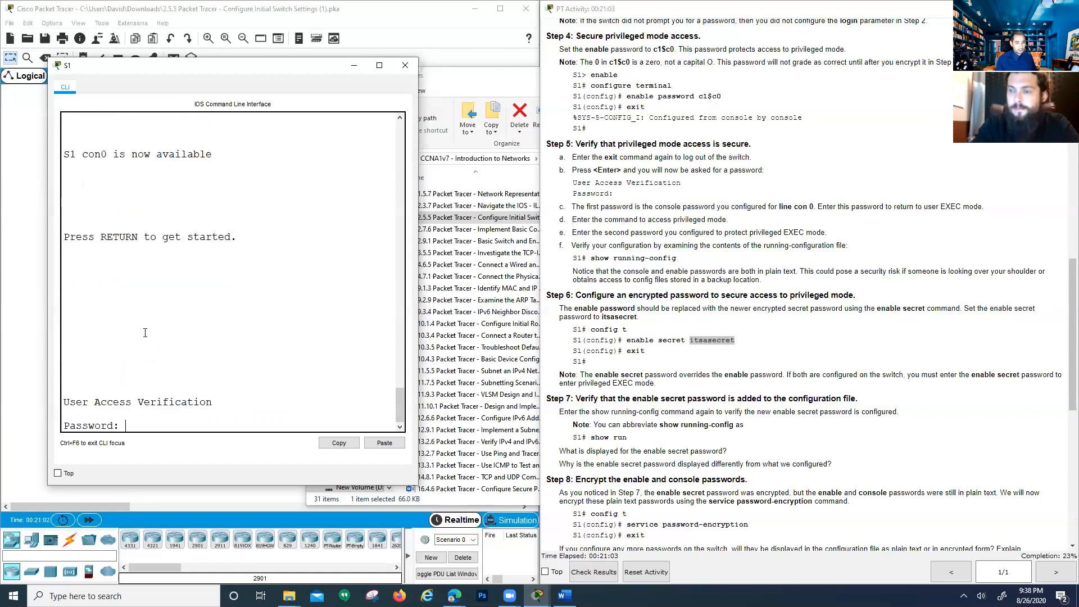
pyautogui.press('Return')
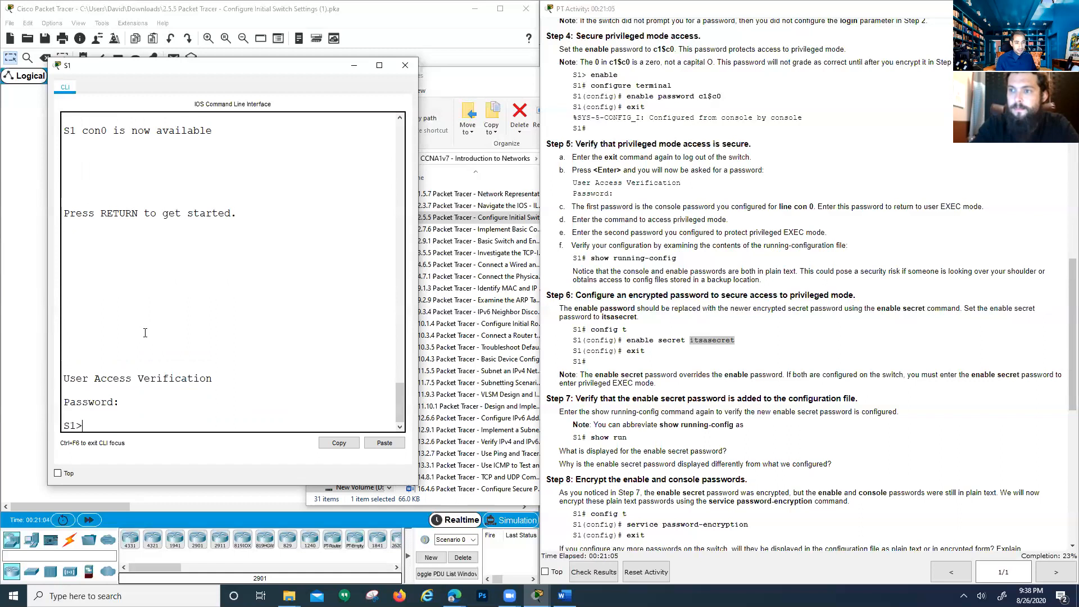
pyautogui.write('en')
pyautogui.press('Return')
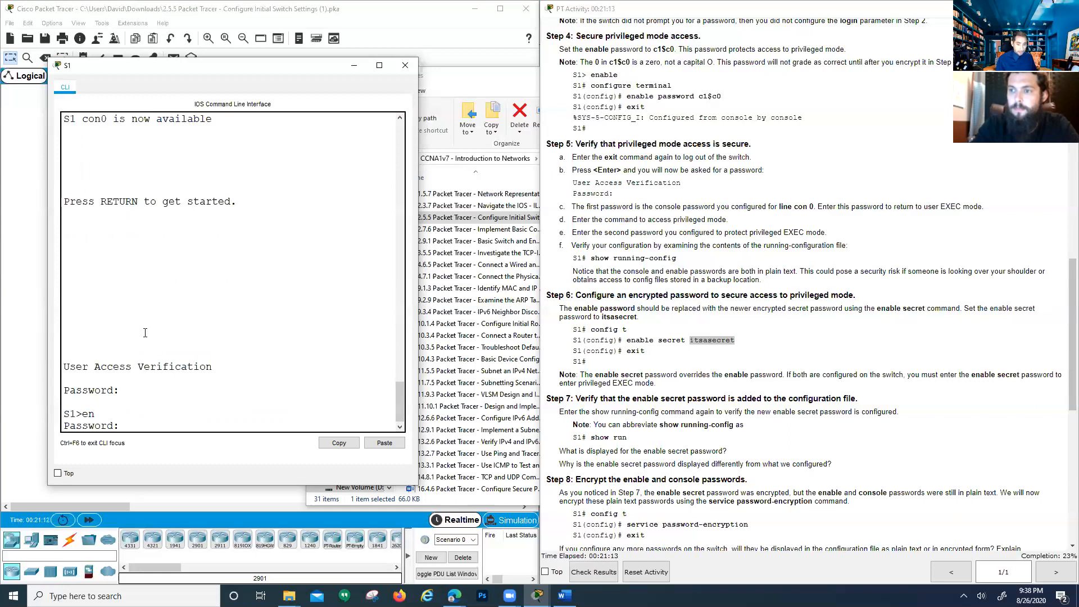
pyautogui.press('Return')
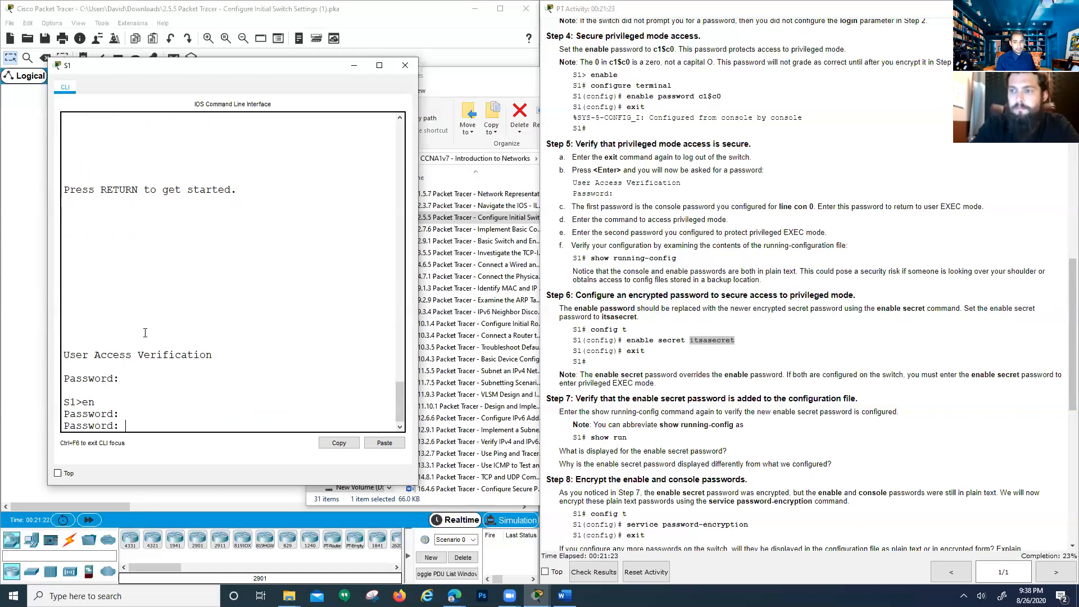
pyautogui.press('Return')
pyautogui.press('Return')
pyautogui.press('Return')
pyautogui.press('Return')
pyautogui.press('Return')
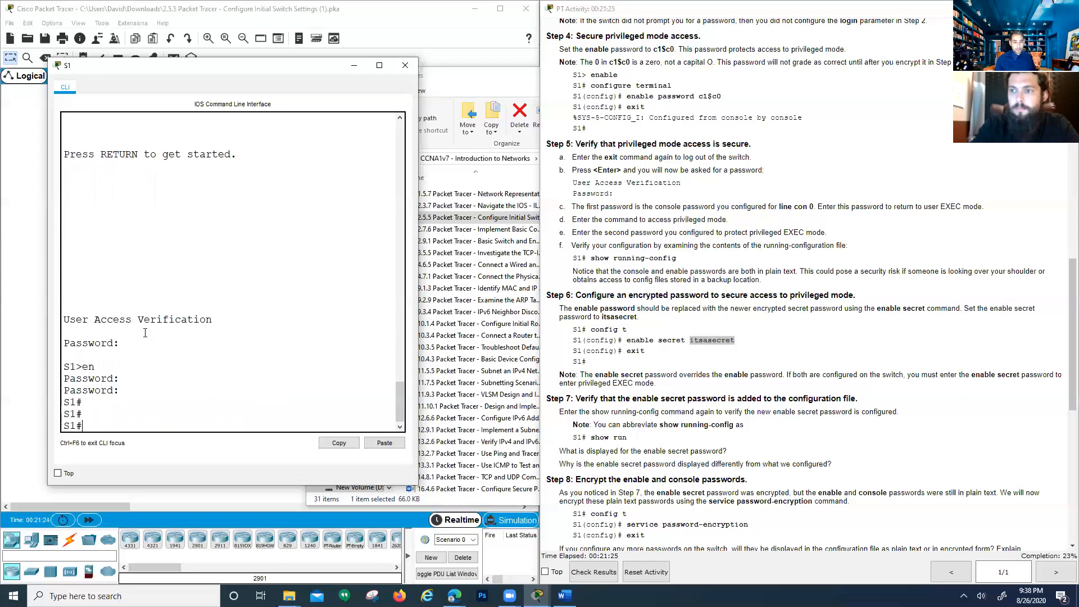
pyautogui.scroll(-1, 626, 362)
# Scroll the activity instructions to Steps 7 and 8, highlighting show run and Step 7's password question
pyautogui.scroll(-2, 627, 363)
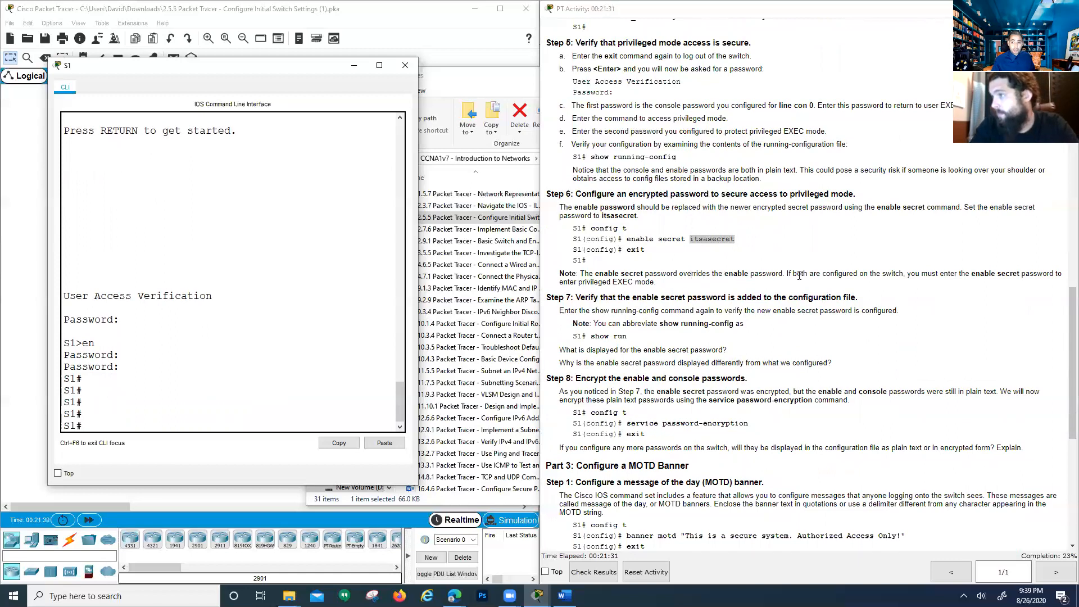
pyautogui.scroll(-1, 580, 311)
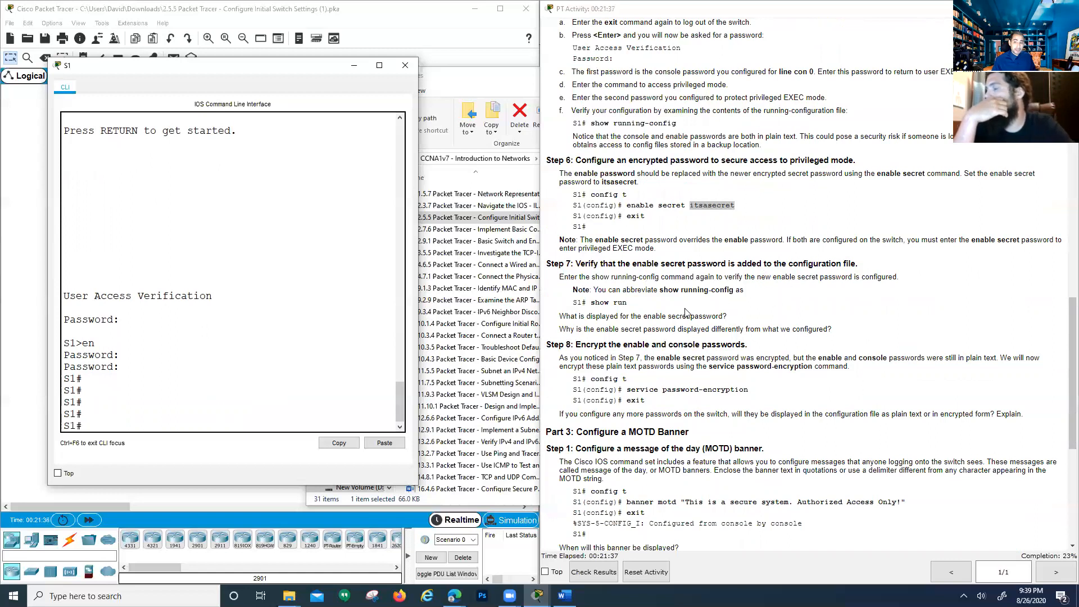
pyautogui.moveTo(626, 305); pyautogui.dragTo(593, 305)
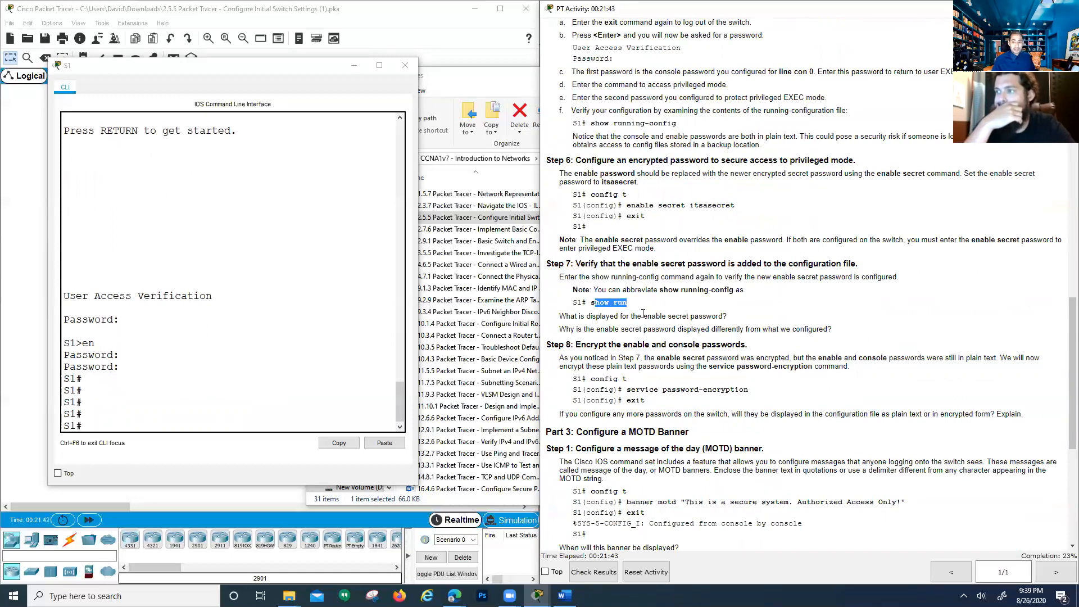
pyautogui.moveTo(690, 317); pyautogui.dragTo(722, 315)
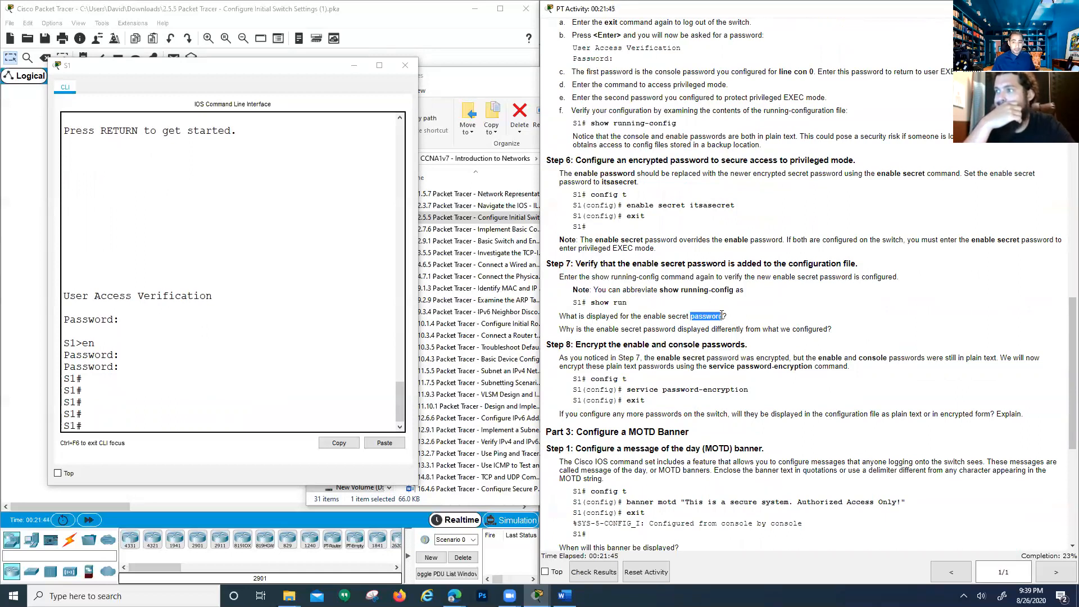
pyautogui.scroll(-1, 606, 336)
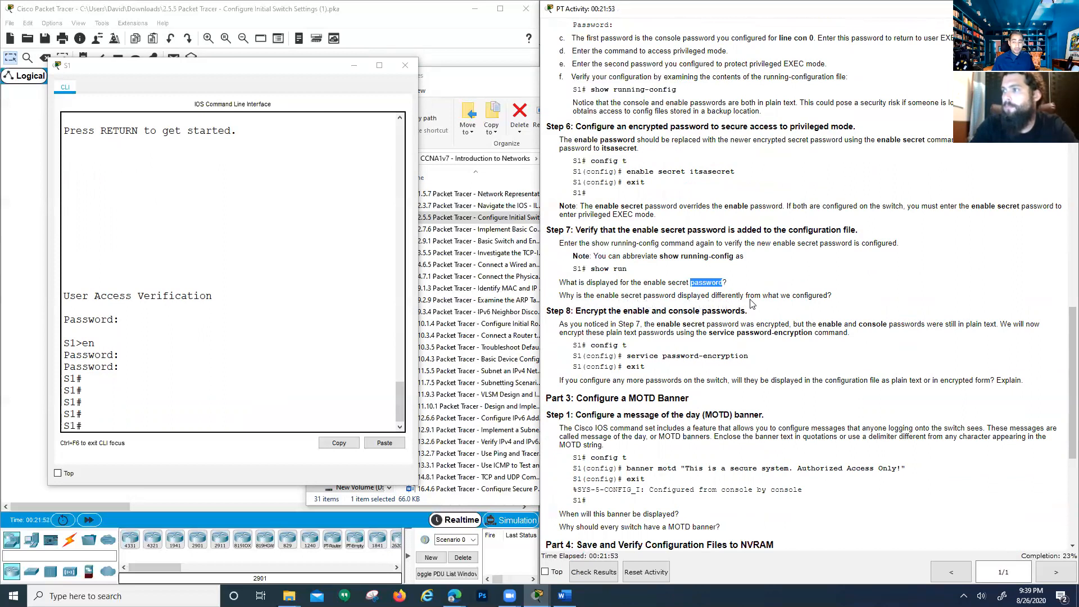
pyautogui.scroll(-2, 752, 304)
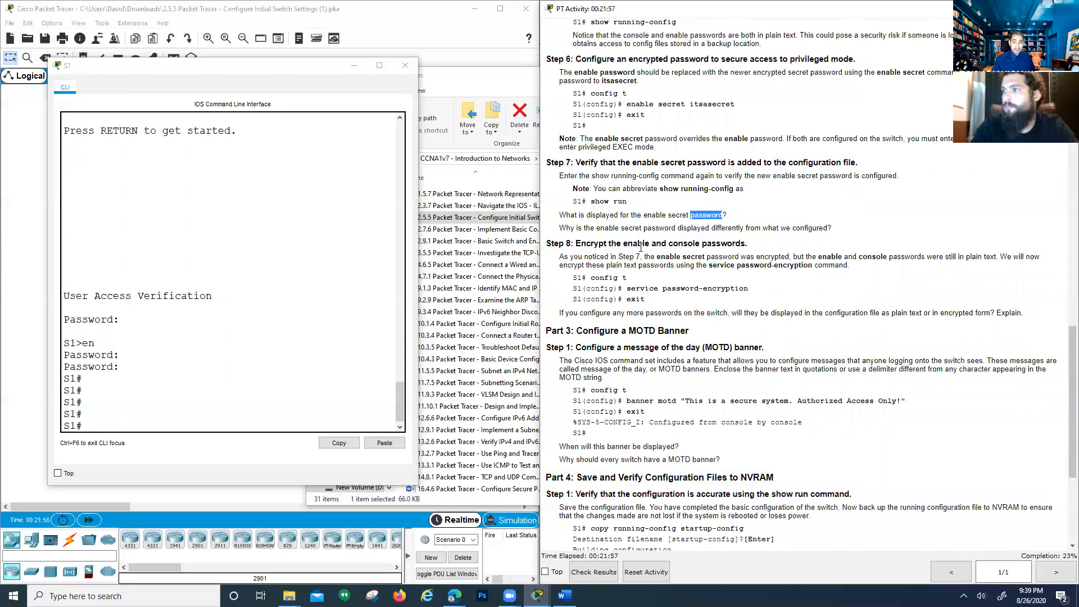
# Run show run on S1 and point out the plain-text enable password line
pyautogui.click(133, 398)
pyautogui.write('show run')
pyautogui.press('Return')
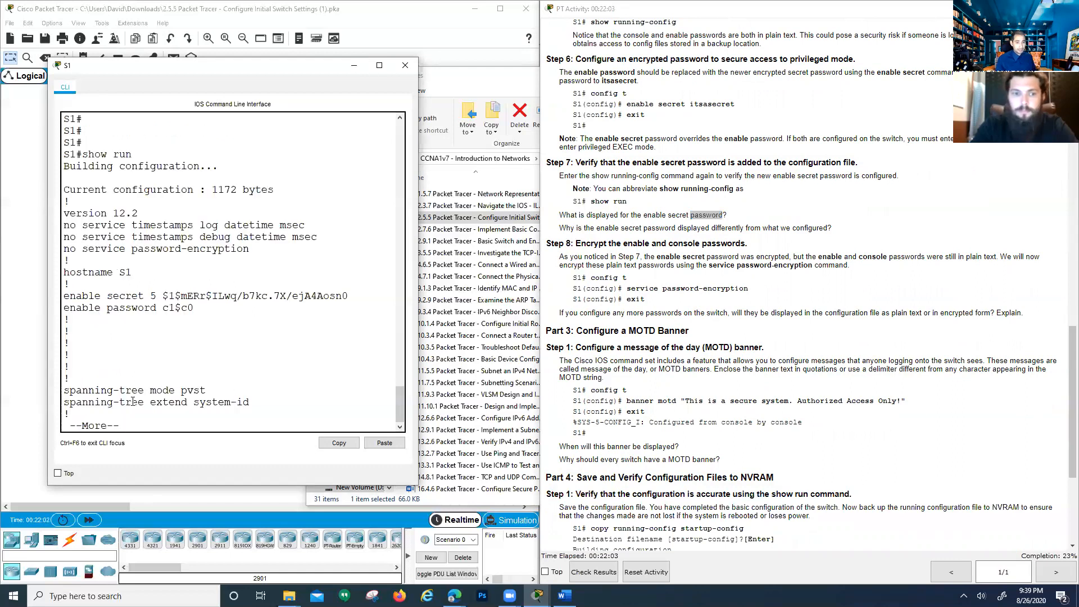
pyautogui.moveTo(107, 308); pyautogui.dragTo(222, 316)
pyautogui.click(222, 317)
# Page to the end of the configuration and highlight the plain-text console password under line con 0
pyautogui.press('Return')
pyautogui.press('space')
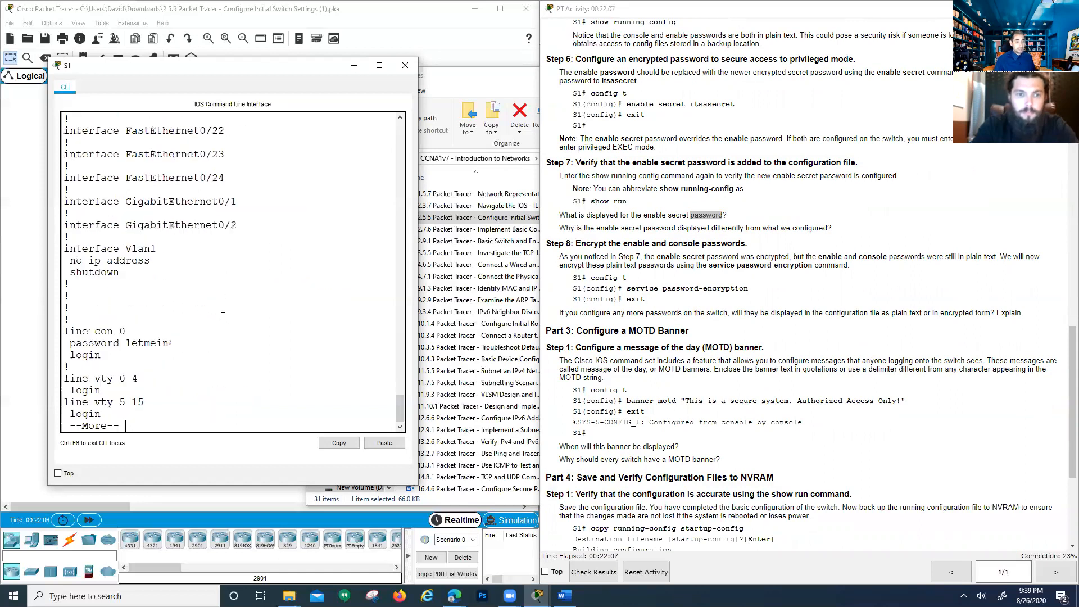
pyautogui.press('space')
pyautogui.moveTo(90, 252); pyautogui.dragTo(68, 234)
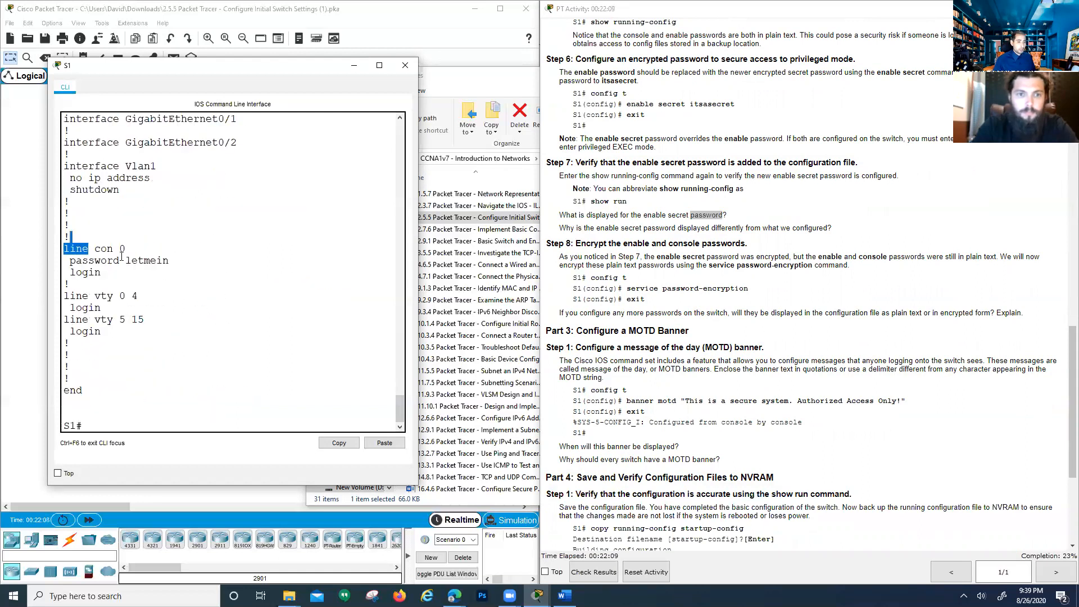
pyautogui.moveTo(120, 262); pyautogui.dragTo(179, 265)
pyautogui.scroll(-1, 171, 363)
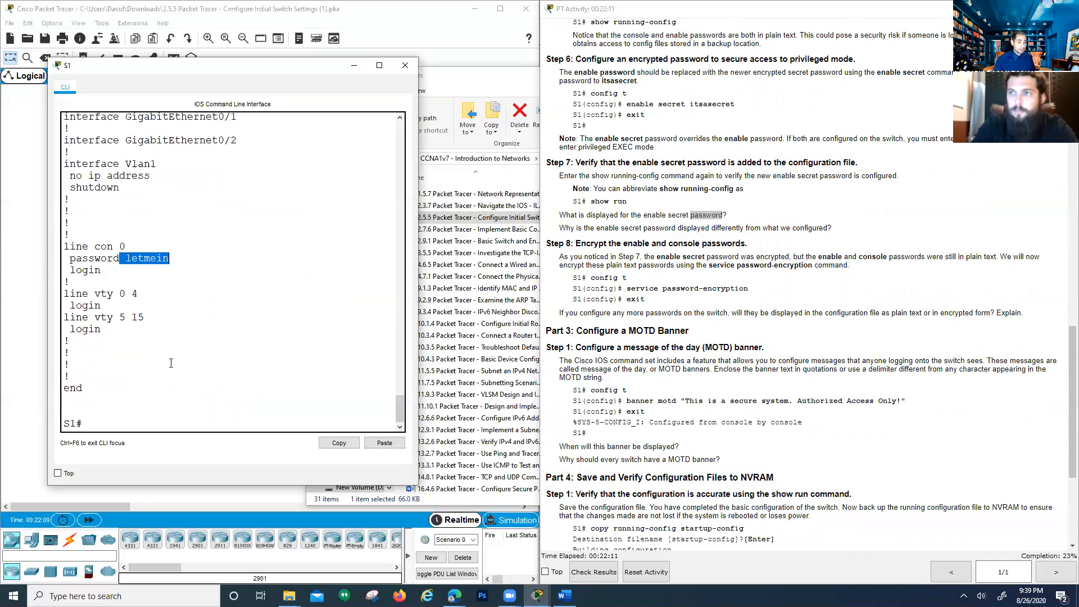
pyautogui.click(123, 424)
# Turn on service password-encryption in global configuration mode, then exit back to S1#
pyautogui.write('confi')
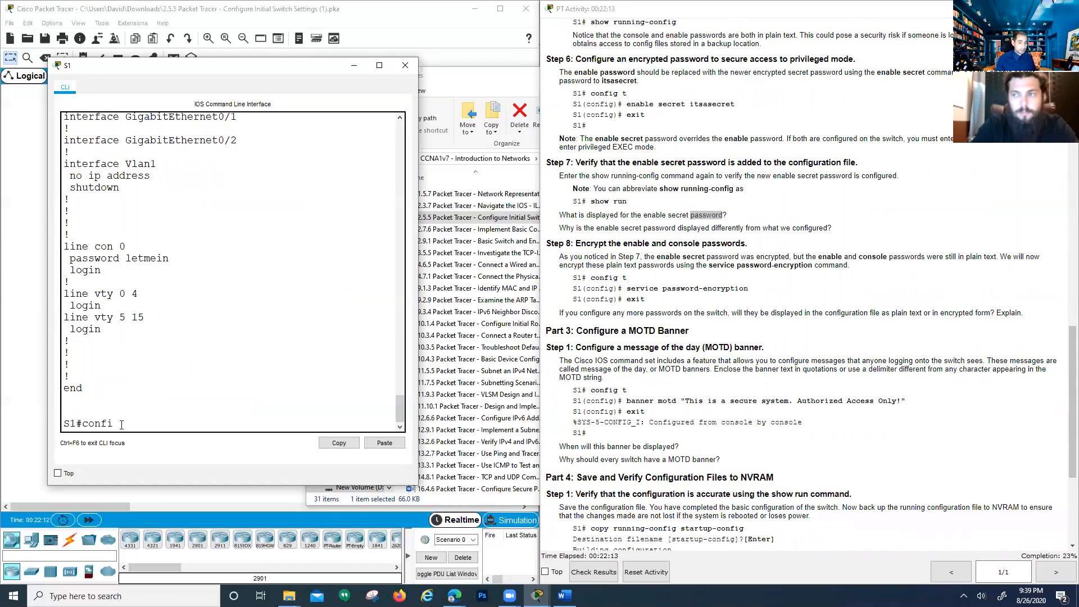
pyautogui.write(' t')
pyautogui.press('Return')
pyautogui.press('Return')
pyautogui.press('Return')
pyautogui.press('Return')
pyautogui.press('Return')
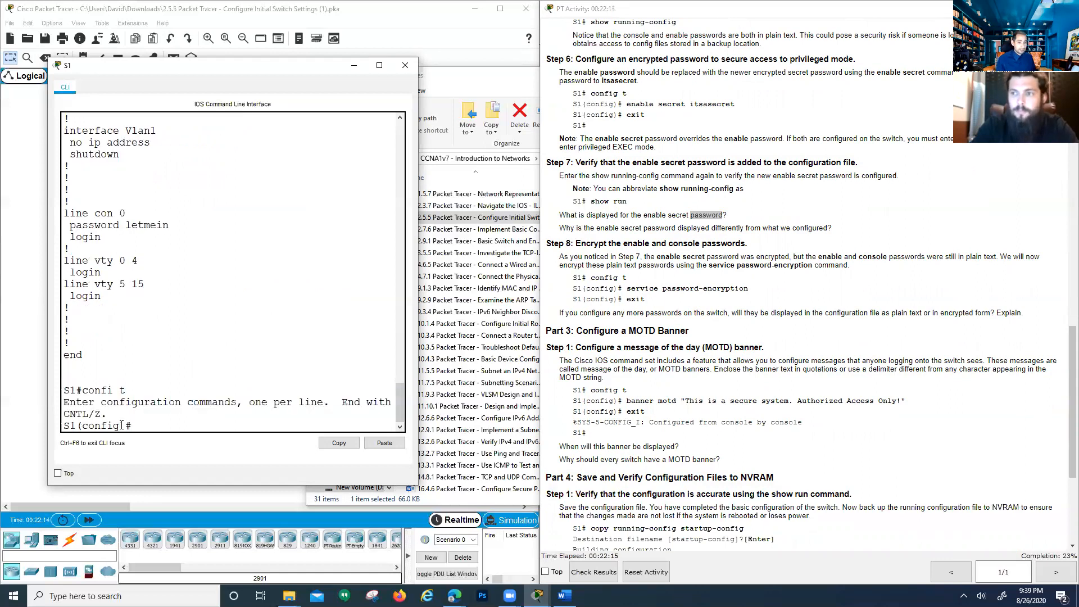
pyautogui.write('s')
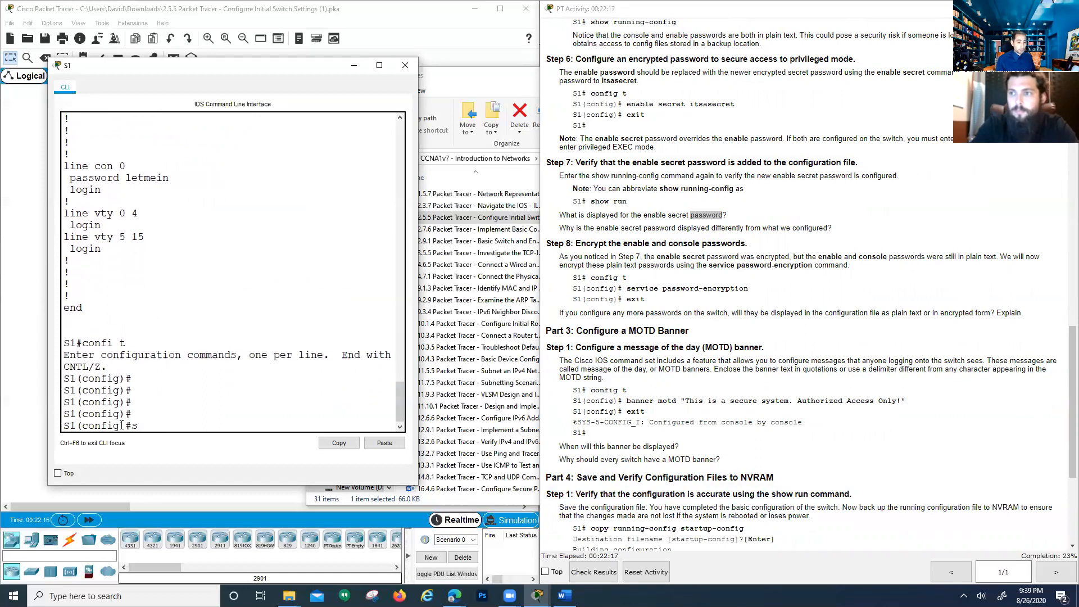
pyautogui.write('ervice pas')
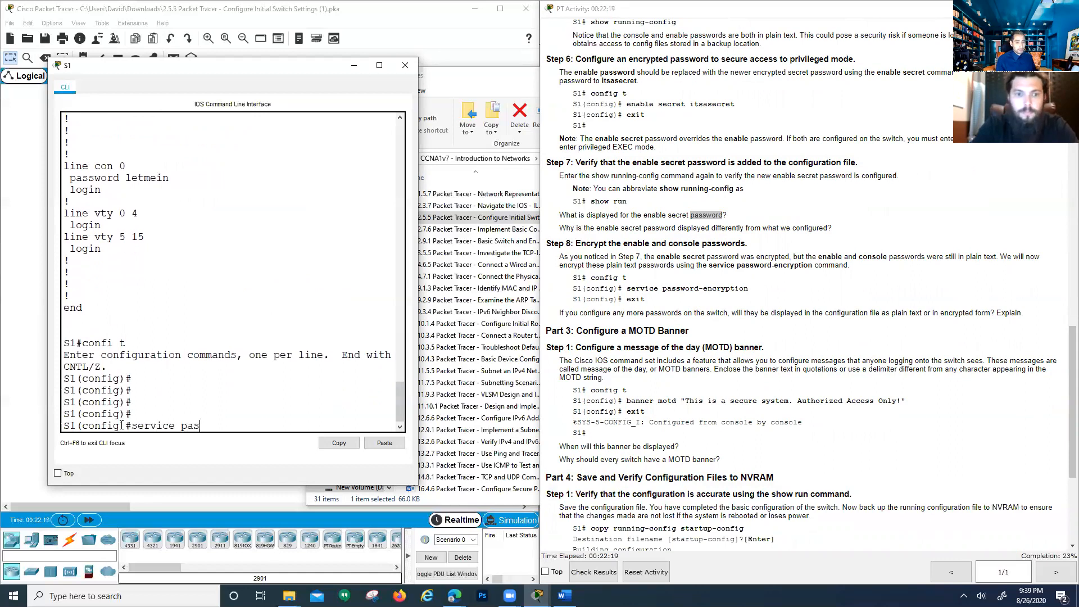
pyautogui.write('sword-encryption')
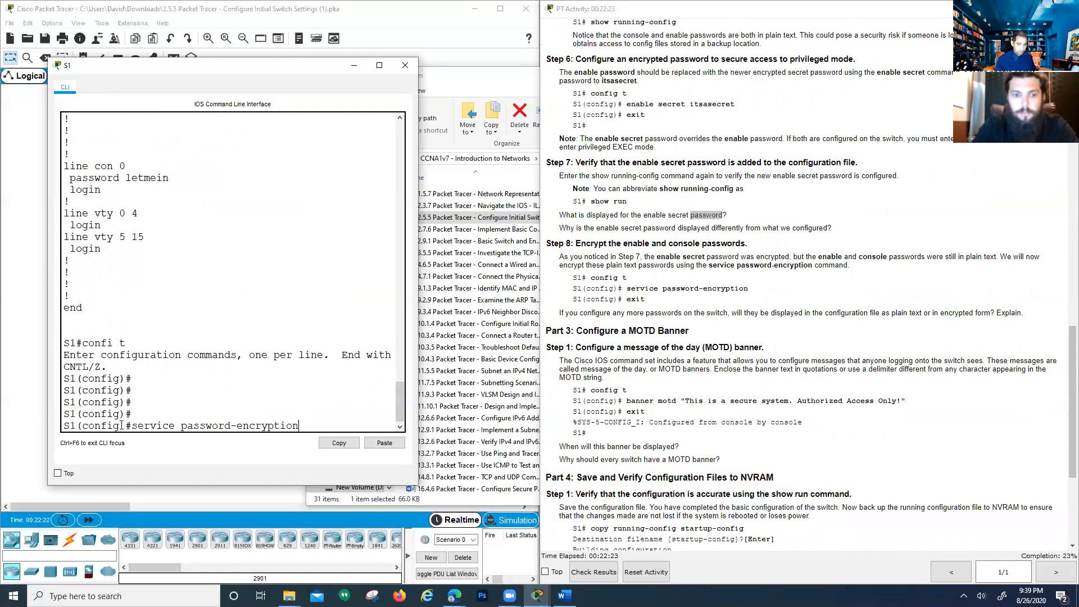
pyautogui.press('Return')
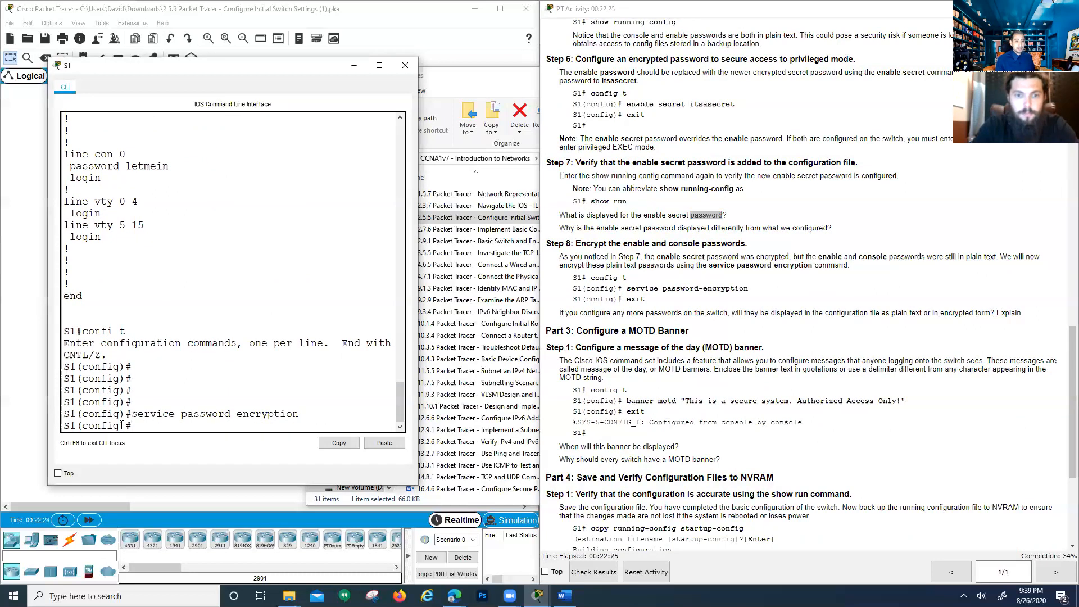
pyautogui.moveTo(163, 167); pyautogui.dragTo(177, 181)
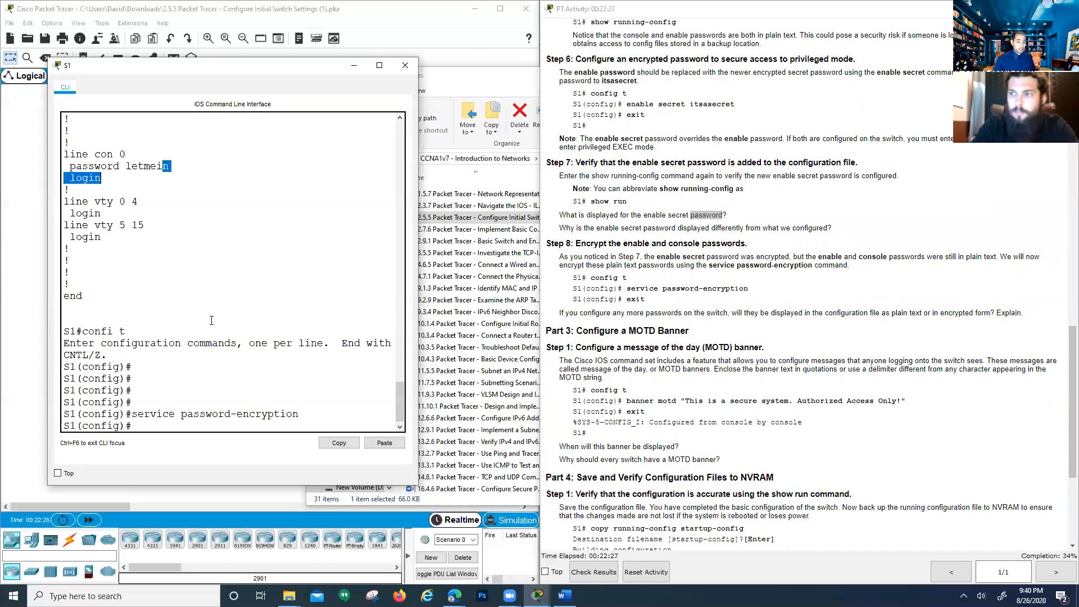
pyautogui.write('exit')
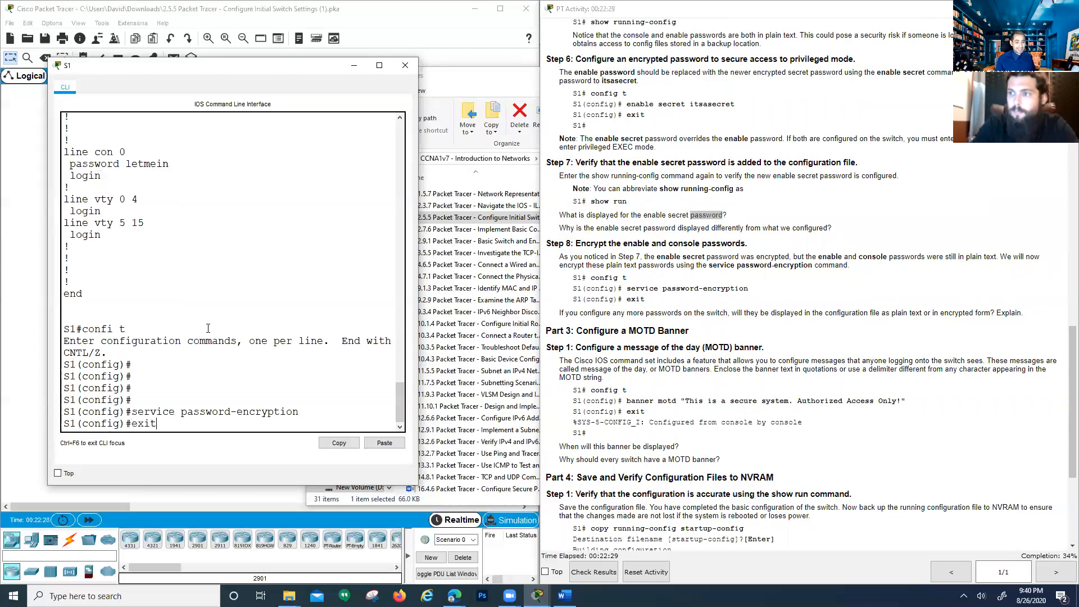
pyautogui.press('Return')
pyautogui.press('Return')
pyautogui.press('Return')
pyautogui.press('Return')
pyautogui.press('Return')
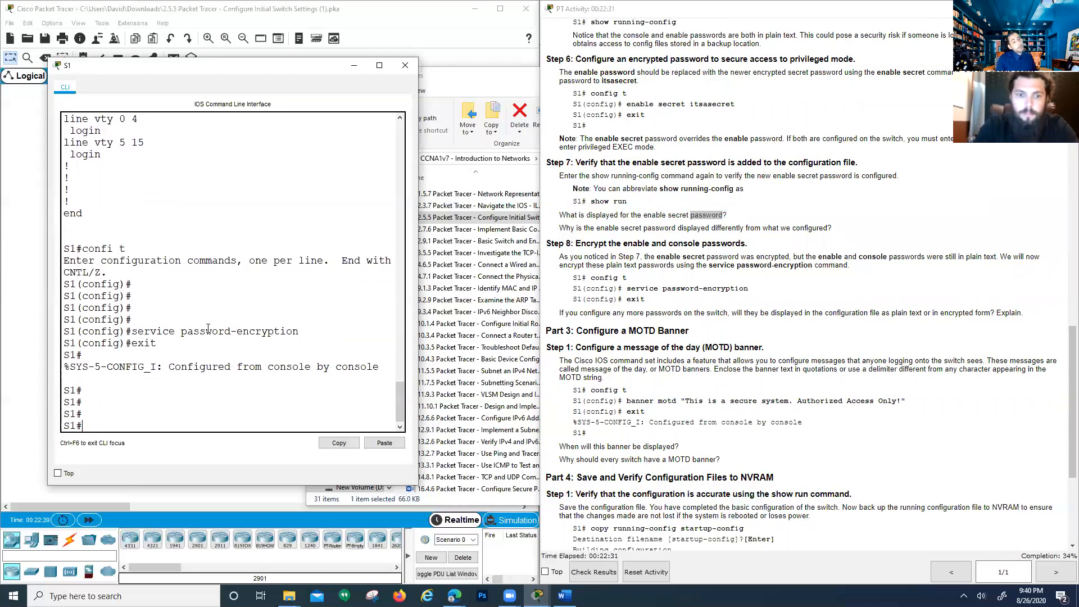
# Run show run and inspect the enable secret hash, enable password and type 7 encrypted console password
pyautogui.write('show run')
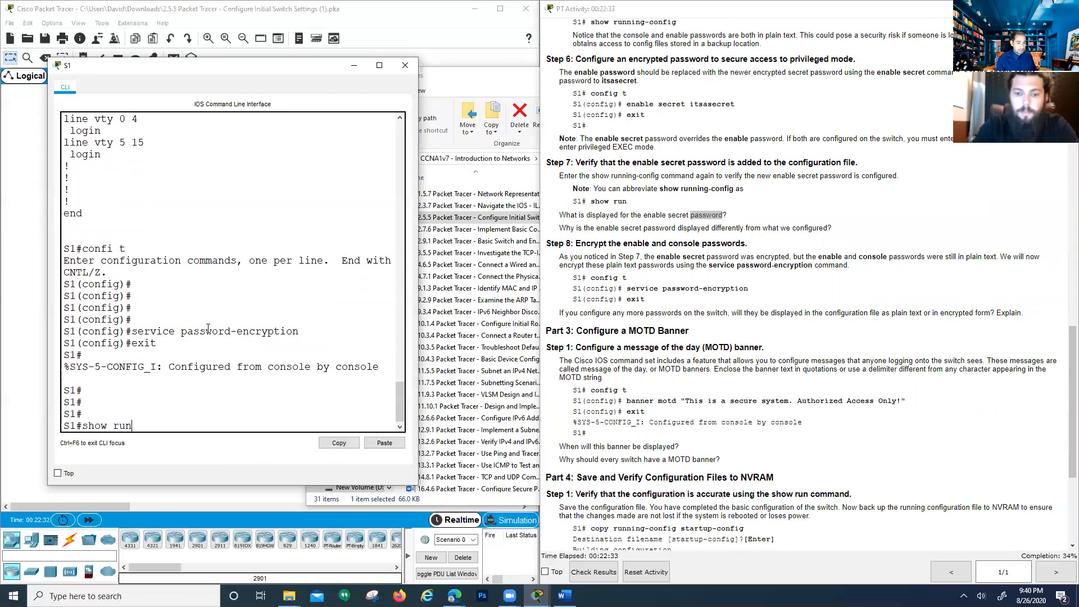
pyautogui.press('Return')
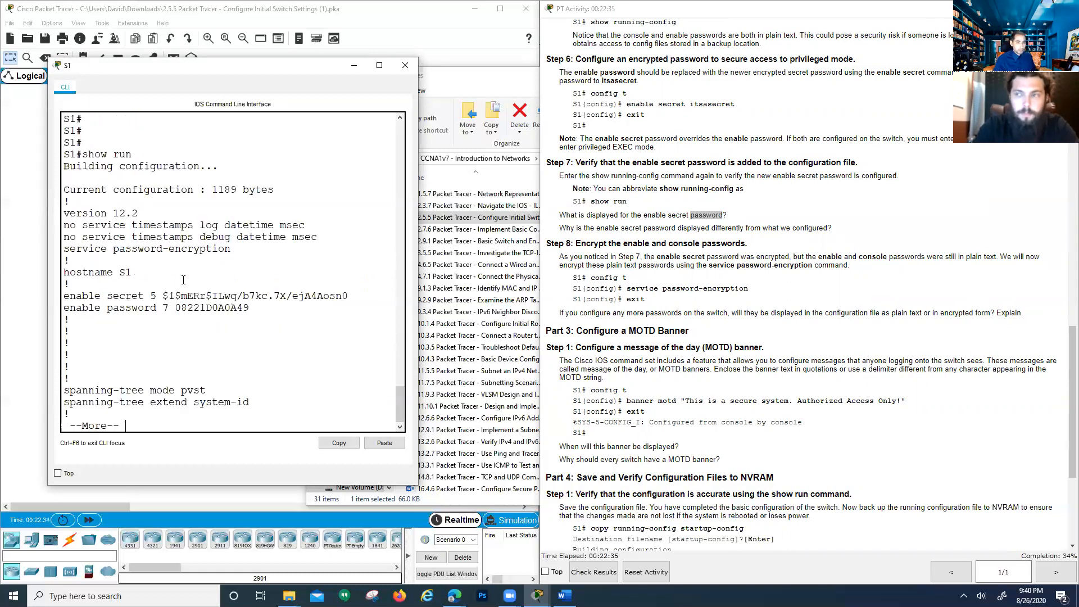
pyautogui.moveTo(96, 299); pyautogui.dragTo(334, 289)
pyautogui.moveTo(251, 310); pyautogui.dragTo(349, 295)
pyautogui.click(245, 318)
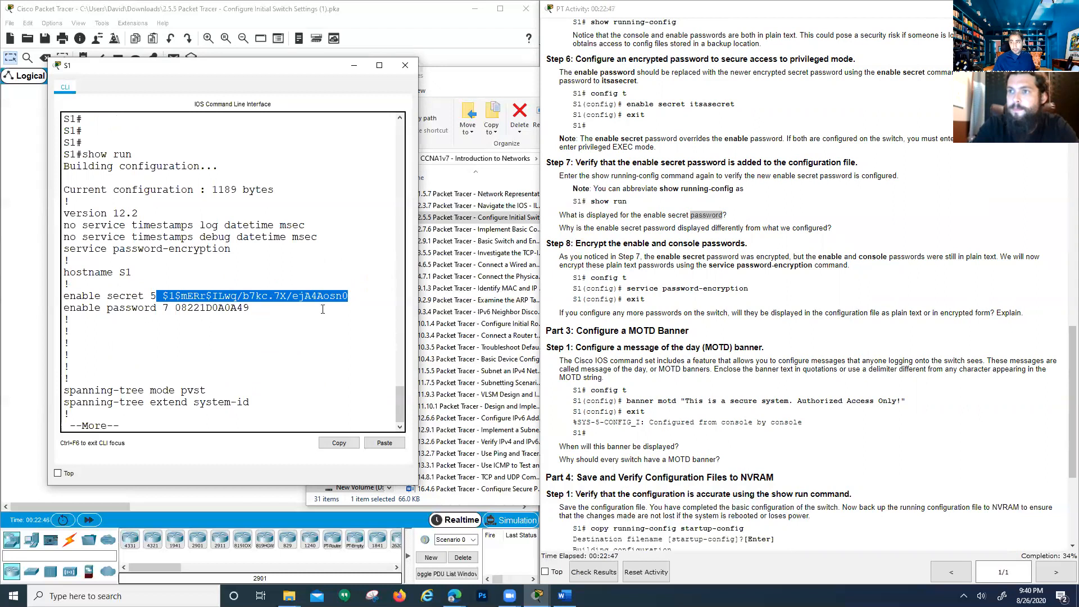
pyautogui.moveTo(131, 295); pyautogui.dragTo(251, 309)
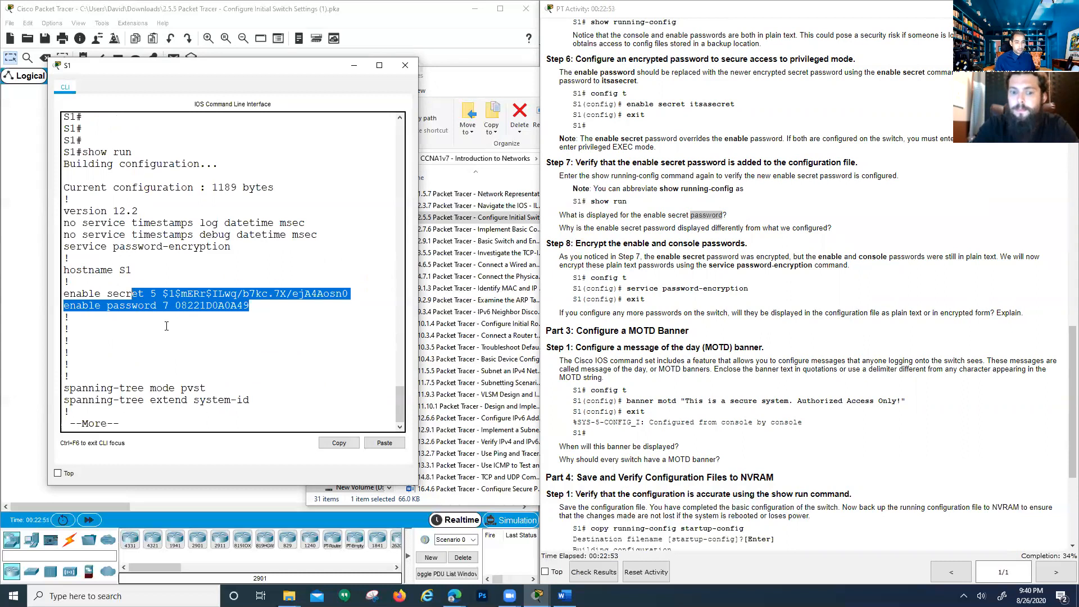
pyautogui.press('space')
pyautogui.press('space')
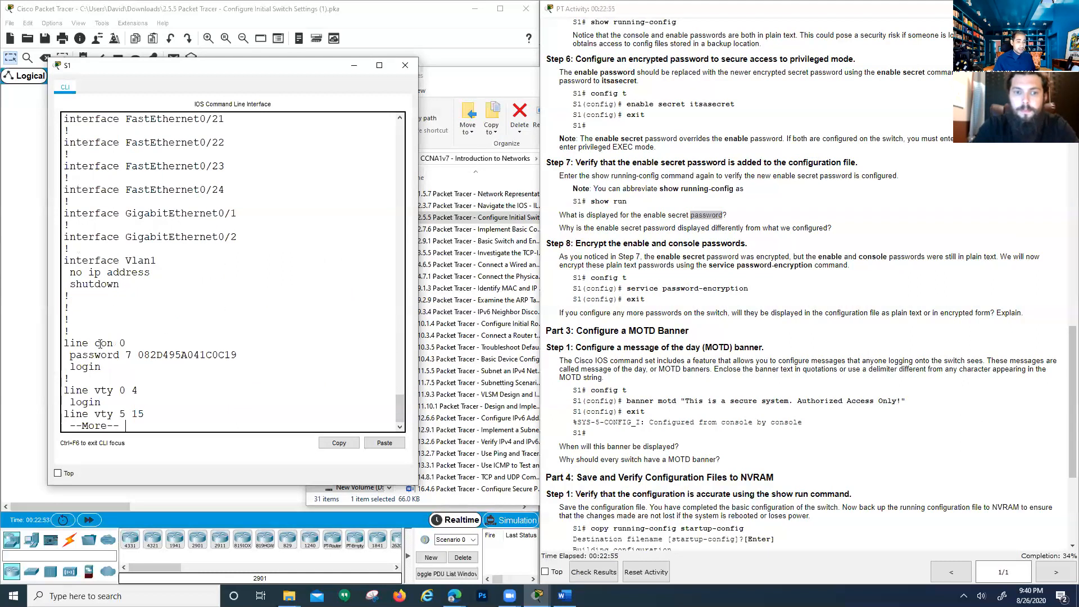
pyautogui.moveTo(69, 355); pyautogui.dragTo(251, 358)
pyautogui.click(245, 361)
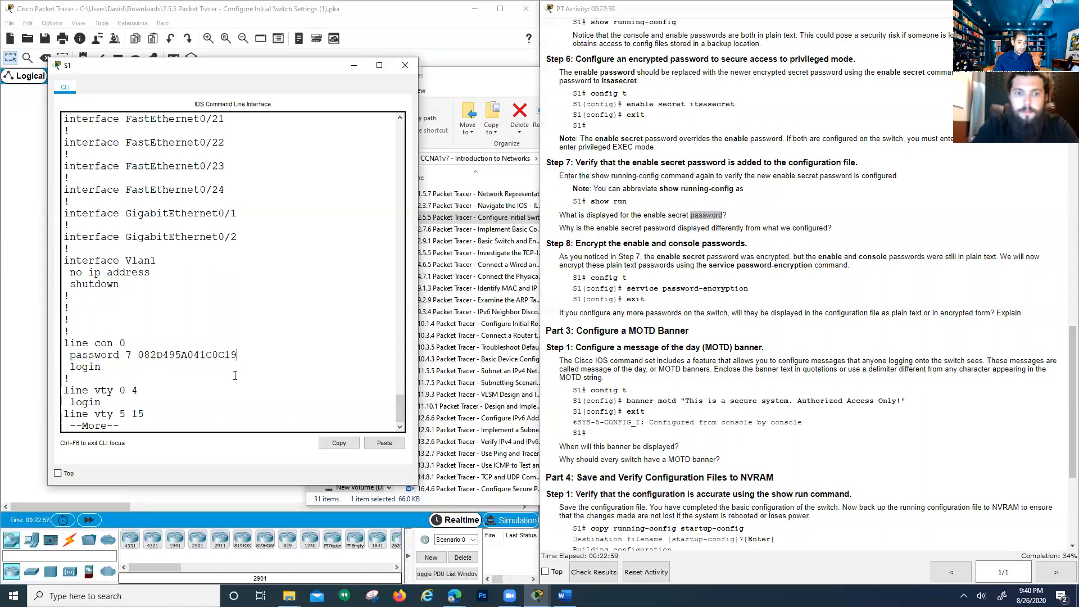
pyautogui.press('space')
# Enter global configuration mode on S1 with config t and check the activity instructions
pyautogui.write('config t')
pyautogui.press('Return')
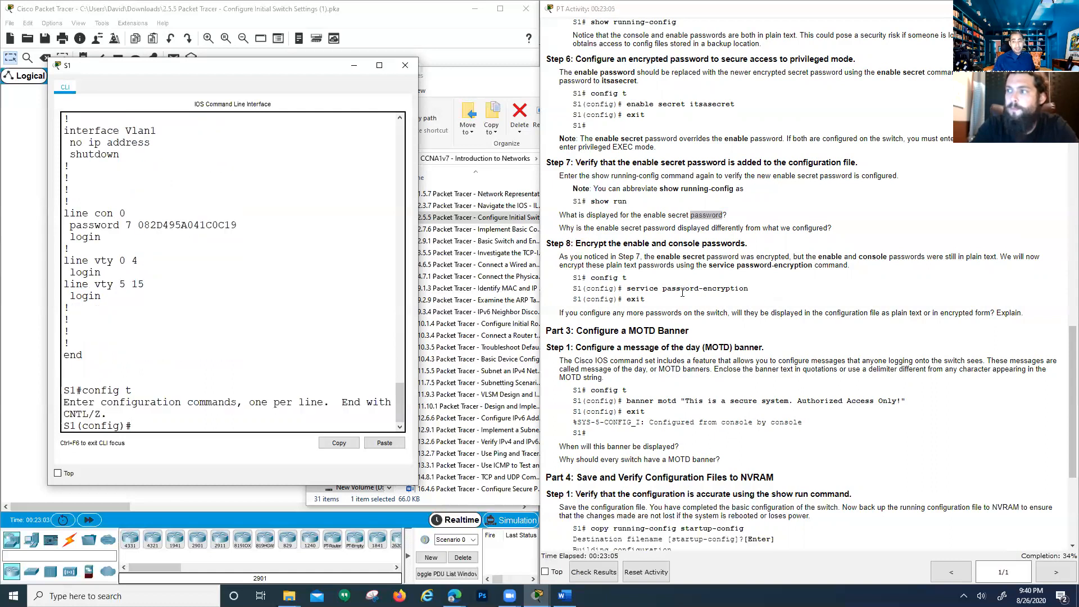
pyautogui.click(700, 288)
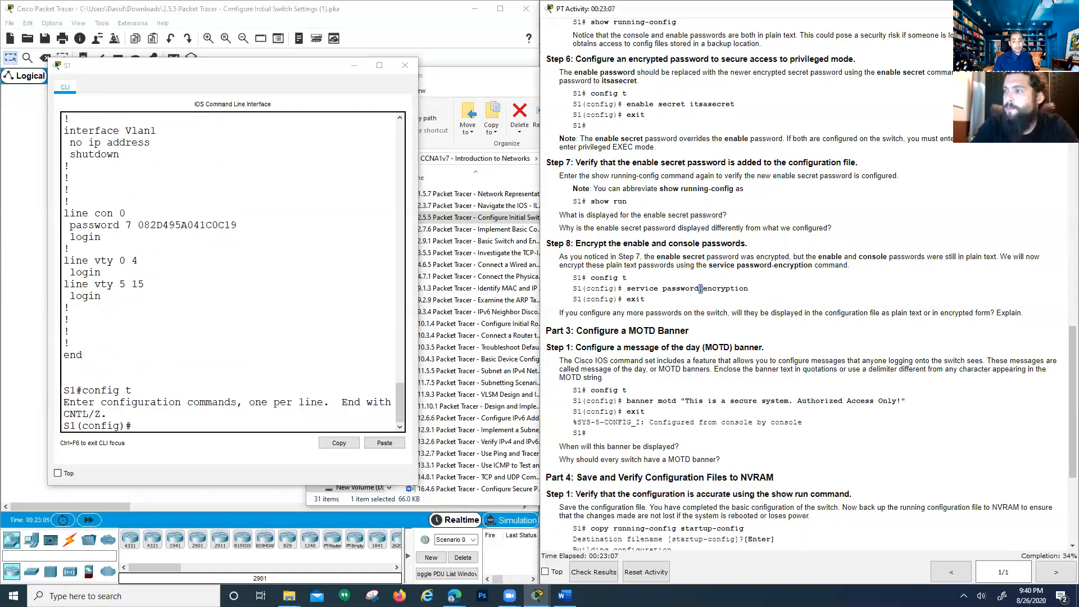
pyautogui.click(162, 425)
# Enable service password-encryption, fixing the rejected 'service password encryption' by adding the hyphen
pyautogui.write('service pas')
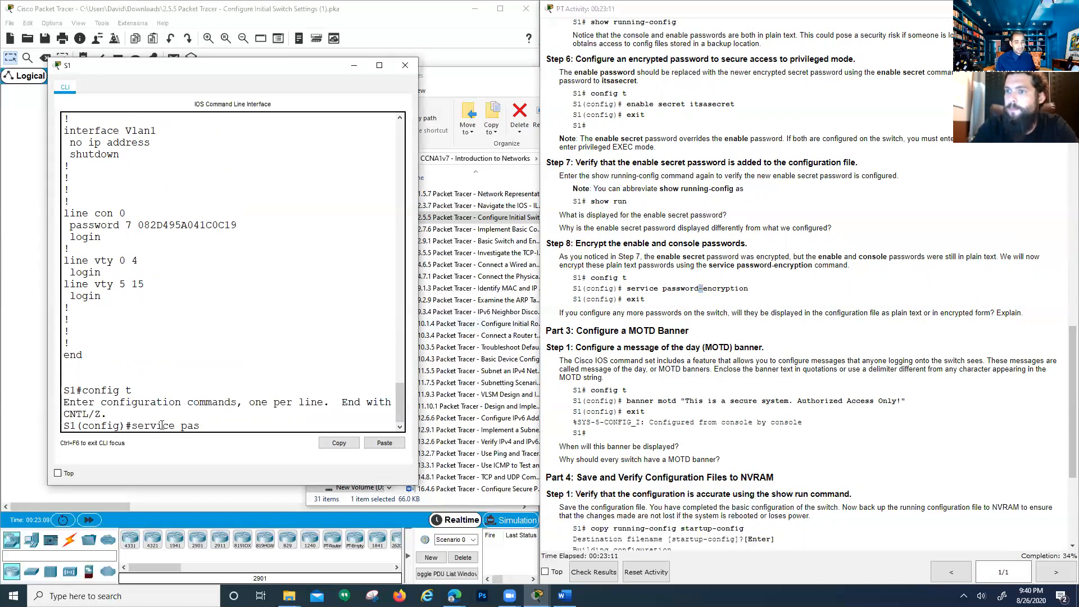
pyautogui.write('sword encryption')
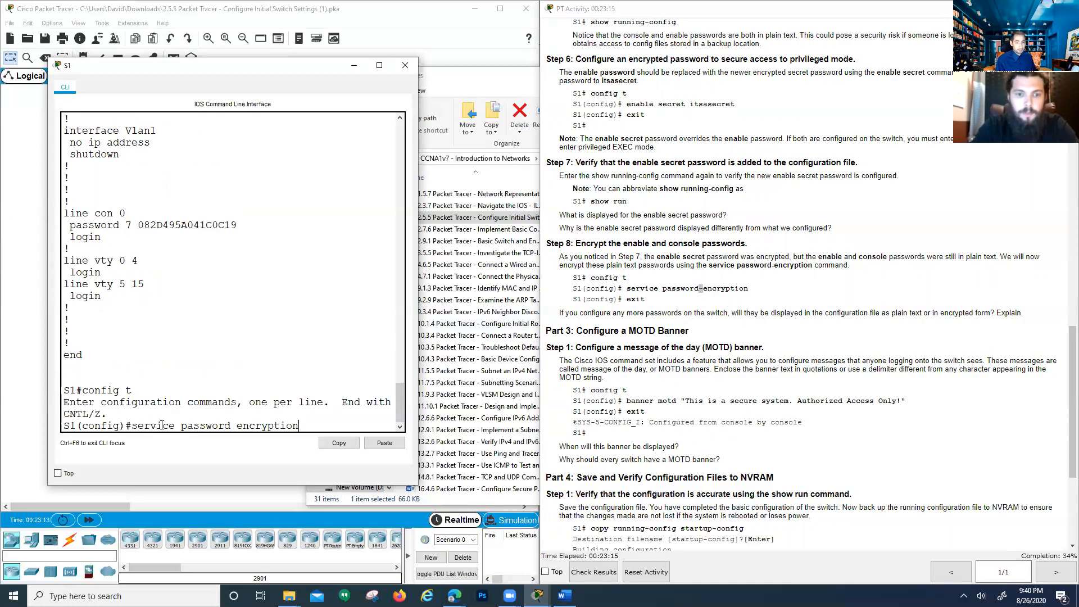
pyautogui.press('Return')
pyautogui.moveTo(165, 414); pyautogui.dragTo(218, 401)
pyautogui.moveTo(238, 391); pyautogui.dragTo(243, 377)
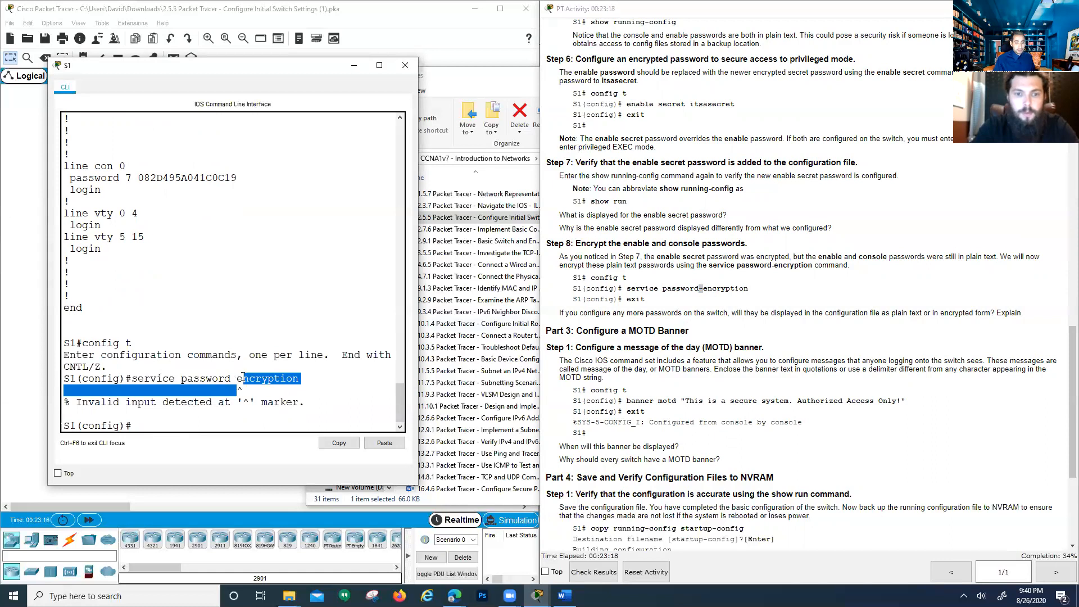
pyautogui.click(201, 425)
pyautogui.press('Up')
pyautogui.press('Left')
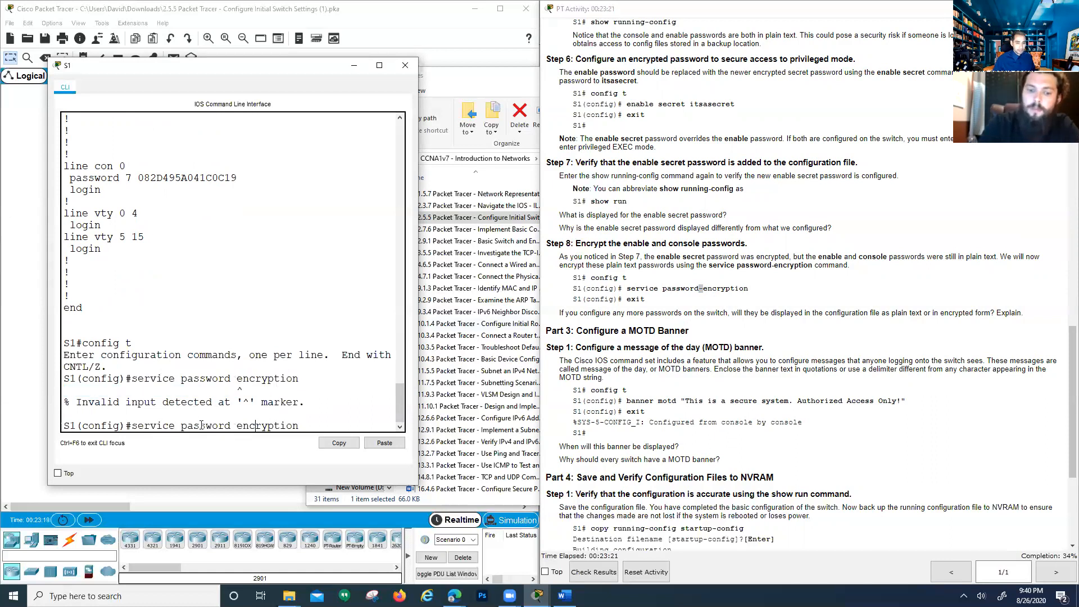
pyautogui.press('BackSpace')
pyautogui.write('-')
pyautogui.press('Return')
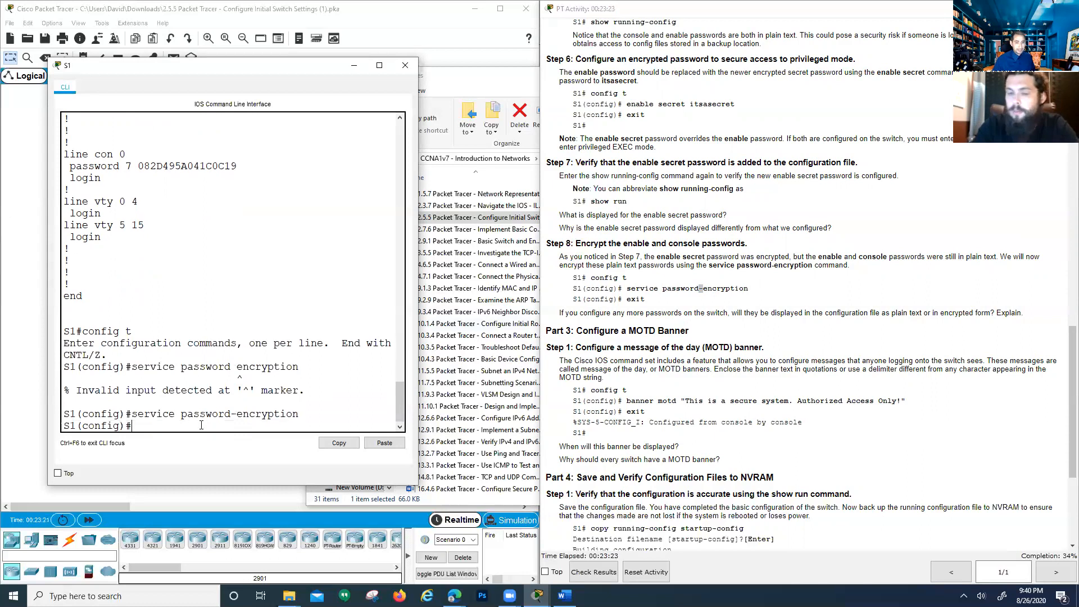
# Review the instructions against the entered command and begin the line vty 0 15 command
pyautogui.click(650, 323)
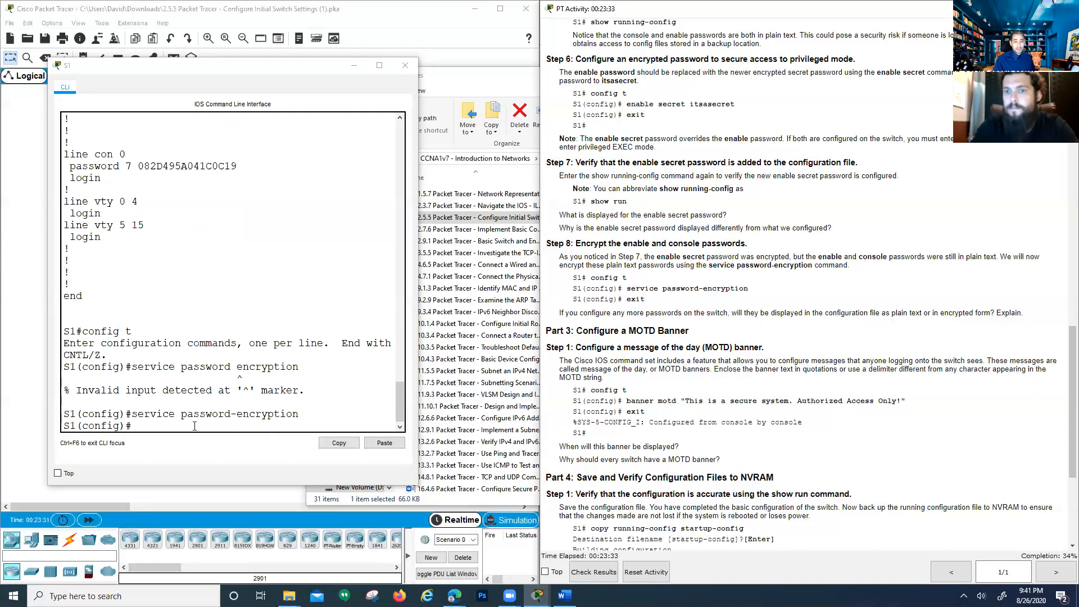
pyautogui.moveTo(150, 414); pyautogui.dragTo(300, 414)
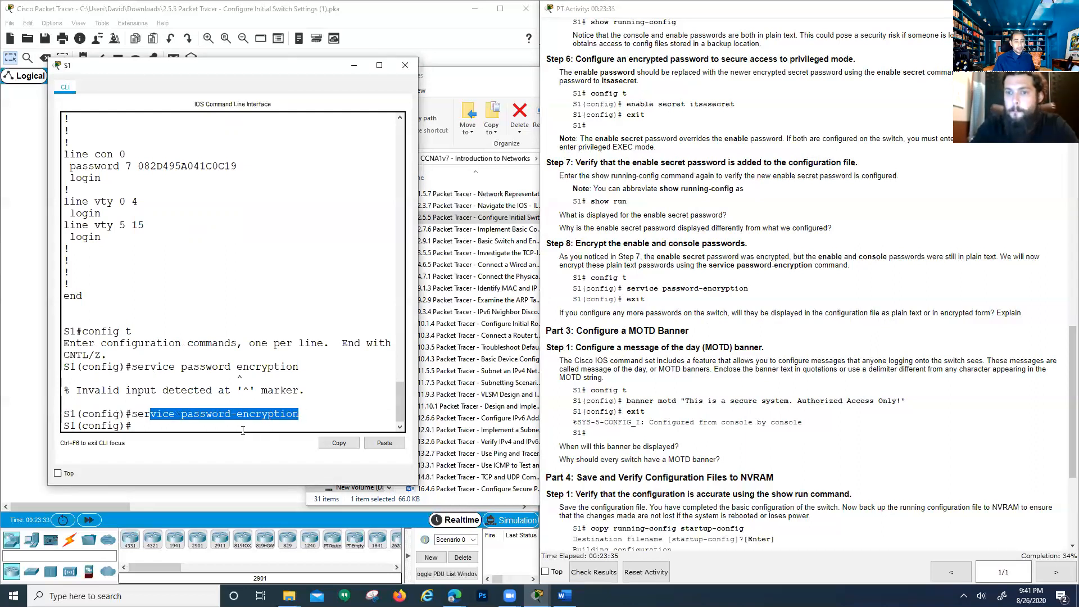
pyautogui.click(245, 427)
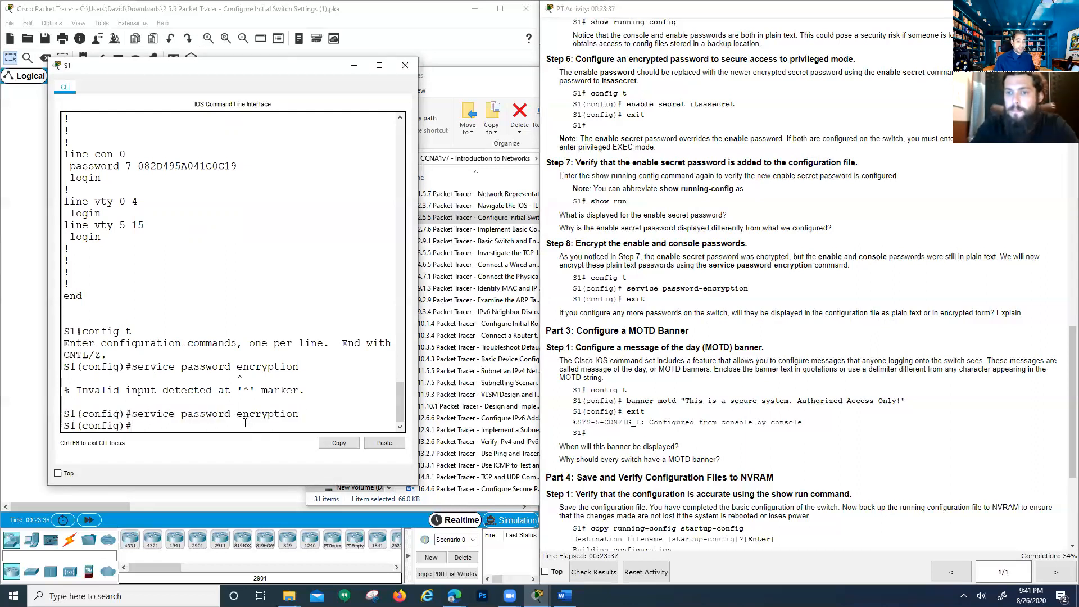
pyautogui.write('line vty 0')
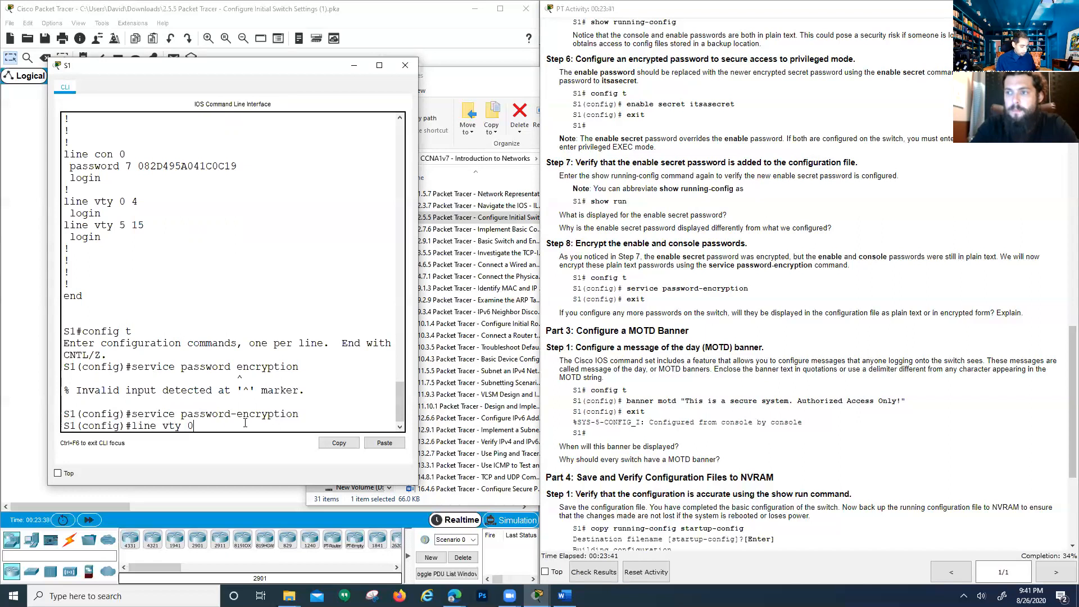
pyautogui.write(' 15')
# Give vty lines 0 15 a login password, enable login, and end back to S1#
pyautogui.press('Return')
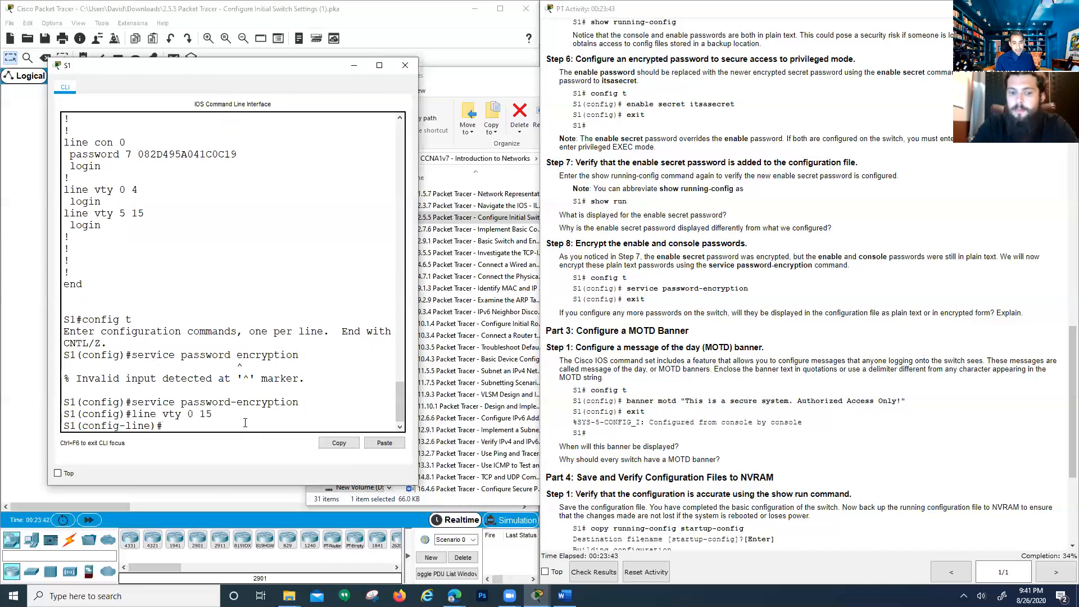
pyautogui.write('passwo')
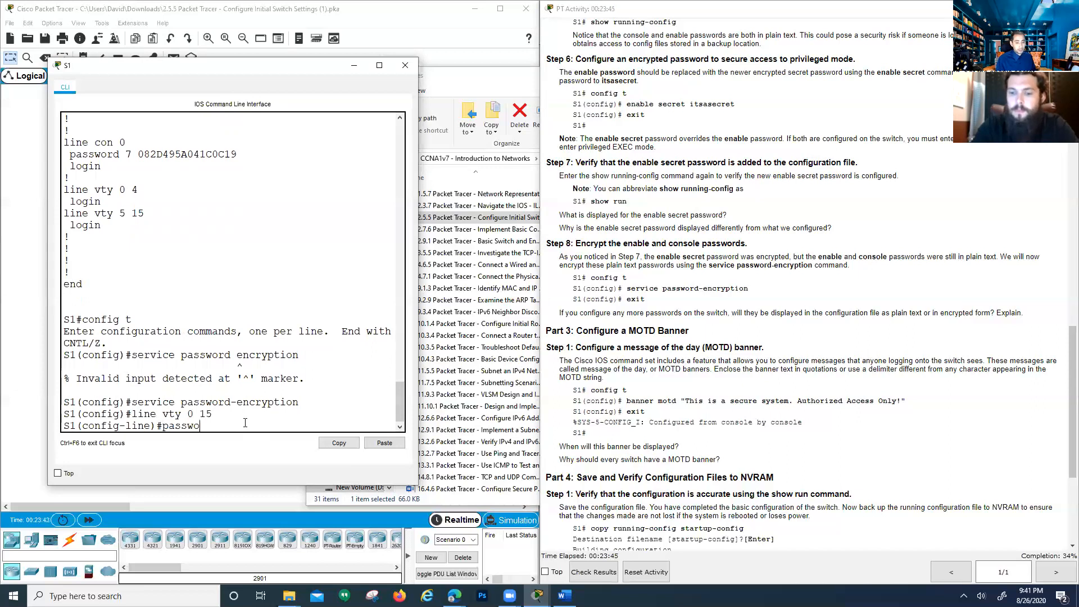
pyautogui.write('rd cisco')
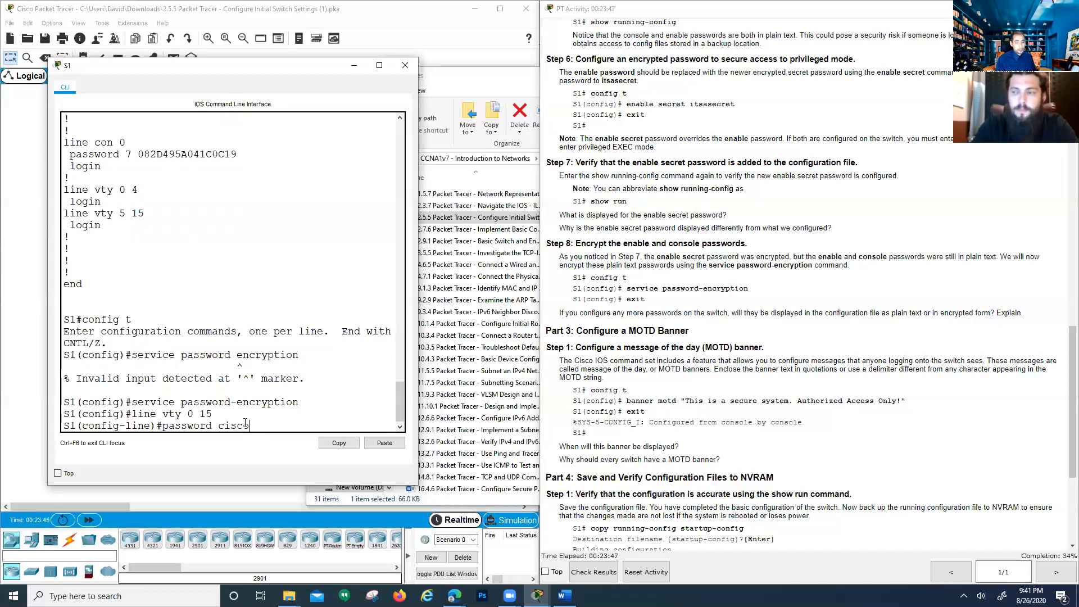
pyautogui.press('Return')
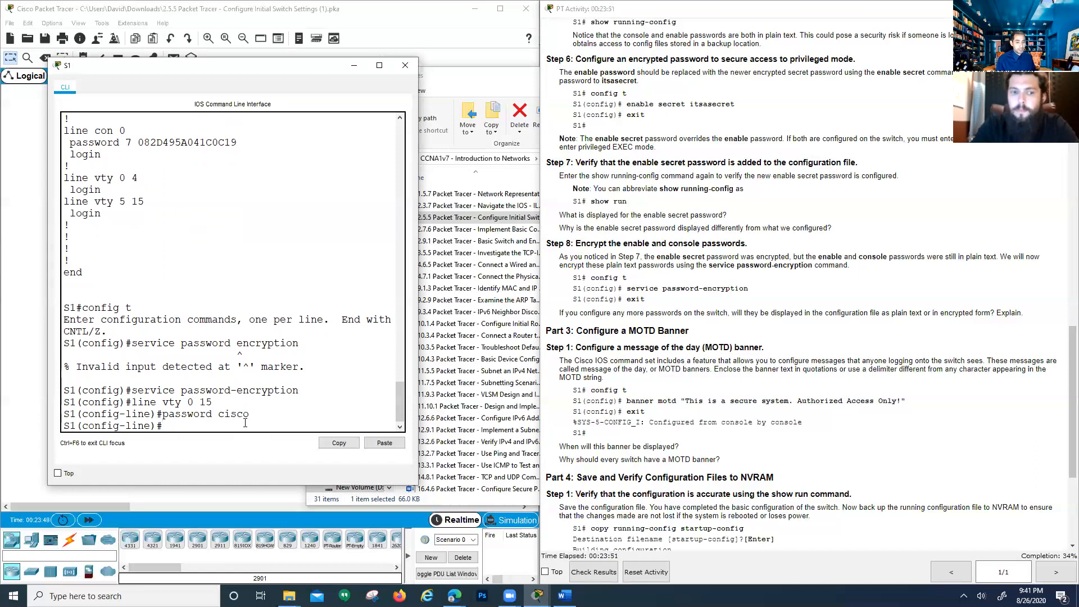
pyautogui.write('login')
pyautogui.press('Return')
pyautogui.write('end')
pyautogui.press('Return')
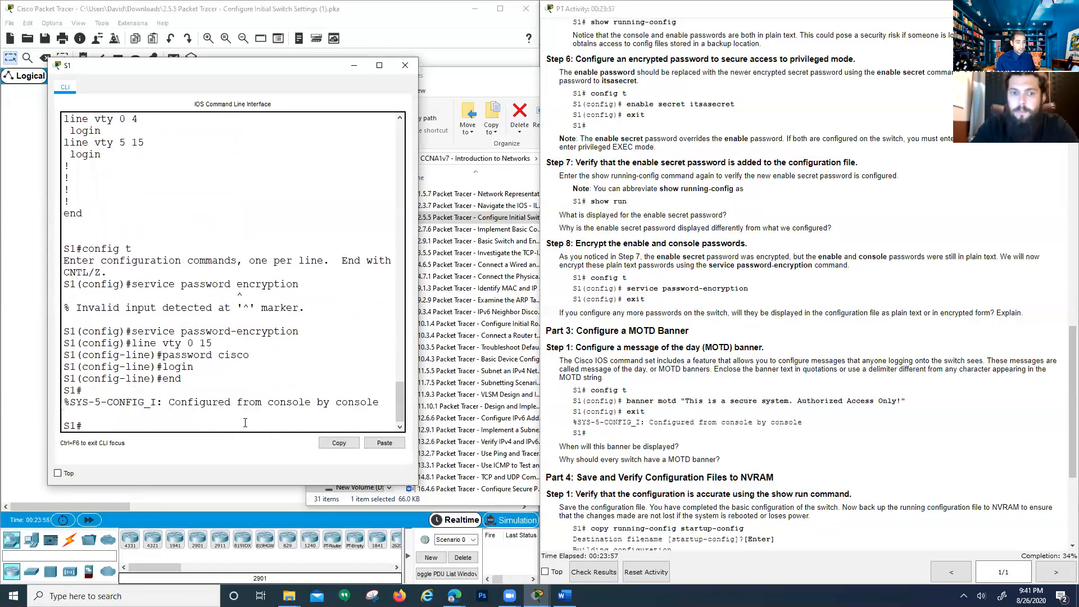
pyautogui.press('Return')
pyautogui.press('Return')
pyautogui.press('Return')
# Run show run and page to the type 7 encrypted console and vty password entries
pyautogui.write('show ru')
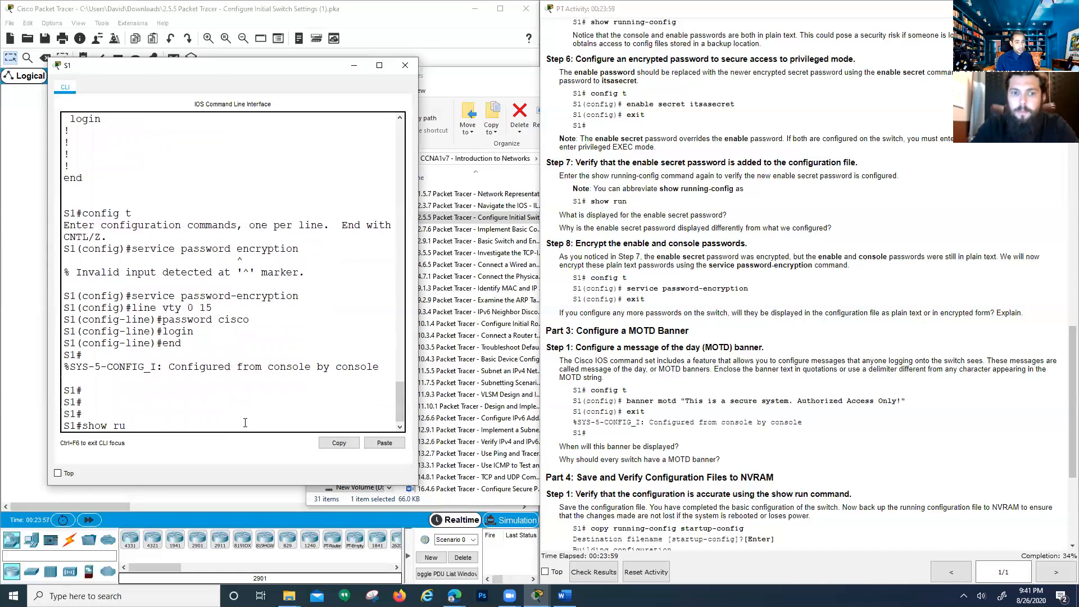
pyautogui.write('n')
pyautogui.press('Return')
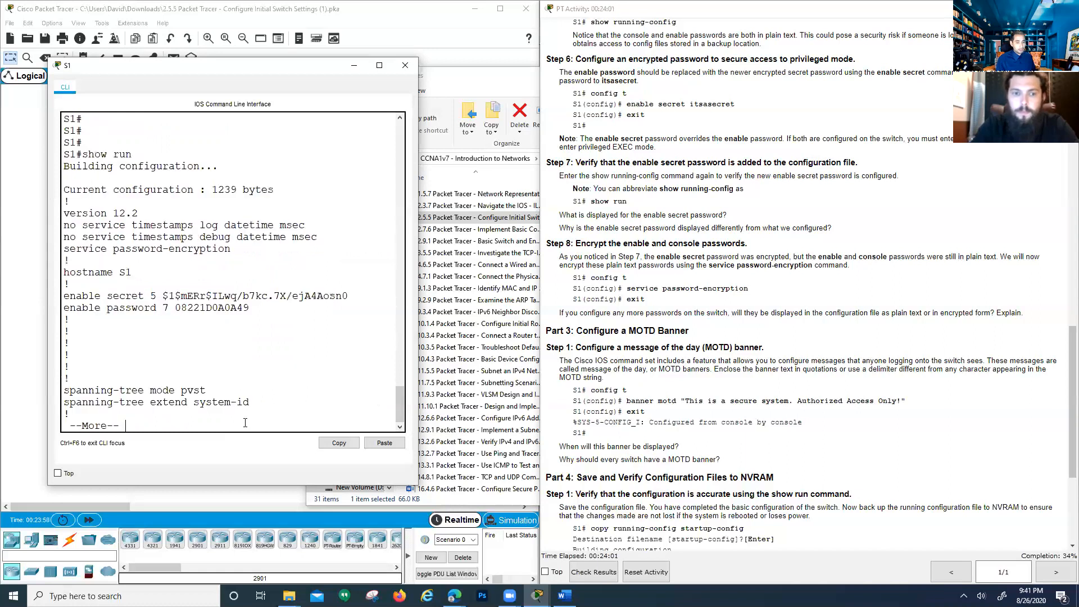
pyautogui.press('space')
pyautogui.press('space')
pyautogui.press('space')
pyautogui.press('space')
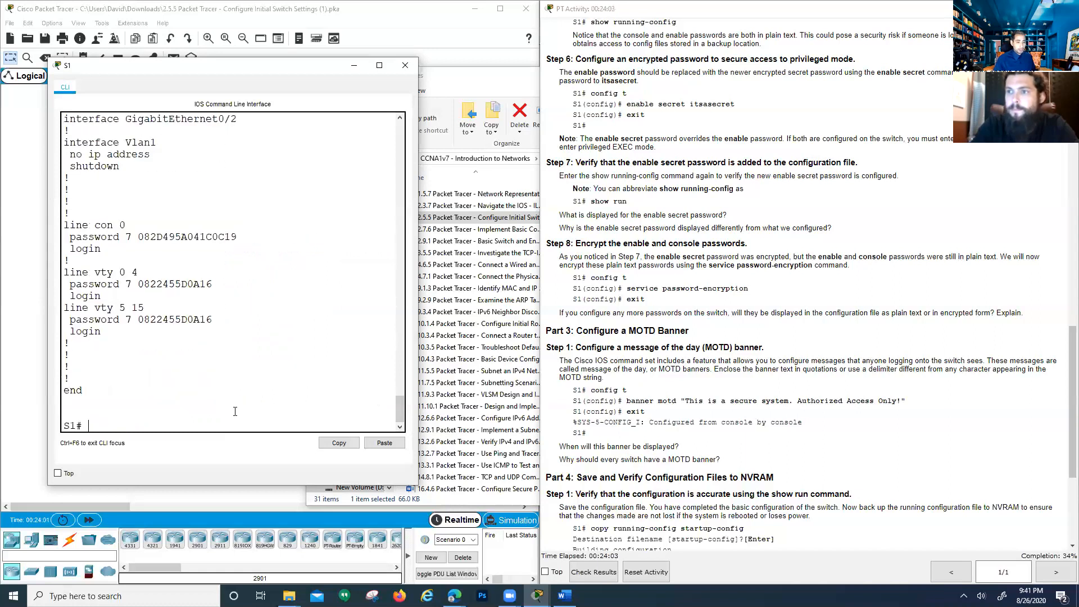
pyautogui.moveTo(212, 319); pyautogui.dragTo(70, 319)
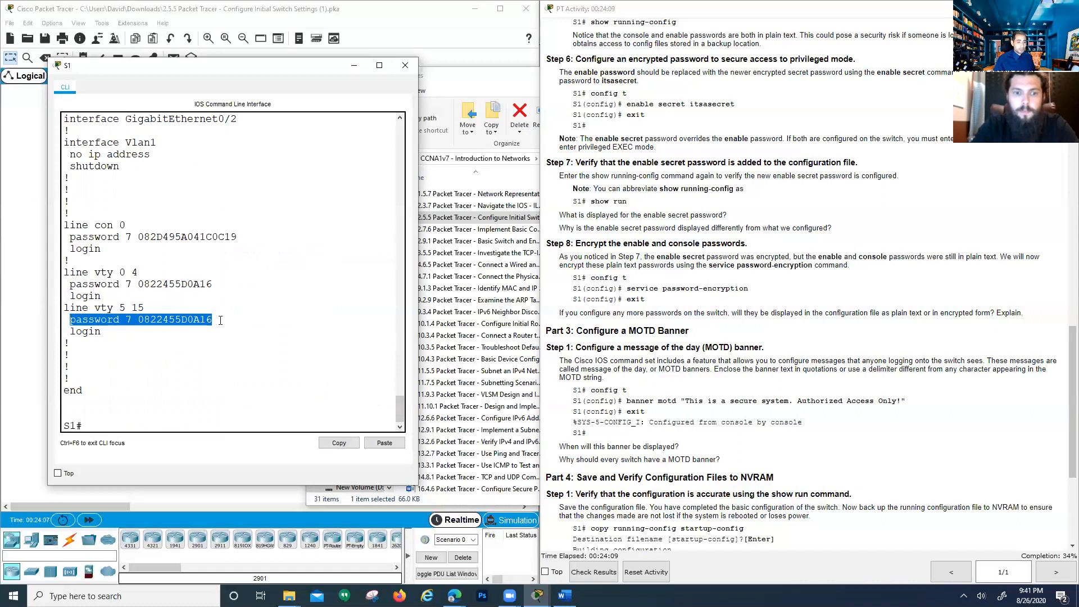
pyautogui.moveTo(218, 320); pyautogui.dragTo(181, 319)
pyautogui.click(157, 275)
pyautogui.scroll(-1, 193, 304)
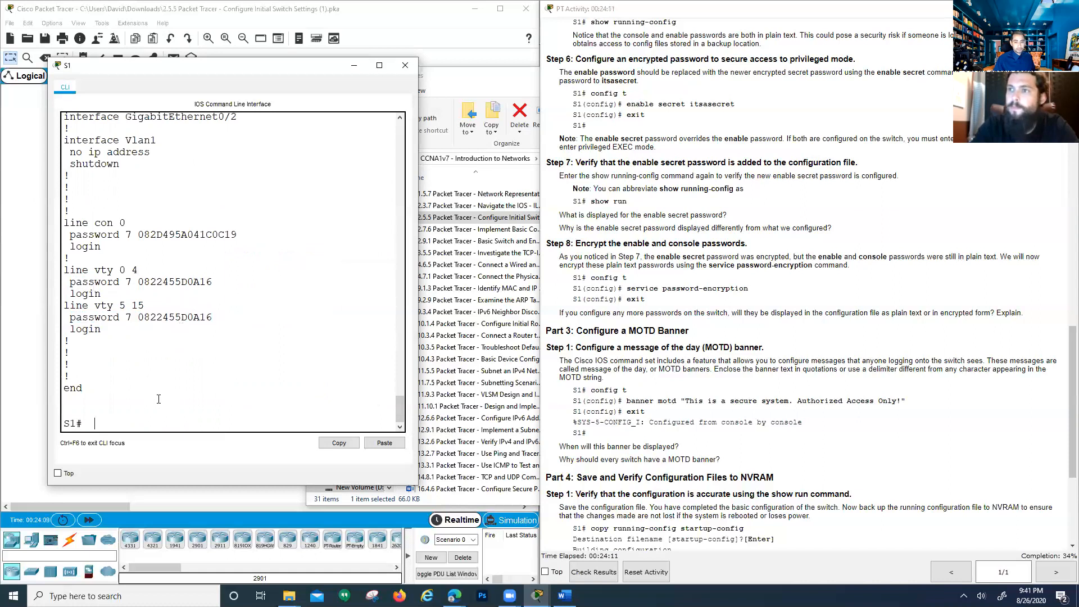
# Scroll the instructions to Part 5 and re-enter global configuration with conf t
pyautogui.scroll(-3, 628, 337)
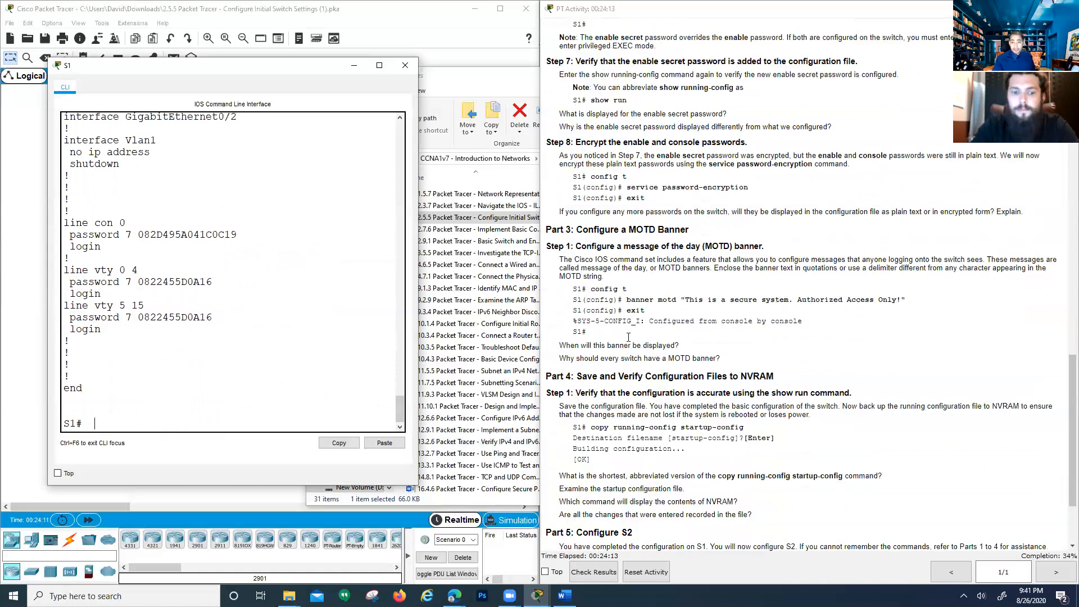
pyautogui.scroll(-3, 629, 337)
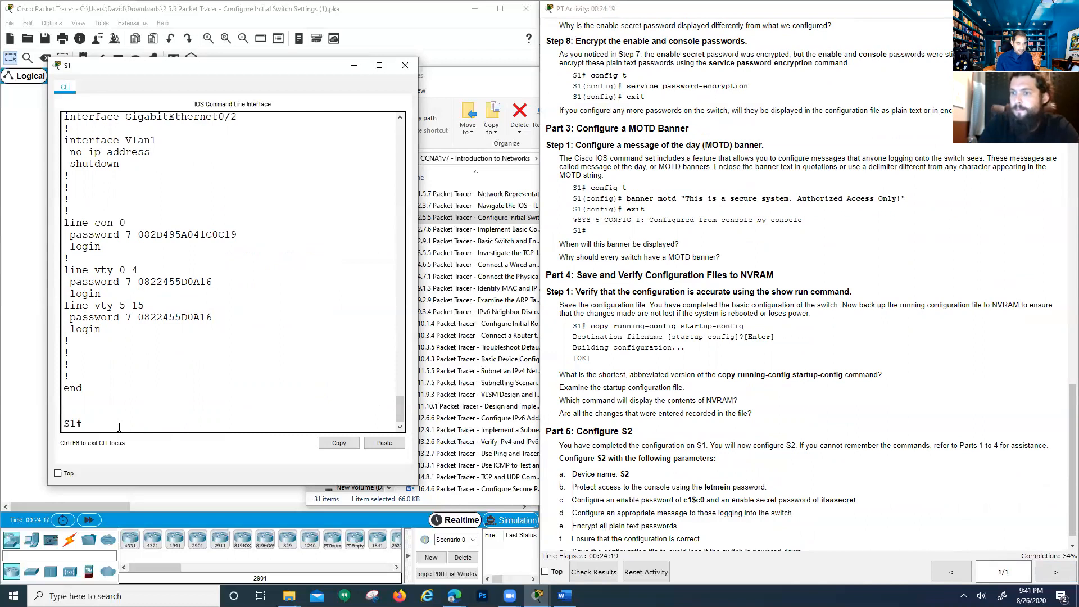
pyautogui.write('conf t')
pyautogui.press('Return')
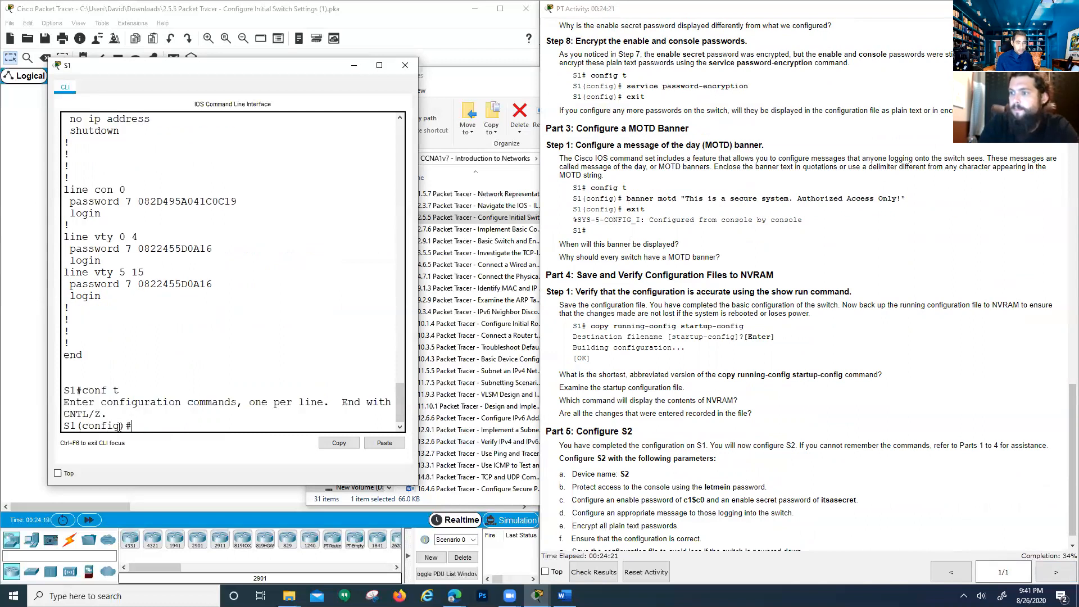
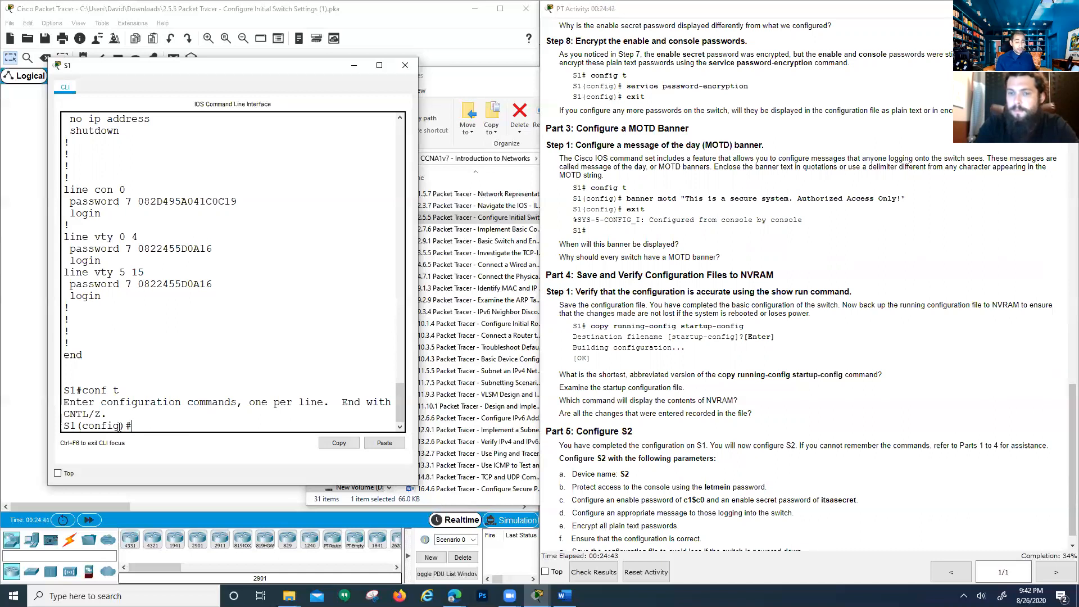
# Type benner motd and paste the banner text 'This is a secure system. Authorized Access Only!' after it
pyautogui.write('benner motd')
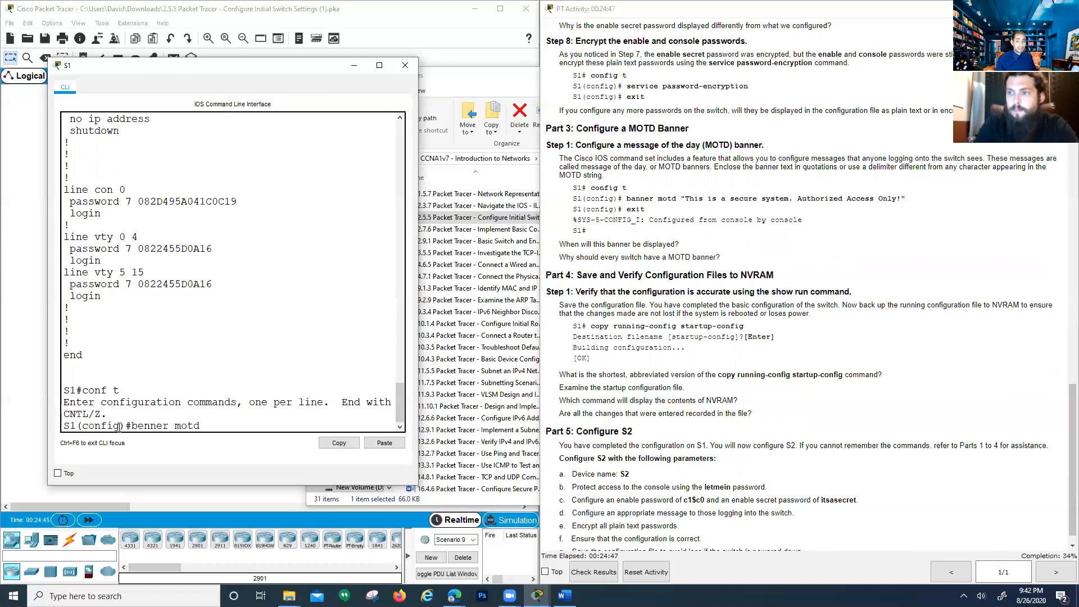
pyautogui.write(' "')
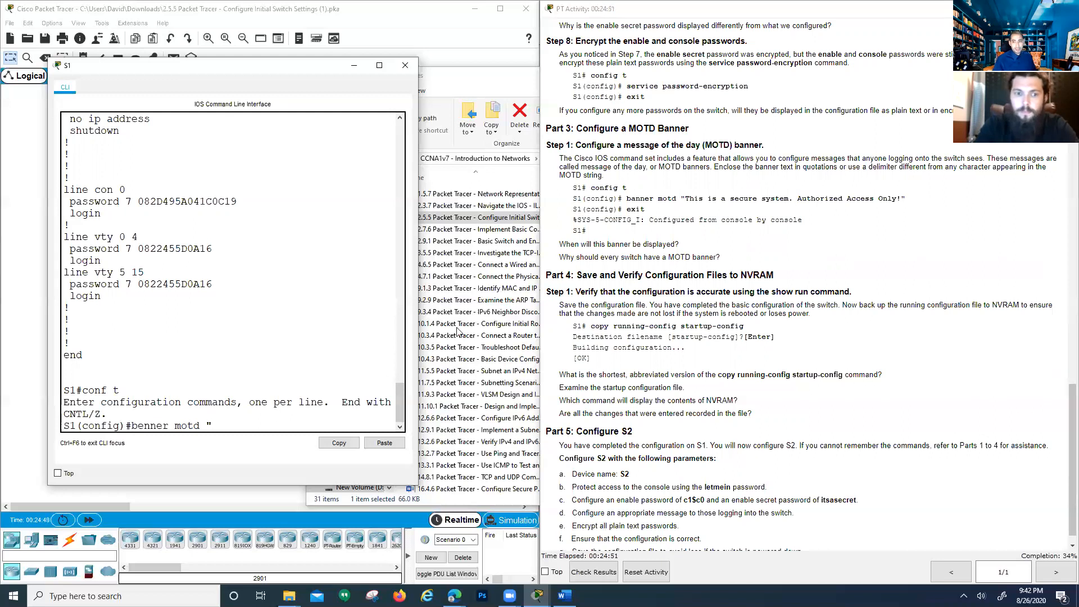
pyautogui.click(685, 199)
pyautogui.moveTo(683, 198); pyautogui.dragTo(908, 204)
pyautogui.press('super+c')
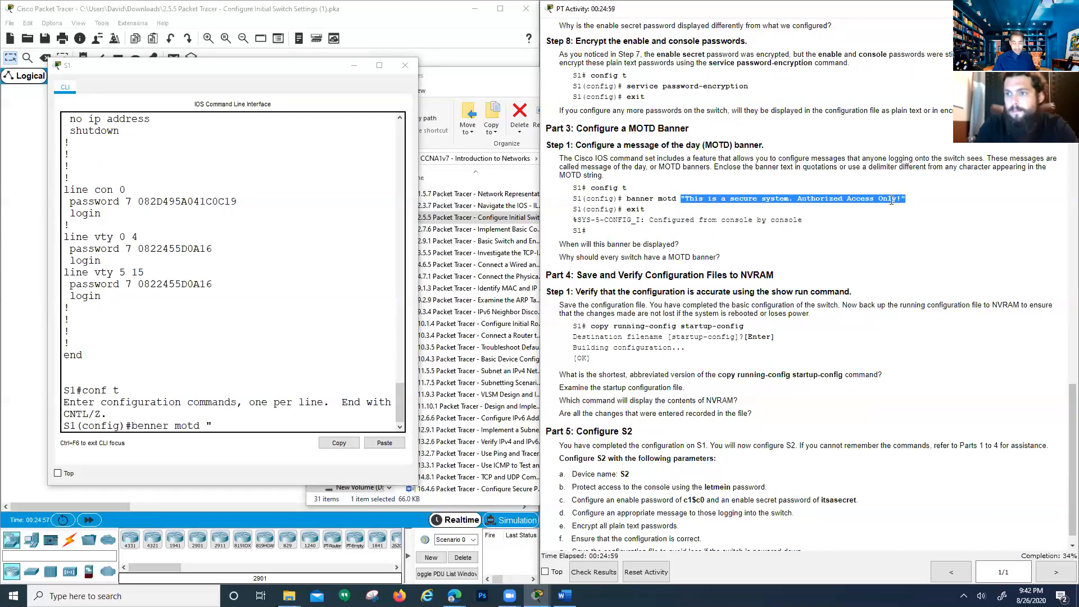
pyautogui.rightClick(218, 426)
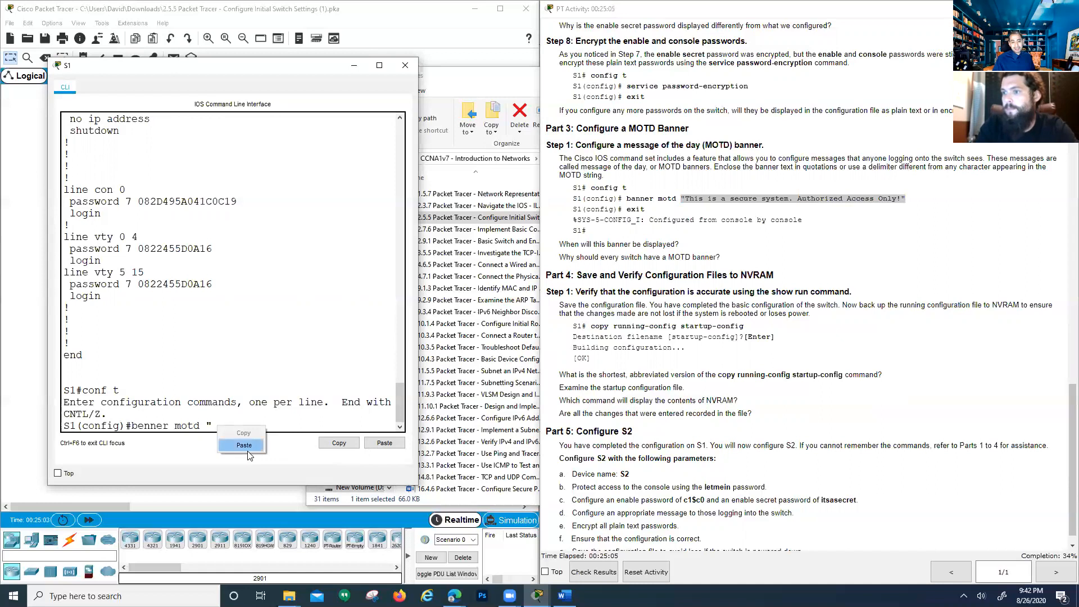
pyautogui.click(390, 458)
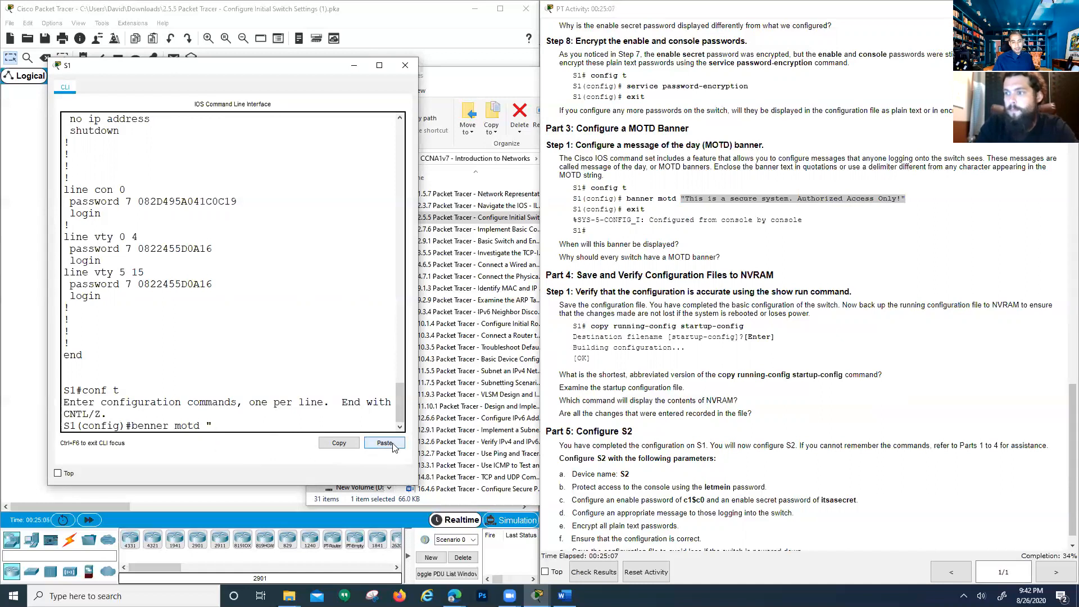
pyautogui.click(384, 443)
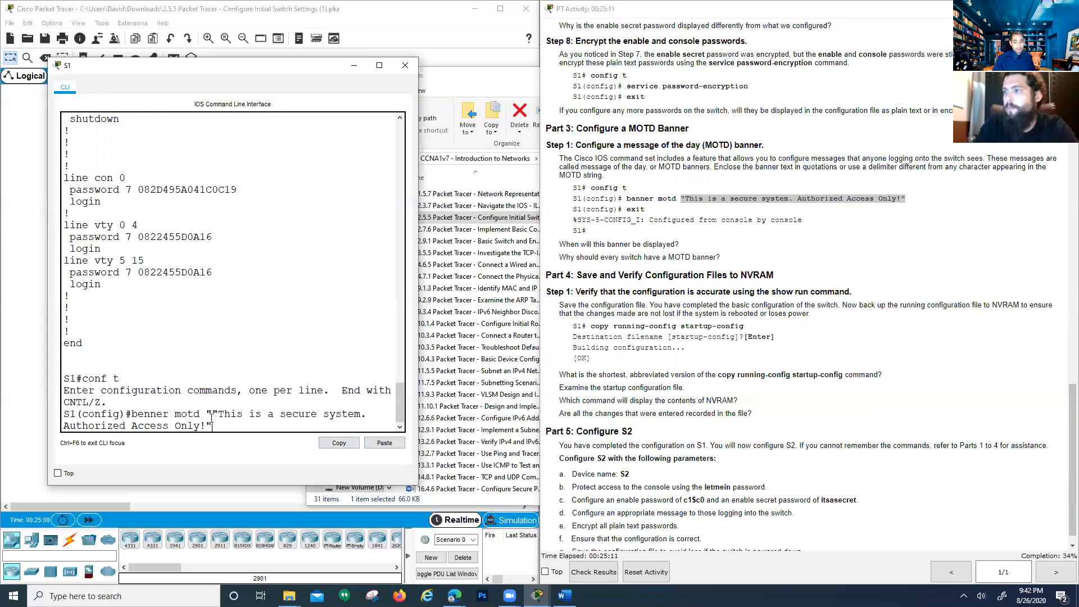
# Remove the duplicate quote mark and submit the misspelled banner command, which S1 rejects as invalid
pyautogui.moveTo(207, 412)
pyautogui.mouseDown()
pyautogui.moveTo(64, 413)
pyautogui.moveTo(220, 411)
pyautogui.mouseUp()
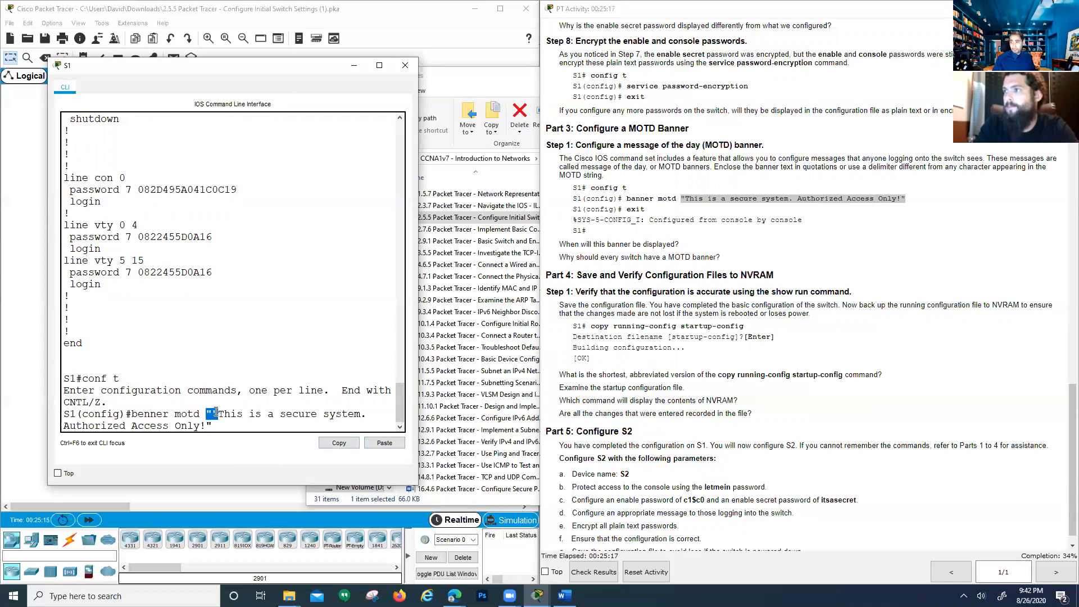
pyautogui.doubleClick(205, 413)
pyautogui.doubleClick(209, 413)
pyautogui.doubleClick(215, 414)
pyautogui.write('"')
pyautogui.press('Left')
pyautogui.press('Left')
pyautogui.press('Left')
pyautogui.press('Left')
pyautogui.press('Left')
pyautogui.press('Left')
pyautogui.press('Left')
pyautogui.press('Left')
pyautogui.press('Left')
pyautogui.press('Left')
pyautogui.press('Left')
pyautogui.press('Left')
pyautogui.press('Left')
pyautogui.press('Left')
pyautogui.press('Left')
pyautogui.press('Left')
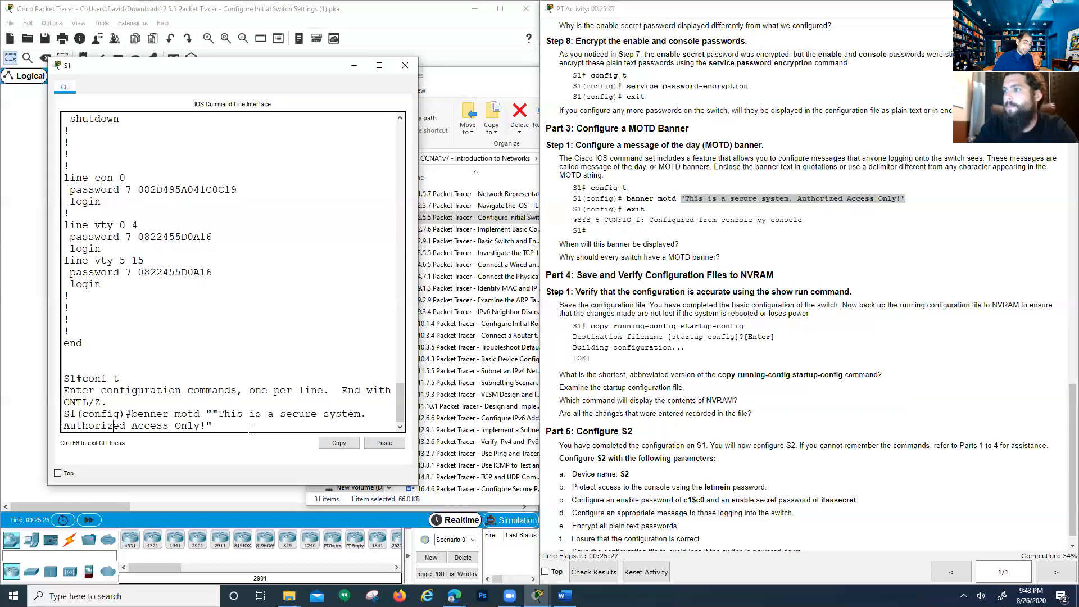
pyautogui.press('BackSpace')
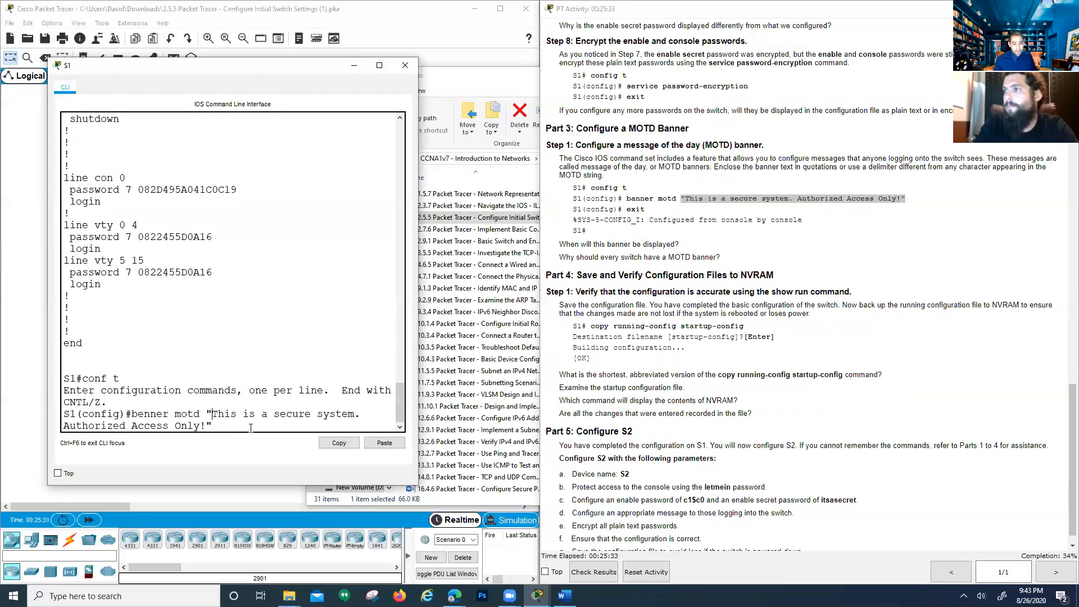
pyautogui.press('Left')
pyautogui.press('End')
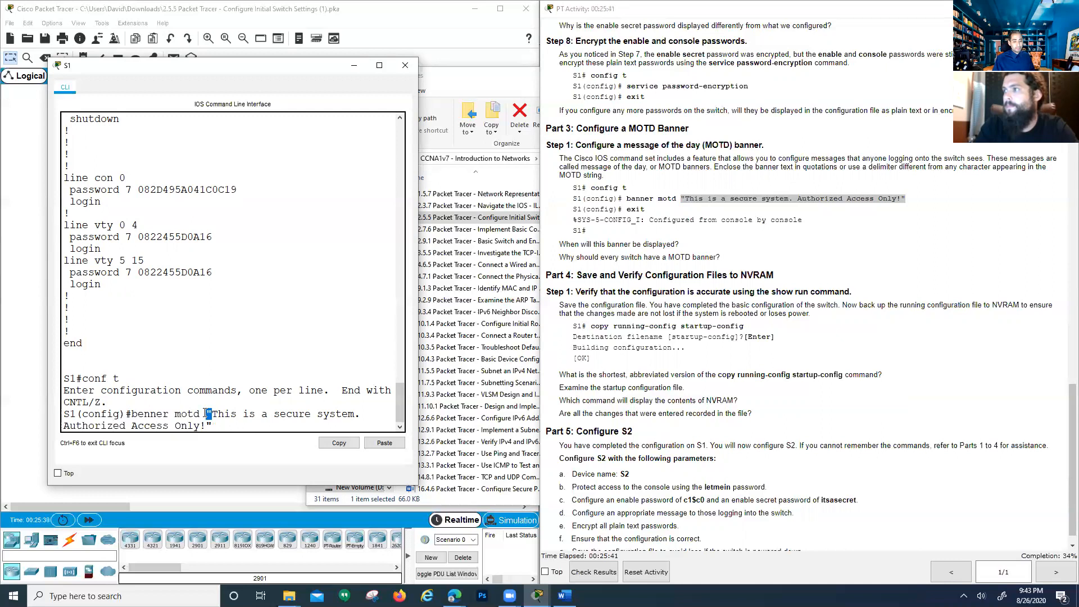
pyautogui.click(213, 426)
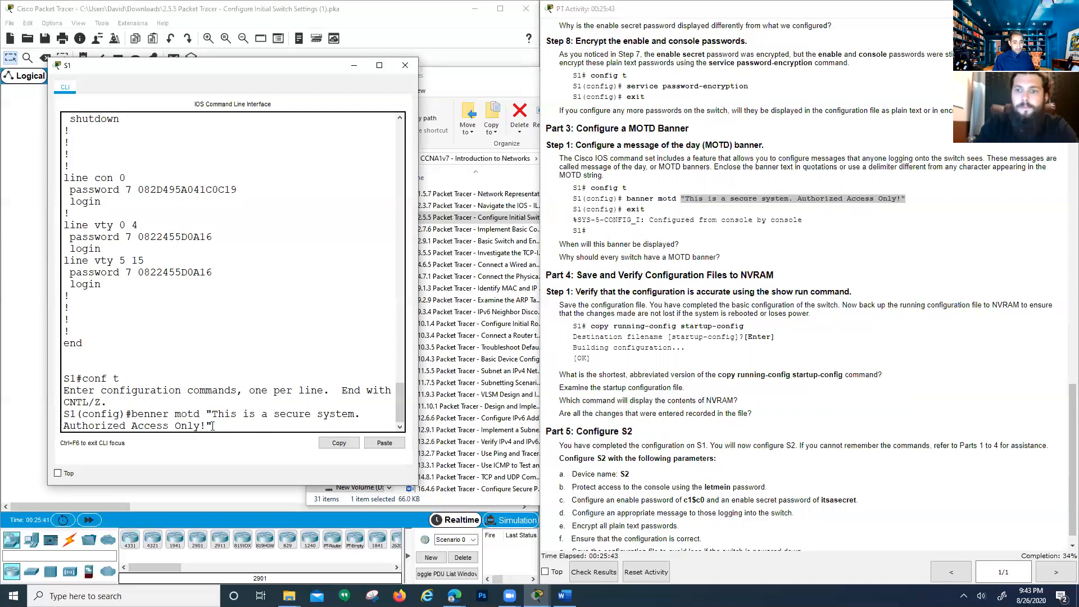
pyautogui.click(289, 416)
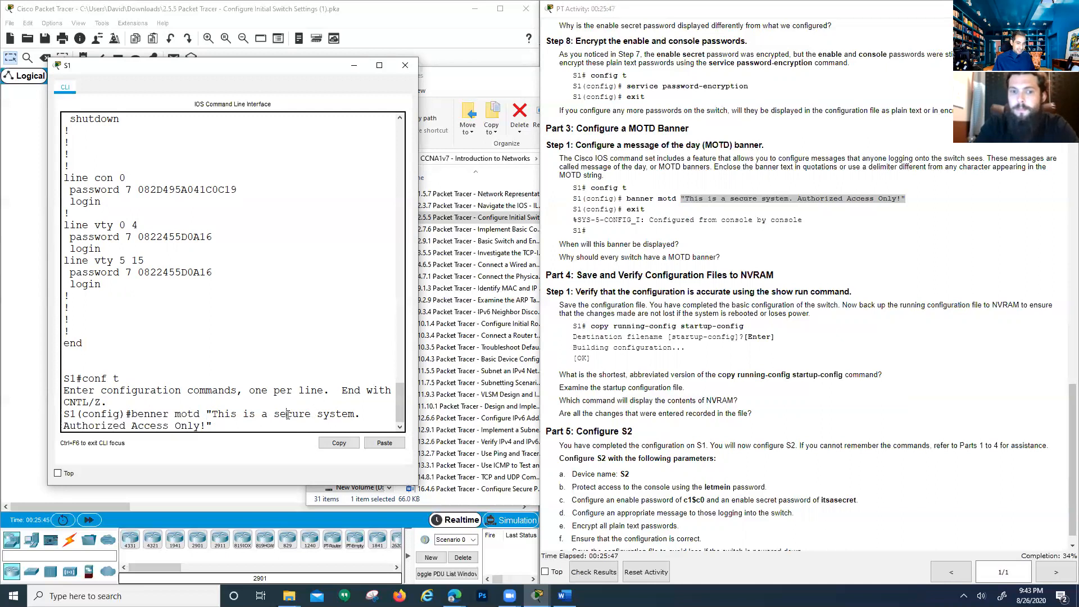
pyautogui.click(208, 414)
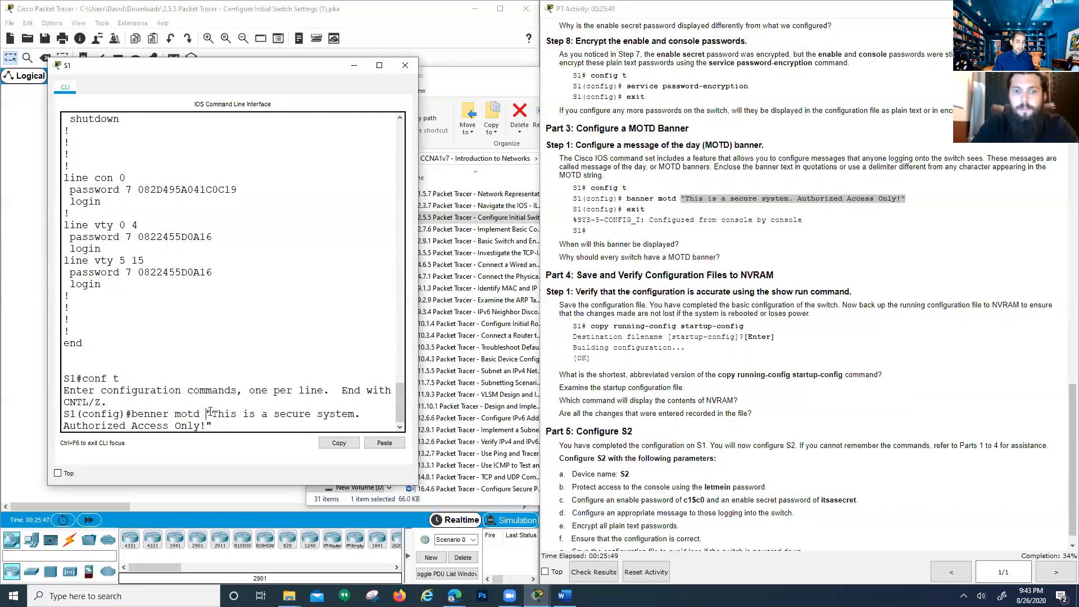
pyautogui.moveTo(207, 413); pyautogui.dragTo(208, 409)
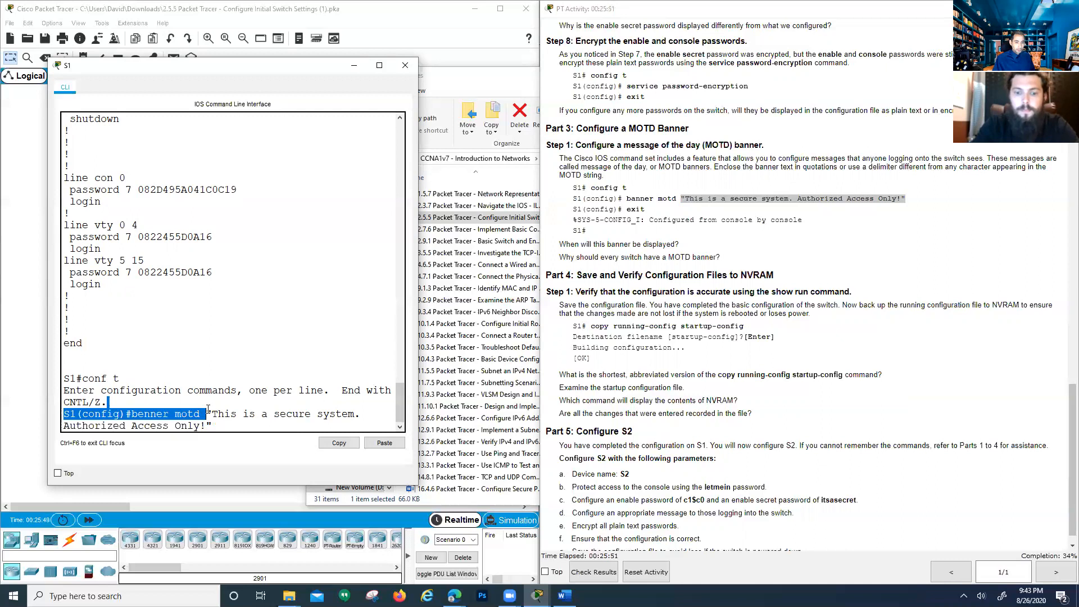
pyautogui.click(212, 416)
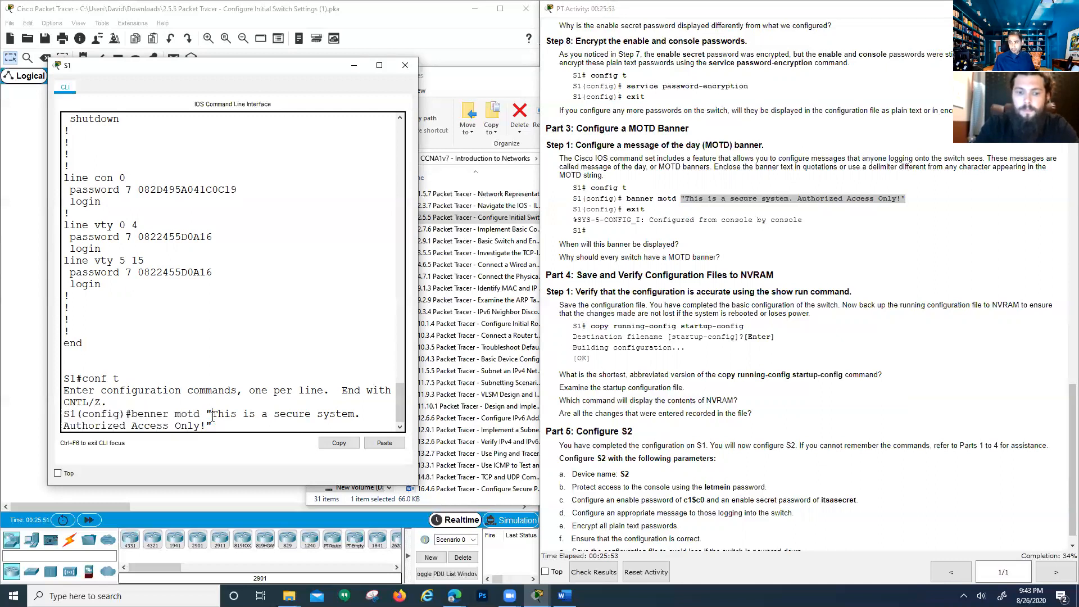
pyautogui.moveTo(208, 413); pyautogui.dragTo(209, 424)
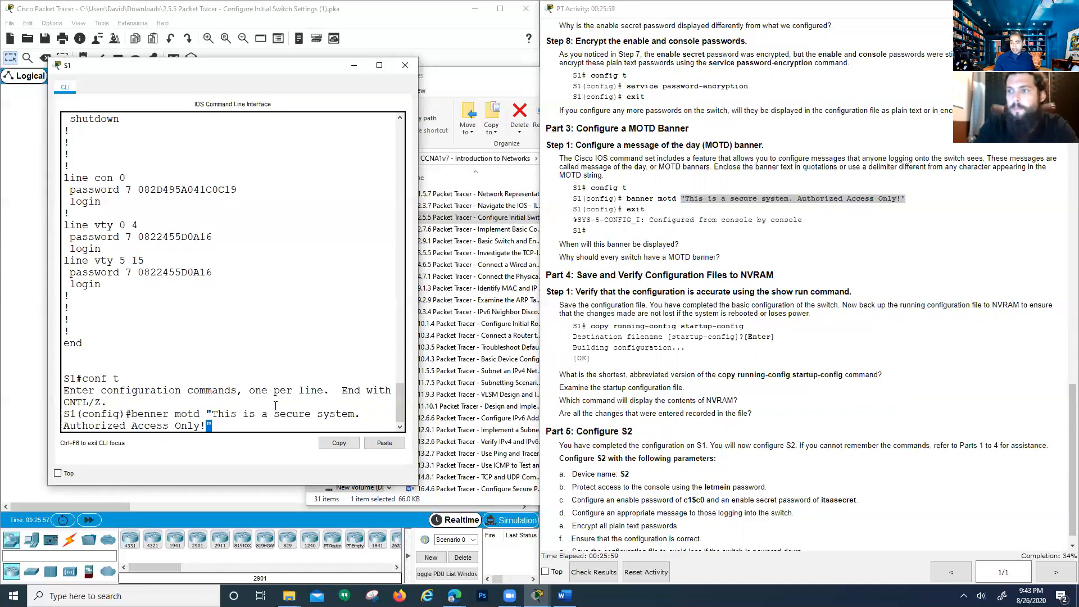
pyautogui.press('Return')
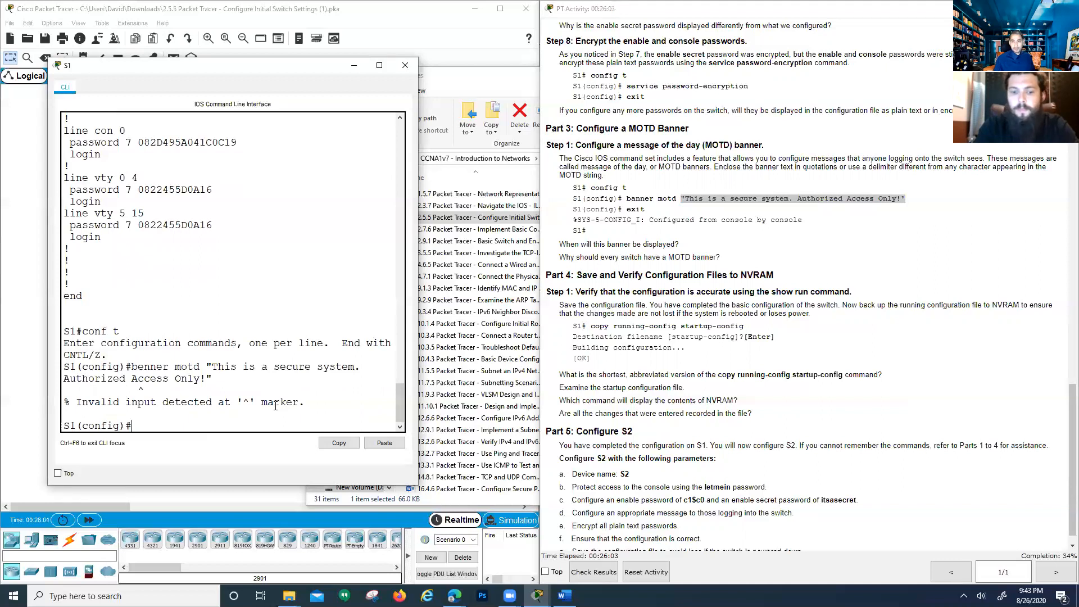
# Recall the rejected command, correct benner to banner, and apply the MOTD banner
pyautogui.press('Up')
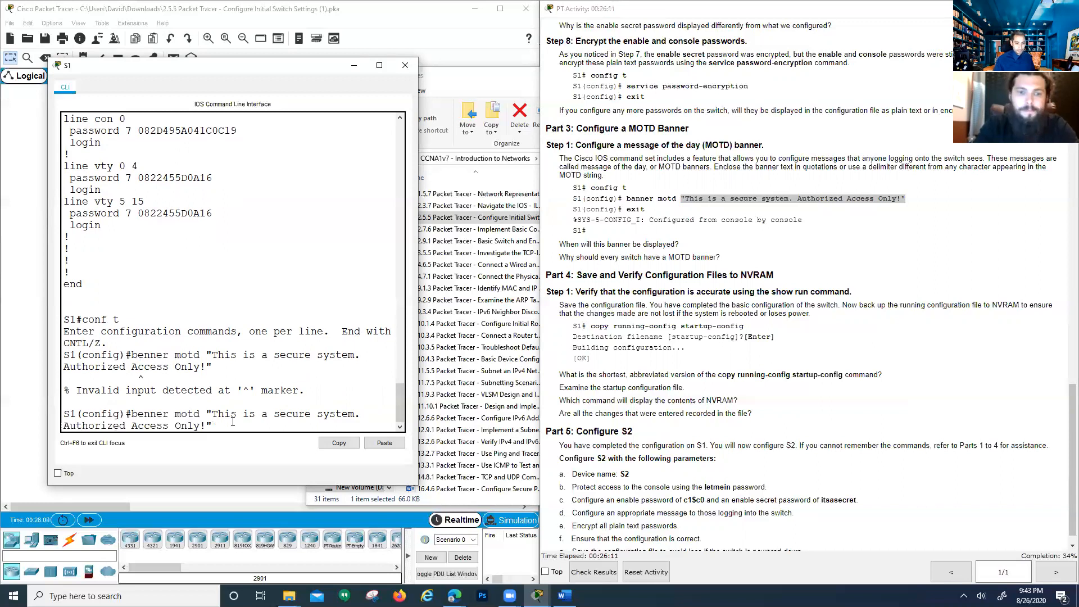
pyautogui.press('Left')
pyautogui.press('Left')
pyautogui.press('Left')
pyautogui.press('Left')
pyautogui.press('Left')
pyautogui.press('Left')
pyautogui.press('Left')
pyautogui.press('Left')
pyautogui.press('Left')
pyautogui.press('Left')
pyautogui.press('Left')
pyautogui.press('Left')
pyautogui.press('Left')
pyautogui.press('Left')
pyautogui.press('Left')
pyautogui.press('Left')
pyautogui.press('Left')
pyautogui.press('Left')
pyautogui.press('Left')
pyautogui.press('Left')
pyautogui.press('Left')
pyautogui.press('Left')
pyautogui.press('Left')
pyautogui.press('Left')
pyautogui.press('Left')
pyautogui.press('Left')
pyautogui.press('Left')
pyautogui.press('Left')
pyautogui.press('Left')
pyautogui.press('Left')
pyautogui.press('Left')
pyautogui.press('Left')
pyautogui.press('Left')
pyautogui.press('BackSpace')
pyautogui.write('a')
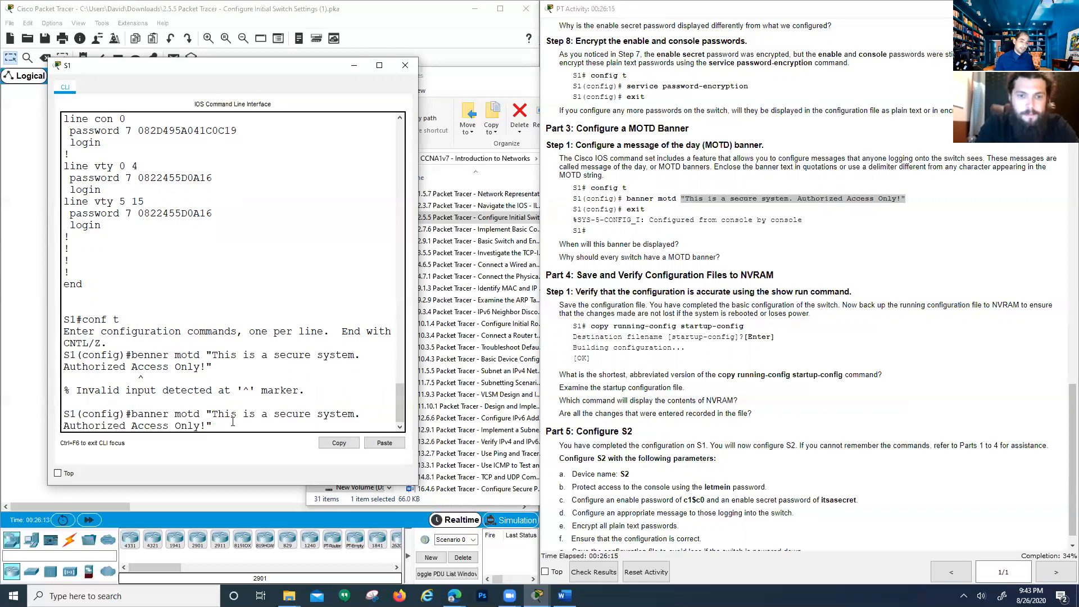
pyautogui.press('Return')
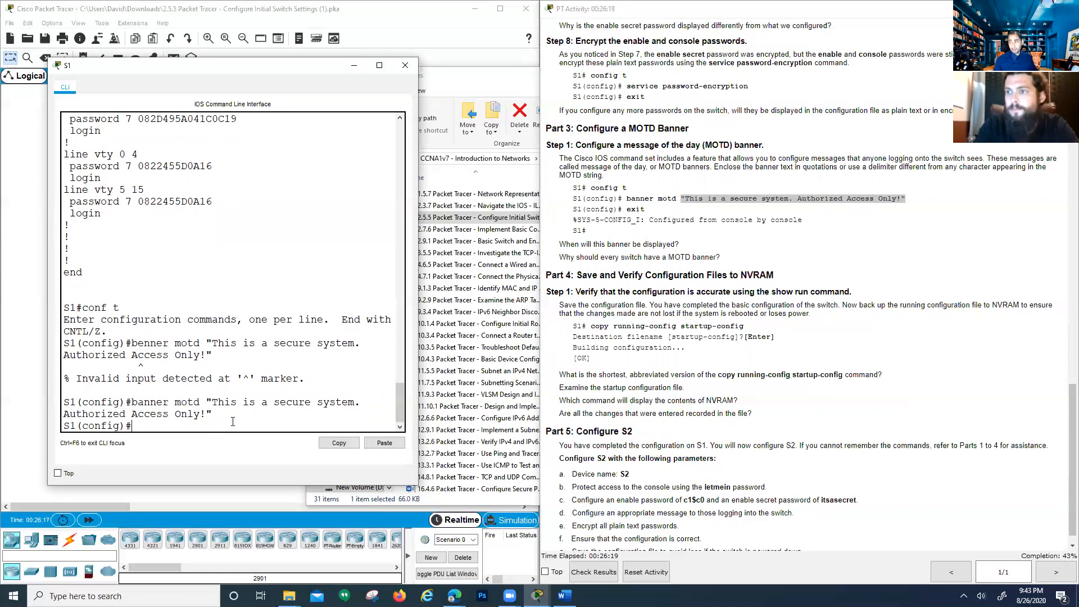
pyautogui.press('Return')
pyautogui.press('Return')
pyautogui.press('Return')
pyautogui.press('Return')
pyautogui.press('Return')
pyautogui.press('Return')
pyautogui.press('Return')
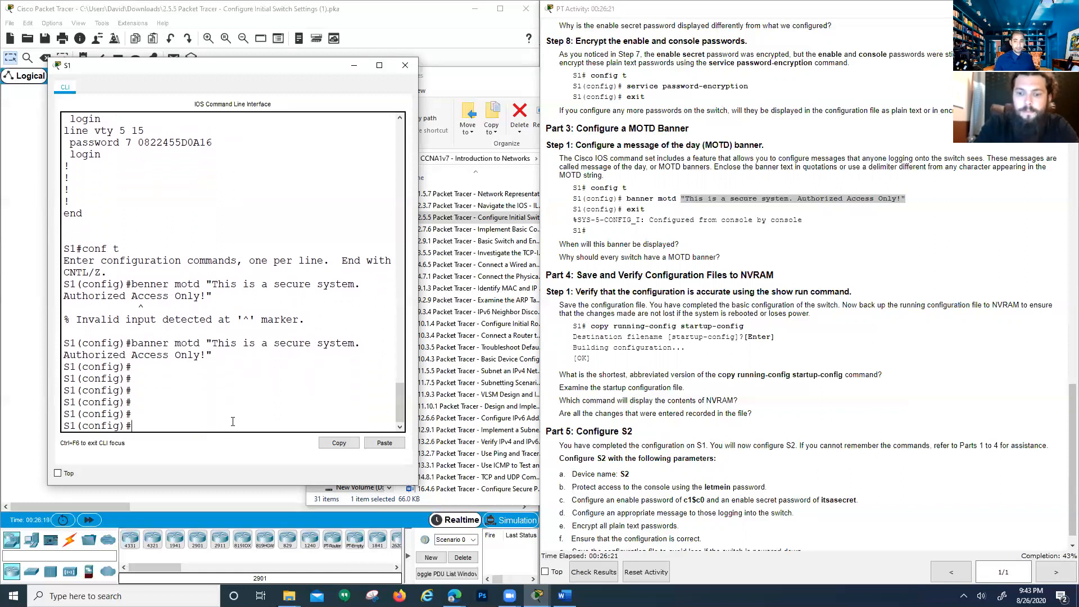
# Exit S1's global configuration mode
pyautogui.write('exit')
pyautogui.press('BackSpace')
pyautogui.press('BackSpace')
pyautogui.press('BackSpace')
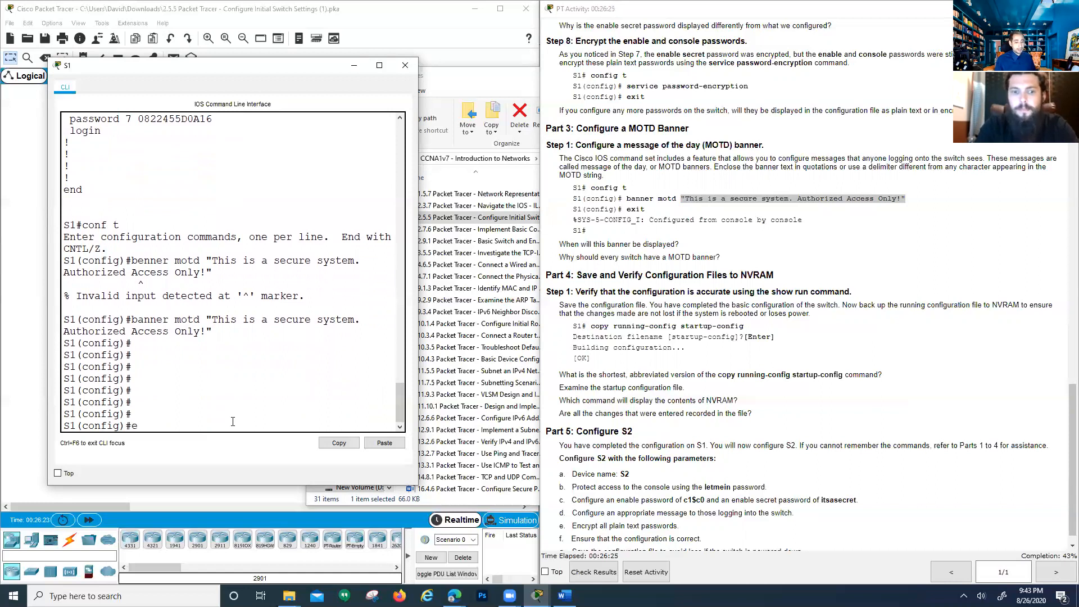
pyautogui.write('xit')
pyautogui.press('Return')
# End and restart the S1 console session, confirming the new banner against the instructions
pyautogui.write('exit')
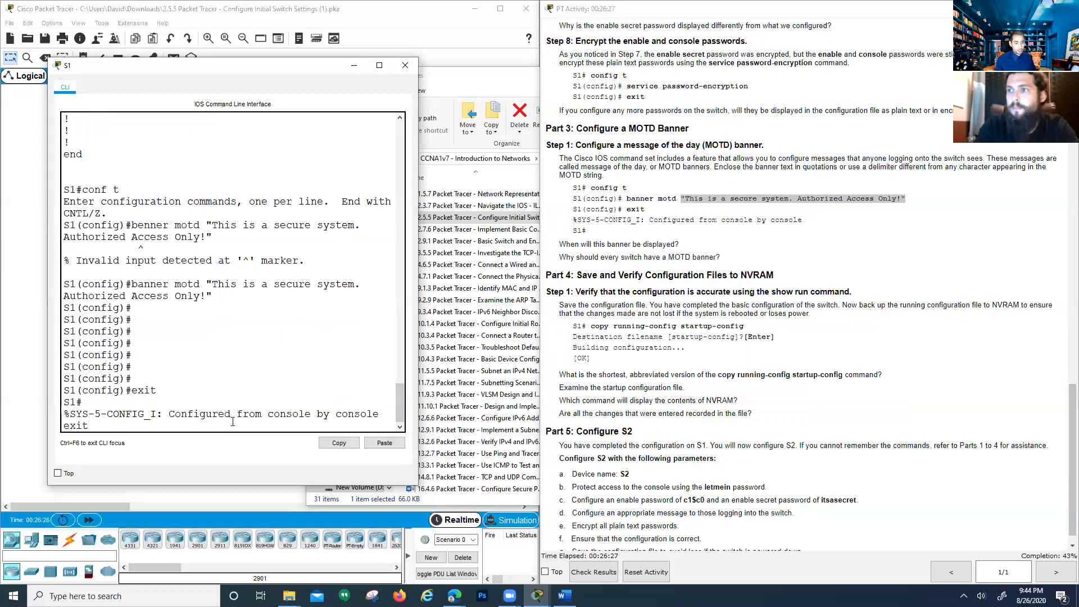
pyautogui.press('Return')
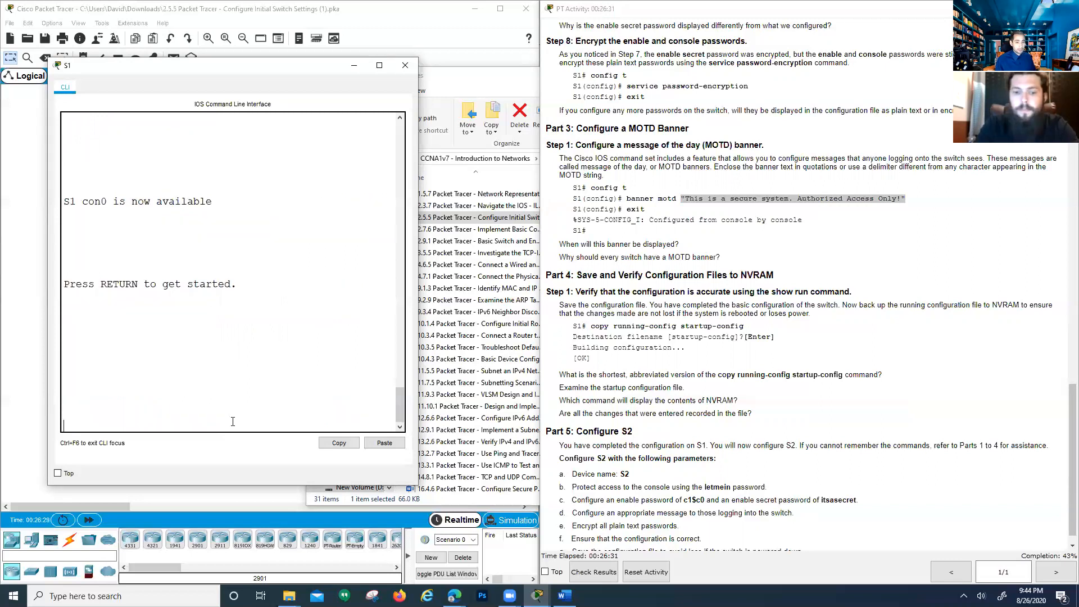
pyautogui.press('Return')
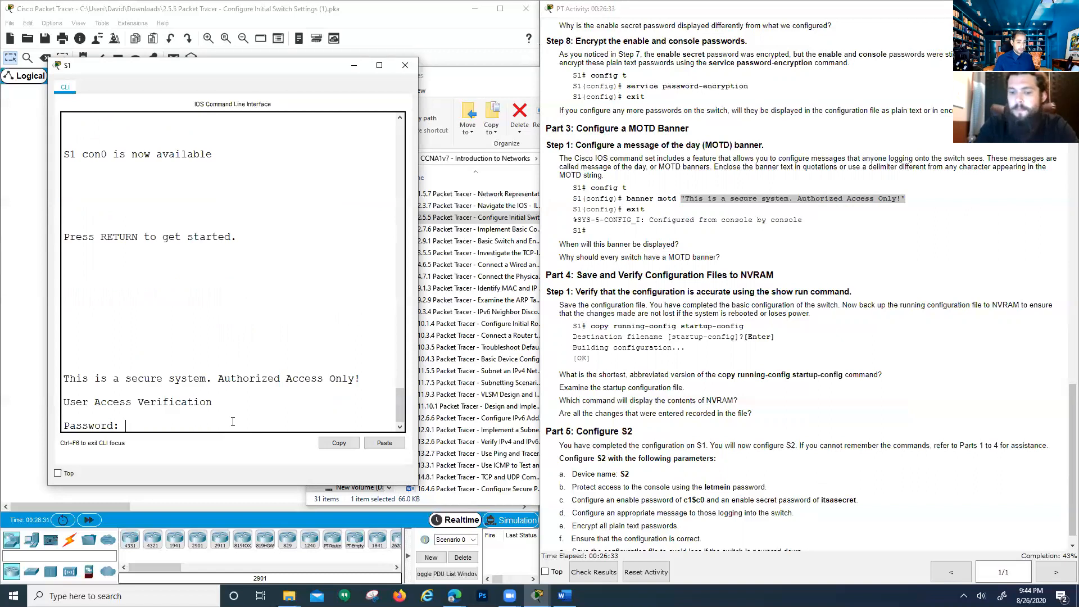
pyautogui.moveTo(101, 380); pyautogui.dragTo(60, 386)
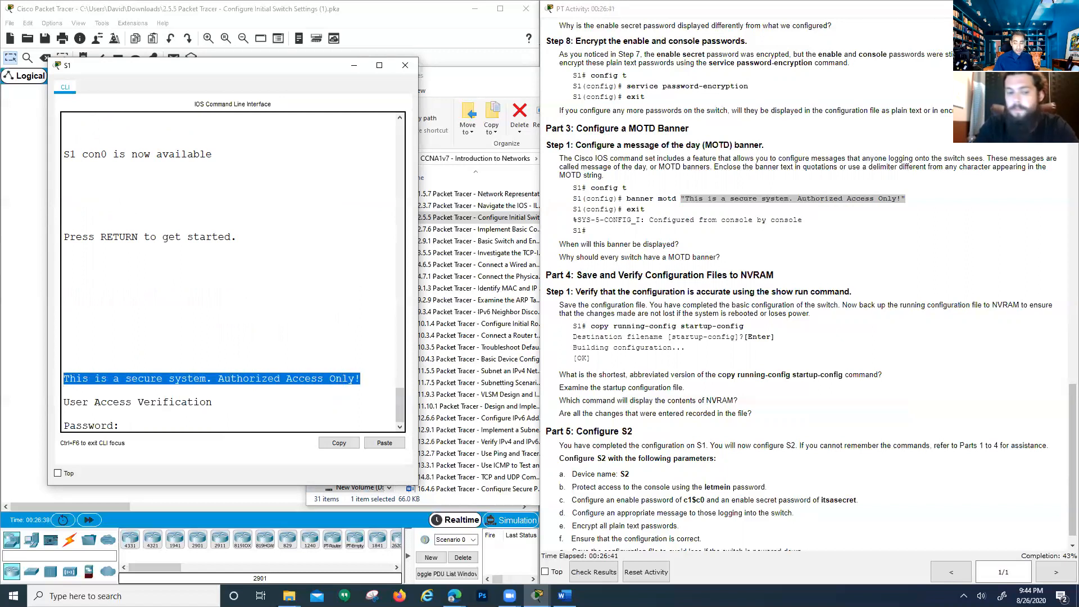
pyautogui.click(714, 198)
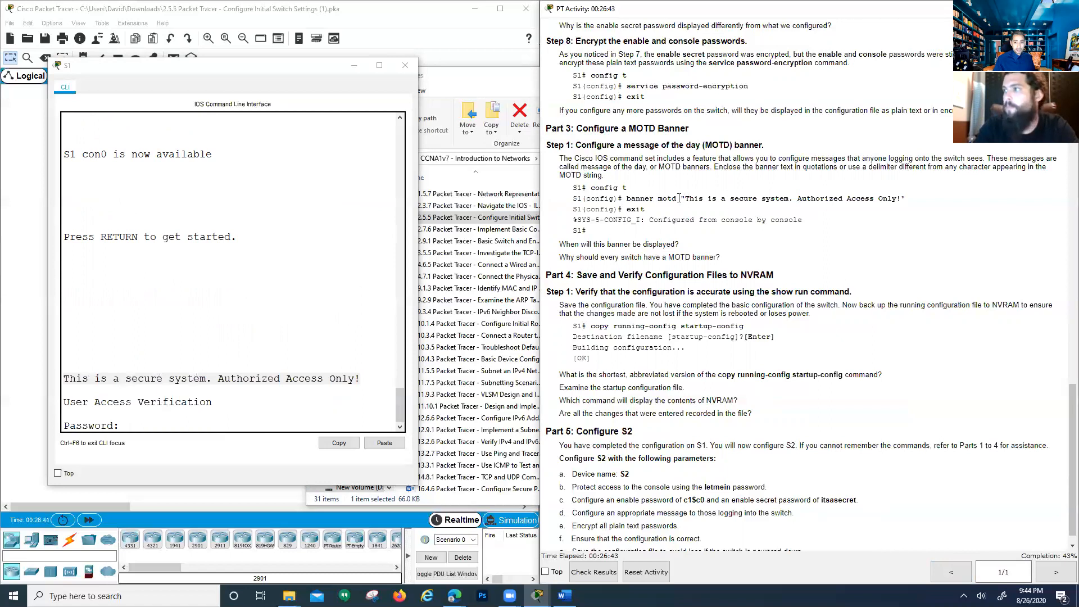
pyautogui.click(271, 376)
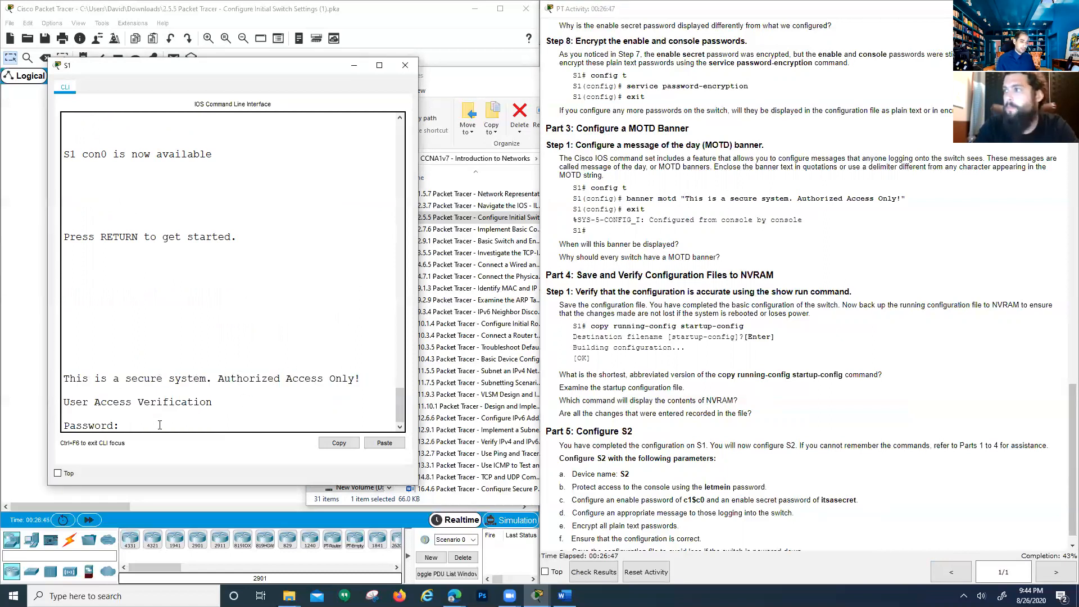
# Log in with the console password and enter privileged mode with the enable password
pyautogui.press('Return')
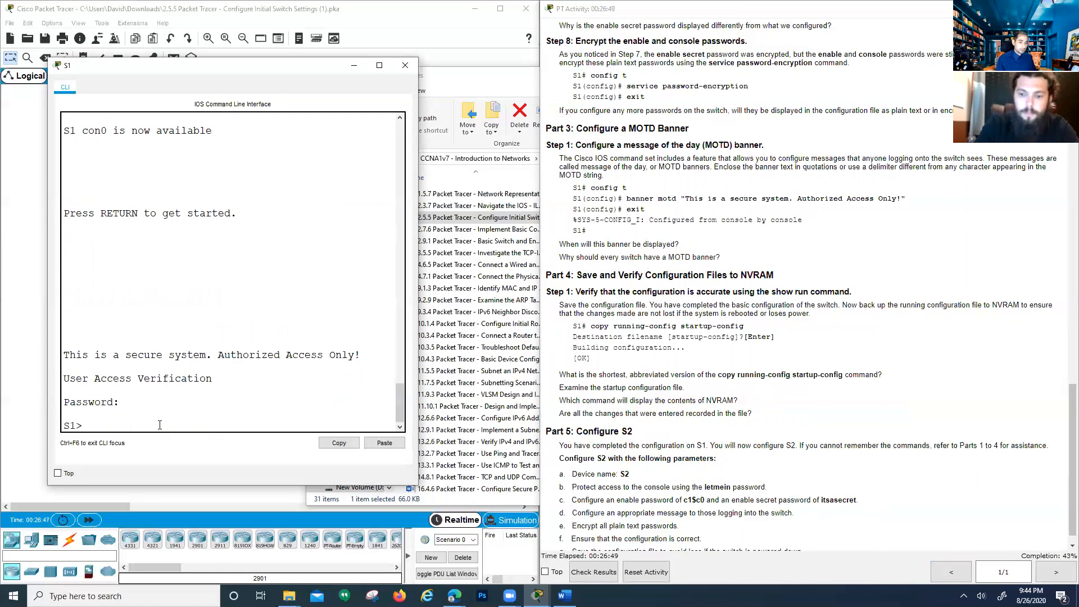
pyautogui.write('en')
pyautogui.press('Return')
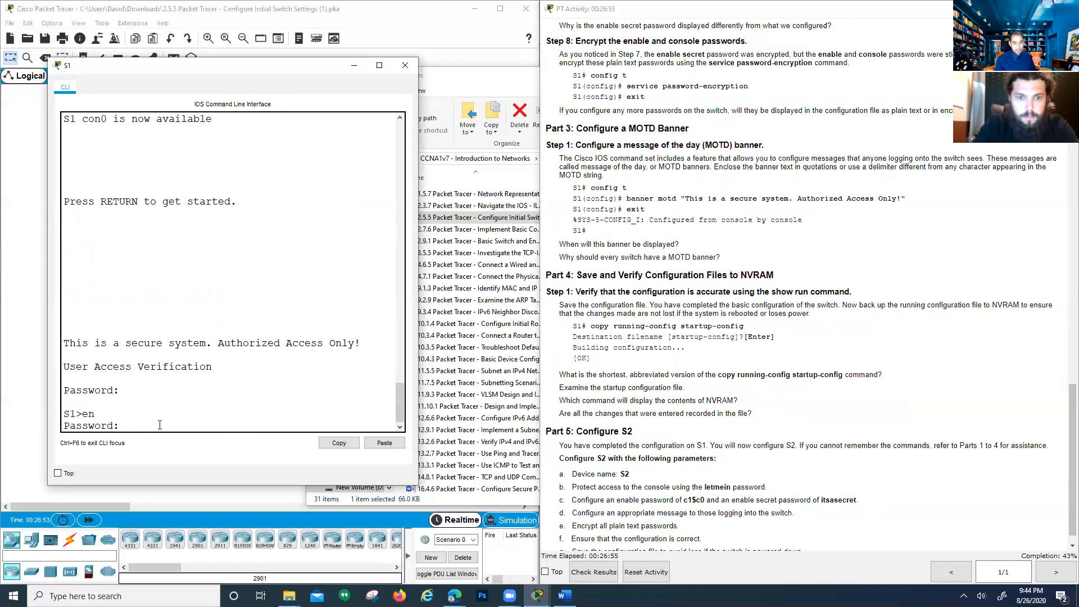
pyautogui.press('Return')
pyautogui.press('Return')
pyautogui.press('Return')
pyautogui.press('Return')
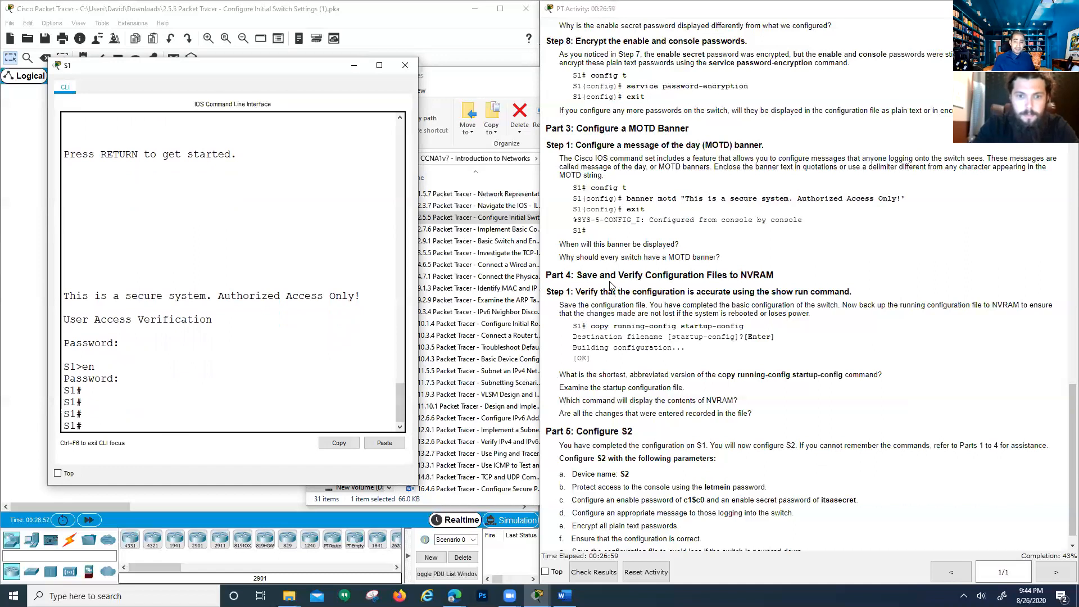
# Run show startup-config to confirm S1 has no saved configuration yet
pyautogui.scroll(-1, 669, 281)
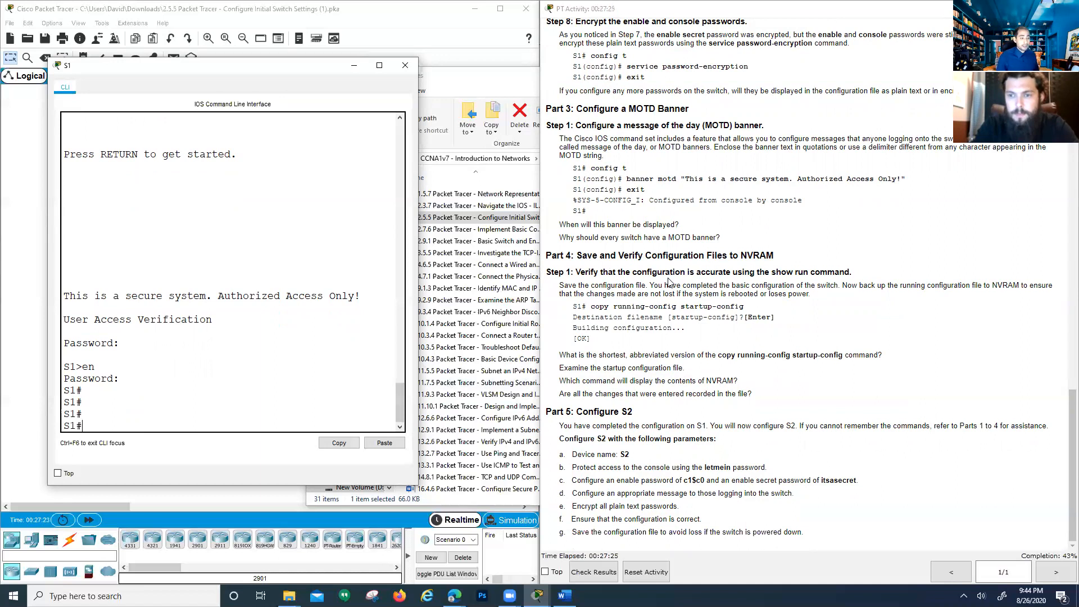
pyautogui.write('show start')
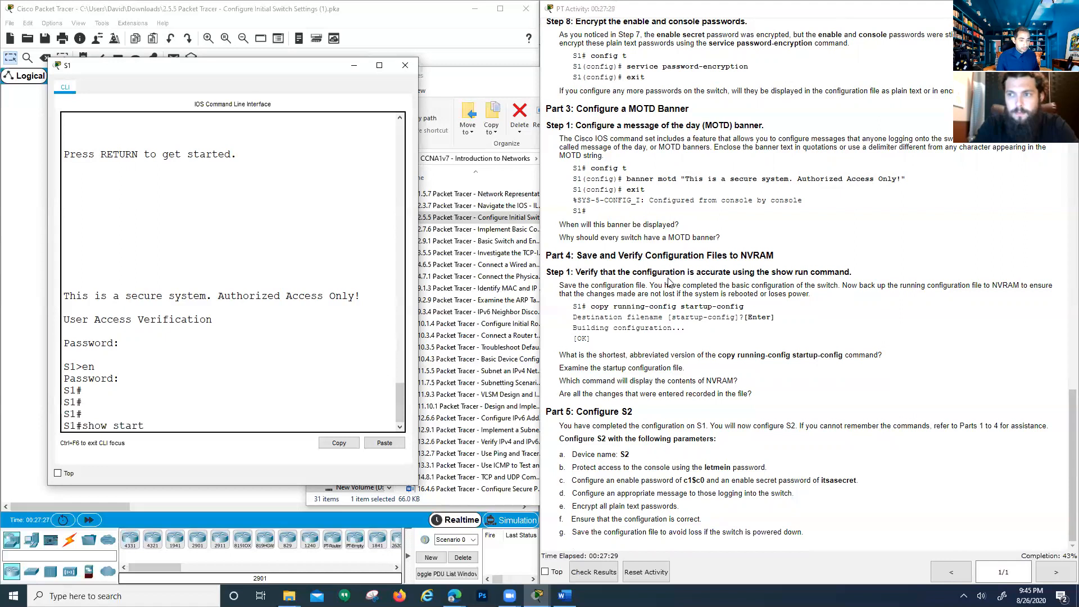
pyautogui.press('Tab')
pyautogui.press('Return')
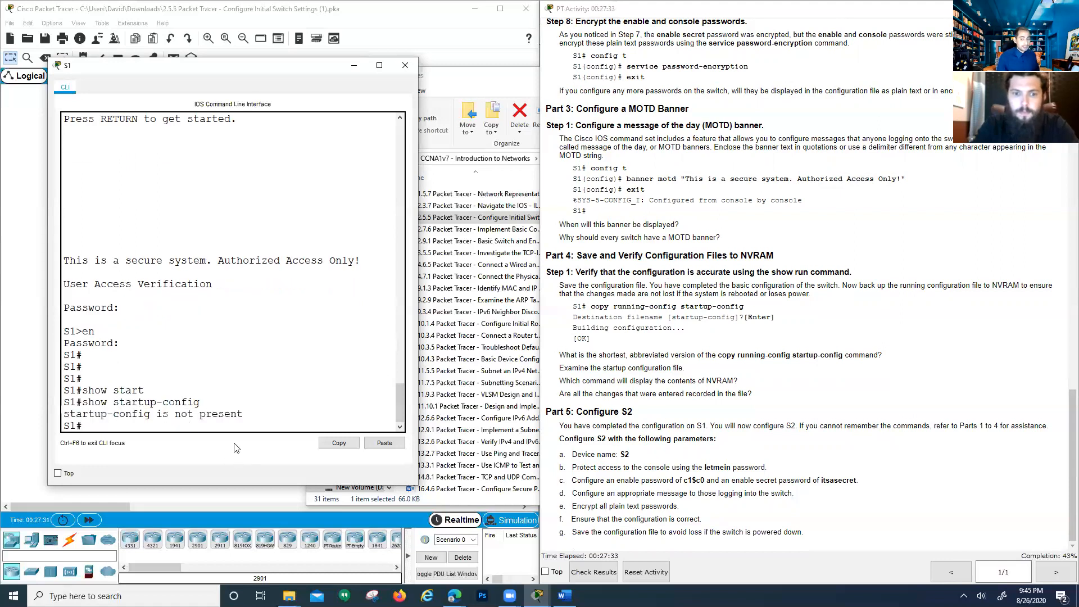
# Type copy running-config startup-config at the S1# prompt
pyautogui.write('copy')
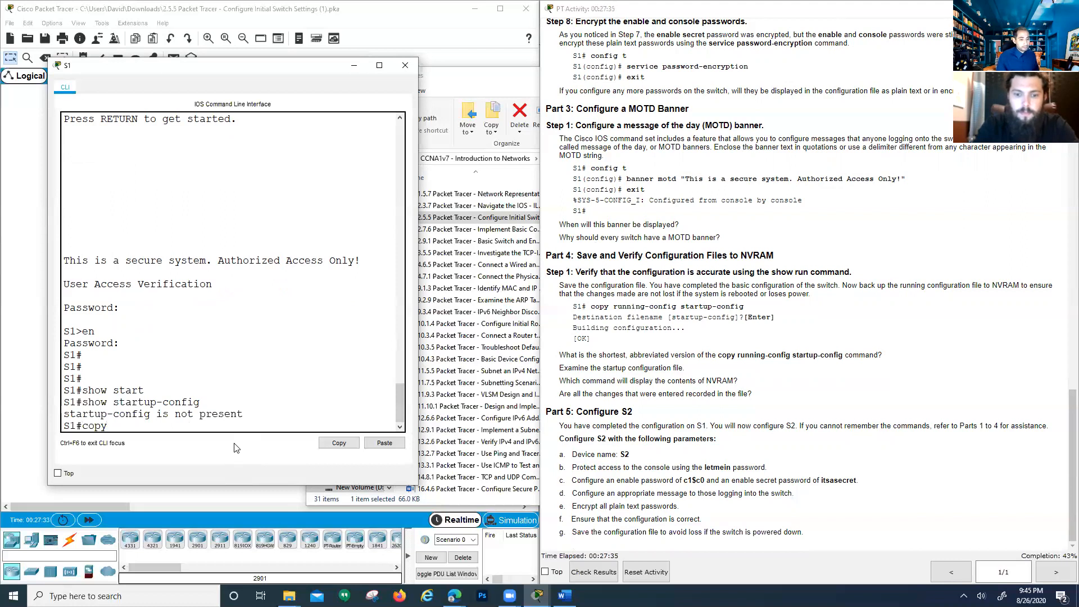
pyautogui.write(' running-config')
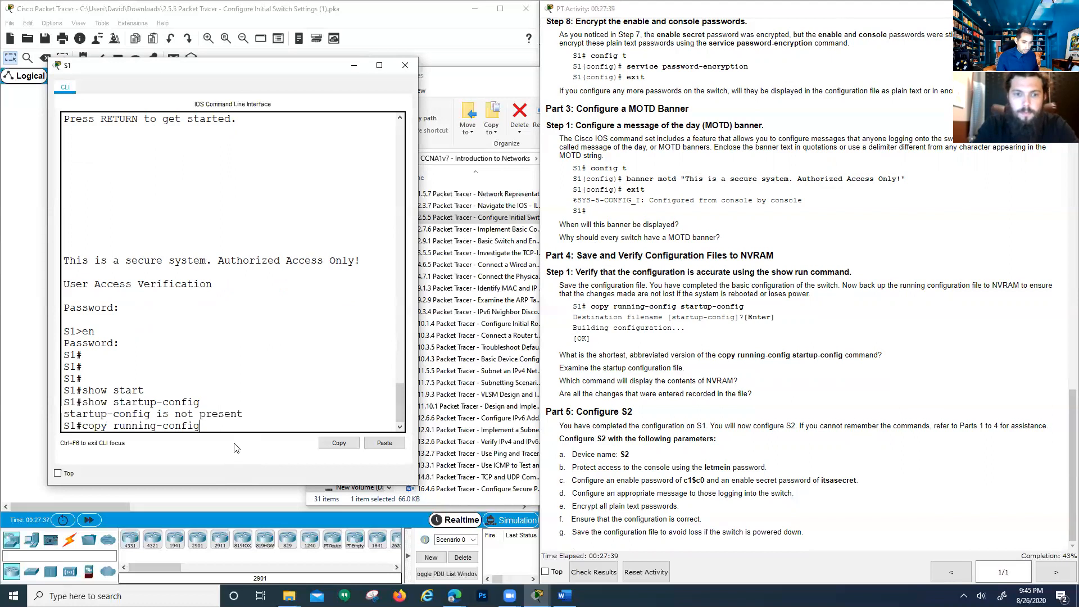
pyautogui.write(' startup')
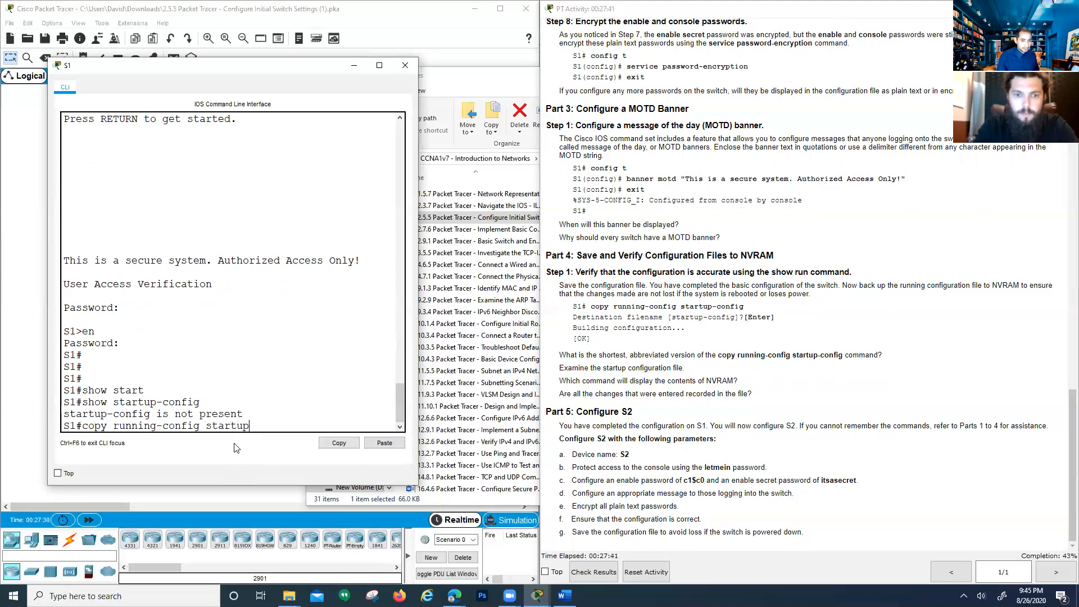
pyautogui.write('-config')
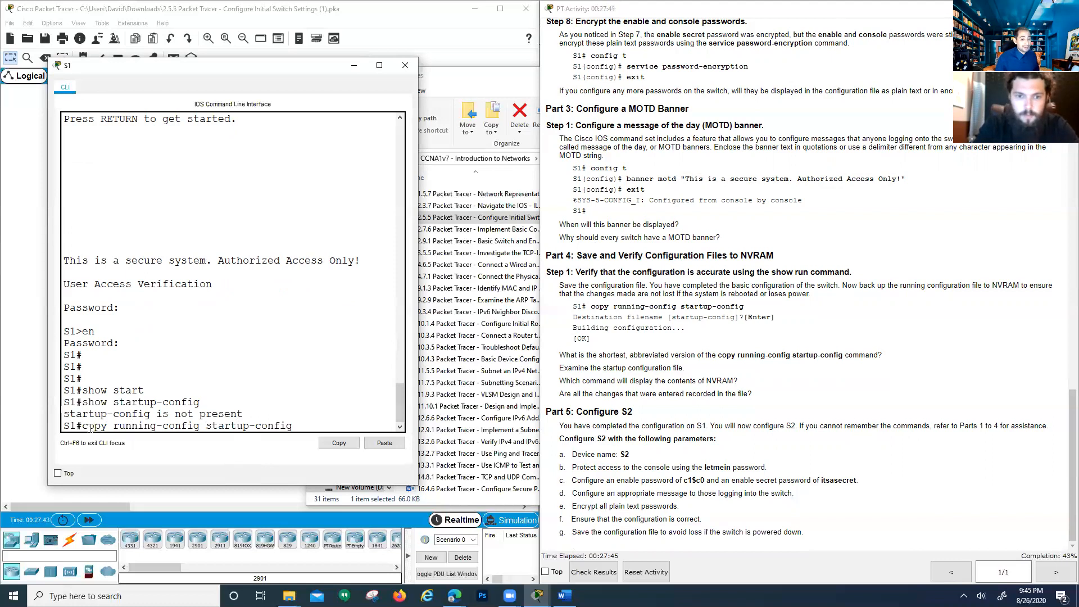
pyautogui.moveTo(131, 427); pyautogui.dragTo(298, 428)
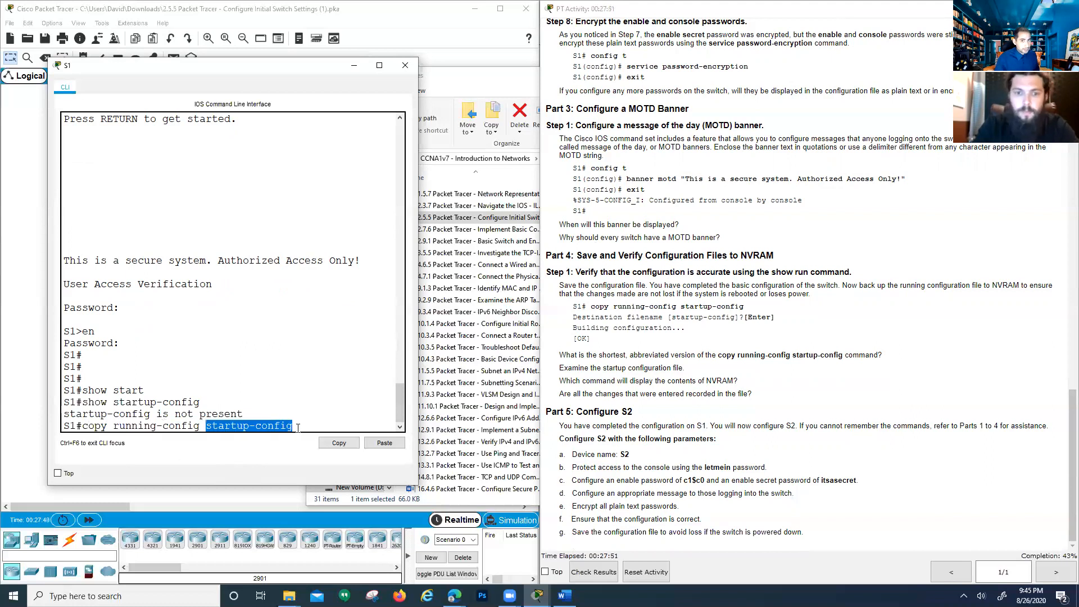
pyautogui.click(303, 428)
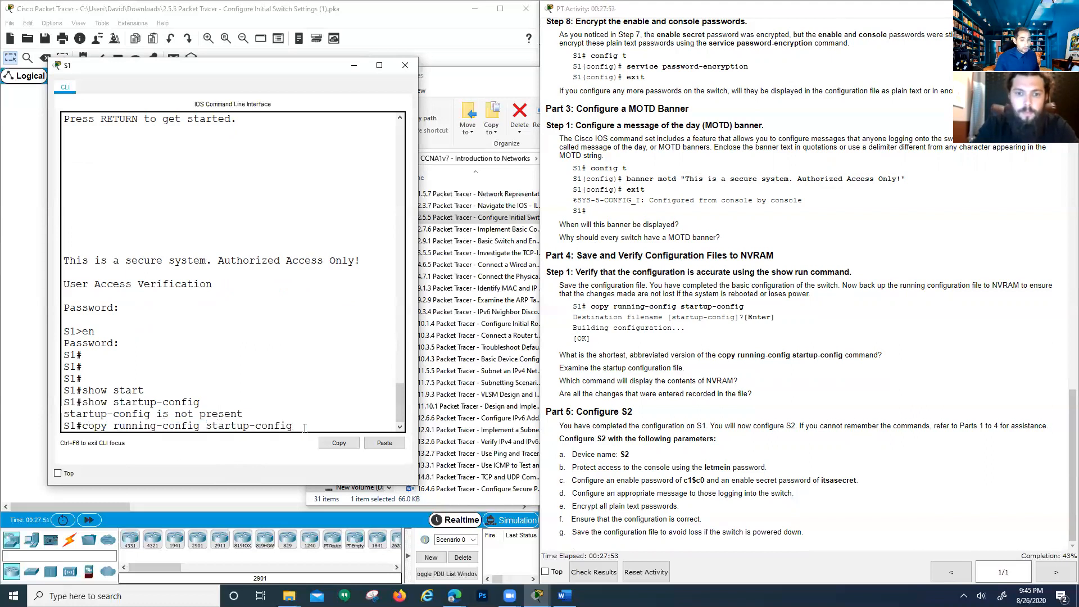
# Save S1's running configuration to startup-config, accepting the default destination filename
pyautogui.press('Return')
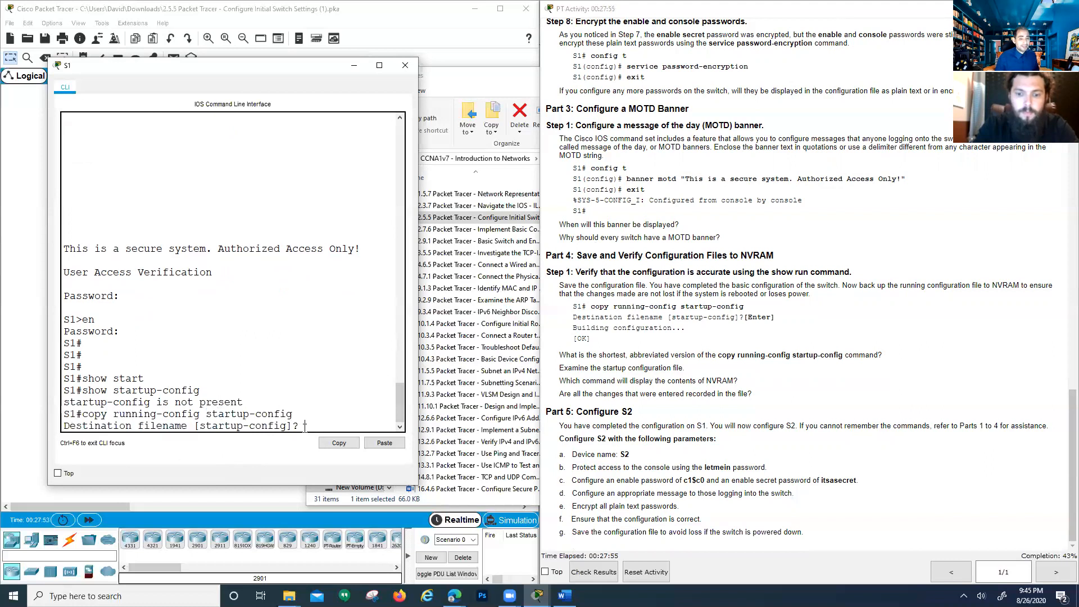
pyautogui.moveTo(206, 428); pyautogui.dragTo(282, 424)
pyautogui.click(304, 429)
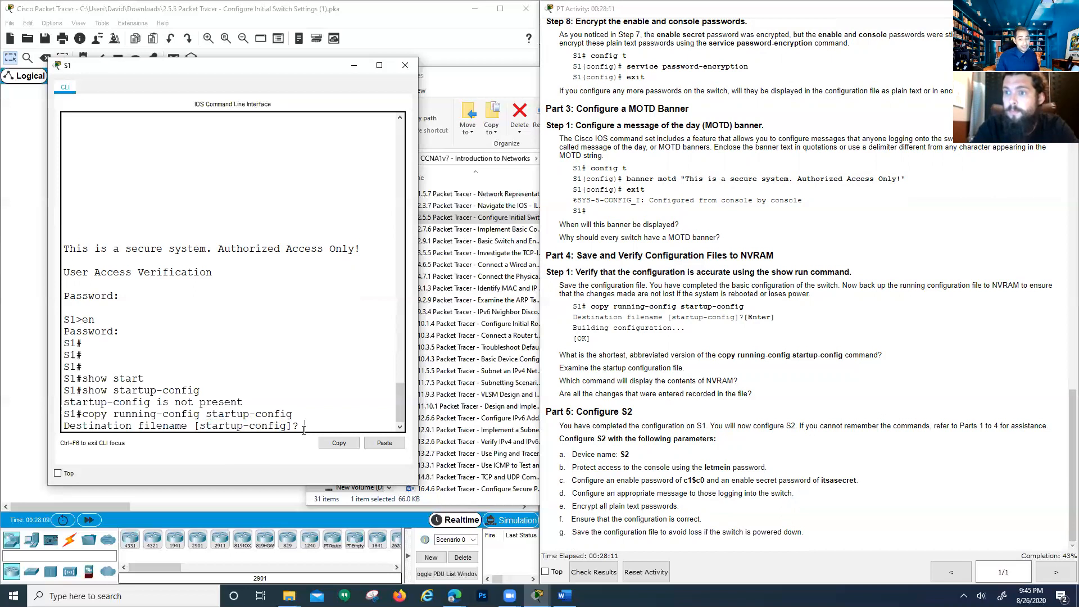
pyautogui.press('Return')
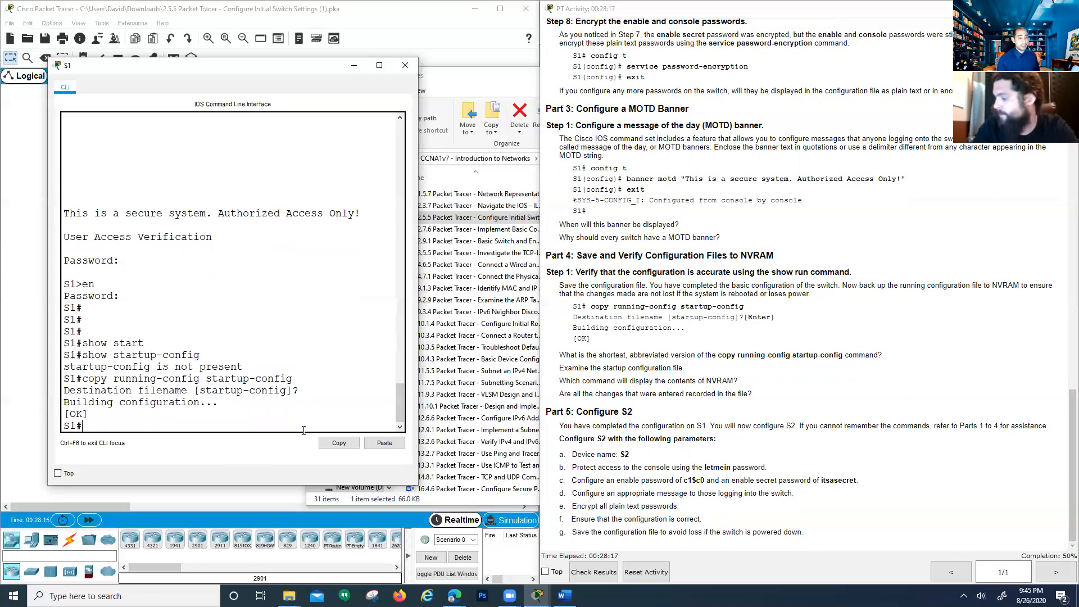
pyautogui.press('Return')
pyautogui.press('Return')
pyautogui.press('Return')
pyautogui.press('Return')
pyautogui.press('Return')
pyautogui.press('Return')
pyautogui.press('Return')
pyautogui.press('Return')
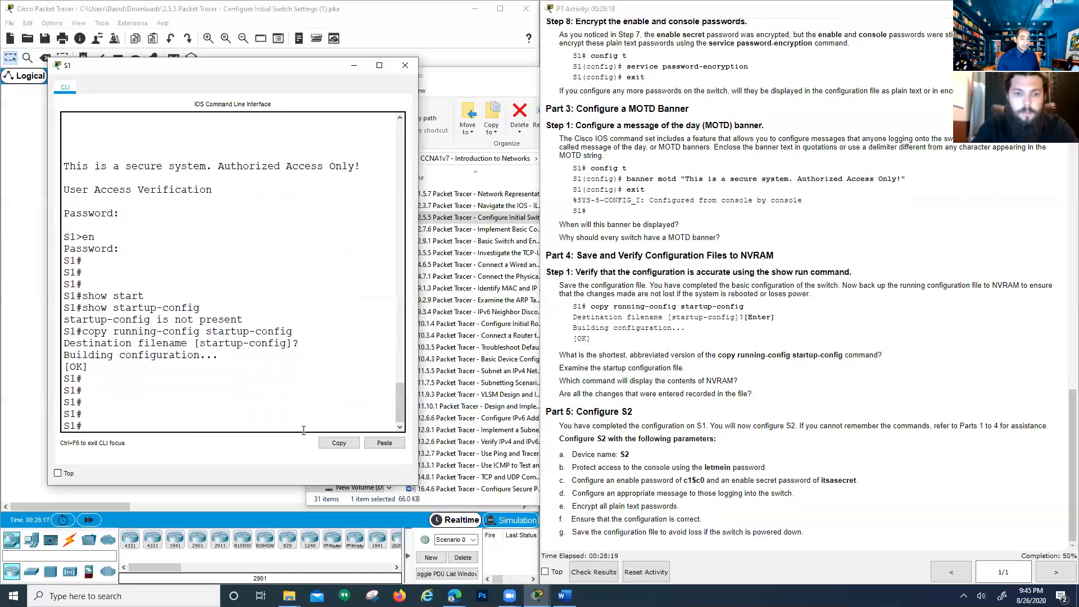
pyautogui.write('sho')
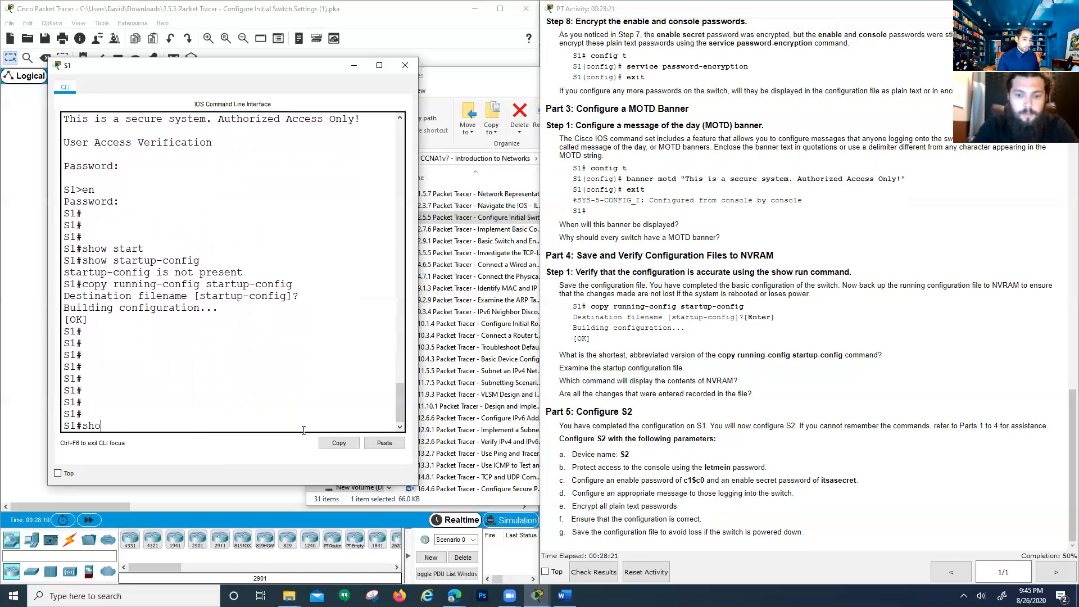
pyautogui.write('w startup')
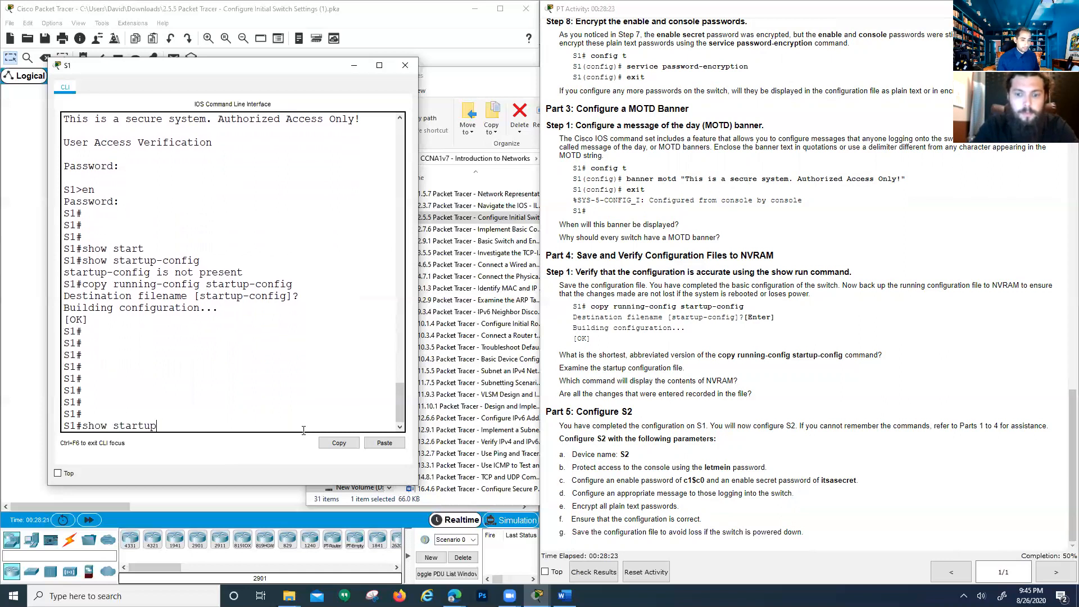
pyautogui.write('-config')
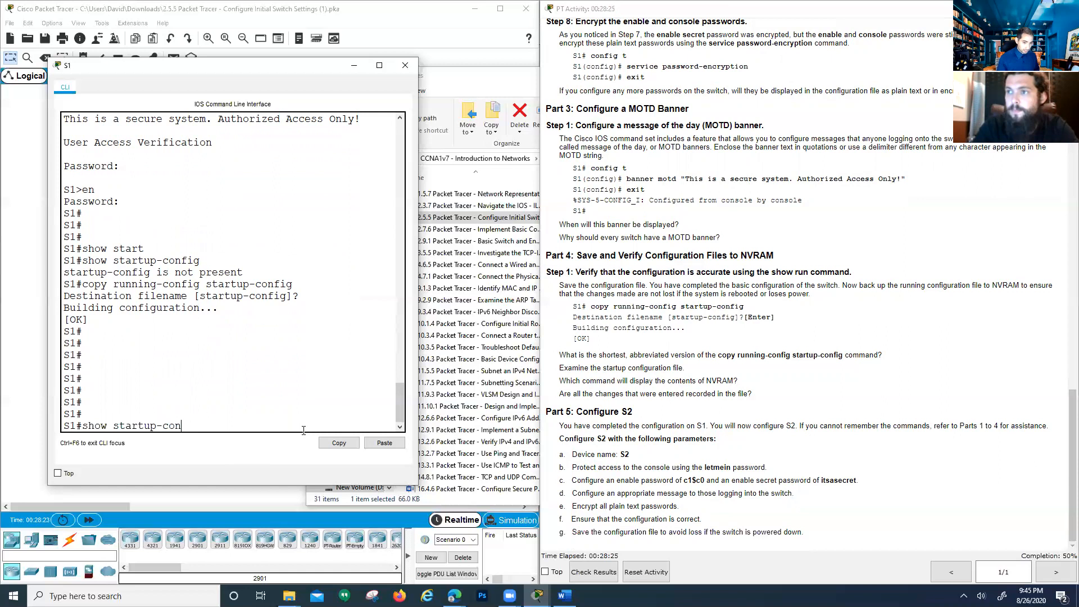
# Page through S1's startup-config and highlight the encrypted enable password line
pyautogui.press('Return')
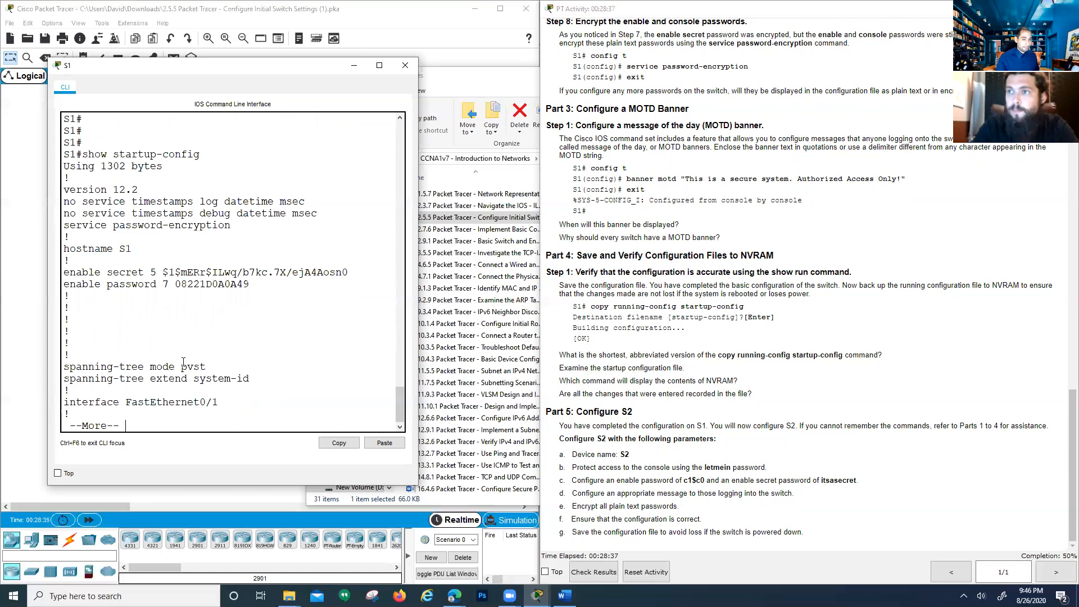
pyautogui.press('space')
pyautogui.press('space')
pyautogui.press('space')
pyautogui.press('space')
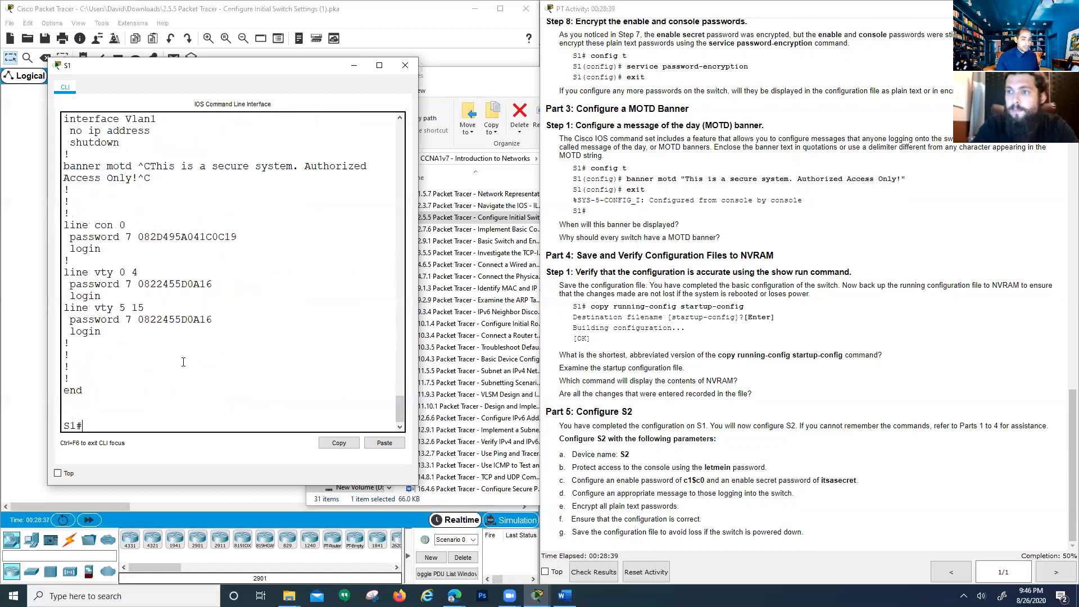
pyautogui.scroll(15, 173, 373)
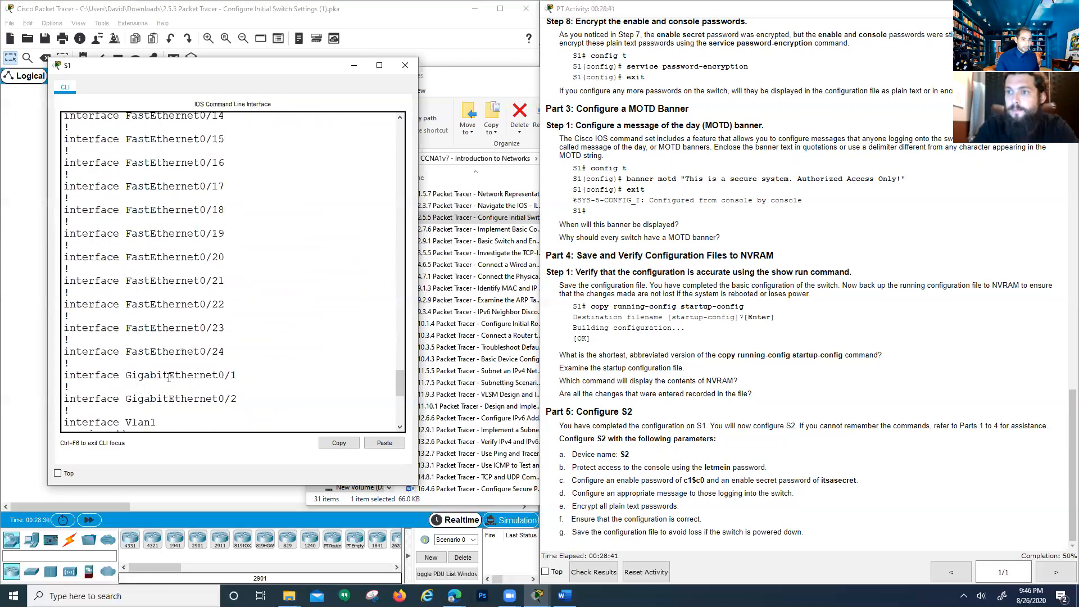
pyautogui.scroll(8, 165, 379)
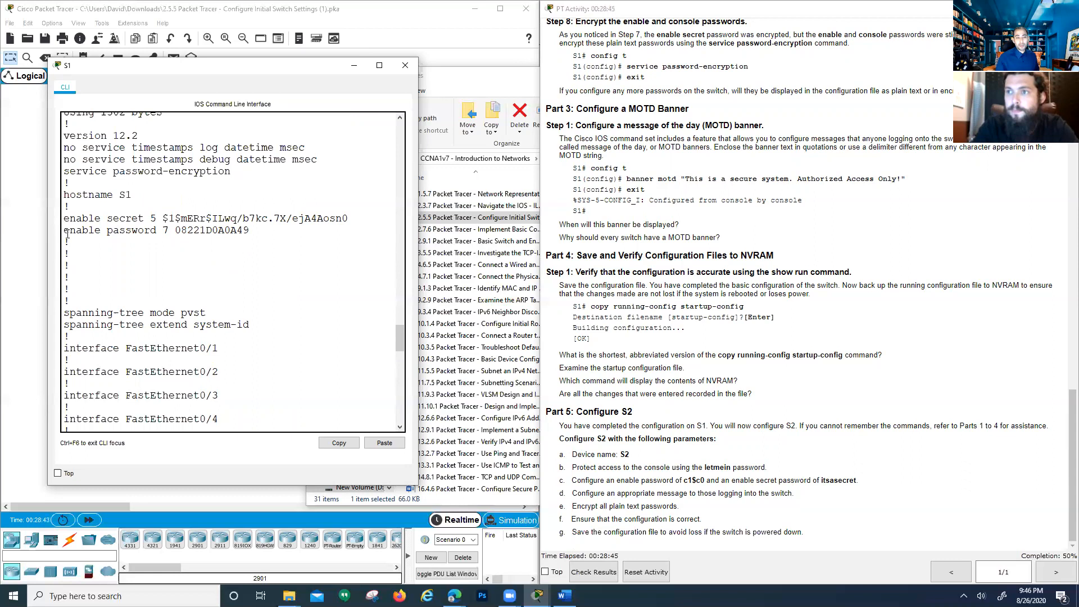
pyautogui.moveTo(67, 232); pyautogui.dragTo(264, 243)
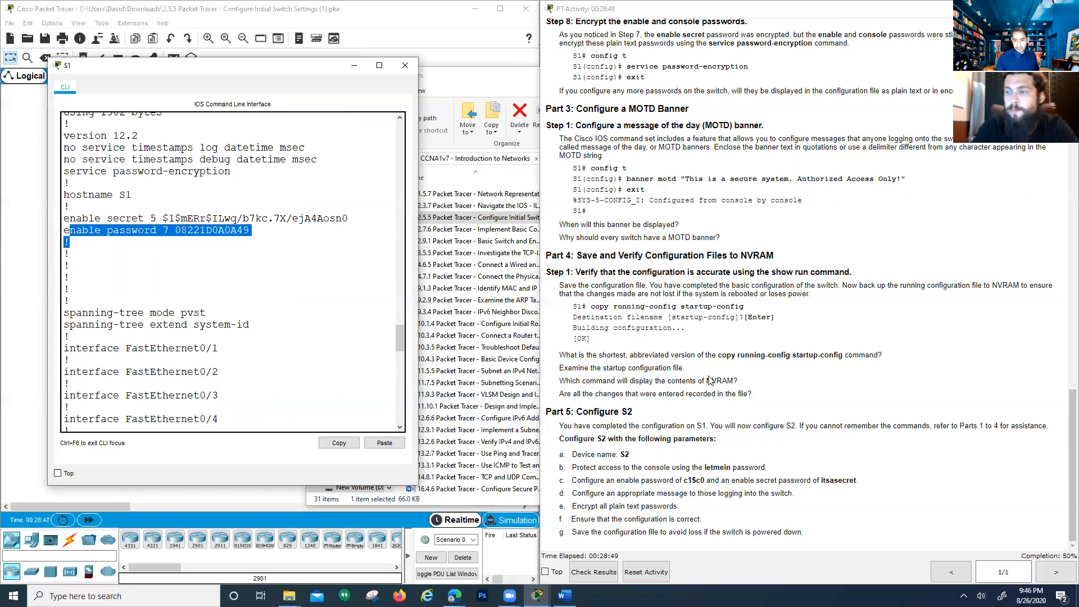
pyautogui.scroll(-20, 231, 403)
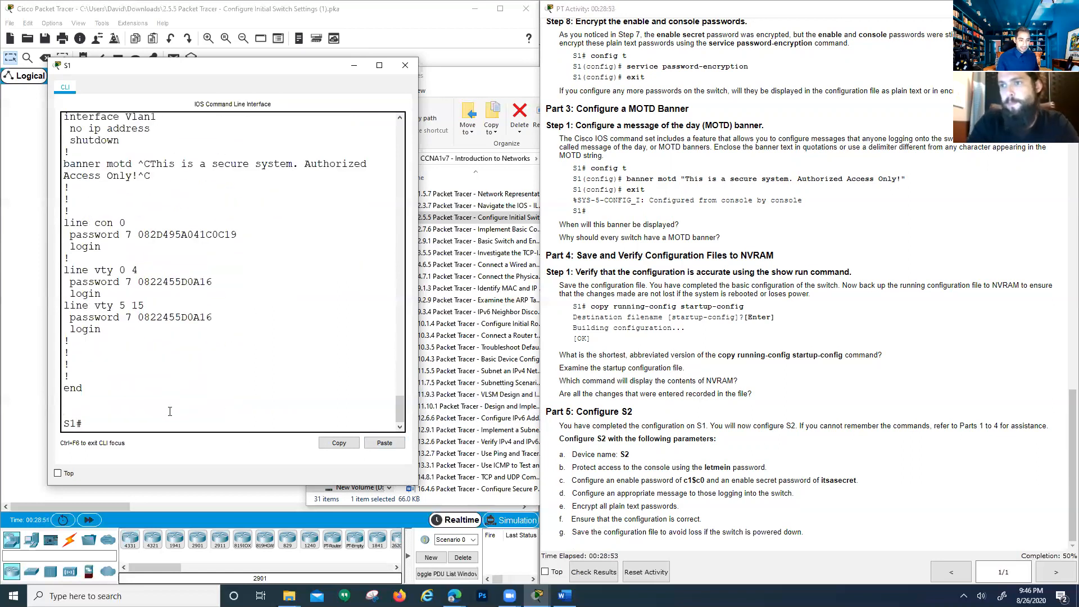
# Remove S1's enable password with no enable password in global configuration mode
pyautogui.press('Return')
pyautogui.write('conf t')
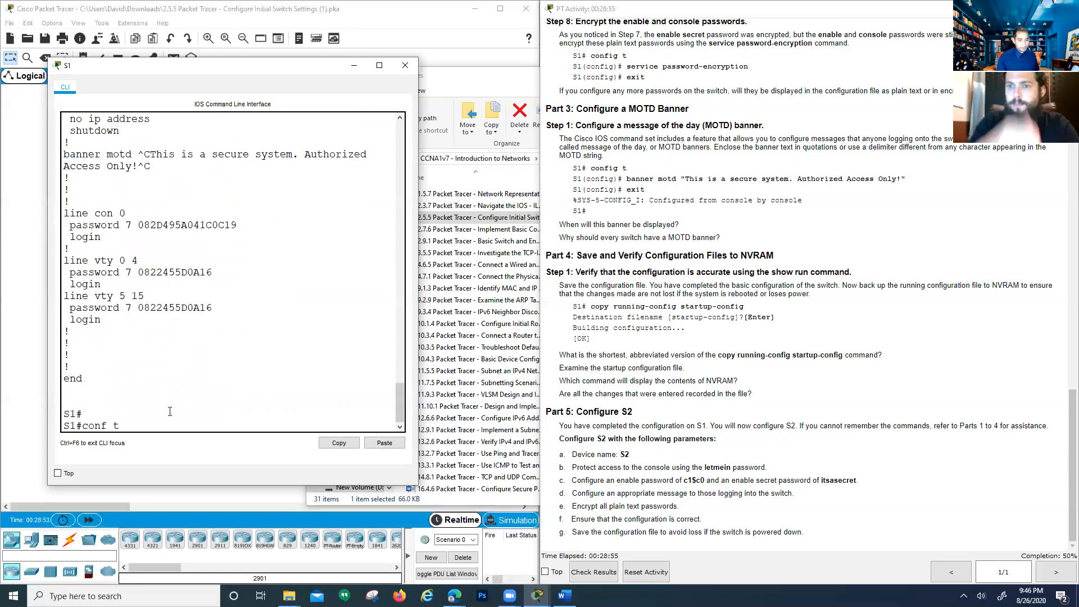
pyautogui.press('Return')
pyautogui.press('Return')
pyautogui.press('Return')
pyautogui.press('Return')
pyautogui.write('no')
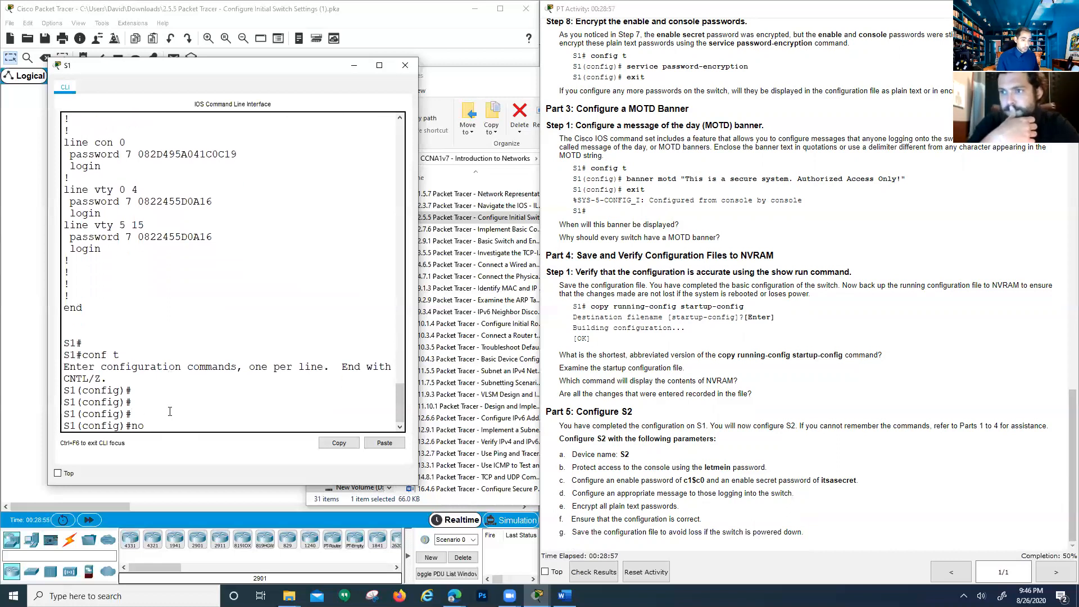
pyautogui.write(' enab')
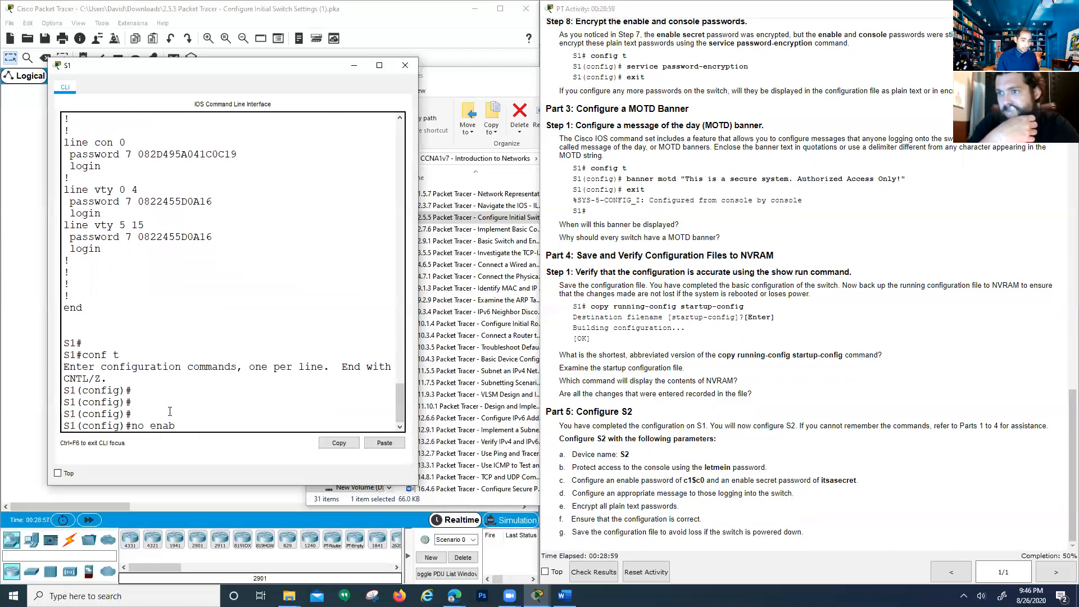
pyautogui.write('le password')
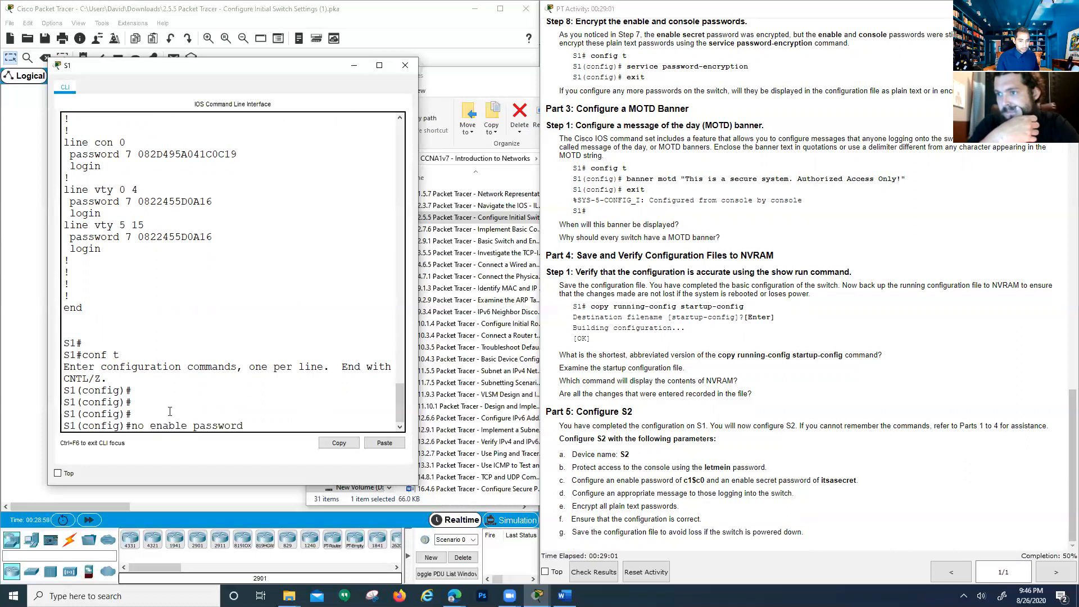
pyautogui.press('Return')
pyautogui.write('exit')
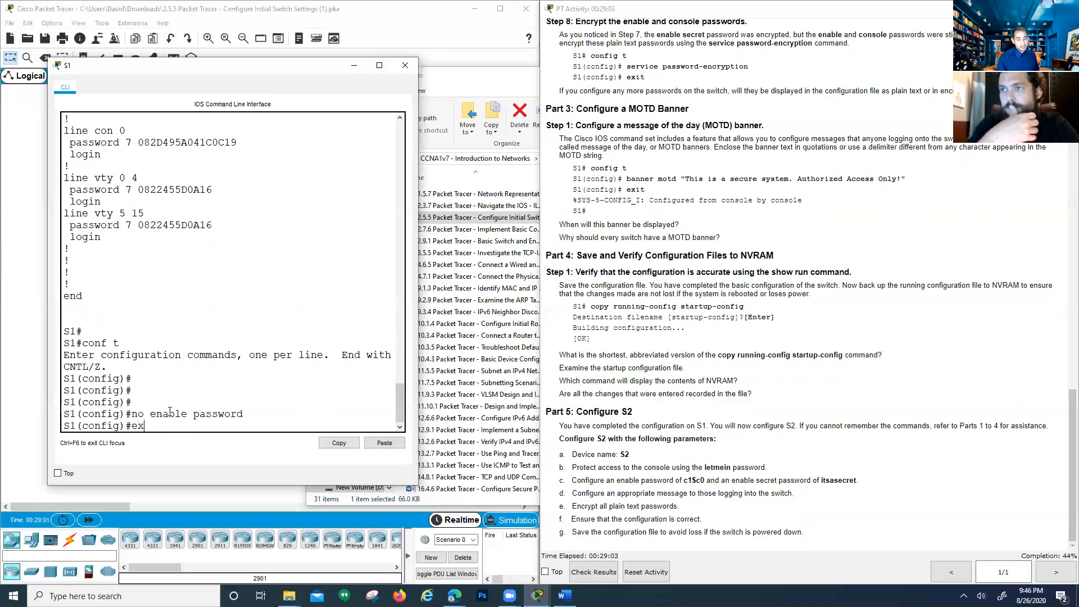
pyautogui.press('Return')
pyautogui.press('Return')
pyautogui.press('Return')
pyautogui.press('Return')
pyautogui.press('Return')
pyautogui.press('Return')
pyautogui.press('Return')
pyautogui.press('Return')
pyautogui.press('Return')
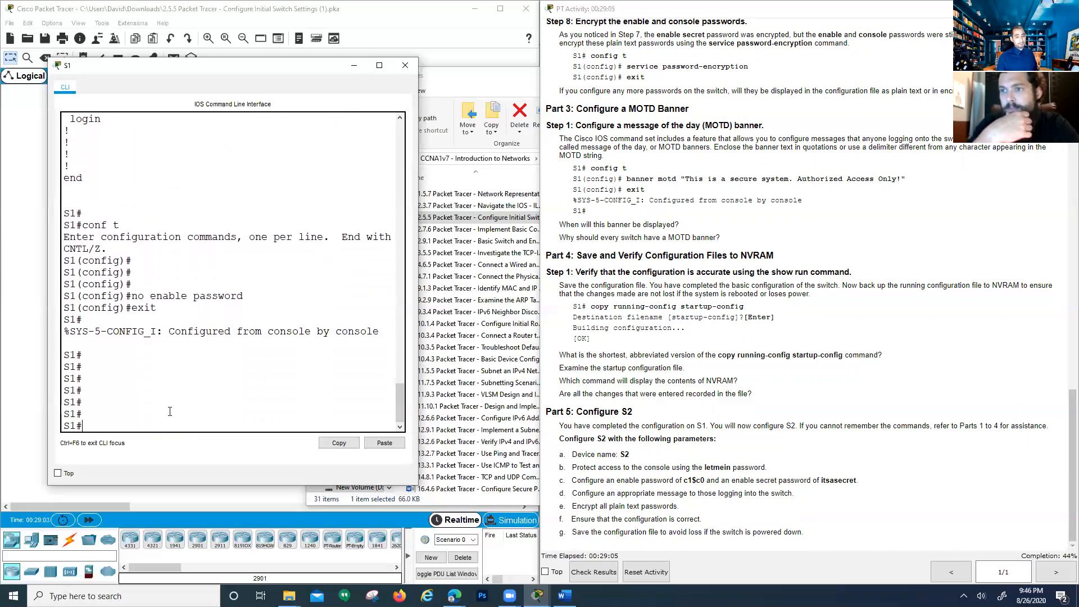
# Display S1's running-config, then its saved startup-config, to compare the enable entries
pyautogui.write('show ru')
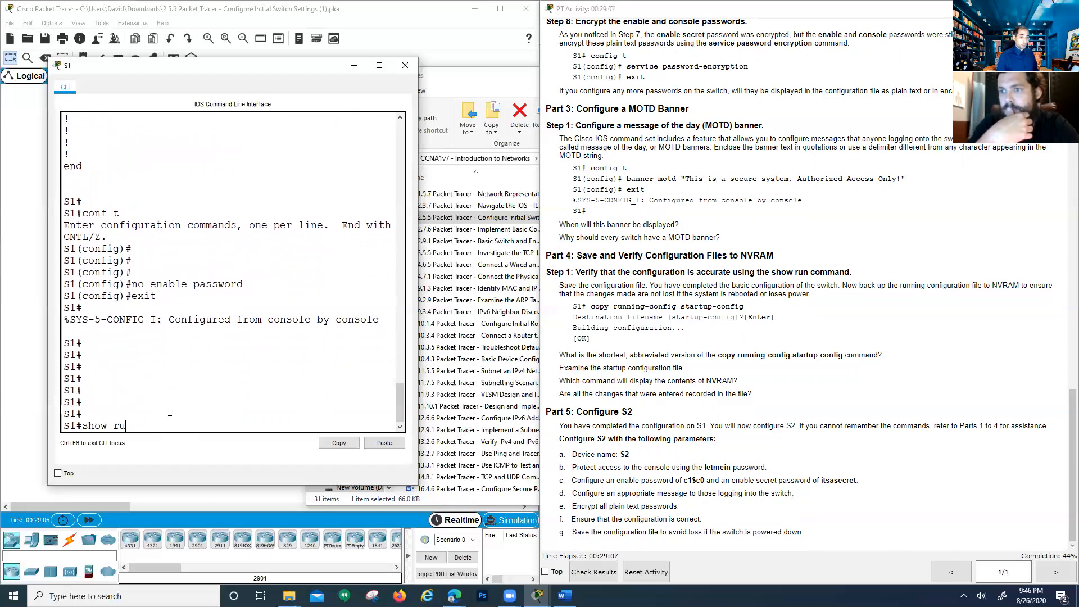
pyautogui.write('nning-config')
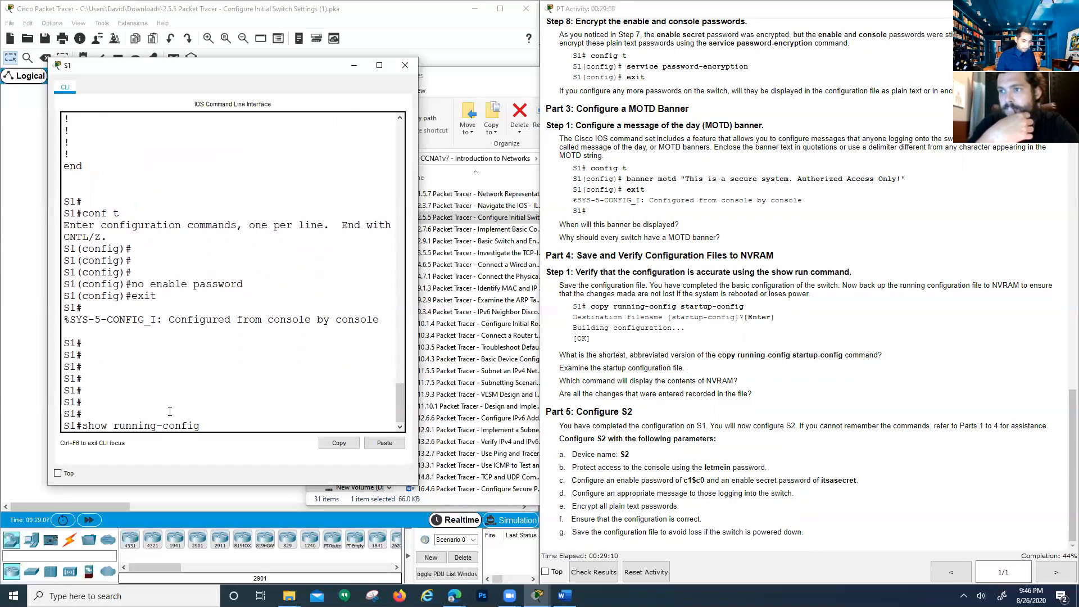
pyautogui.press('Return')
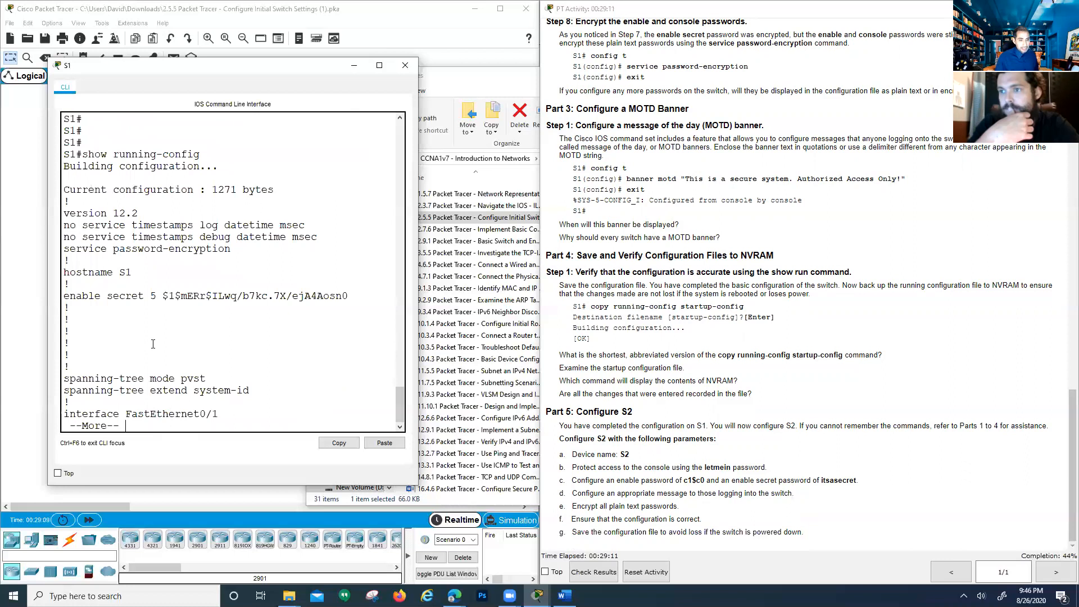
pyautogui.click(148, 304)
pyautogui.press('q')
pyautogui.press('Return')
pyautogui.press('Return')
pyautogui.press('Return')
pyautogui.press('Return')
pyautogui.press('Return')
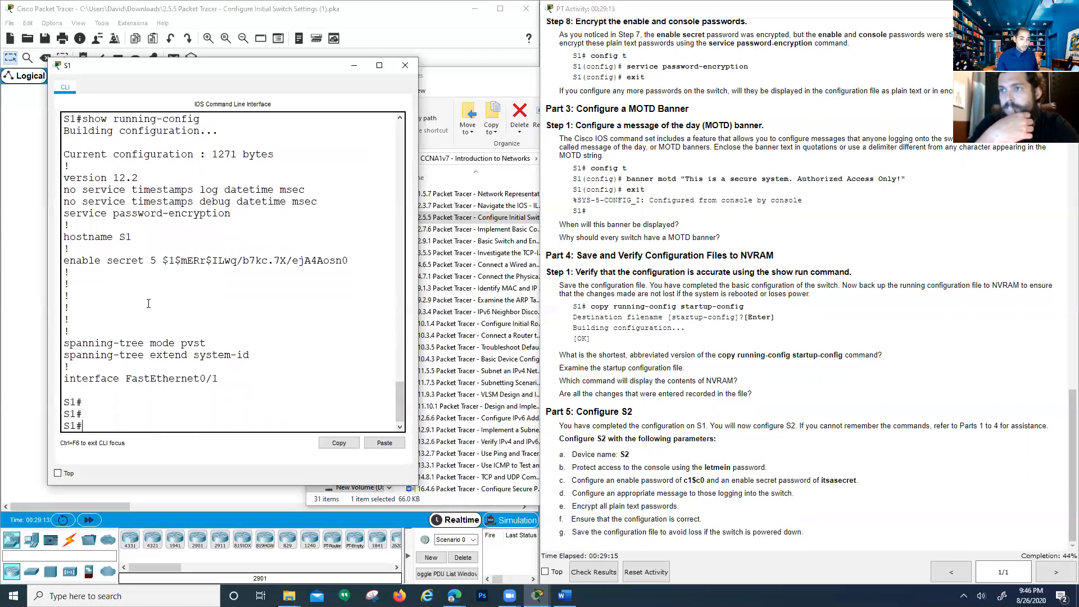
pyautogui.write('show star')
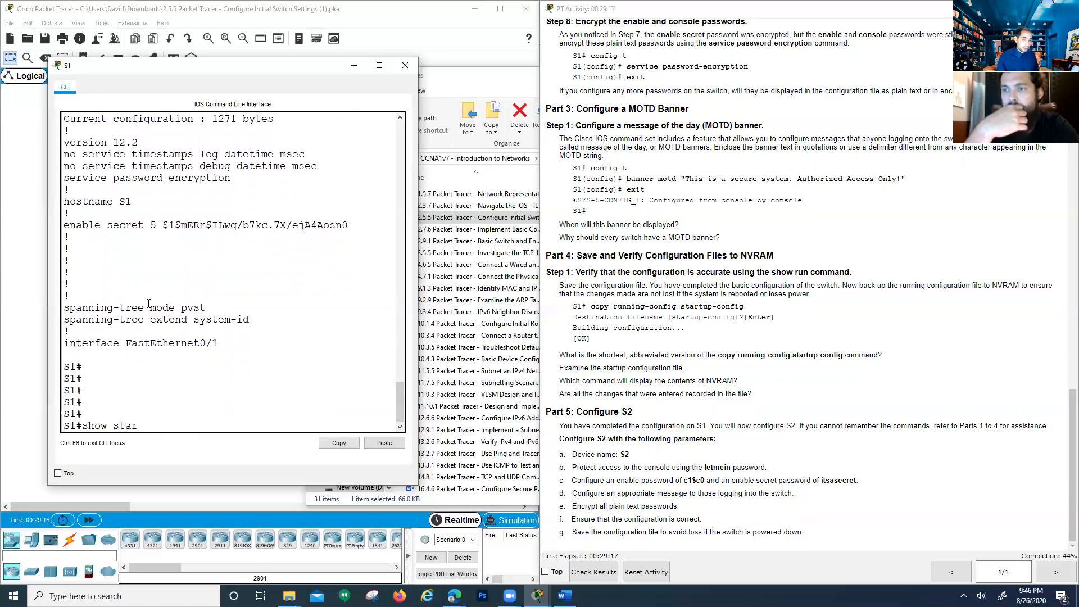
pyautogui.press('Tab')
pyautogui.press('Return')
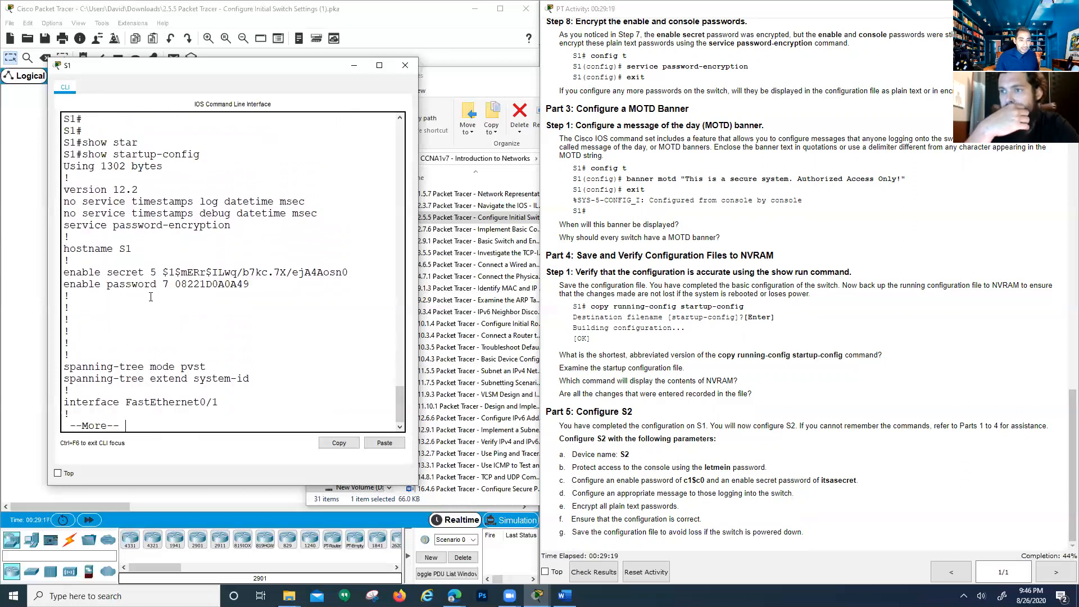
# Finish reviewing the startup-config, re-enter conf t, and begin typing a new enable password
pyautogui.moveTo(151, 284); pyautogui.dragTo(245, 282)
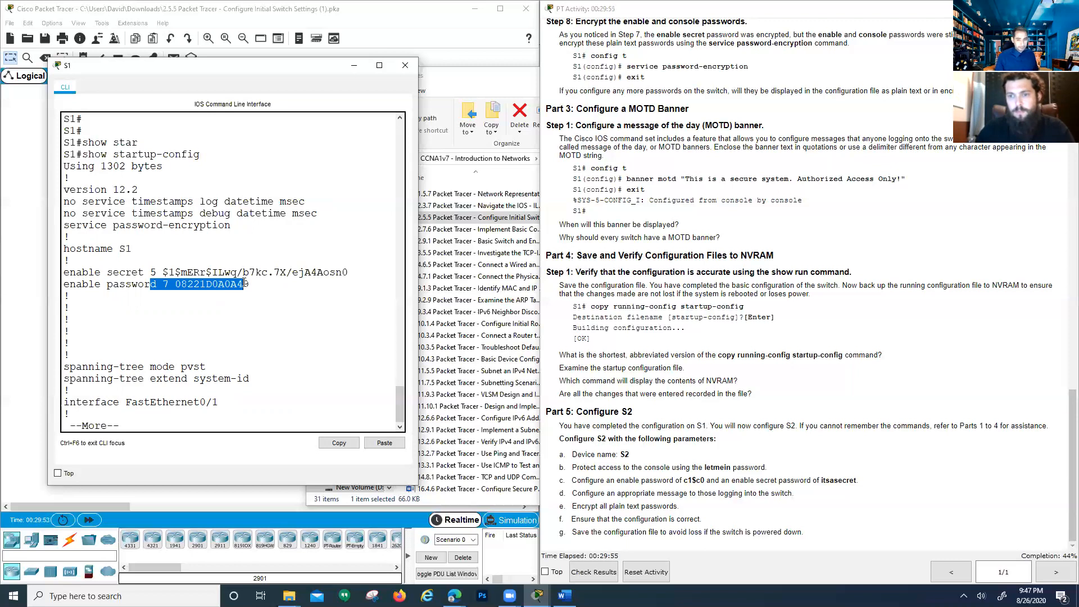
pyautogui.click(139, 399)
pyautogui.press('Return')
pyautogui.press('Return')
pyautogui.press('Return')
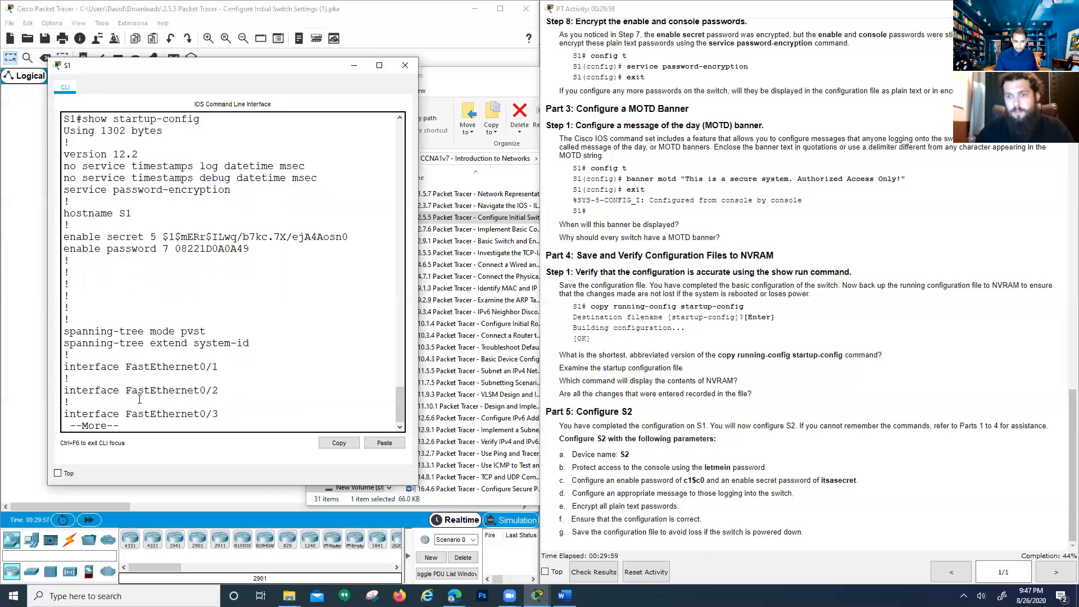
pyautogui.write('q')
pyautogui.write('conf')
pyautogui.write(' t')
pyautogui.press('Return')
pyautogui.write('enable password f')
pyautogui.press('BackSpace')
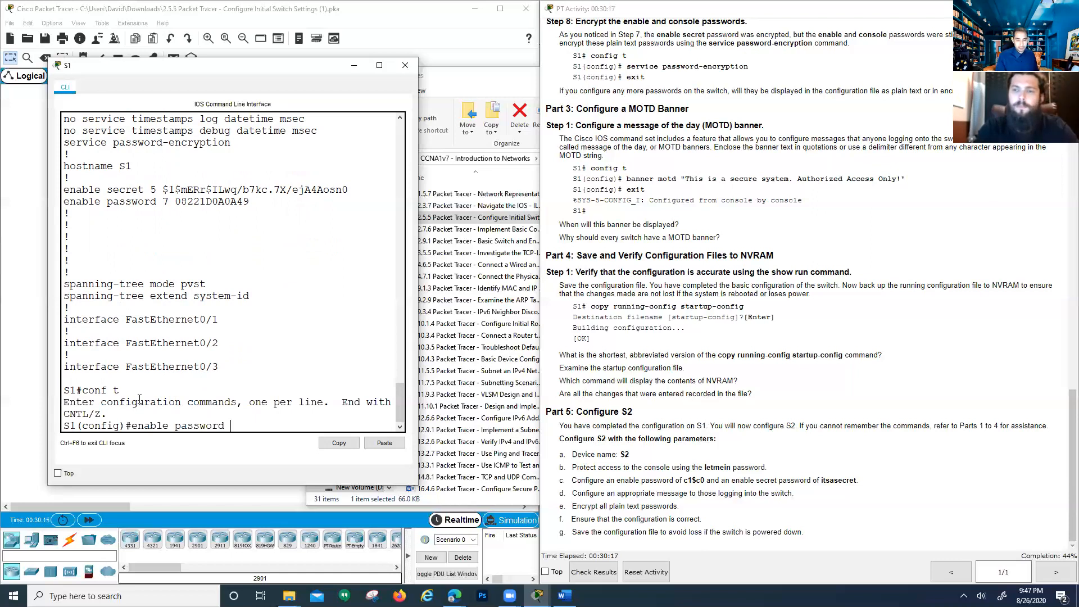
# Apply S1's corrected enable password, exit to privileged mode, and type copy run start
pyautogui.write('etmein')
pyautogui.press('Return')
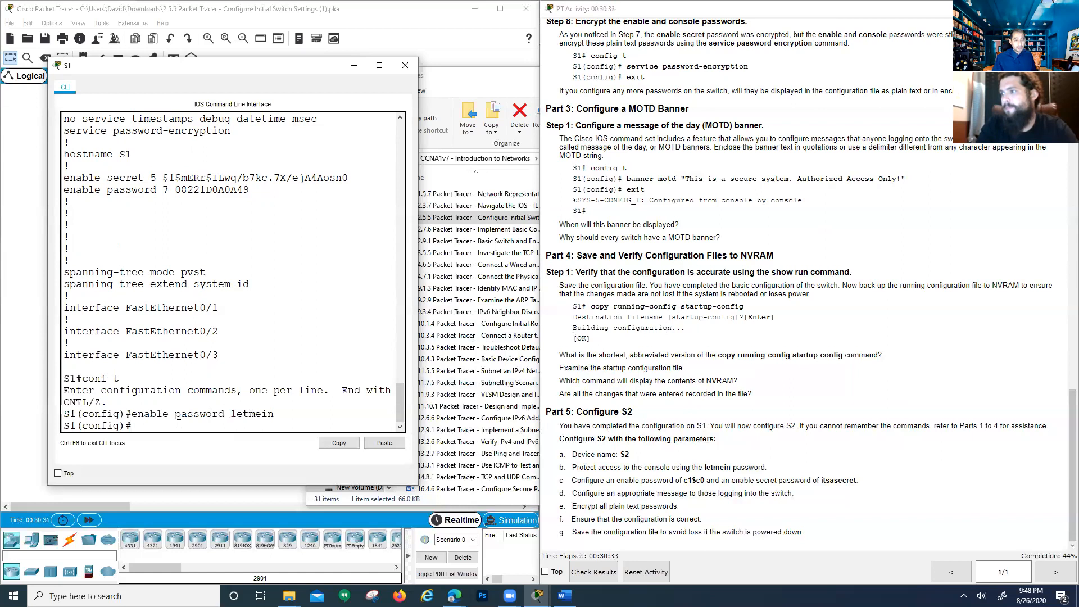
pyautogui.press('Return')
pyautogui.press('Return')
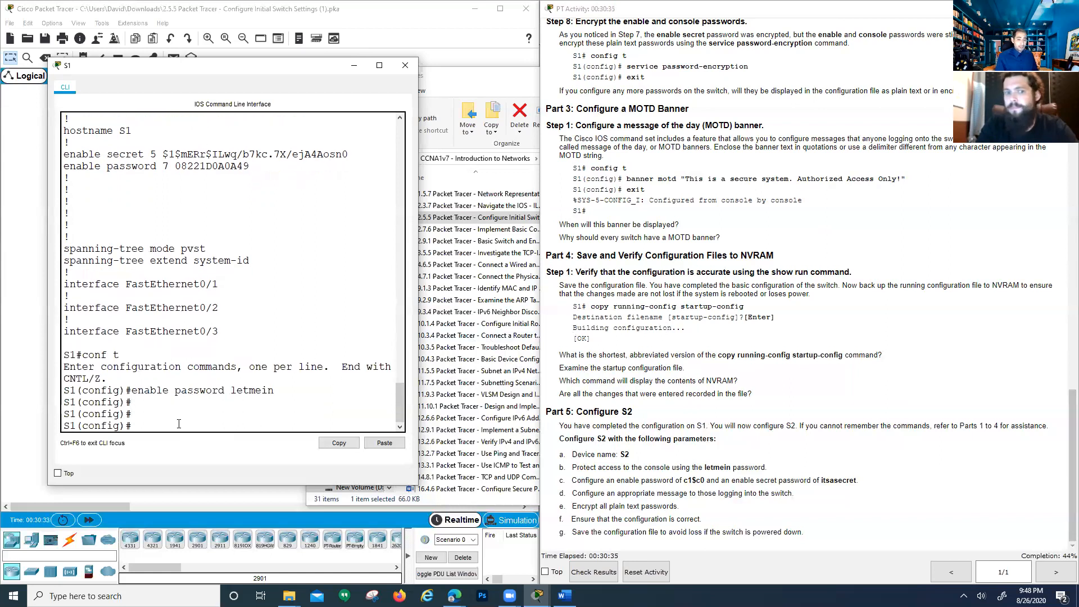
pyautogui.write('exit')
pyautogui.press('Return')
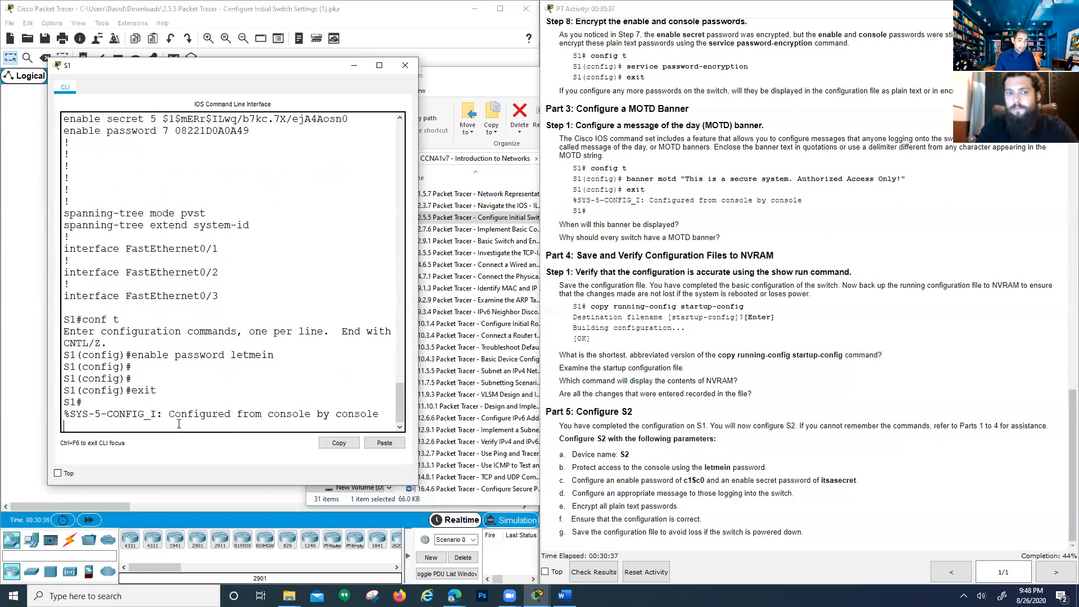
pyautogui.press('Return')
pyautogui.press('Return')
pyautogui.press('Return')
pyautogui.write('copy run start')
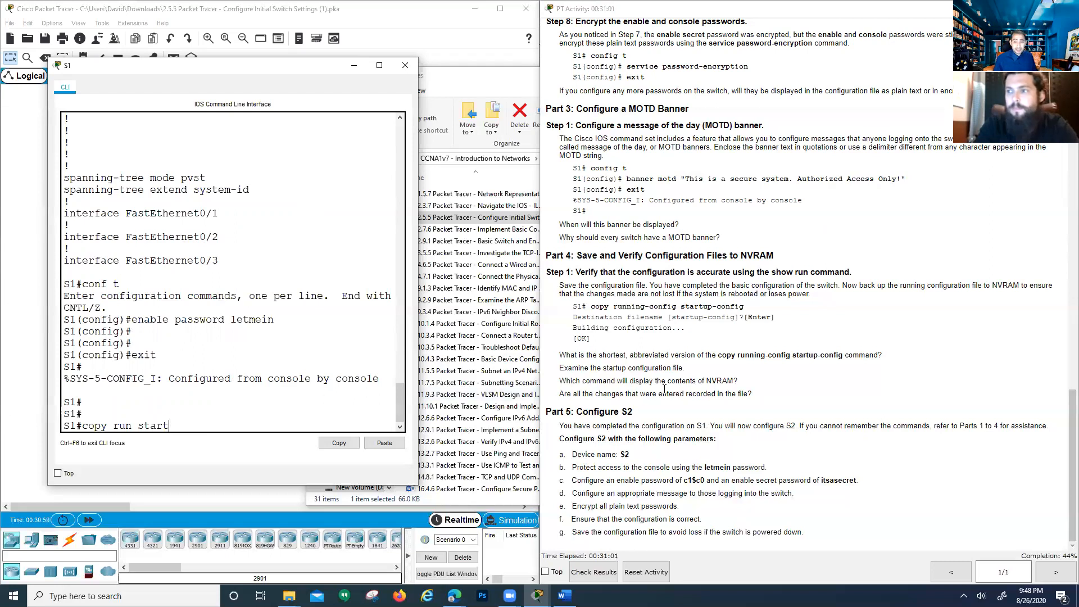
# Check the NVRAM question and the Part 5: Configure S2 heading in the instructions
pyautogui.moveTo(706, 382); pyautogui.dragTo(729, 382)
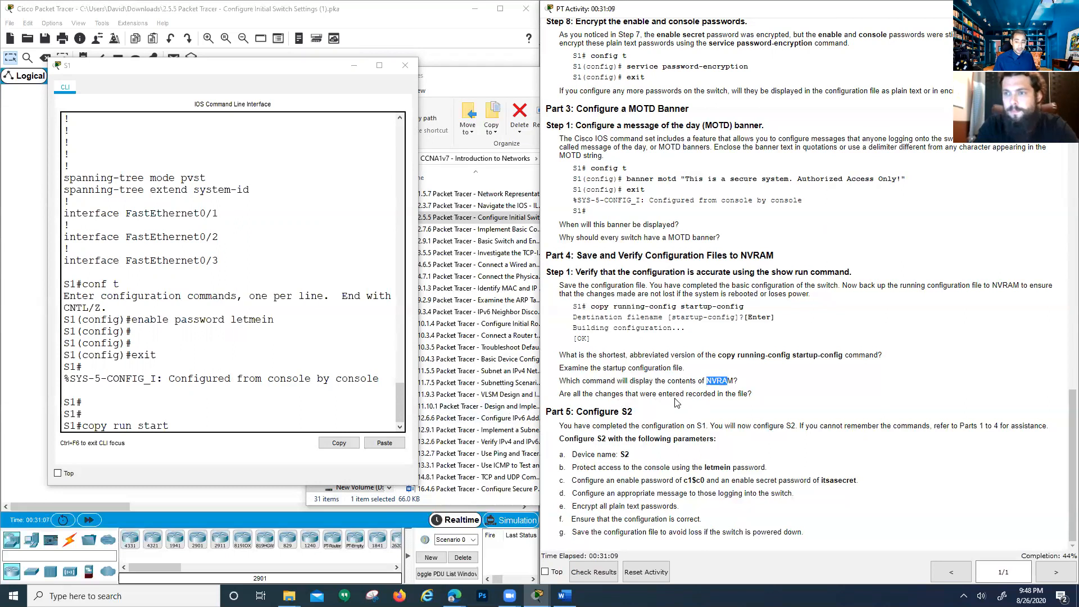
pyautogui.click(676, 432)
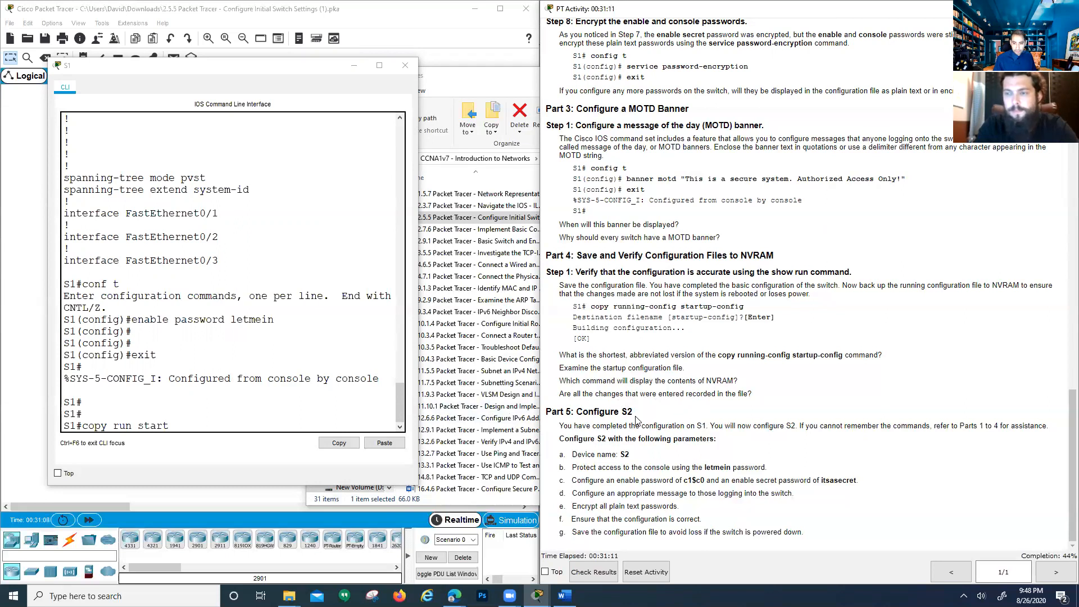
pyautogui.moveTo(634, 412); pyautogui.dragTo(596, 411)
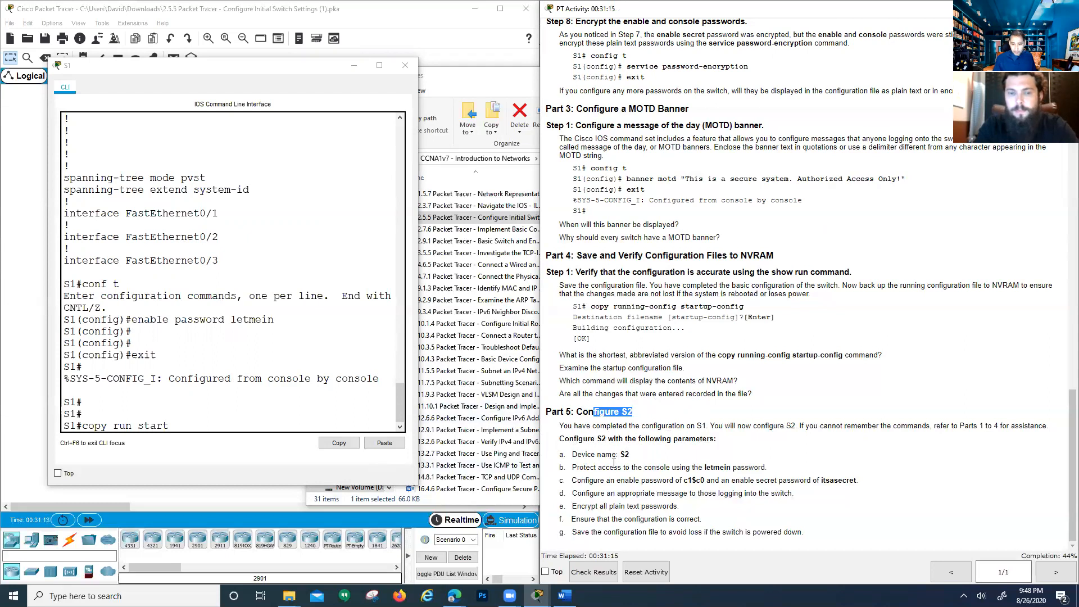
pyautogui.click(195, 414)
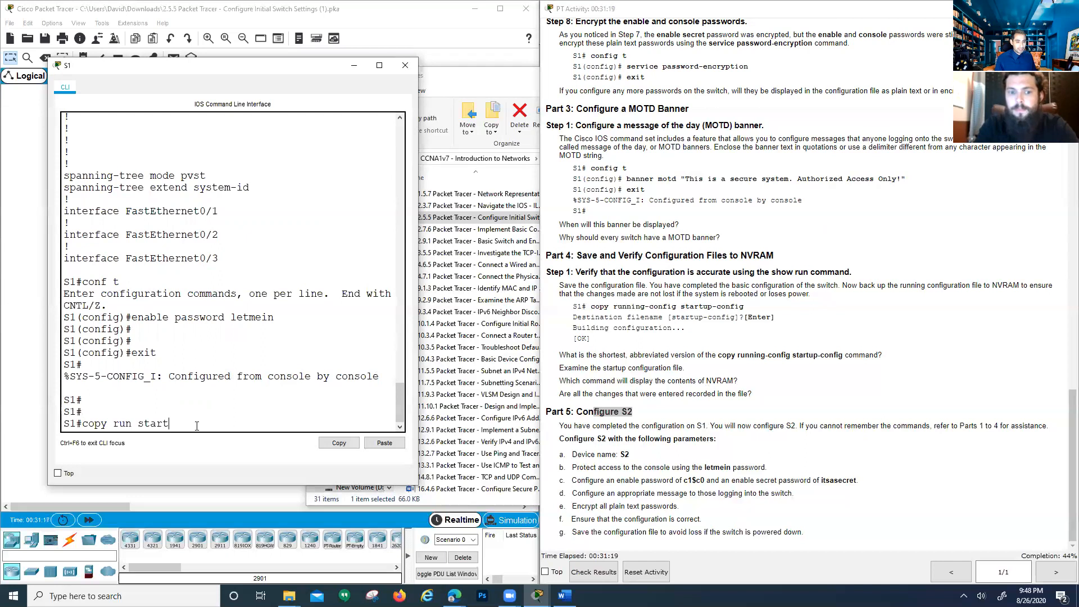
# Save S1's configuration to NVRAM with write and wr, then close the S1 window
pyautogui.press('BackSpace')
pyautogui.press('BackSpace')
pyautogui.press('BackSpace')
pyautogui.press('BackSpace')
pyautogui.press('BackSpace')
pyautogui.press('BackSpace')
pyautogui.press('BackSpace')
pyautogui.press('BackSpace')
pyautogui.press('BackSpace')
pyautogui.press('BackSpace')
pyautogui.press('BackSpace')
pyautogui.press('BackSpace')
pyautogui.press('BackSpace')
pyautogui.press('BackSpace')
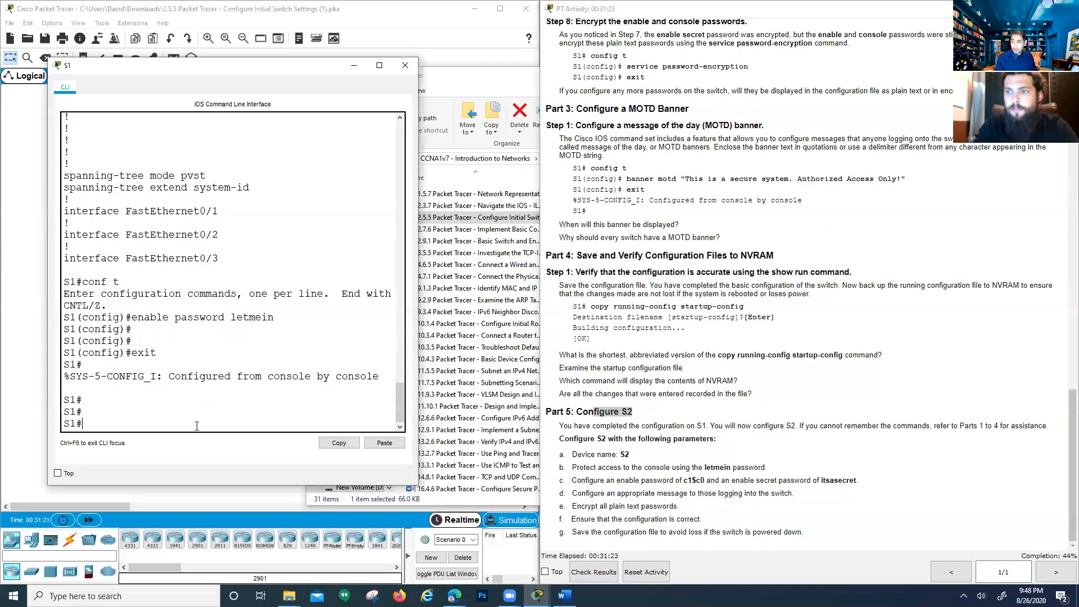
pyautogui.write('write')
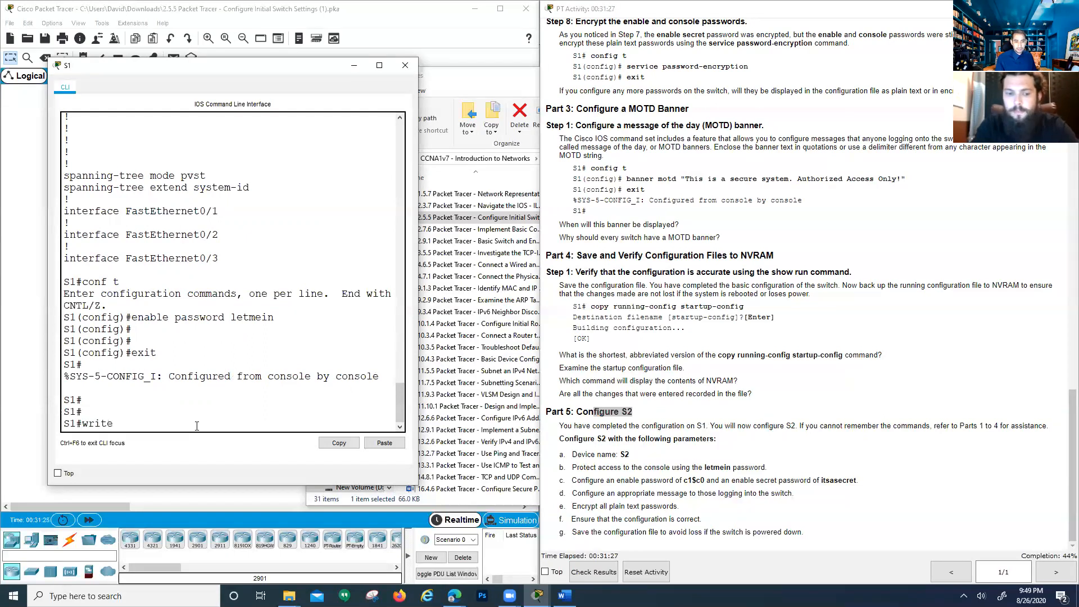
pyautogui.press('Return')
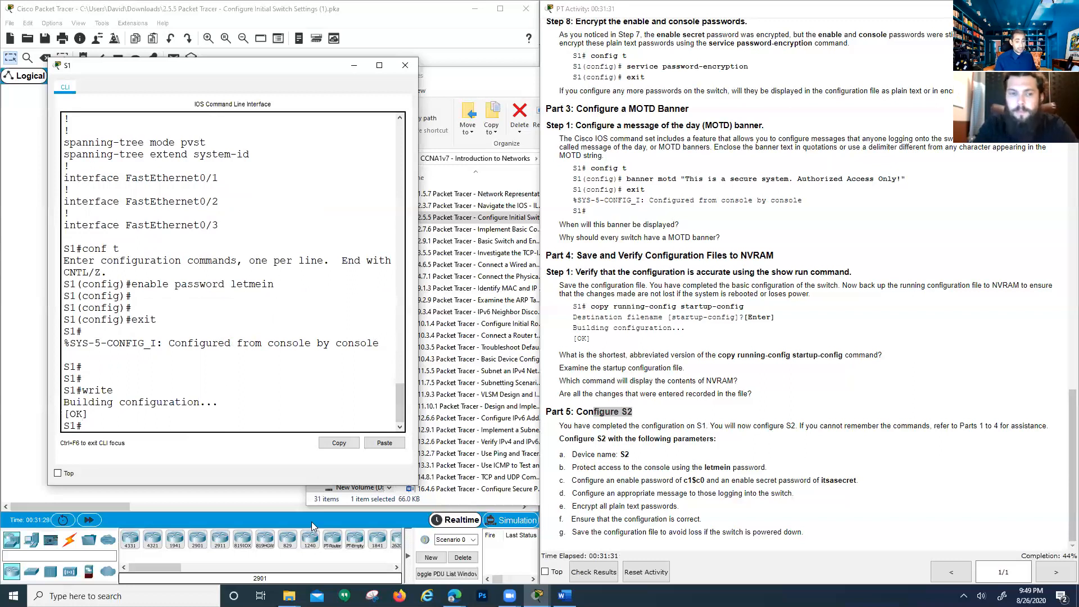
pyautogui.write('wr')
pyautogui.press('Return')
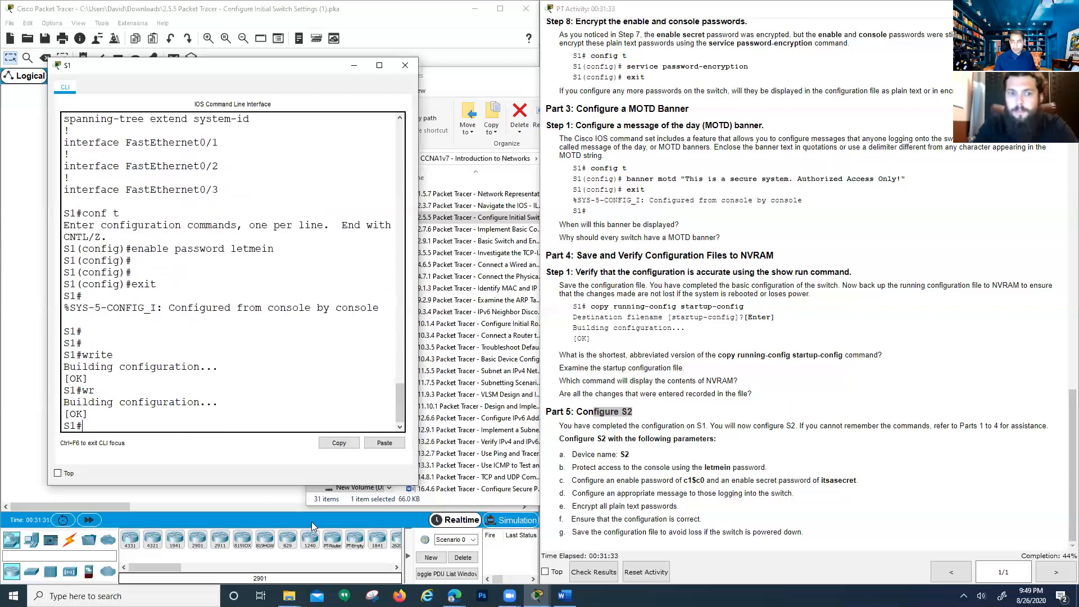
pyautogui.click(405, 66)
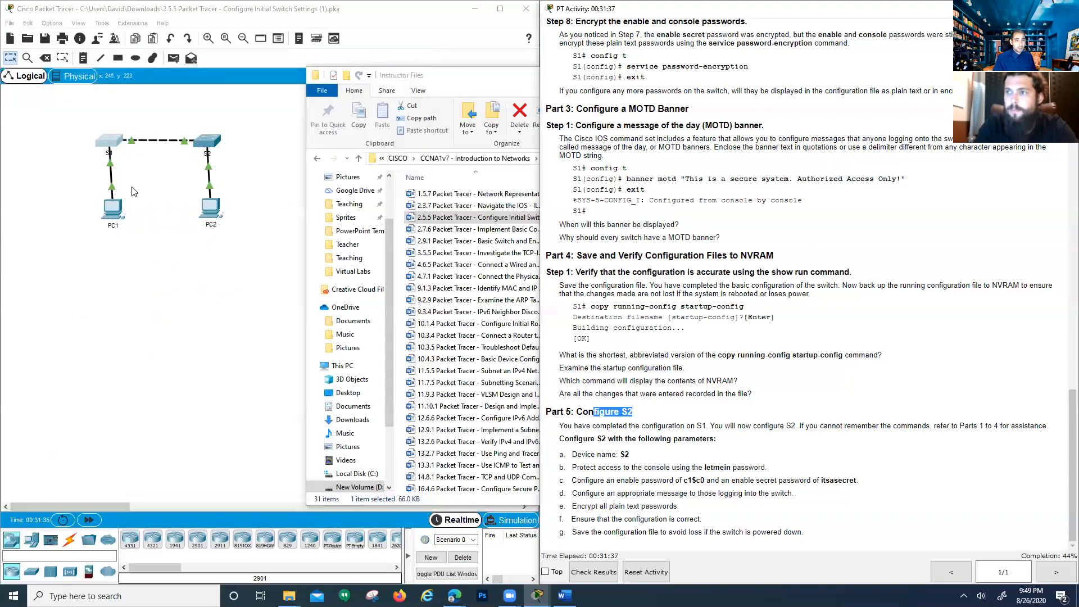
# Open S2's CLI, enter global configuration mode, and set the hostname to S2
pyautogui.click(210, 142)
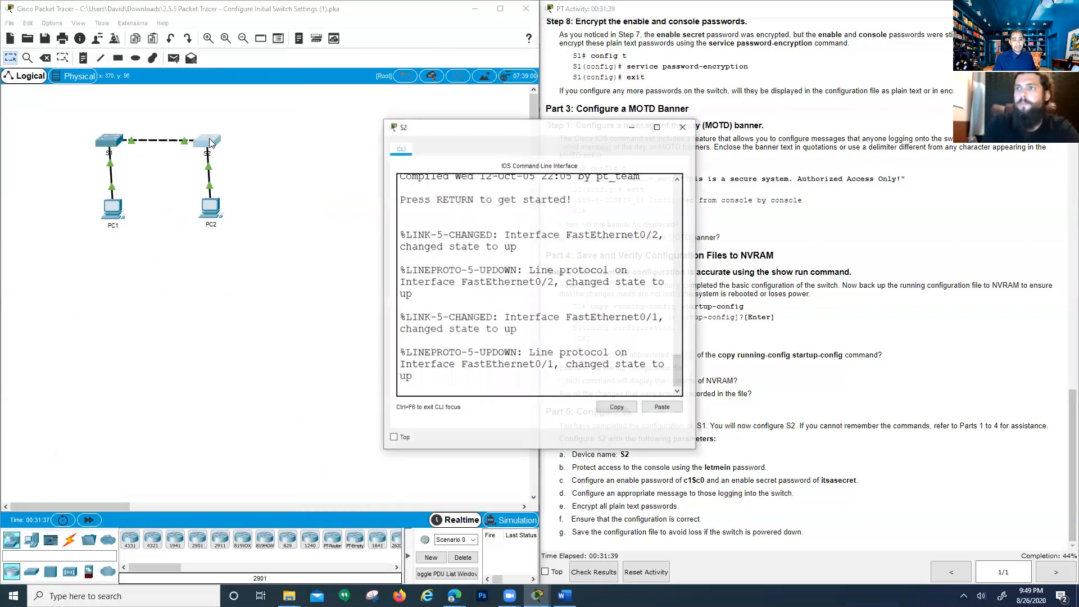
pyautogui.moveTo(447, 128); pyautogui.dragTo(164, 97)
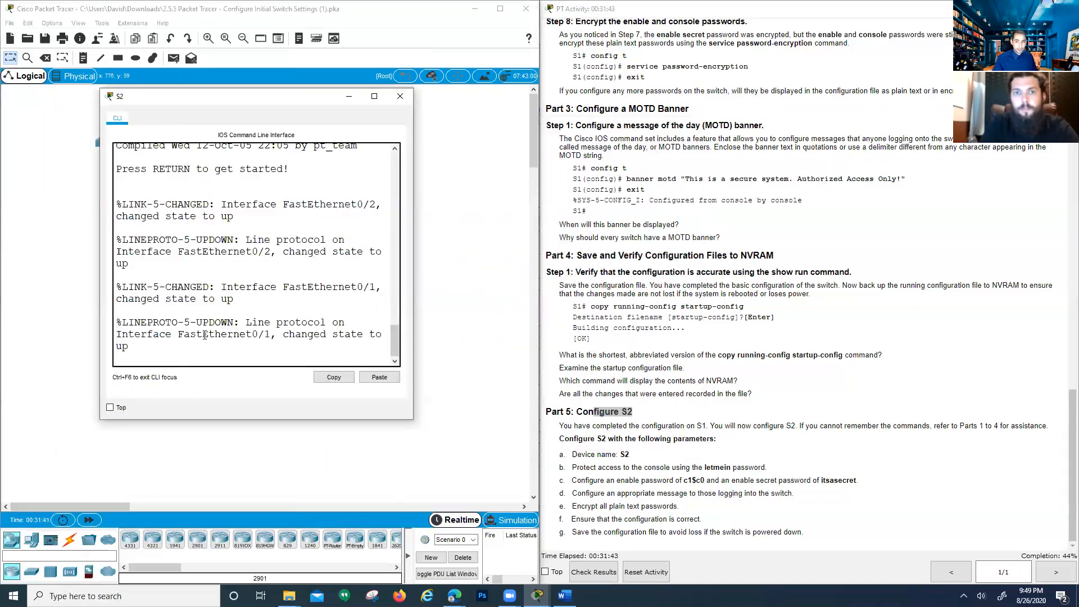
pyautogui.press('Return')
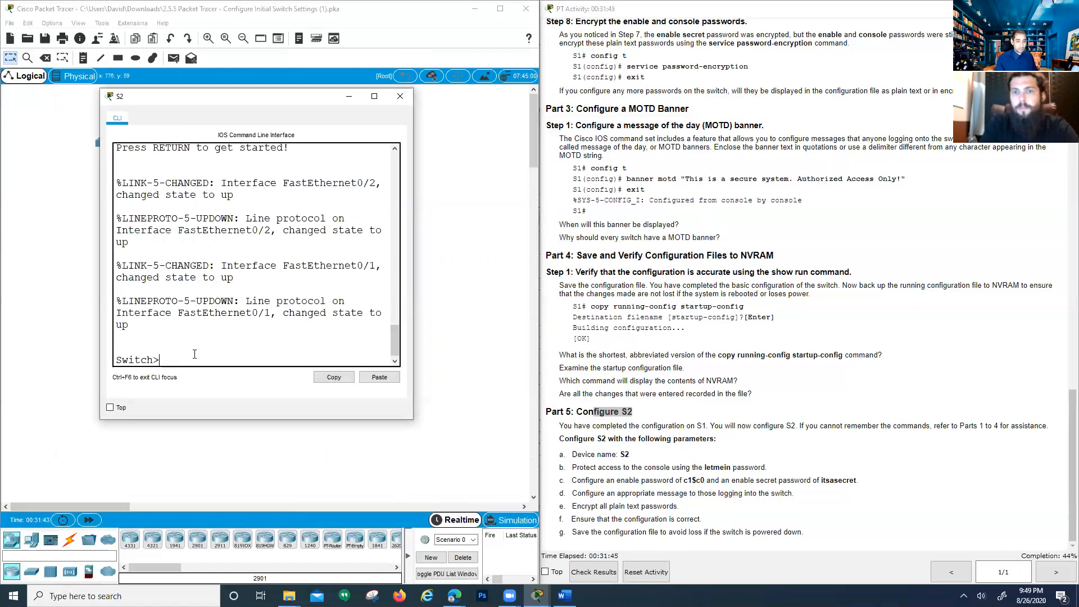
pyautogui.write('en')
pyautogui.press('Return')
pyautogui.write('conf t')
pyautogui.press('Return')
pyautogui.press('Return')
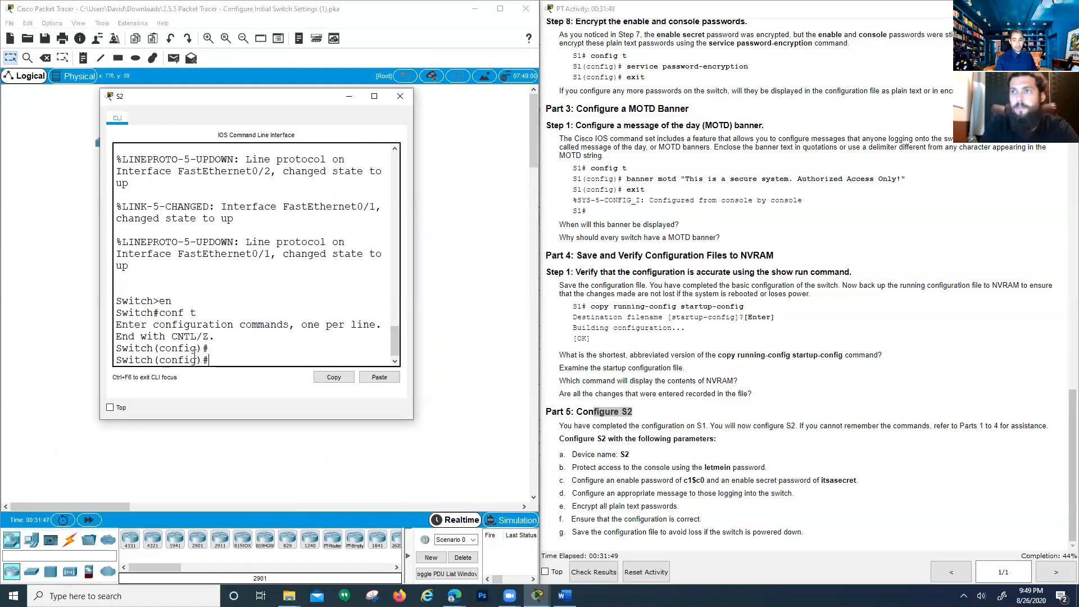
pyautogui.press('Return')
pyautogui.press('Return')
pyautogui.write('hostname S2')
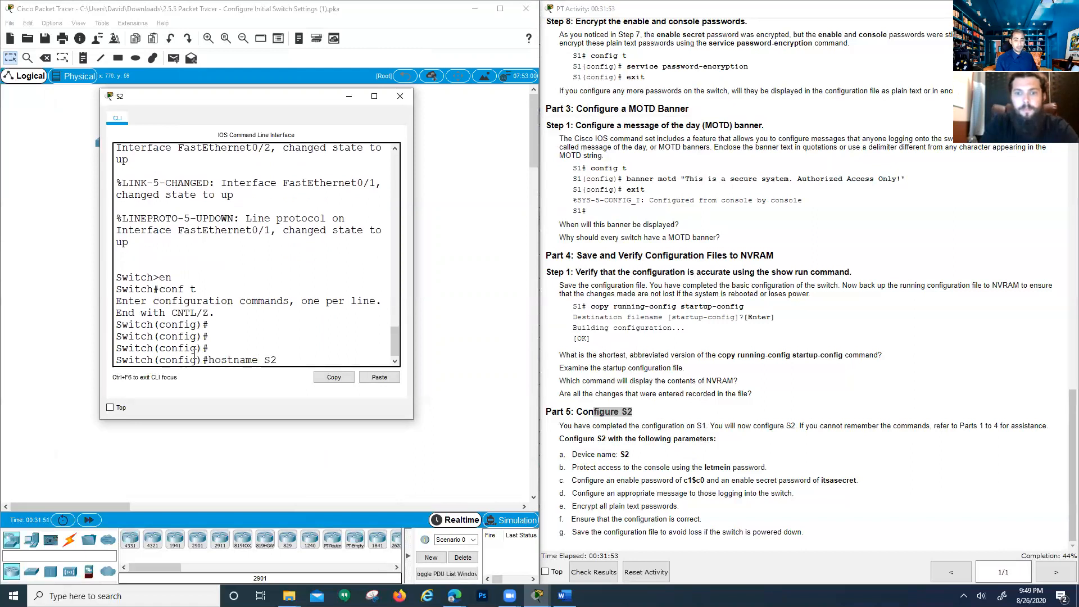
pyautogui.press('Return')
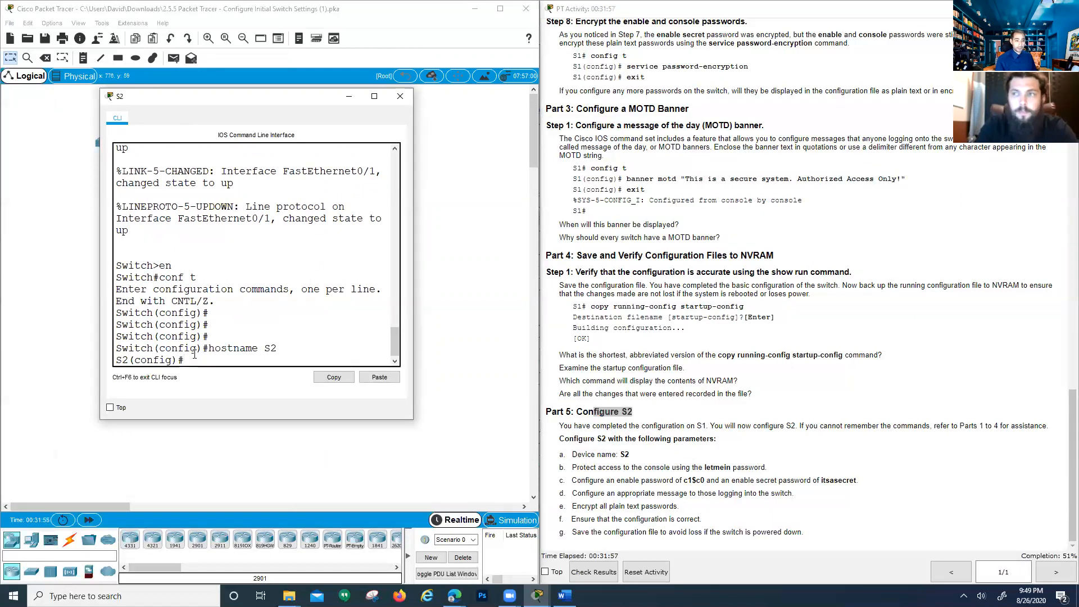
pyautogui.write('li')
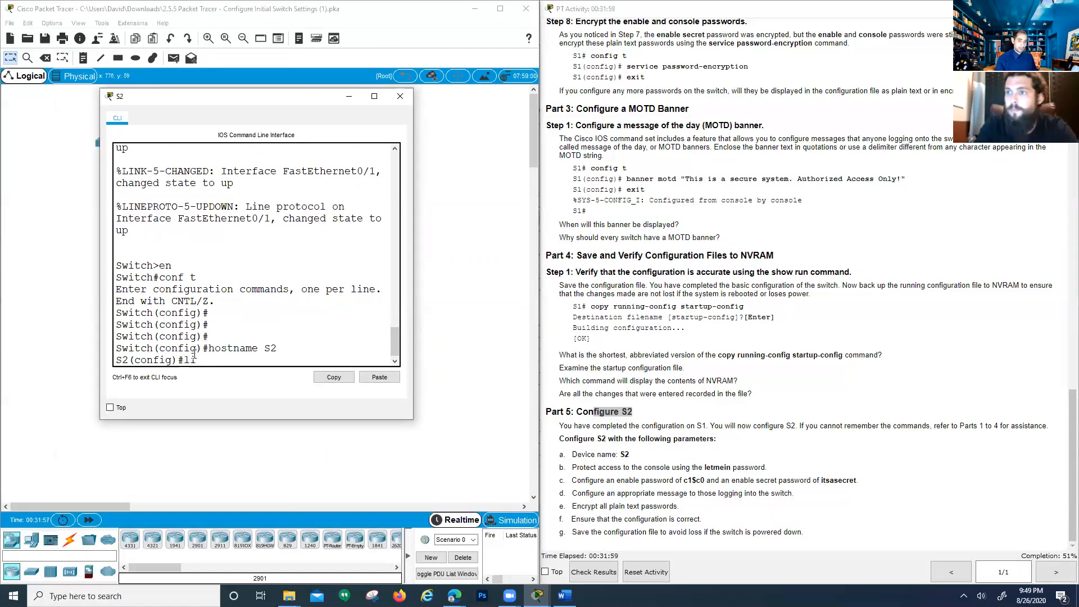
pyautogui.write('ne con 0')
pyautogui.press('Return')
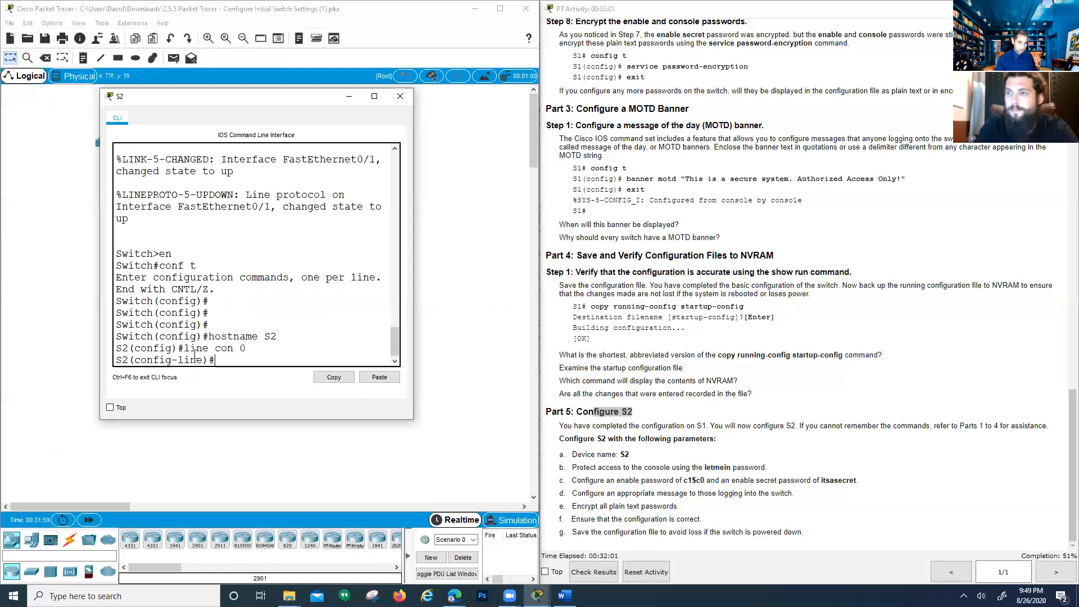
pyautogui.press('Return')
pyautogui.write('psa')
pyautogui.press('BackSpace')
pyautogui.press('BackSpace')
pyautogui.write('assword ')
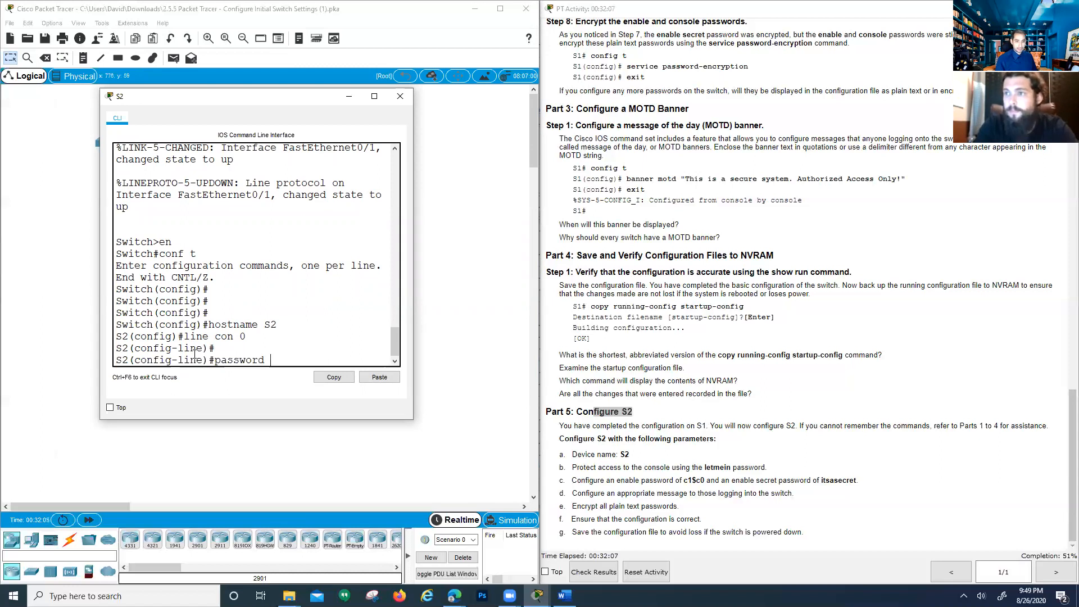
pyautogui.write('letmein')
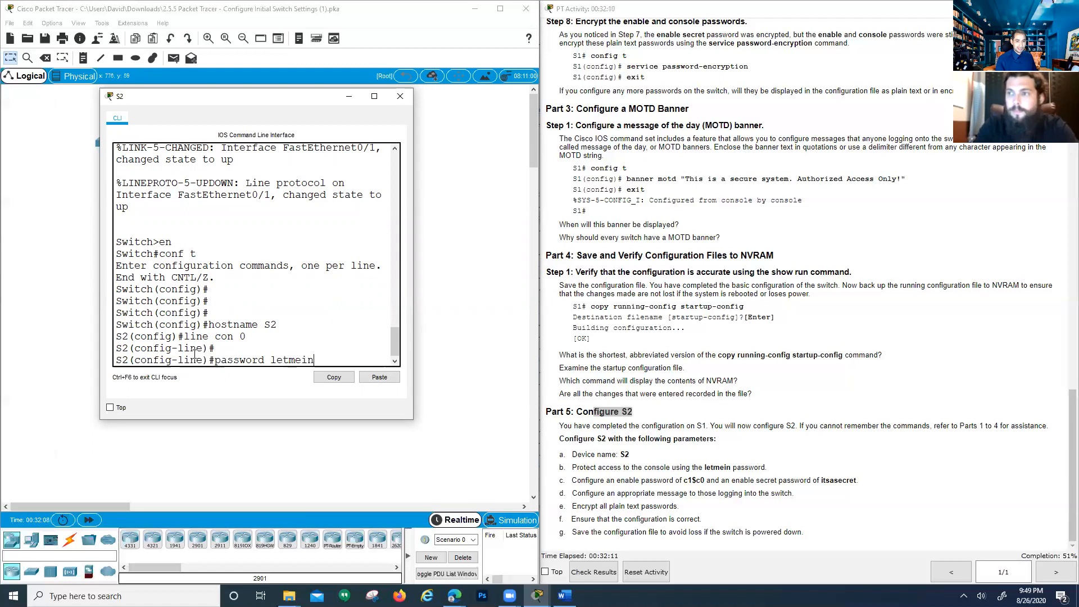
pyautogui.press('Return')
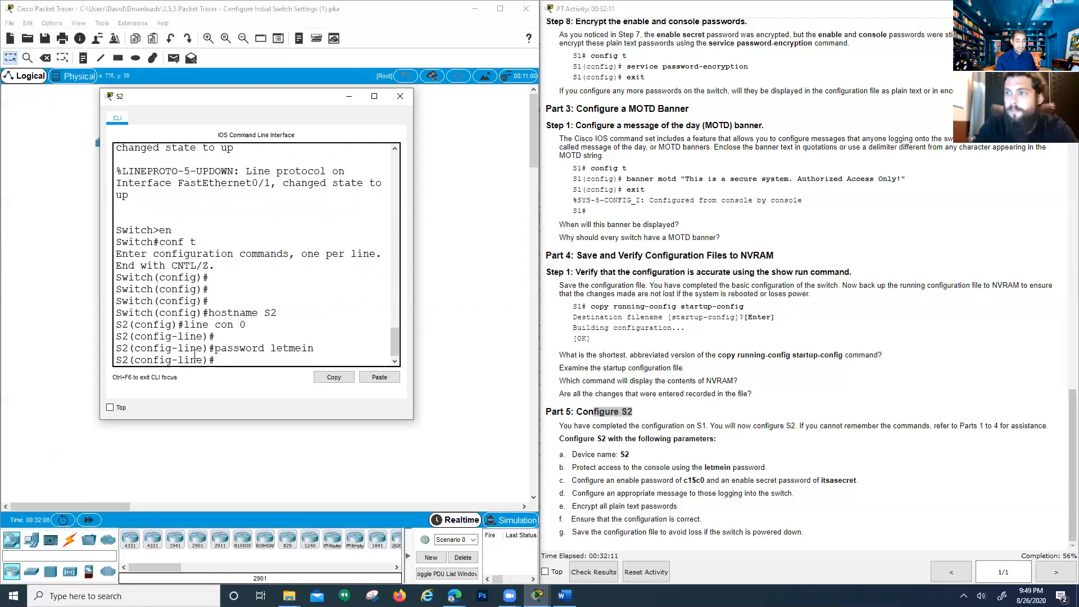
pyautogui.write('login')
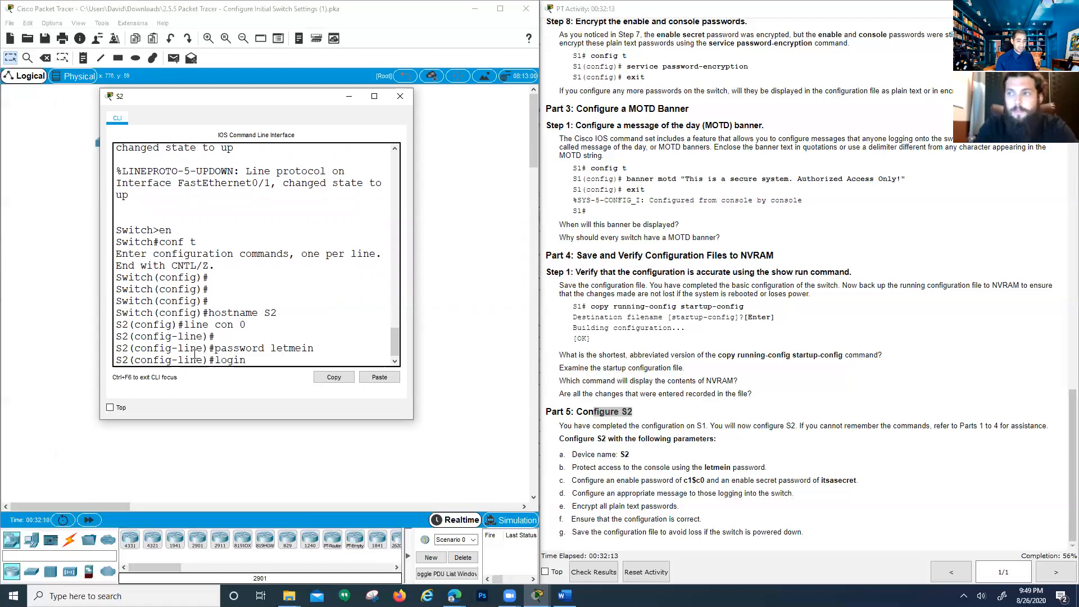
pyautogui.press('Return')
pyautogui.press('Return')
pyautogui.press('Return')
pyautogui.write('exit')
pyautogui.press('Return')
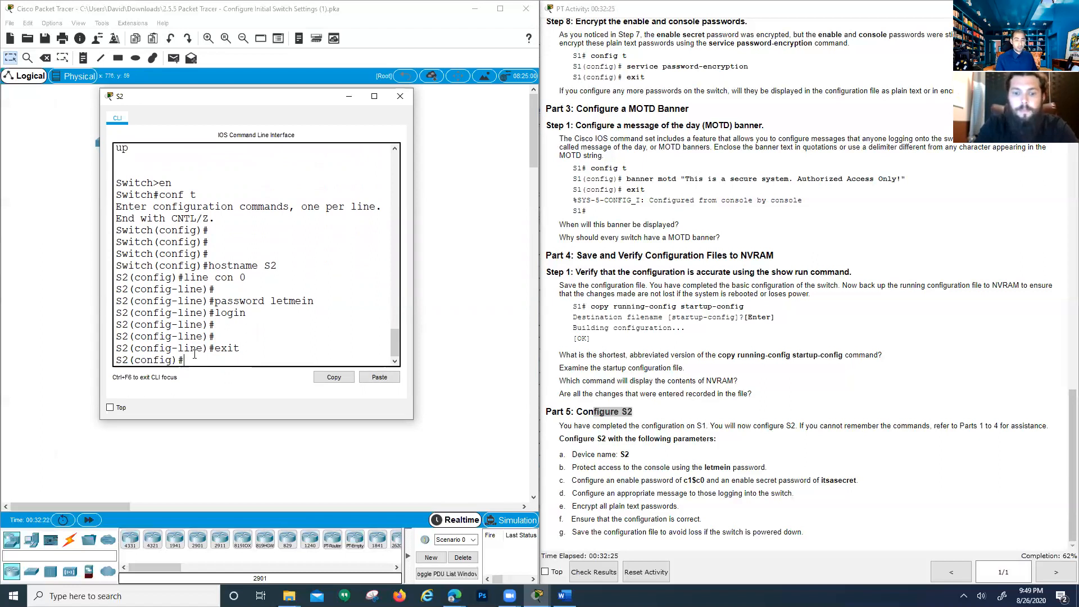
pyautogui.write('enable')
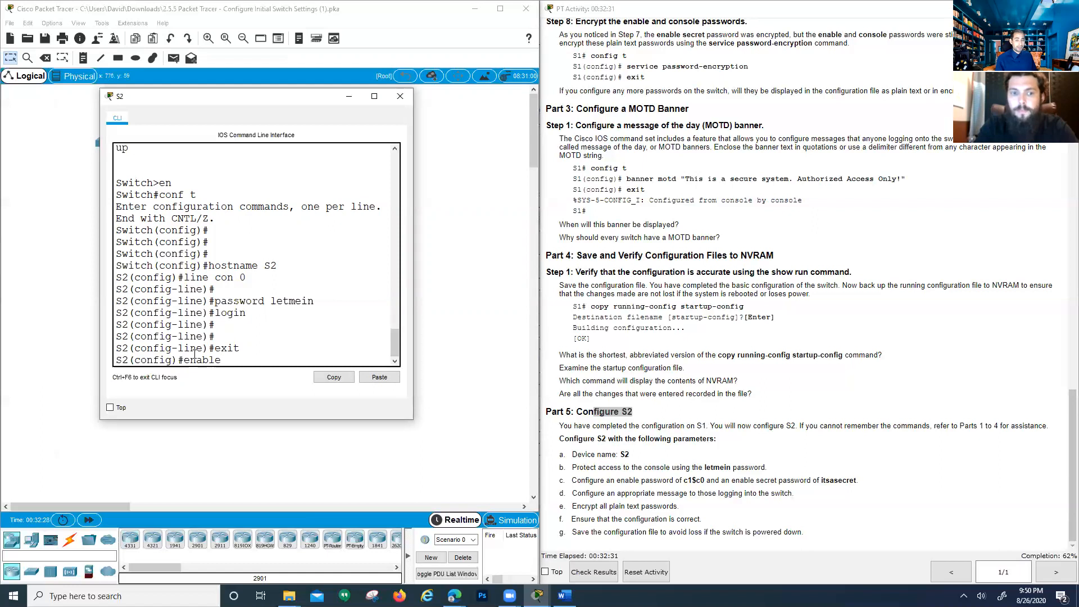
pyautogui.write(' password c1')
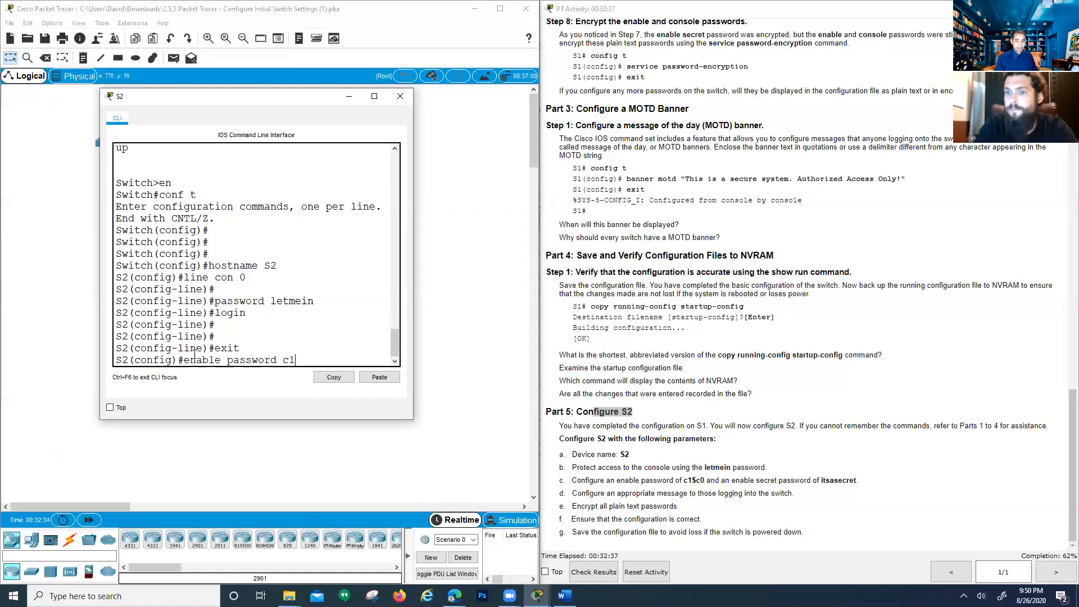
pyautogui.write('$')
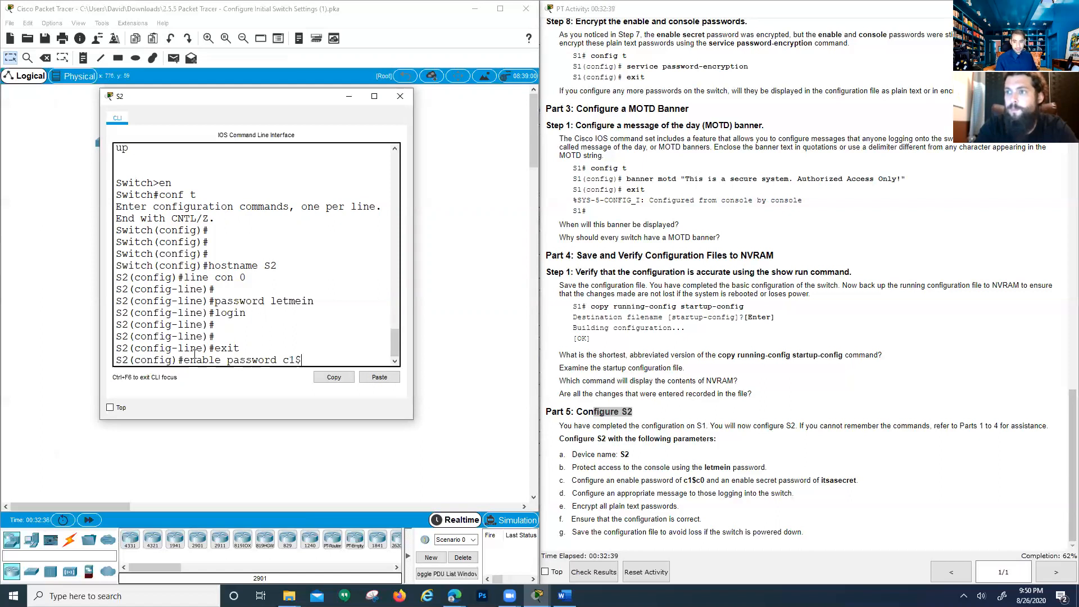
pyautogui.write('c0')
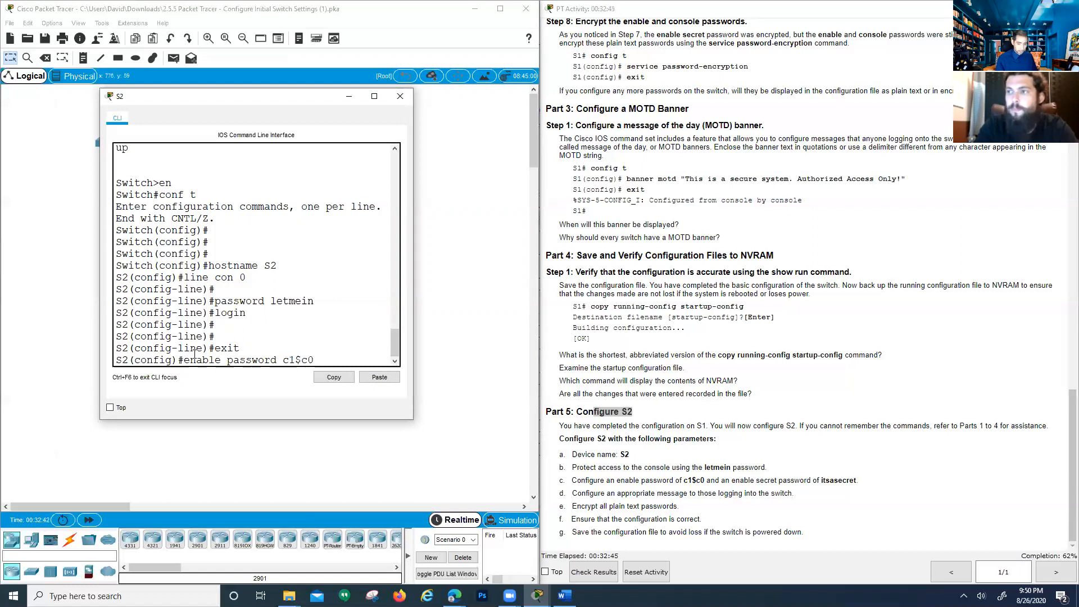
pyautogui.press('Return')
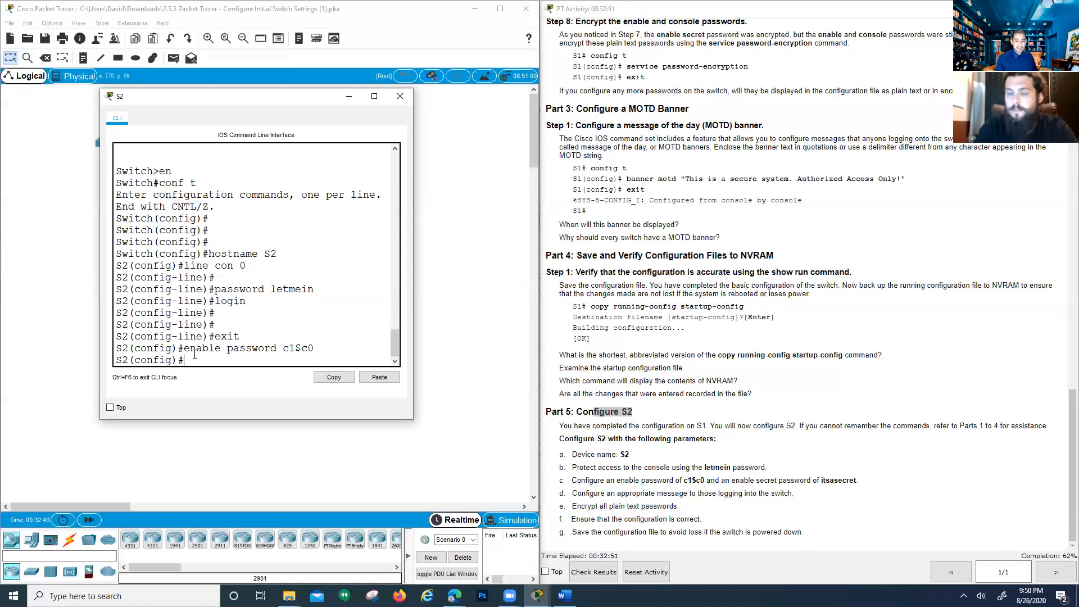
pyautogui.press('Return')
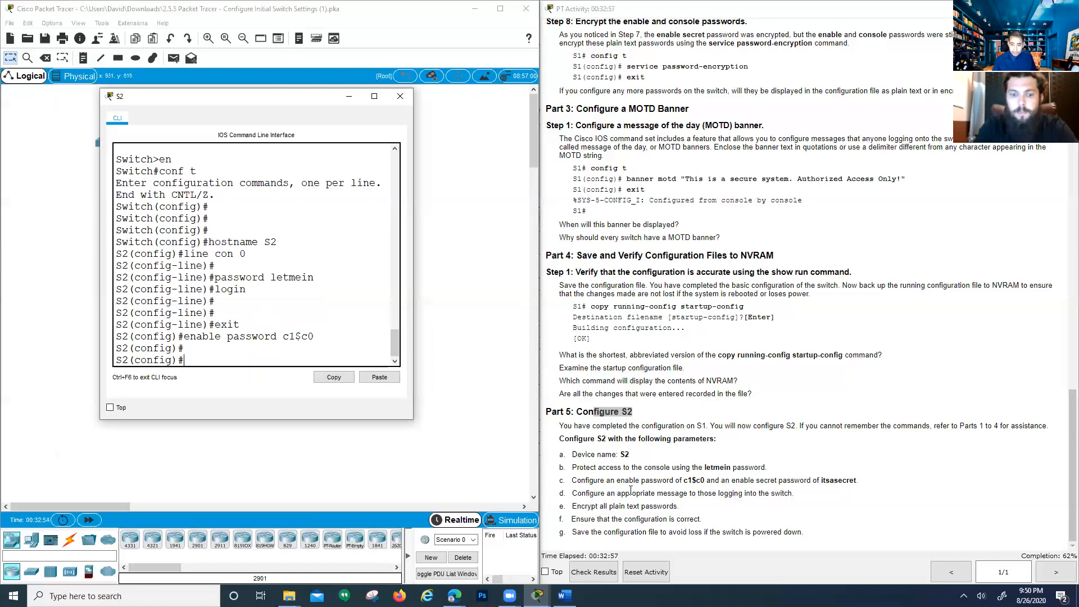
pyautogui.moveTo(704, 481); pyautogui.dragTo(786, 482)
pyautogui.click(806, 486)
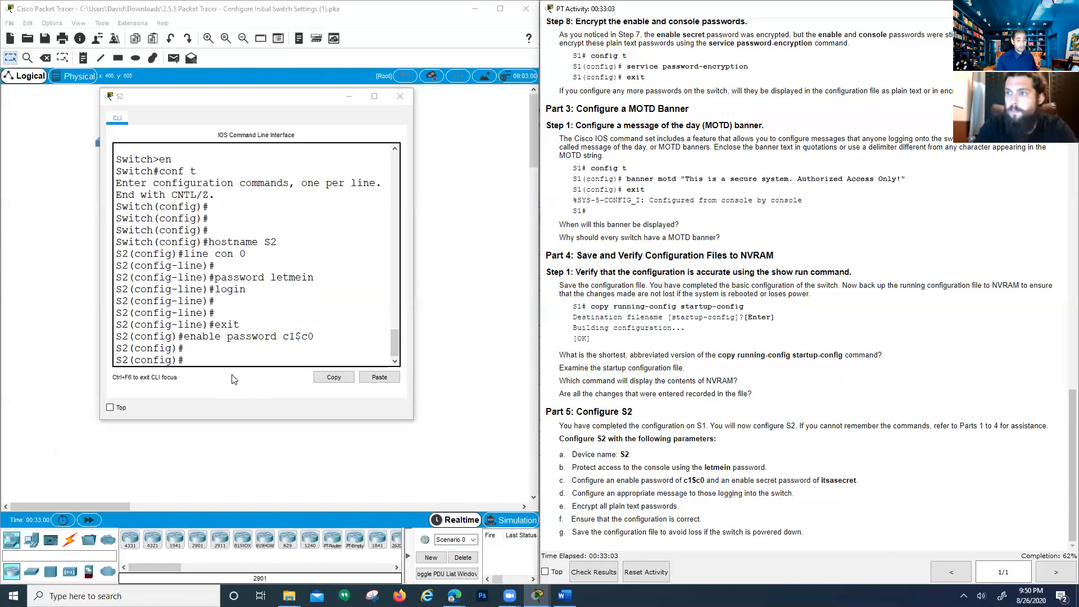
pyautogui.click(239, 363)
pyautogui.write('e')
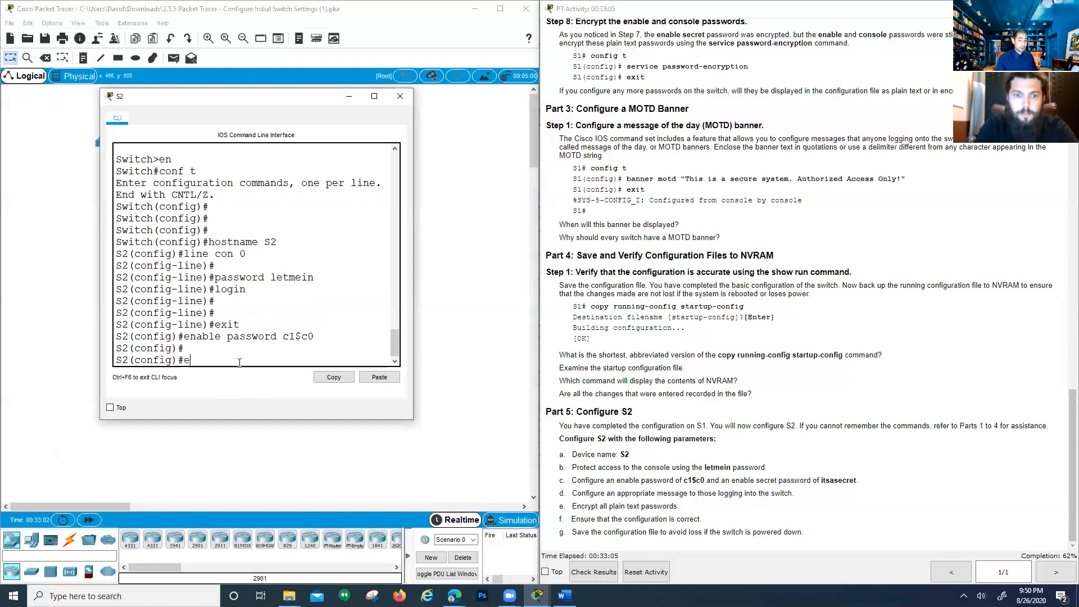
pyautogui.write('nable secret')
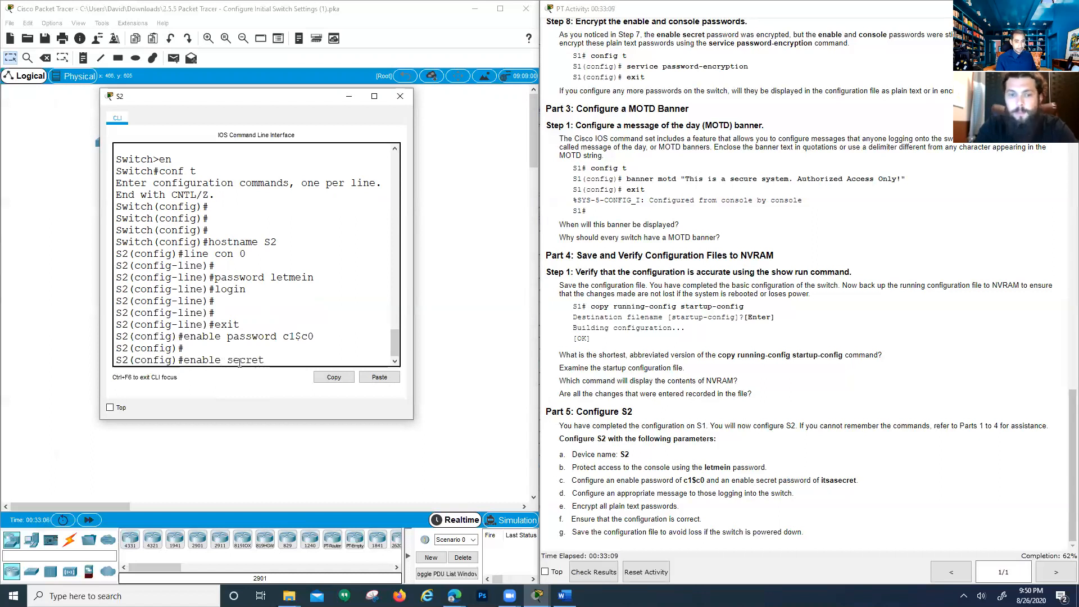
pyautogui.write(' itsa')
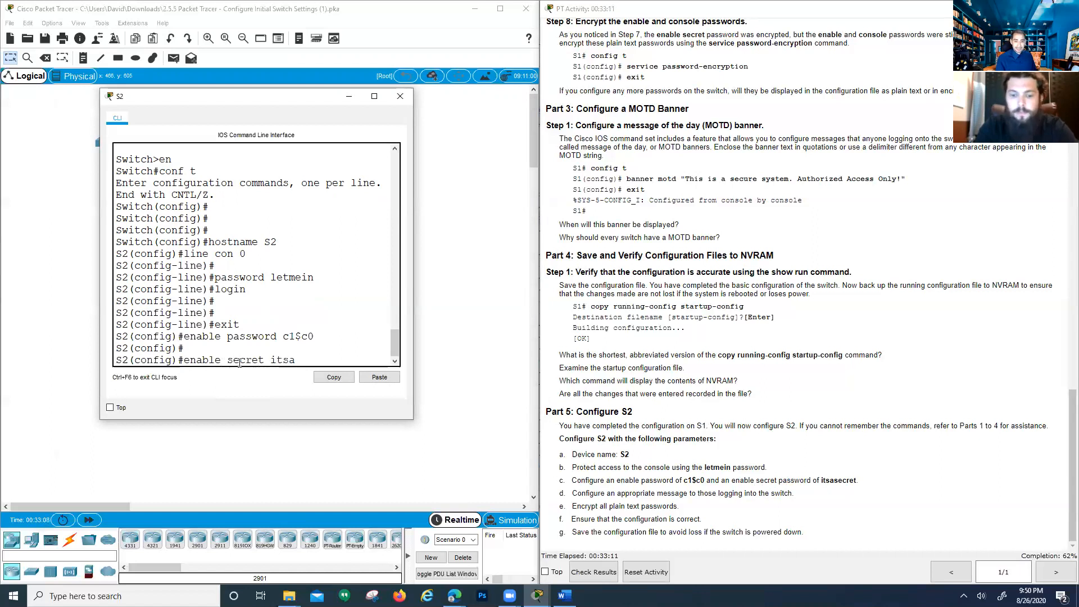
pyautogui.write('secret')
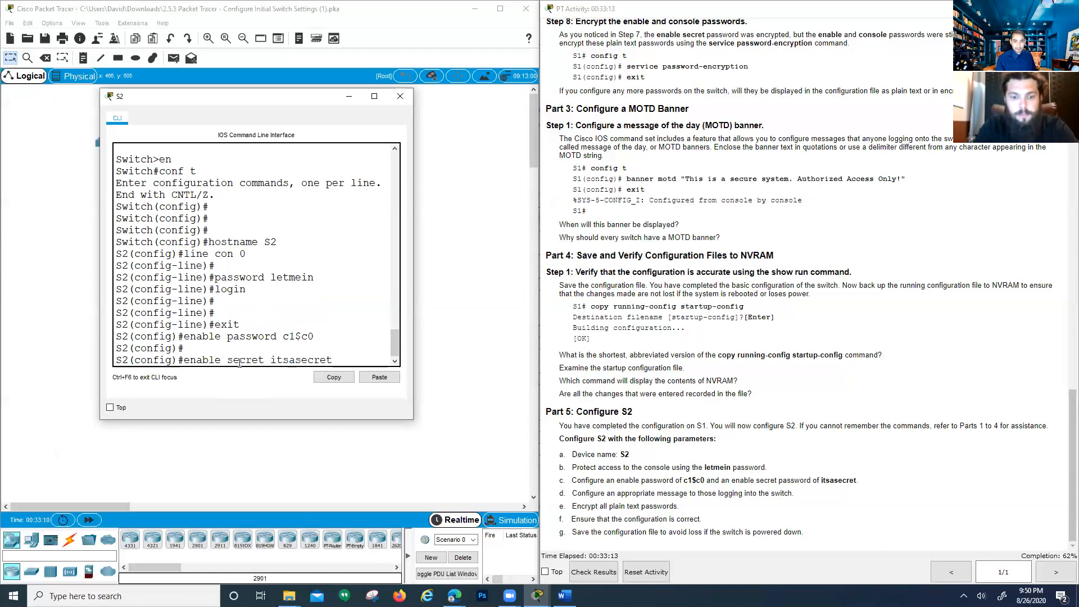
pyautogui.press('Return')
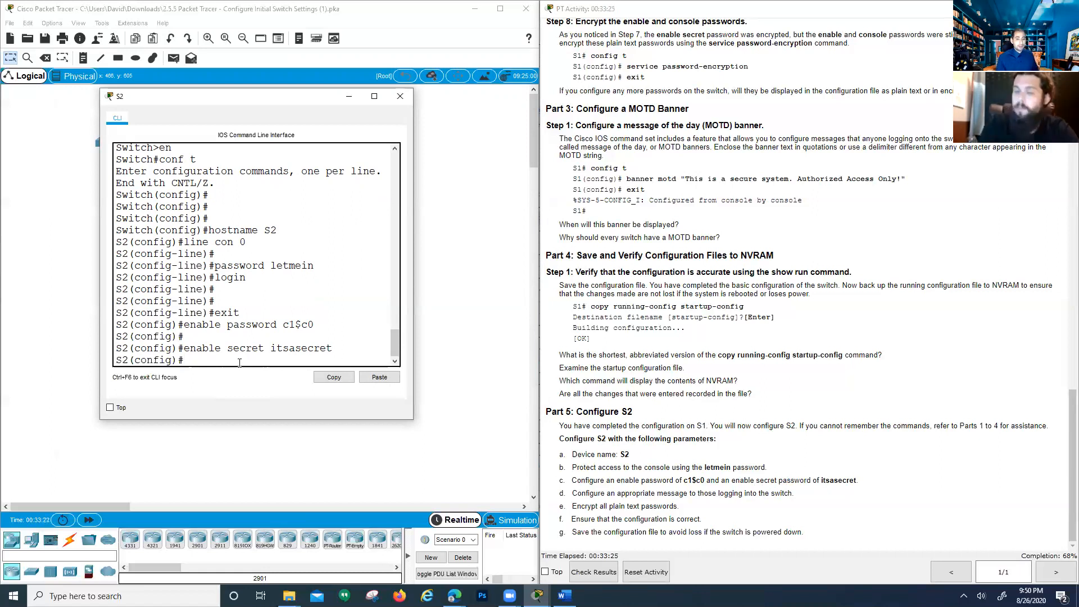
pyautogui.press('Return')
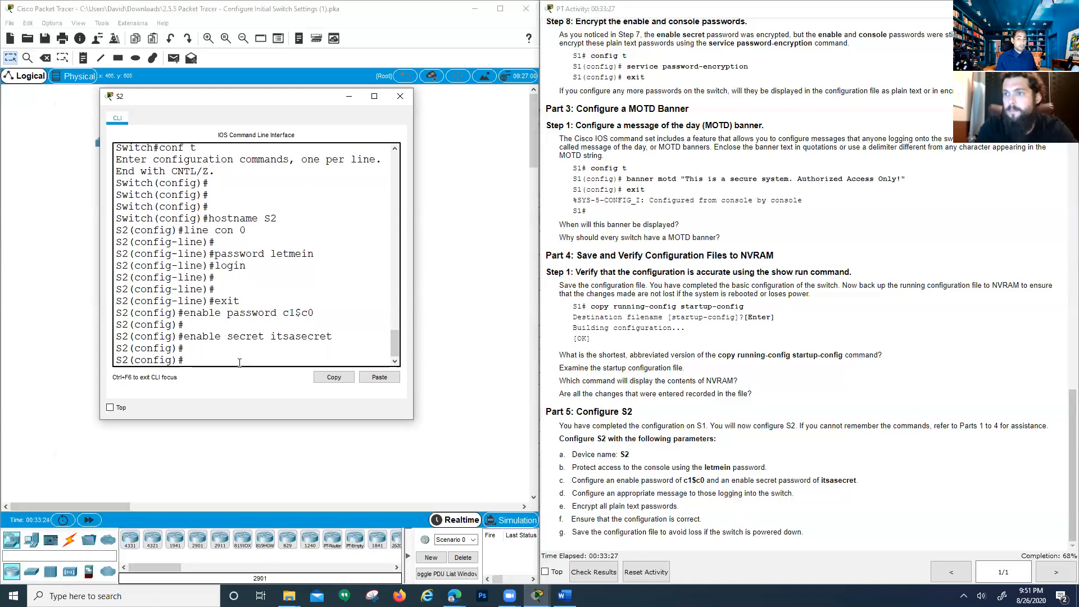
pyautogui.write('banner motd')
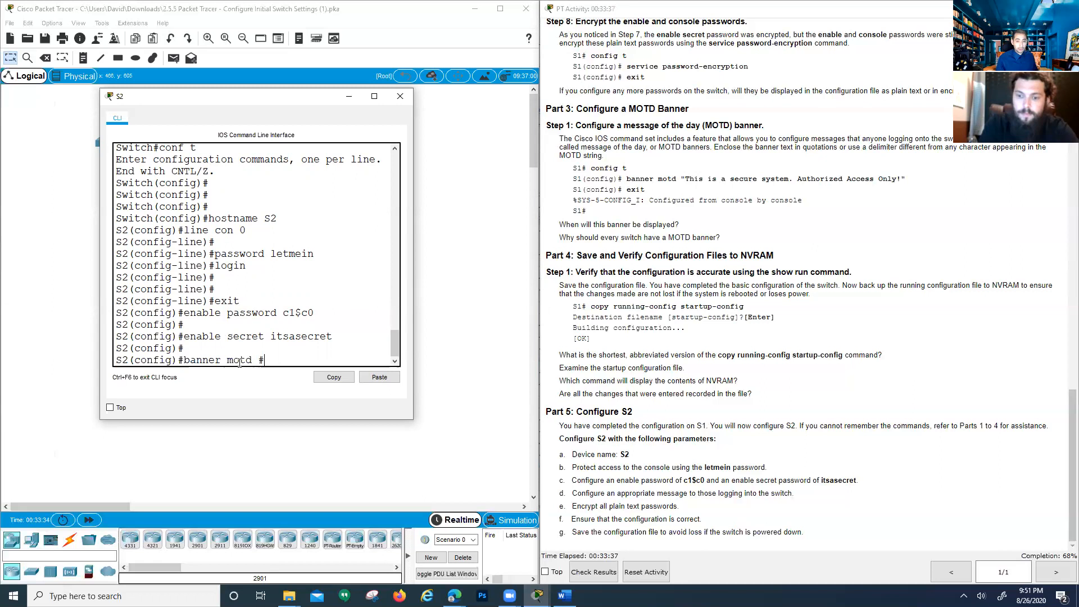
# Add the banner's opening quote and copy the banner text from the activity instructions
pyautogui.write('"')
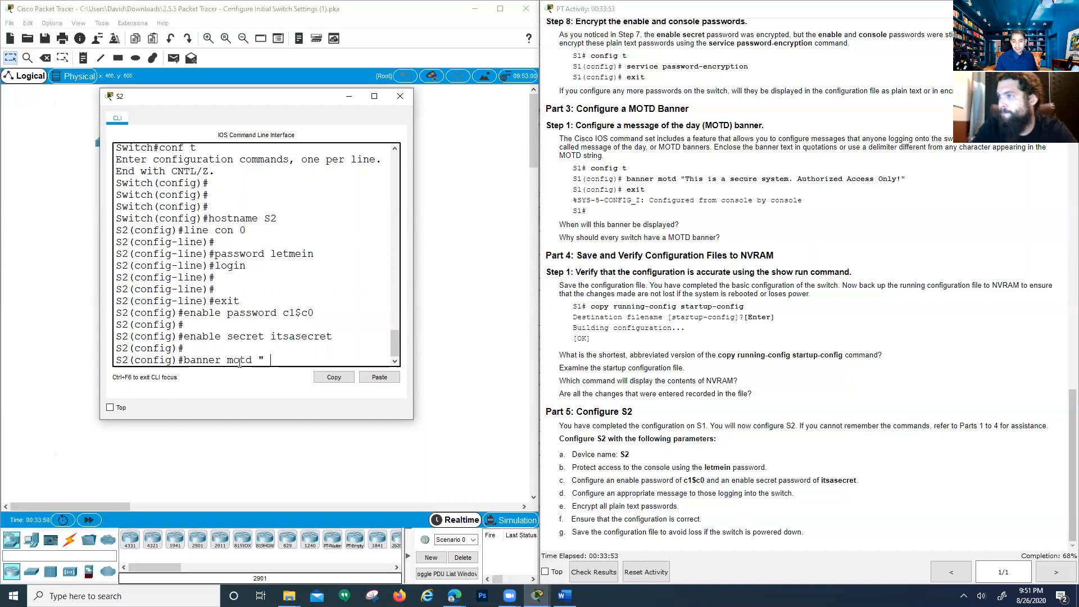
pyautogui.scroll(4, 649, 312)
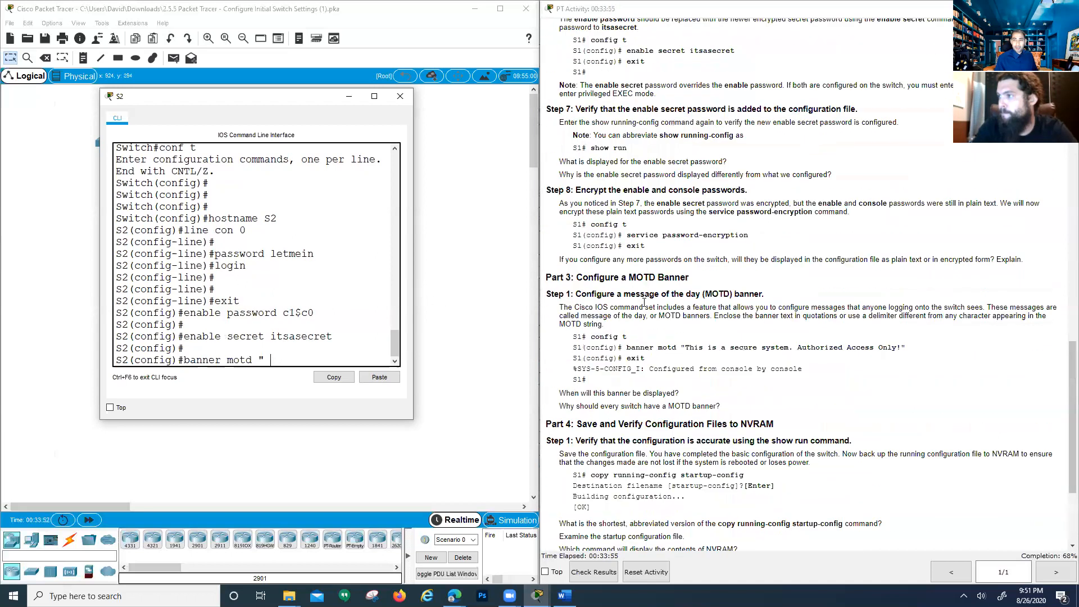
pyautogui.scroll(5, 649, 311)
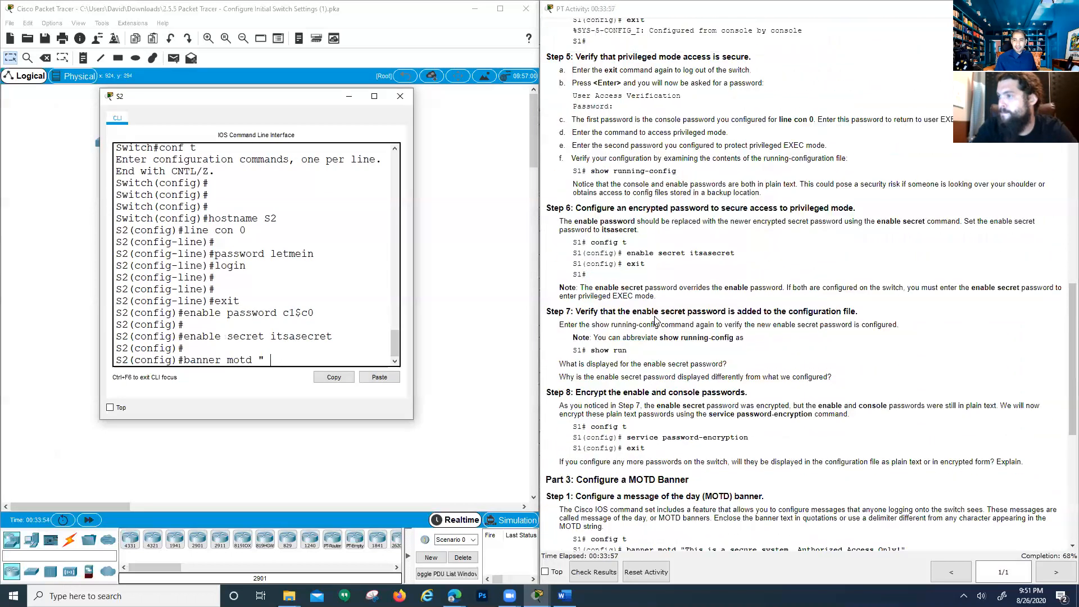
pyautogui.scroll(5, 656, 319)
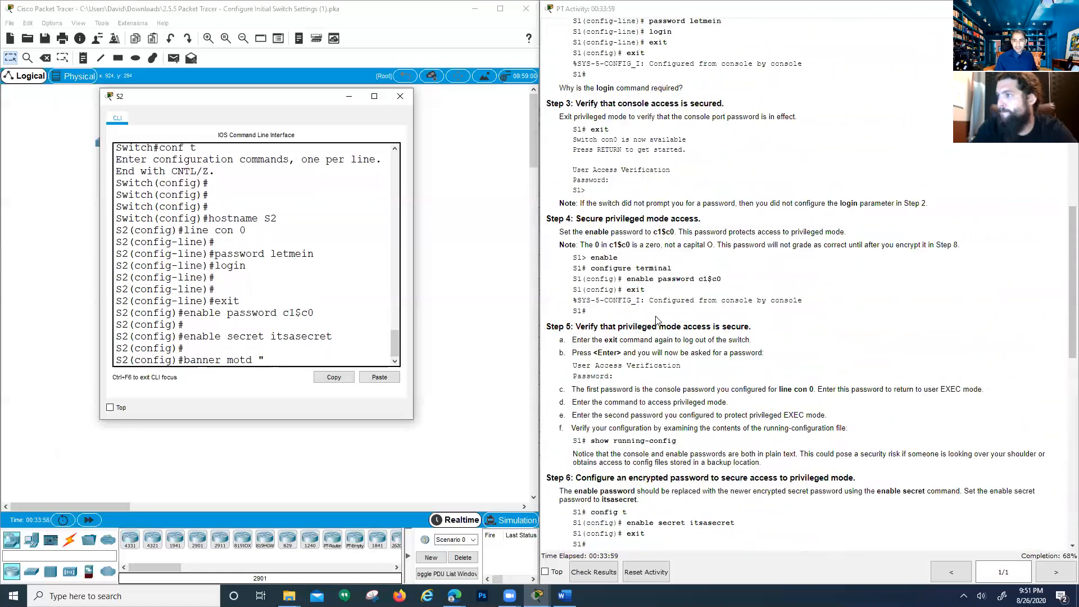
pyautogui.scroll(7, 657, 319)
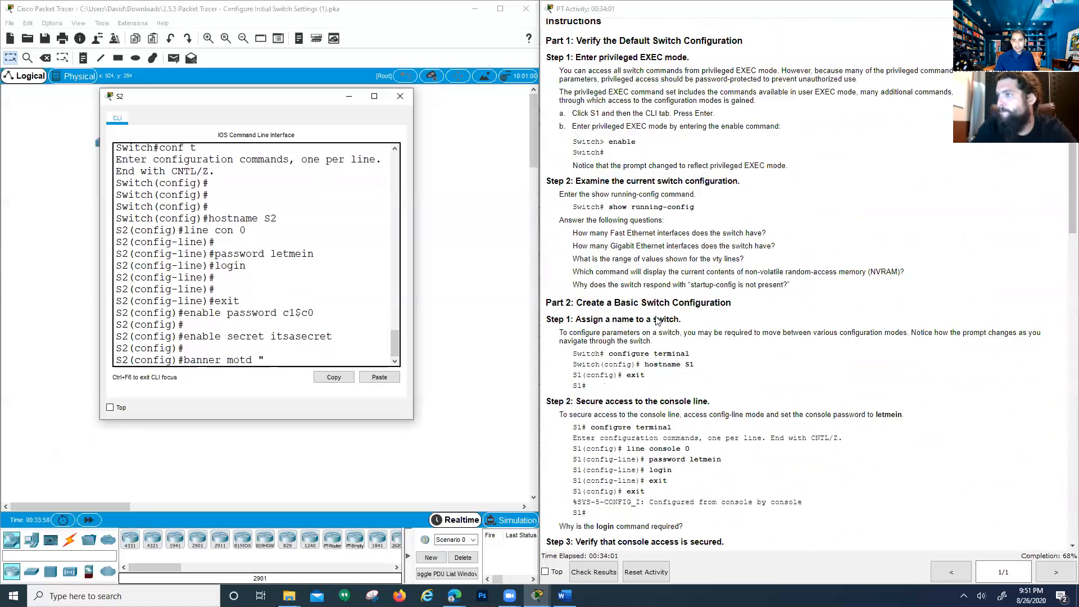
pyautogui.scroll(-10, 655, 319)
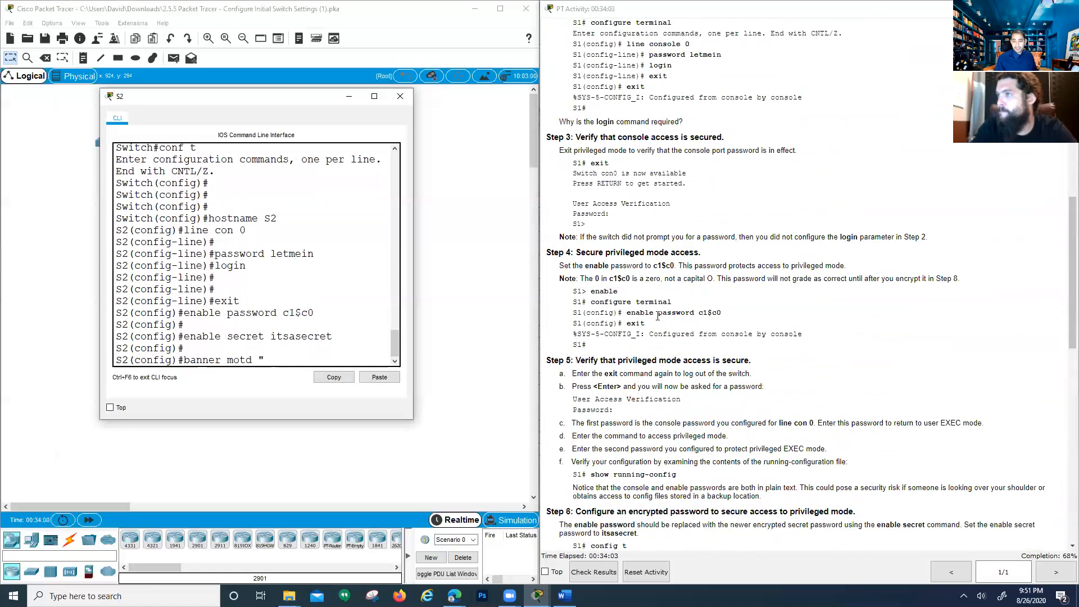
pyautogui.scroll(-5, 657, 317)
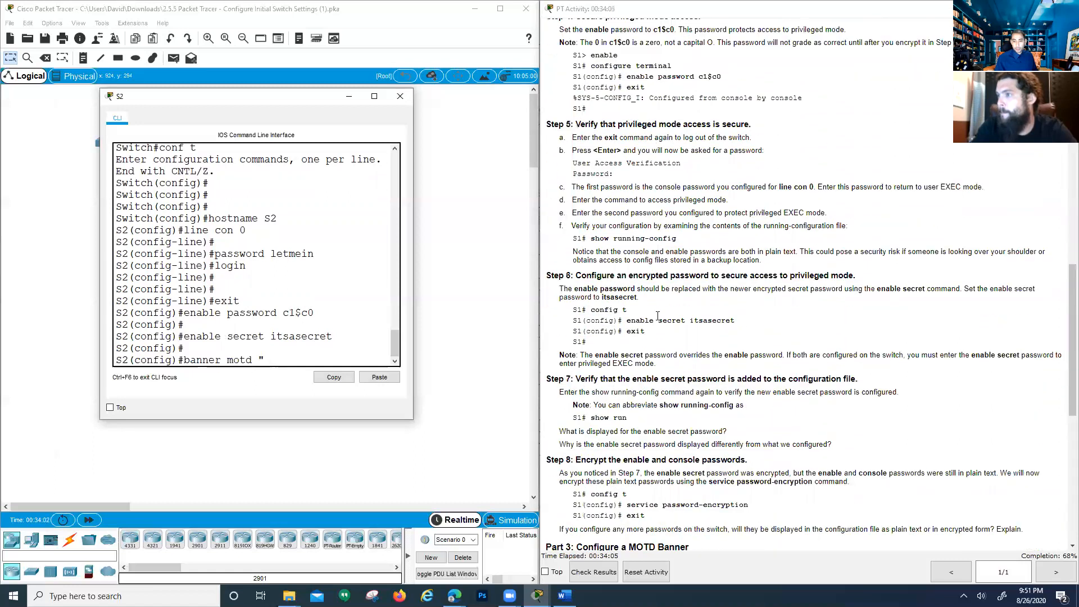
pyautogui.scroll(-3, 658, 322)
pyautogui.scroll(-1, 656, 375)
pyautogui.moveTo(625, 416); pyautogui.dragTo(901, 414)
pyautogui.press('super+c')
pyautogui.click(690, 418)
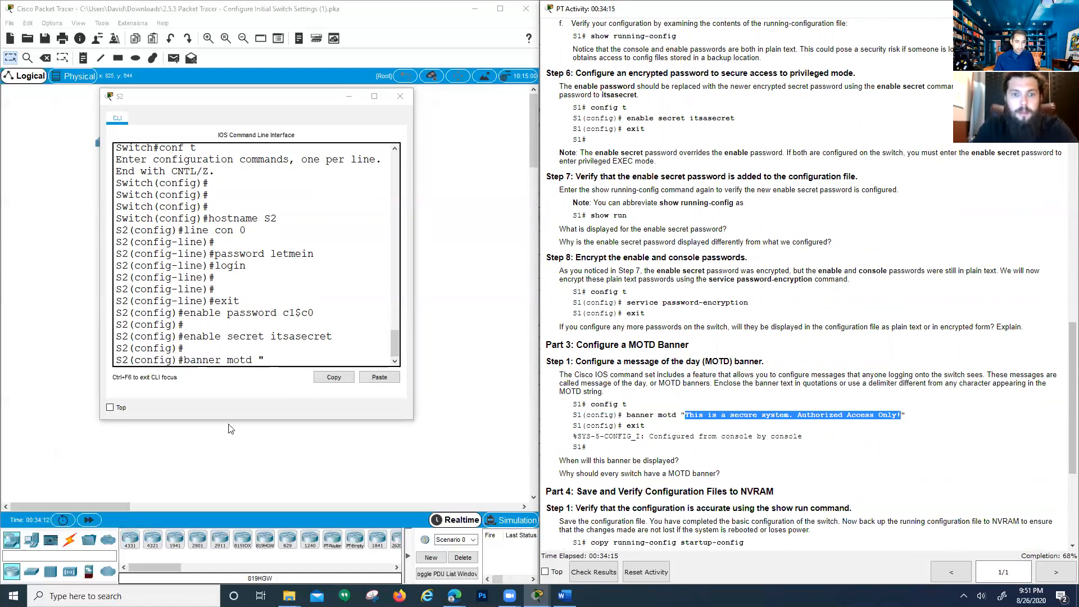
# Paste 'This is a secure system. Authorized Access Only!', close the quote, and apply the banner
pyautogui.moveTo(308, 374); pyautogui.dragTo(280, 355)
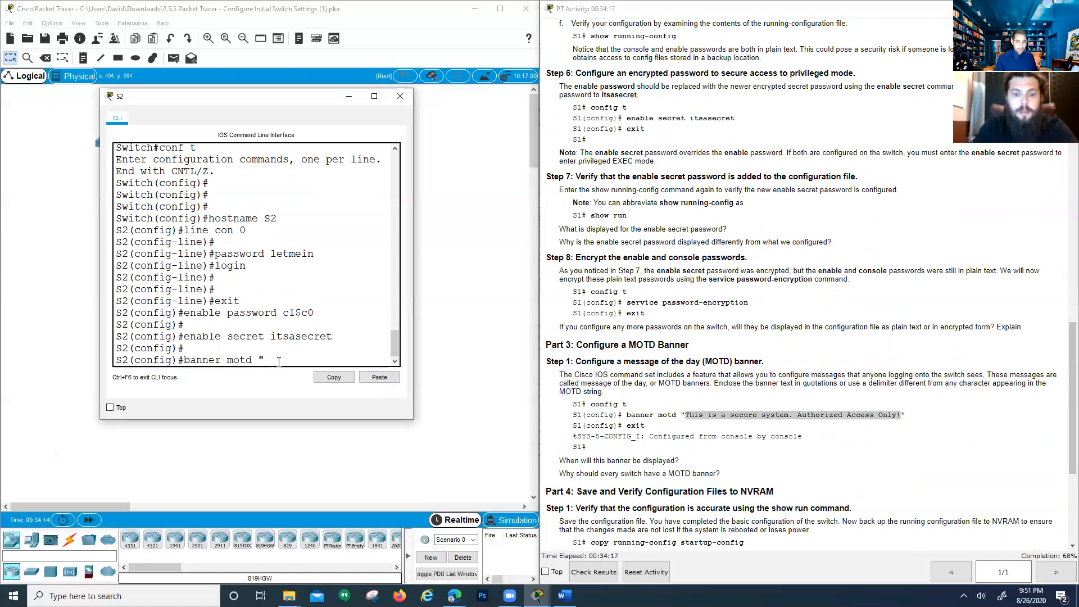
pyautogui.click(377, 379)
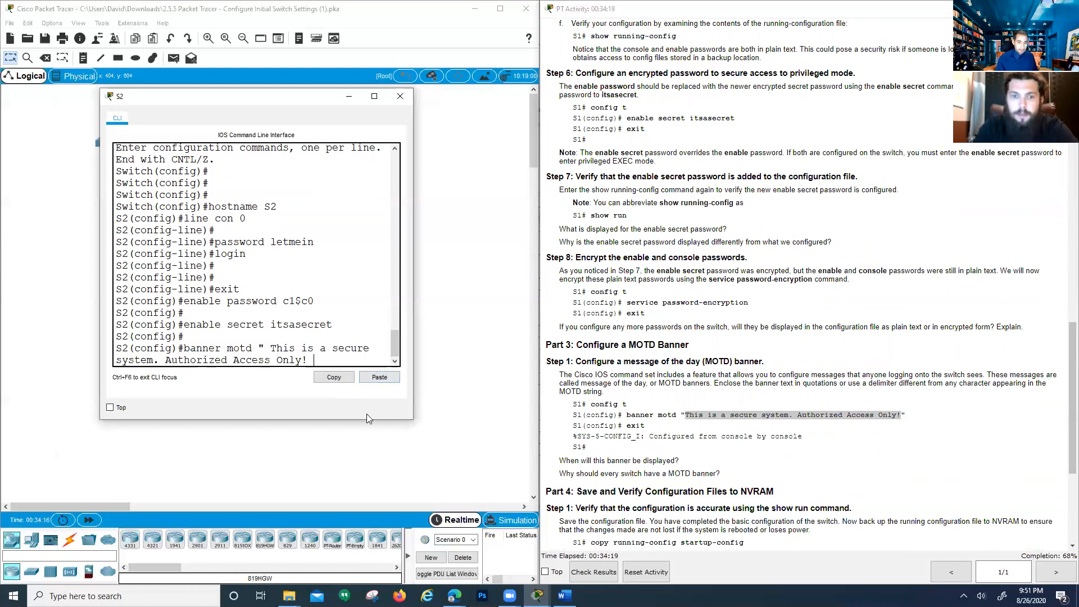
pyautogui.write('"')
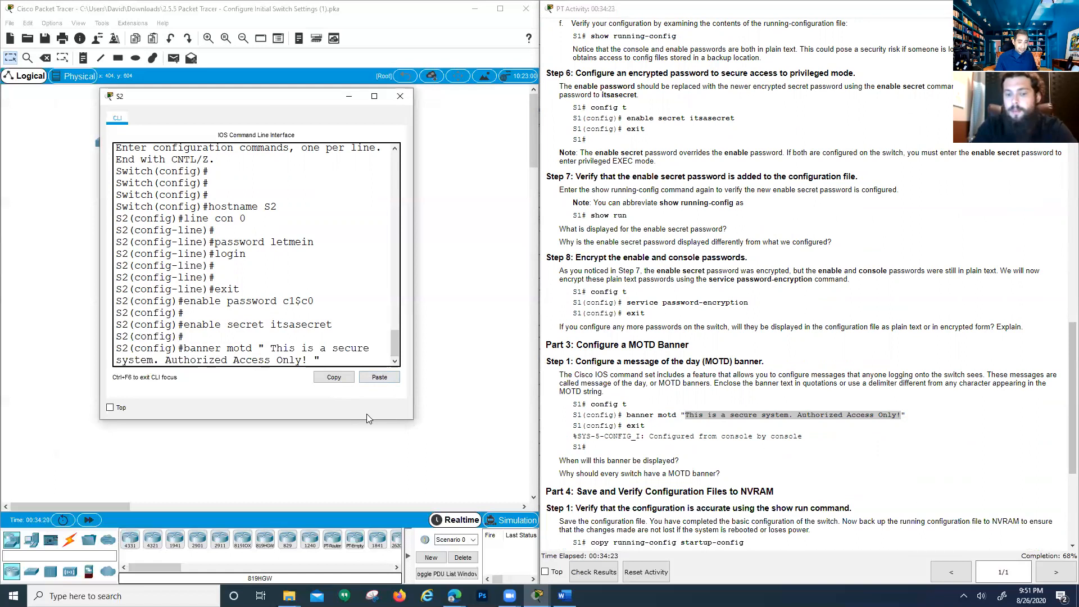
pyautogui.press('Return')
pyautogui.press('Return')
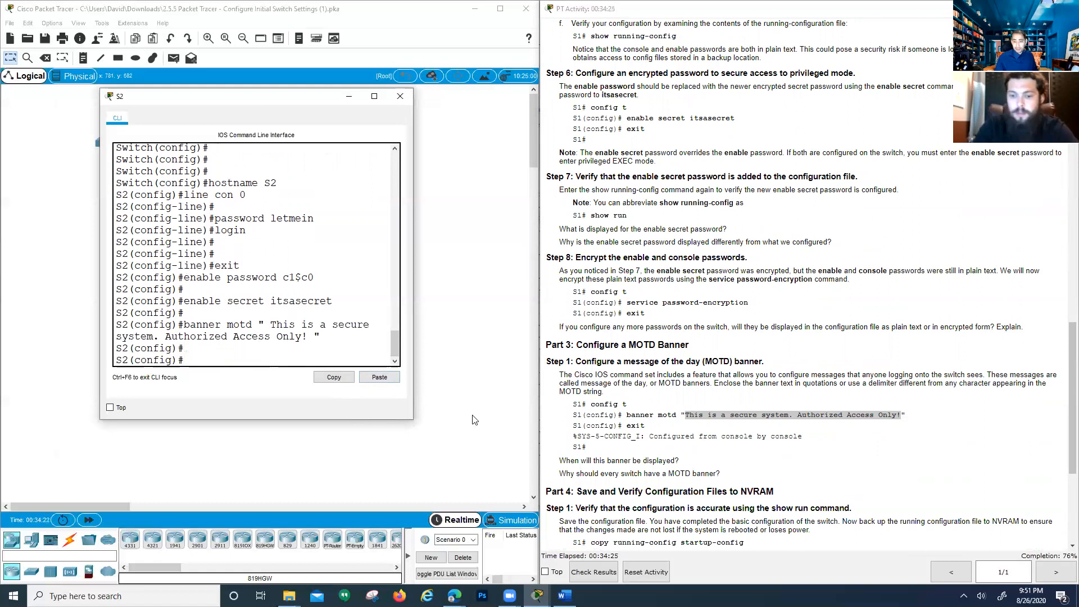
pyautogui.scroll(-5, 668, 450)
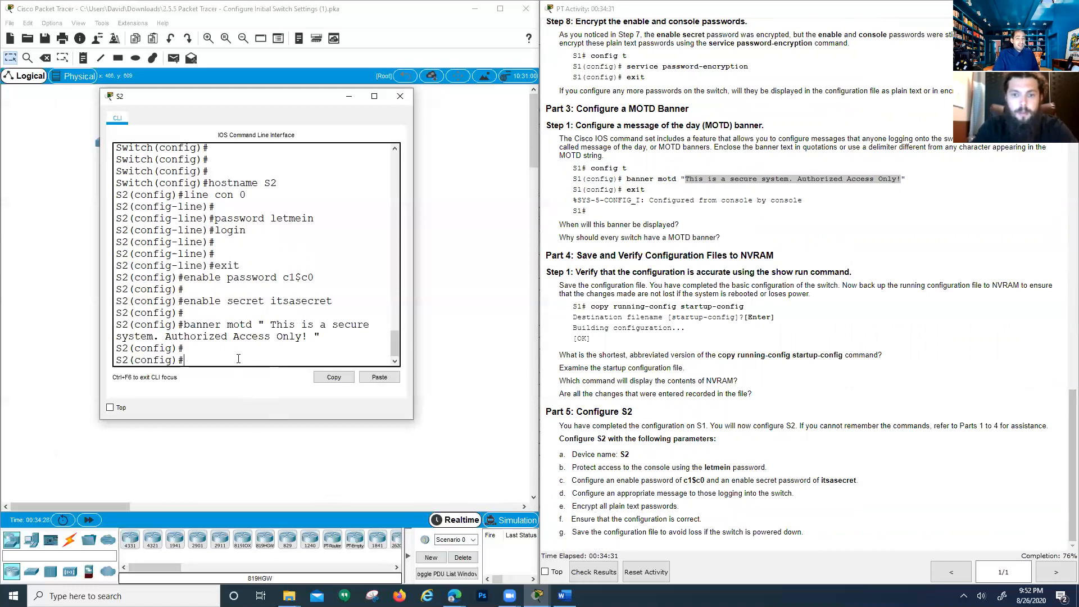
# Enable service password-encryption on S2 and exit configuration mode
pyautogui.write('serv')
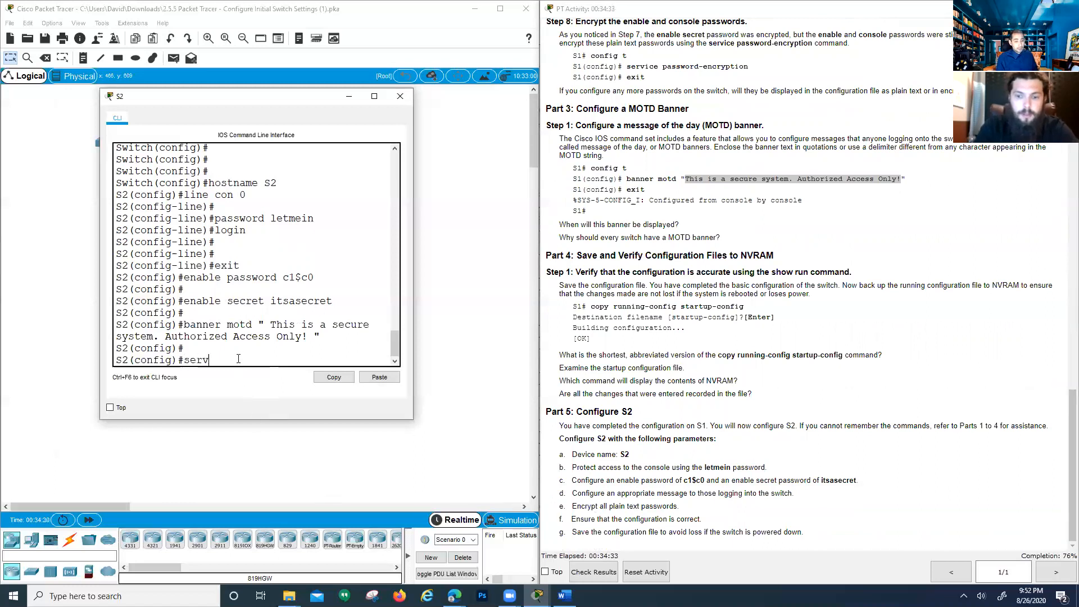
pyautogui.write('ice password')
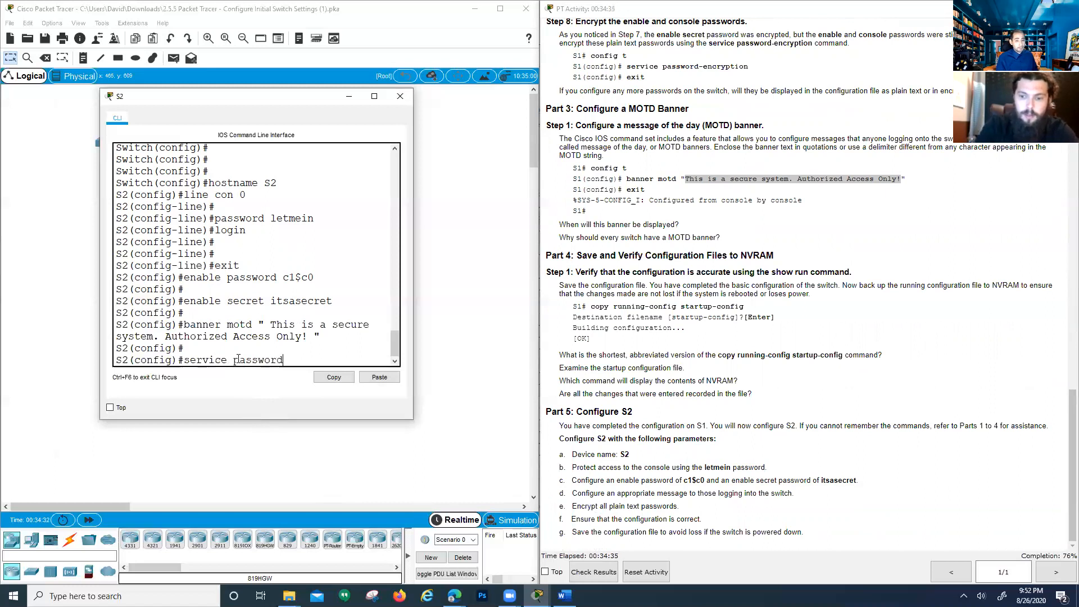
pyautogui.press('Tab')
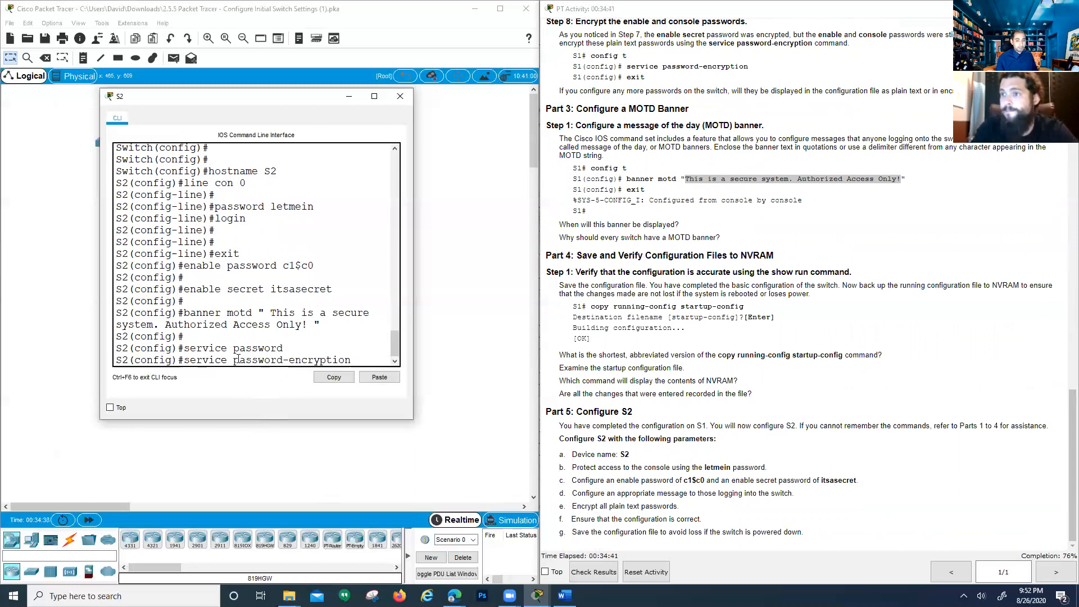
pyautogui.press('Return')
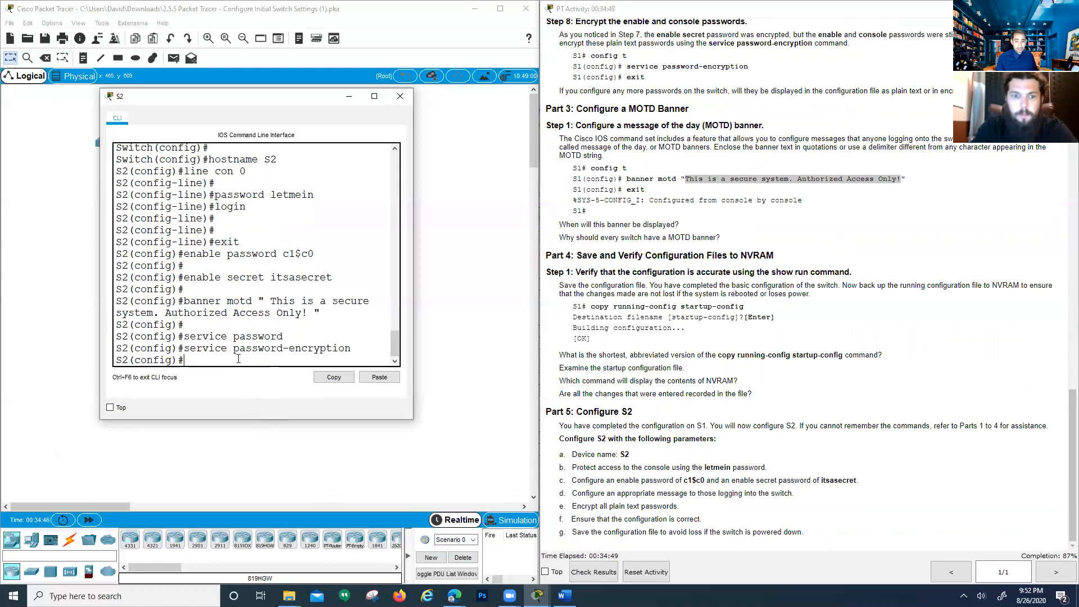
pyautogui.press('Return')
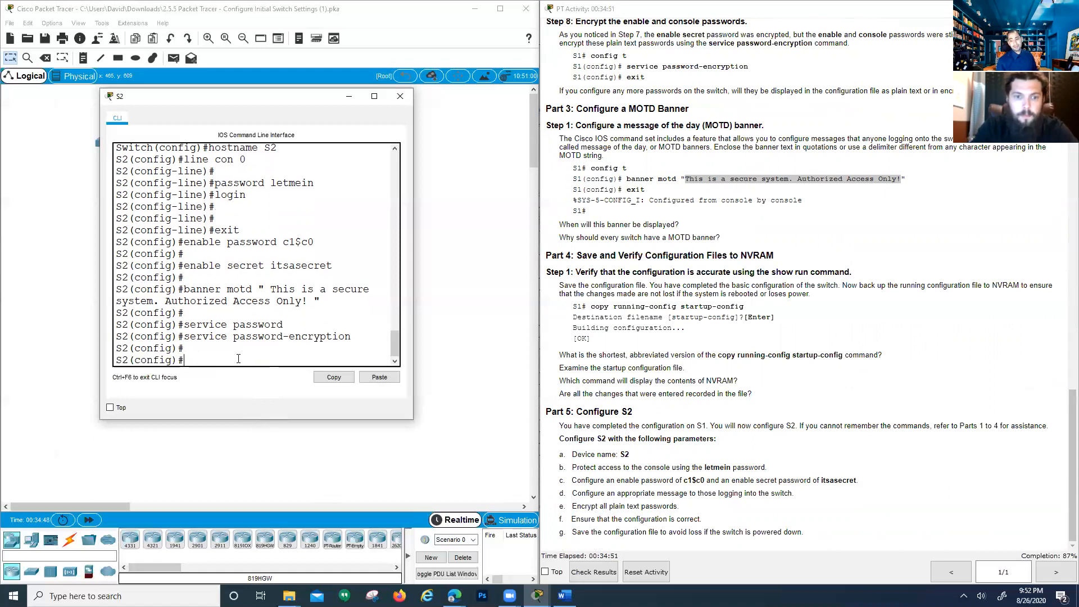
pyautogui.write('exi')
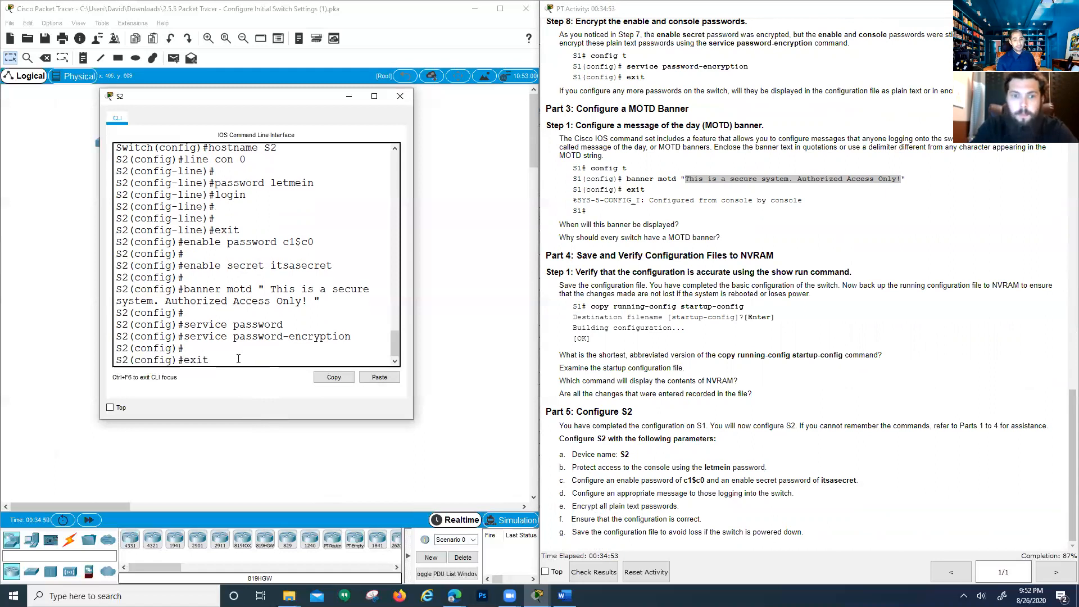
pyautogui.write('t')
pyautogui.press('Return')
pyautogui.press('Return')
# Run show run on S2 and check the hostname, password-encryption and enable secret lines
pyautogui.write('show run')
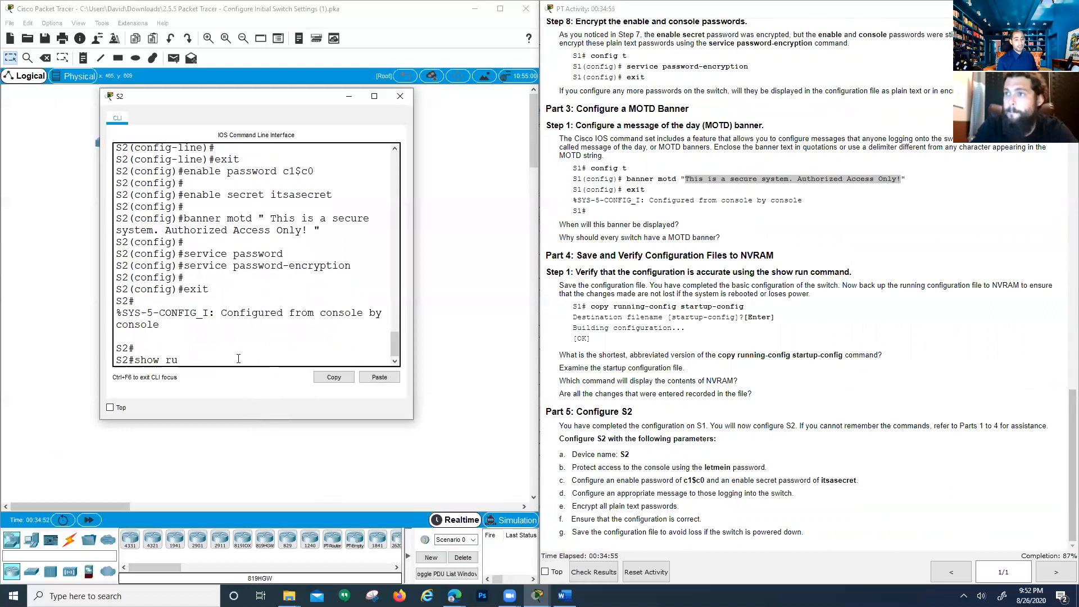
pyautogui.press('Return')
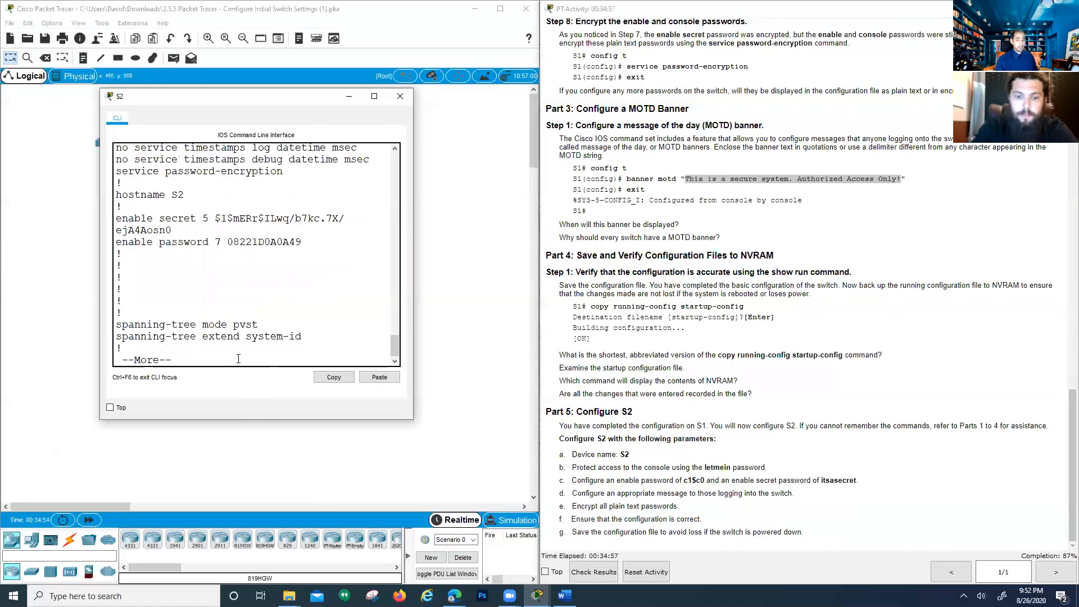
pyautogui.scroll(3, 239, 337)
pyautogui.scroll(-2, 169, 253)
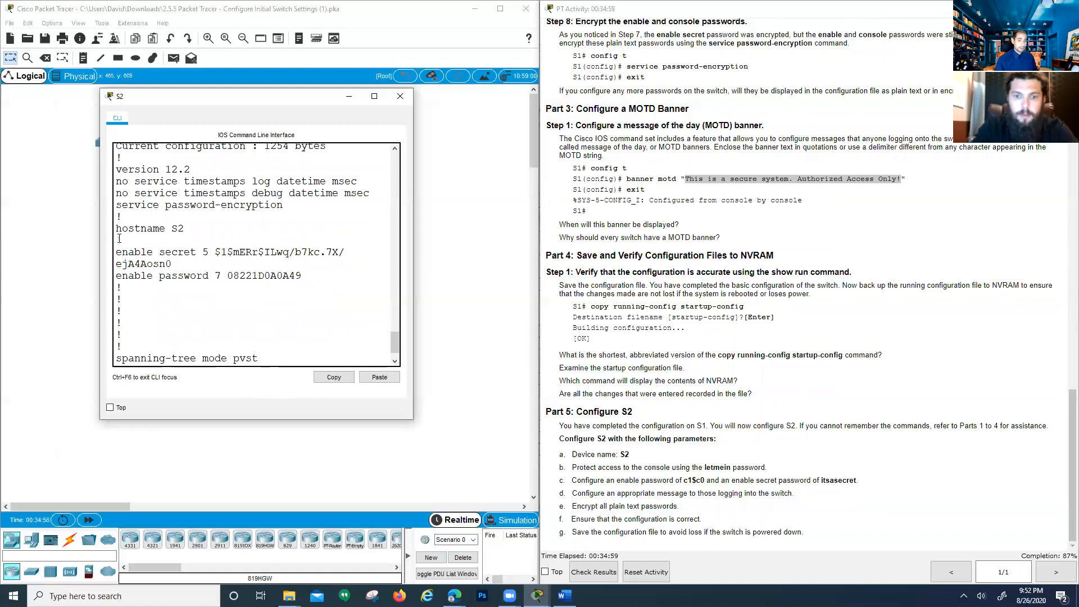
pyautogui.moveTo(121, 230); pyautogui.dragTo(184, 237)
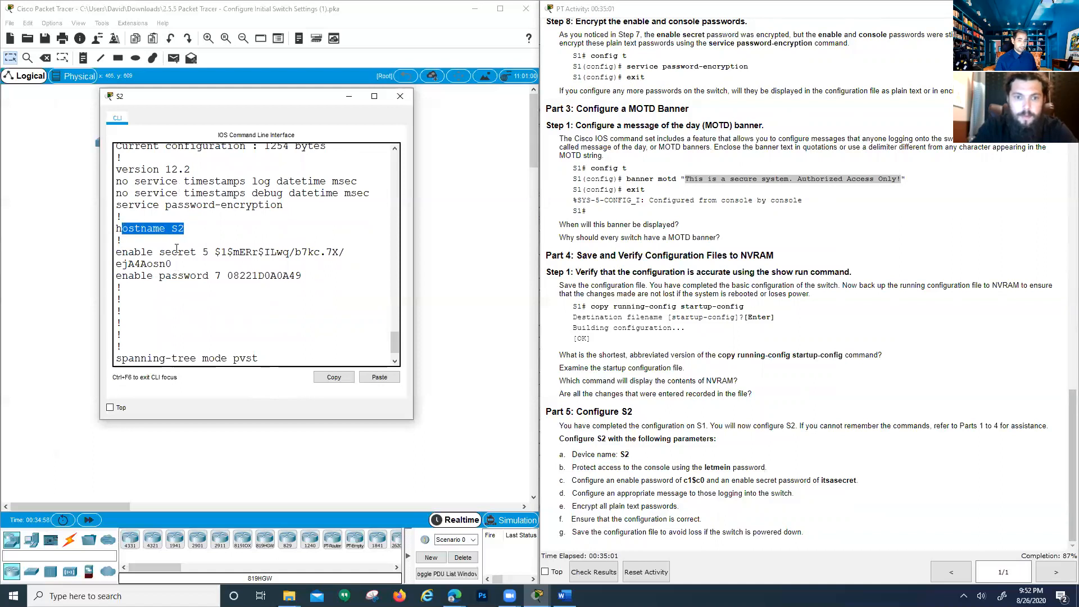
pyautogui.moveTo(116, 206); pyautogui.dragTo(309, 214)
pyautogui.moveTo(369, 193); pyautogui.dragTo(118, 185)
pyautogui.scroll(1, 117, 184)
pyautogui.scroll(1, 117, 186)
pyautogui.scroll(-2, 142, 258)
pyautogui.click(125, 254)
pyautogui.moveTo(124, 254); pyautogui.dragTo(172, 264)
pyautogui.click(118, 285)
pyautogui.moveTo(302, 275); pyautogui.dragTo(264, 275)
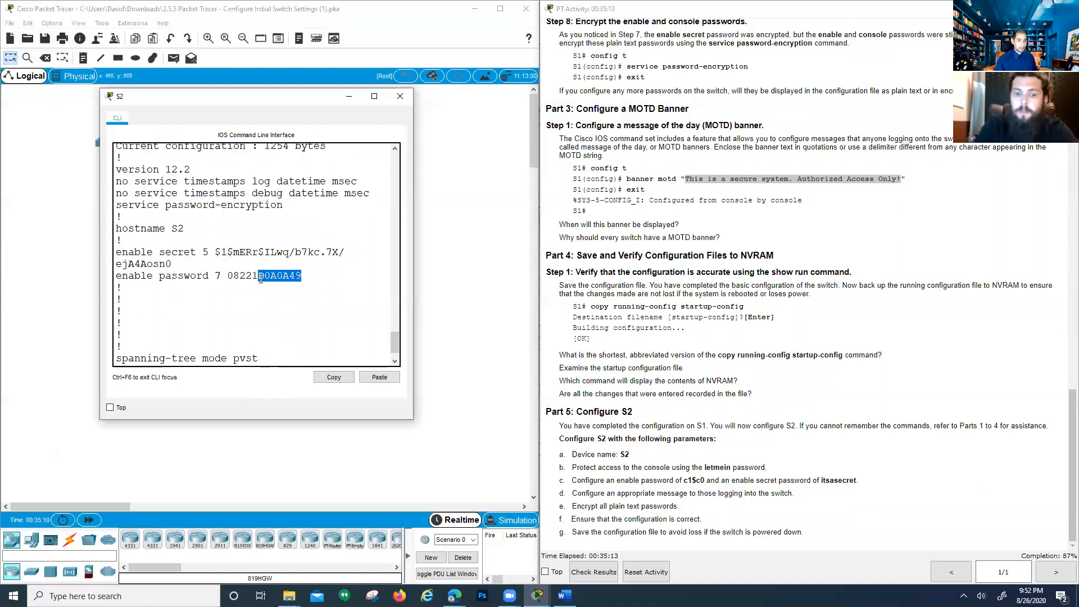
# Page through the rest of the configuration, reviewing the MOTD banner and console and vty lines
pyautogui.scroll(-1, 245, 297)
pyautogui.press('space')
pyautogui.press('space')
pyautogui.press('space')
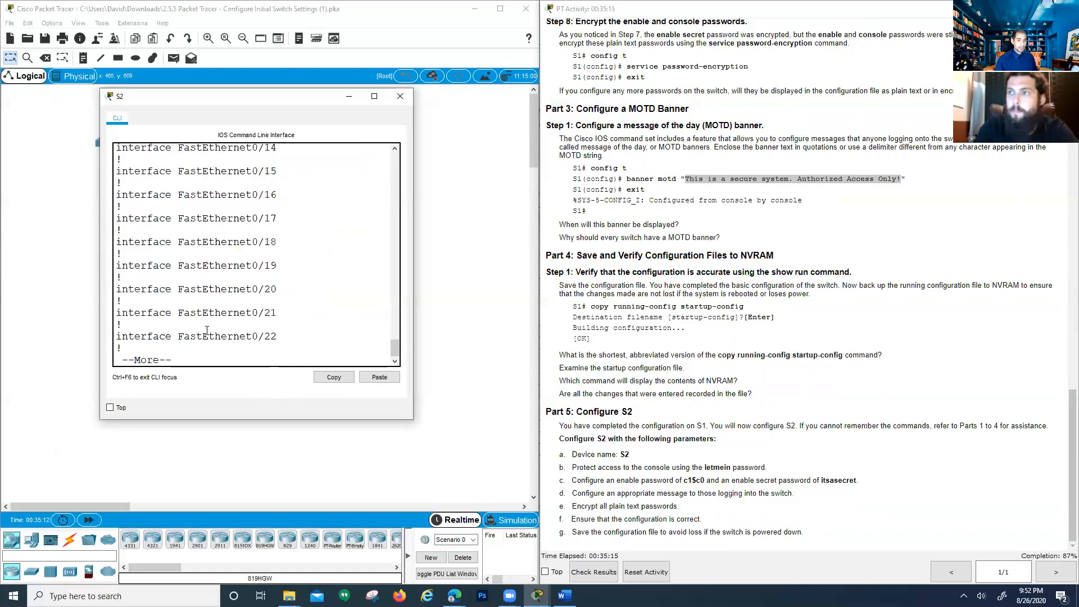
pyautogui.press('space')
pyautogui.scroll(3, 247, 306)
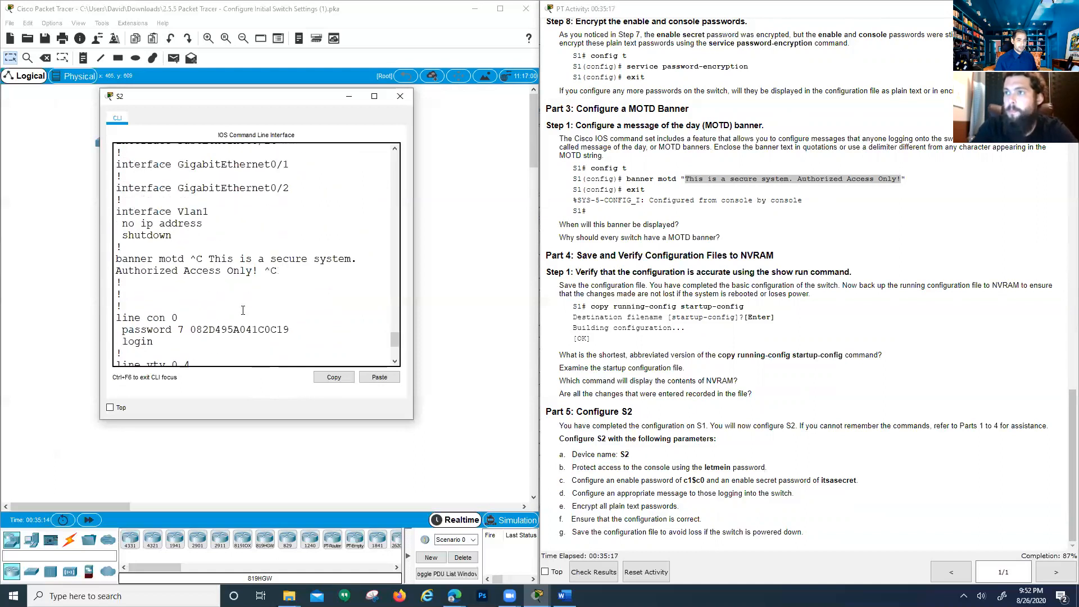
pyautogui.scroll(-1, 200, 311)
pyautogui.moveTo(122, 259); pyautogui.dragTo(312, 275)
pyautogui.scroll(-1, 288, 304)
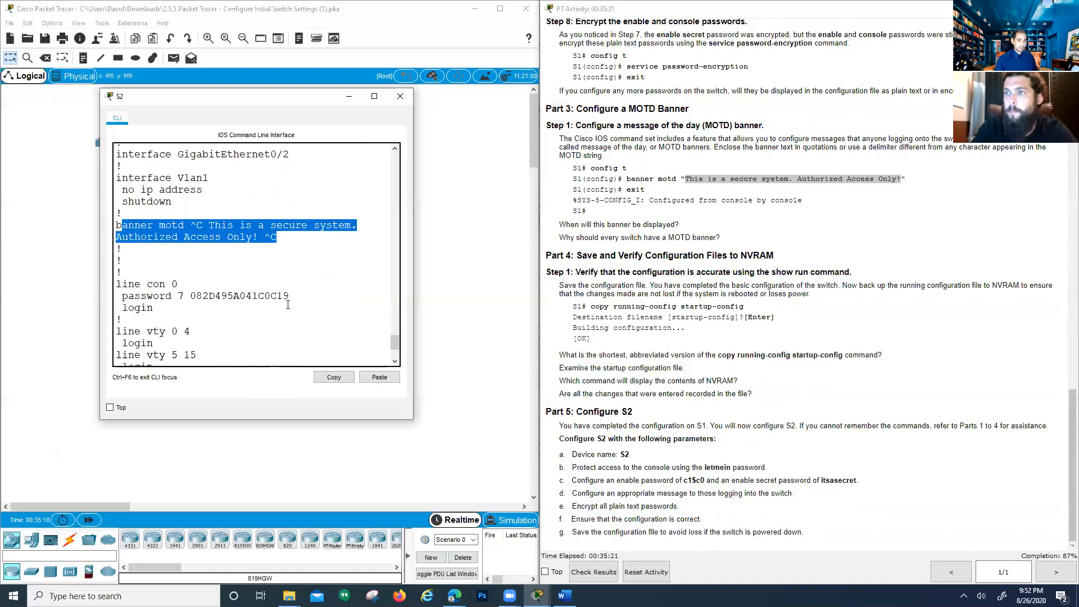
pyautogui.moveTo(116, 284); pyautogui.dragTo(192, 307)
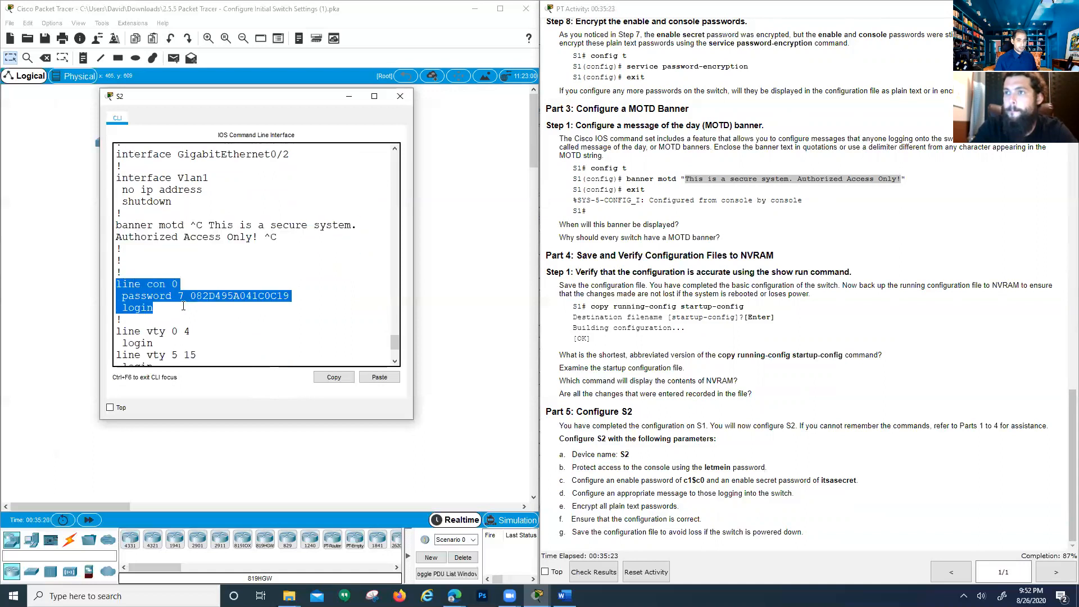
pyautogui.scroll(-3, 192, 307)
pyautogui.click(248, 260)
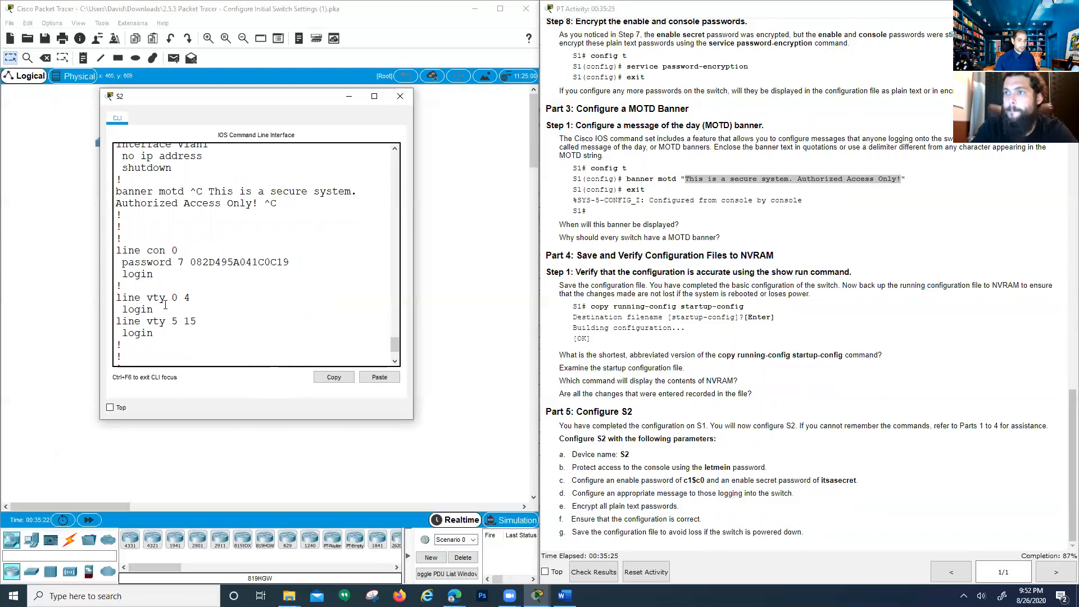
pyautogui.scroll(-1, 165, 305)
pyautogui.moveTo(128, 264); pyautogui.dragTo(234, 302)
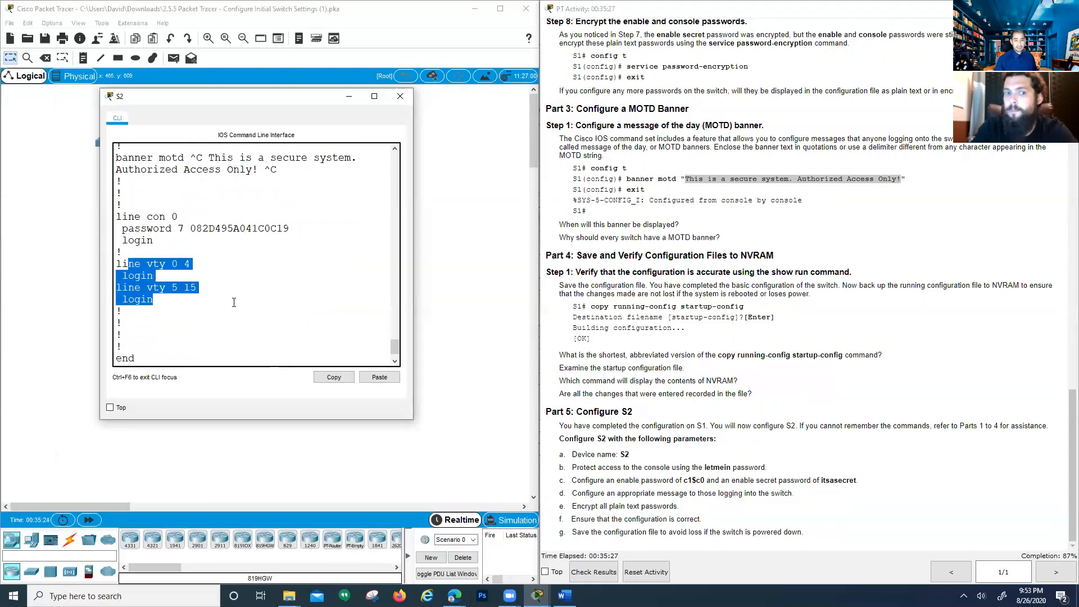
pyautogui.scroll(-1, 249, 308)
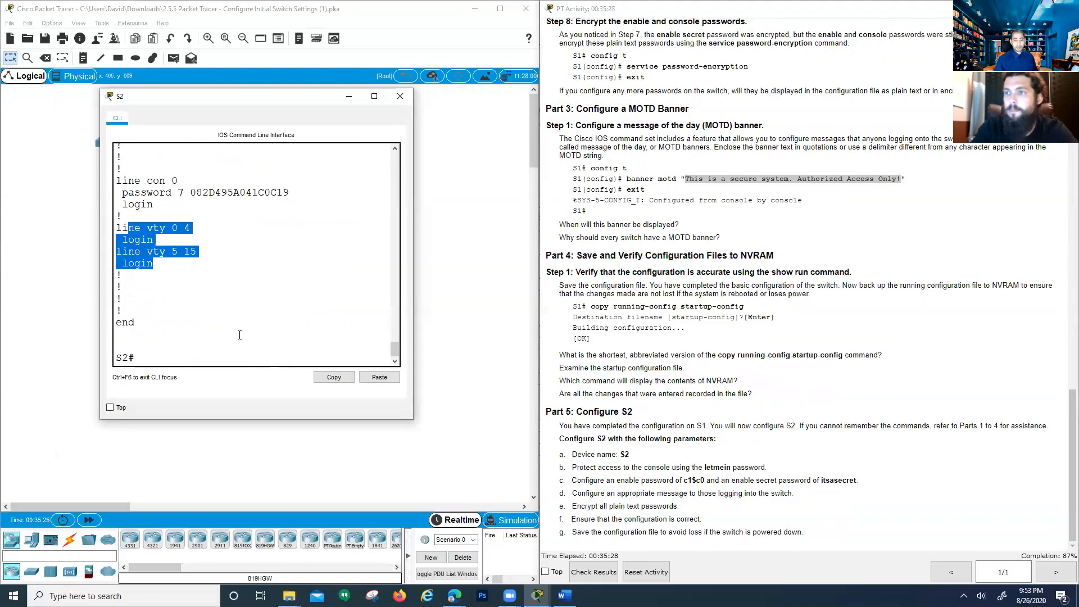
pyautogui.click(660, 510)
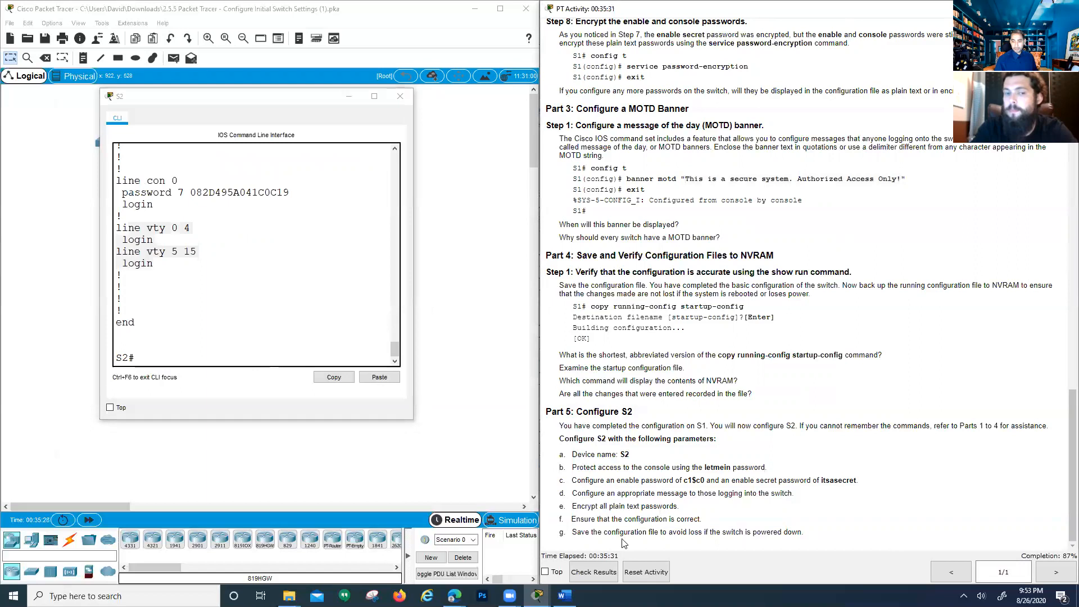
pyautogui.click(249, 359)
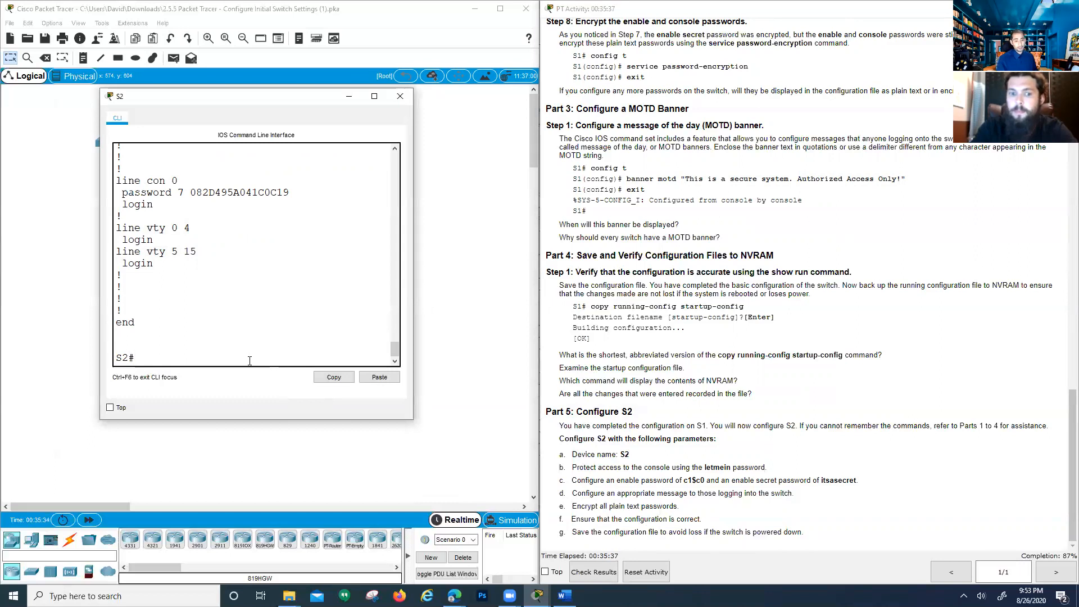
# Save S2's running configuration to NVRAM with write
pyautogui.write('copy run')
pyautogui.press('BackSpace')
pyautogui.press('BackSpace')
pyautogui.press('BackSpace')
pyautogui.press('BackSpace')
pyautogui.press('BackSpace')
pyautogui.press('BackSpace')
pyautogui.press('BackSpace')
pyautogui.press('BackSpace')
pyautogui.write('write')
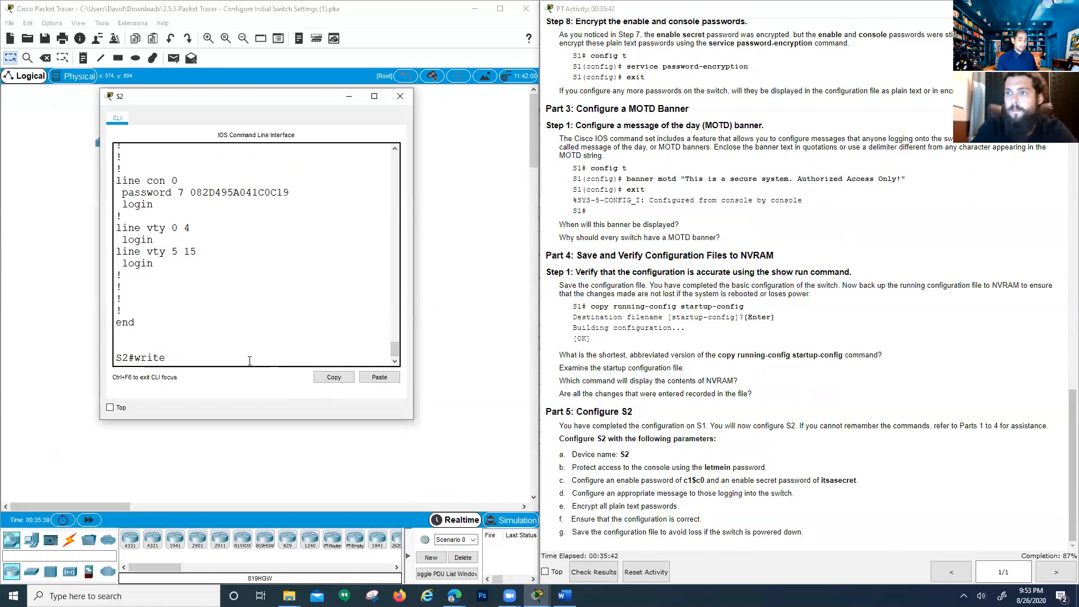
pyautogui.press('Return')
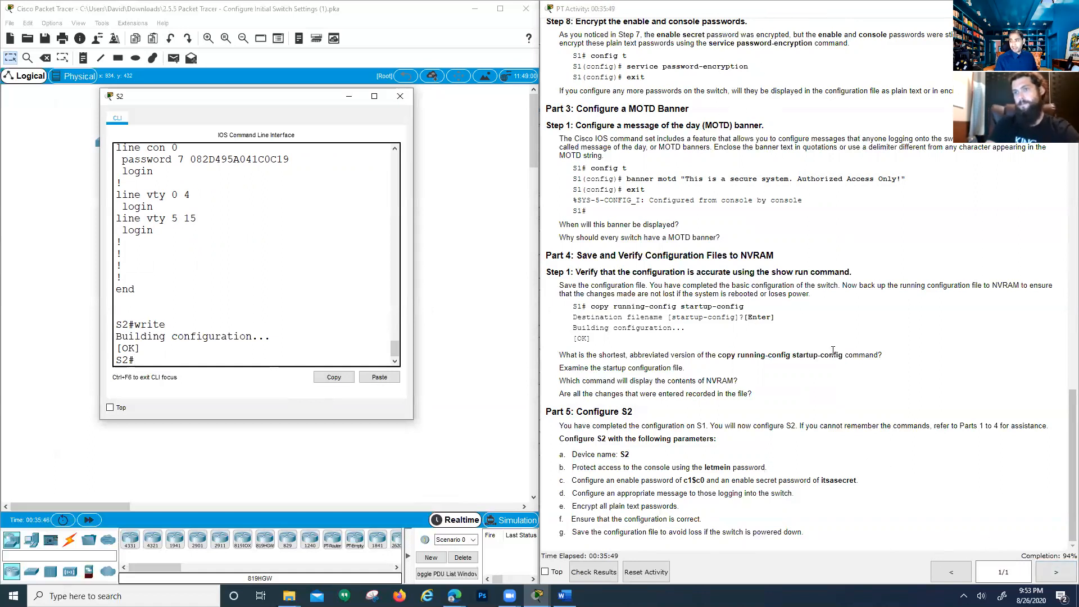
pyautogui.scroll(1, 722, 157)
pyautogui.scroll(-1, 702, 196)
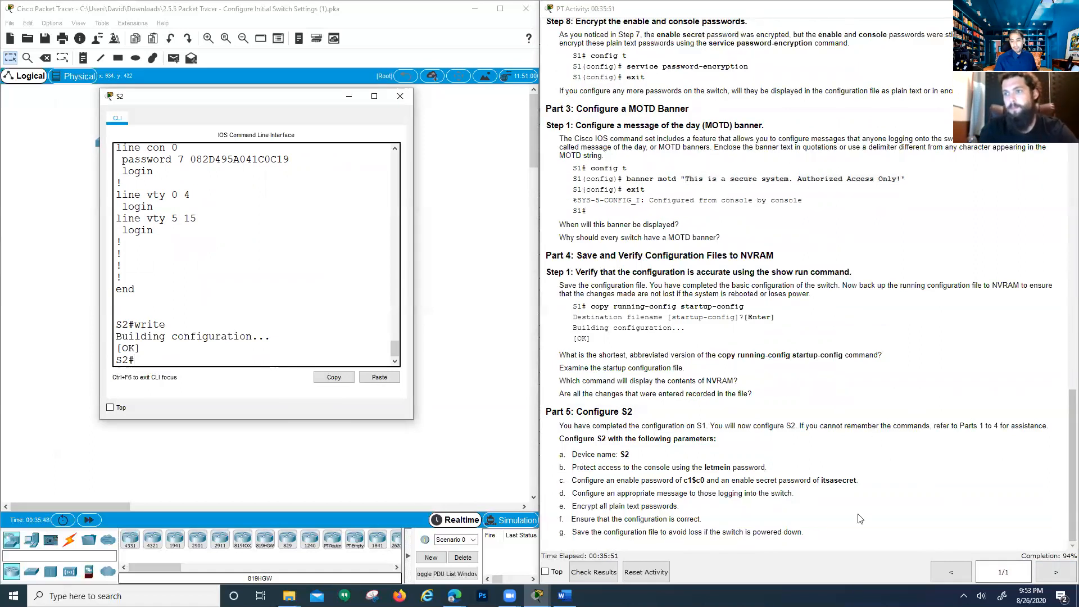
# Check the results and find S1's Enable Password marked incorrect in Assessment Items
pyautogui.click(602, 571)
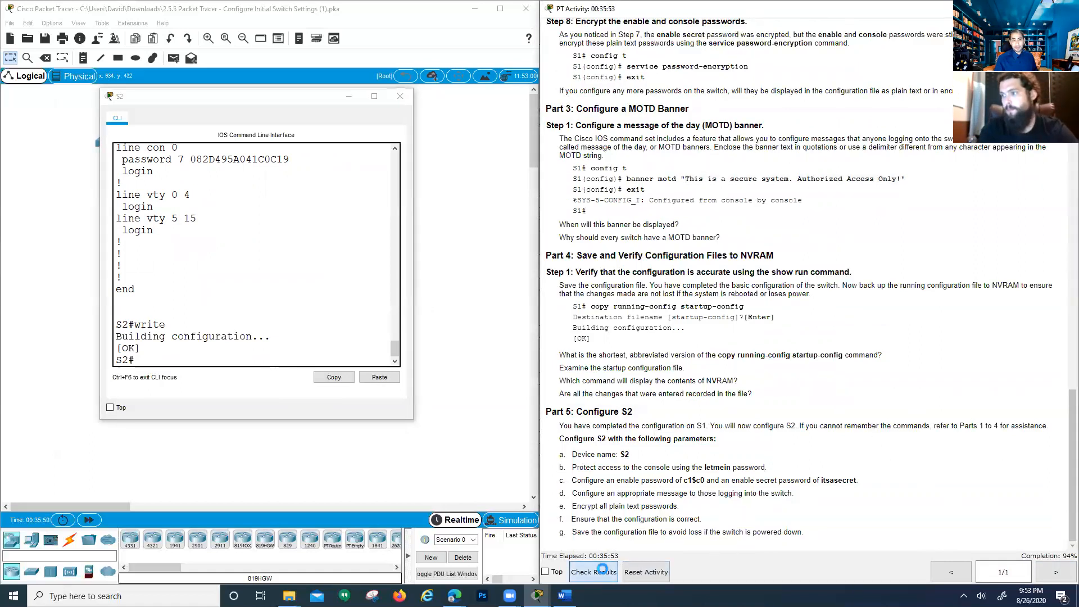
pyautogui.moveTo(201, 98); pyautogui.dragTo(625, 107)
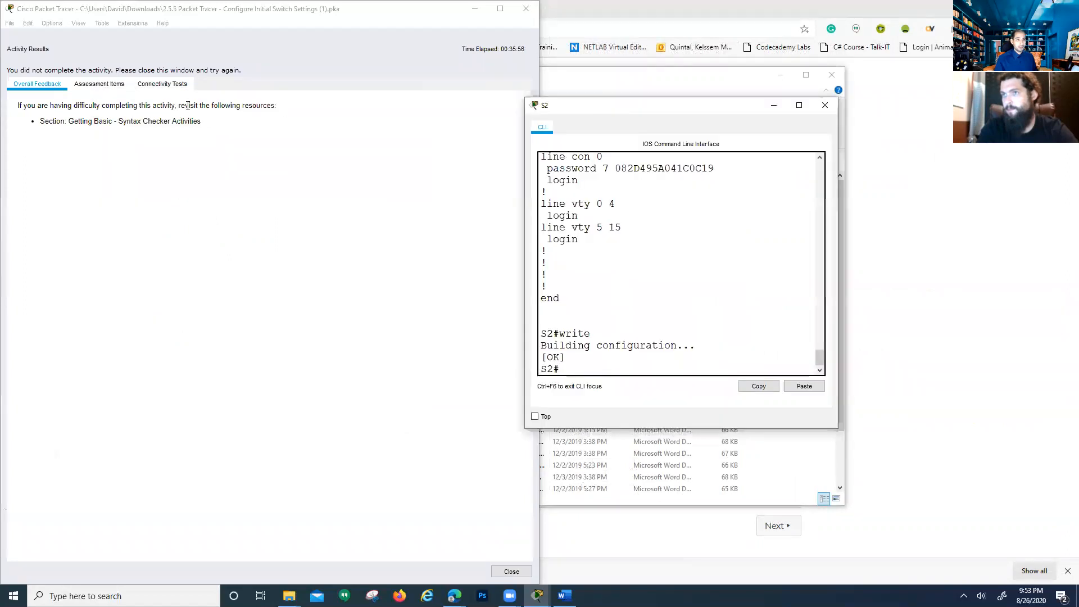
pyautogui.click(93, 85)
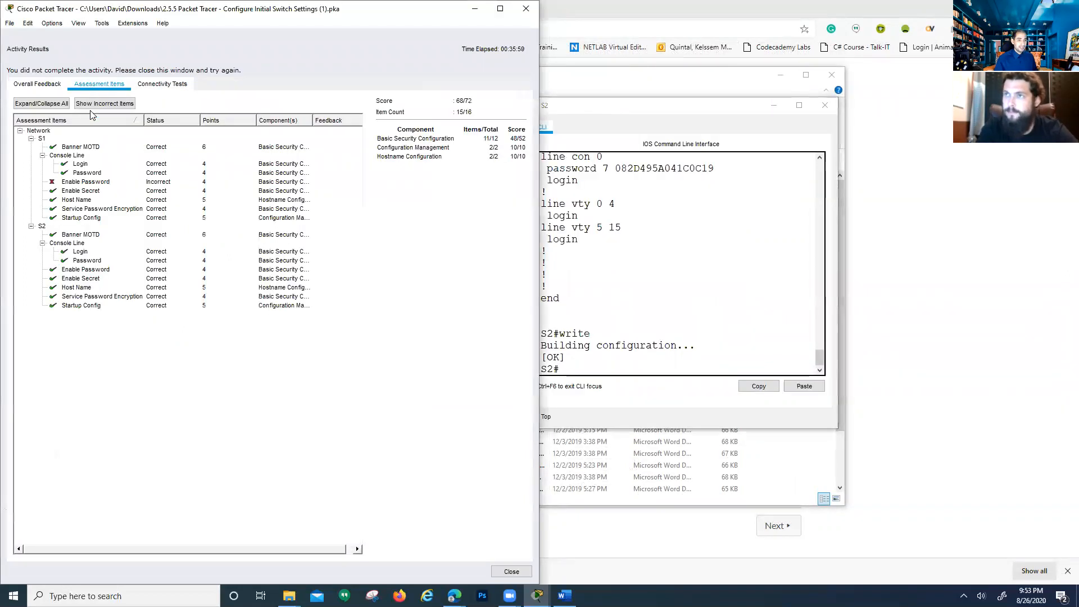
pyautogui.click(124, 183)
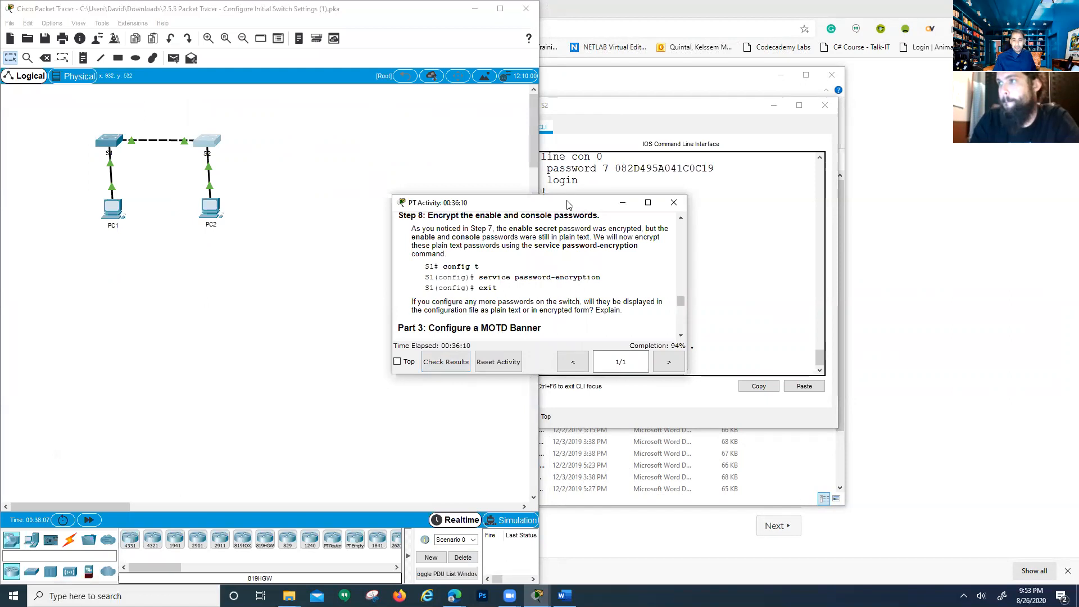
# Close S2's console window and open S1's console
pyautogui.moveTo(566, 204); pyautogui.dragTo(364, 241)
pyautogui.click(666, 115)
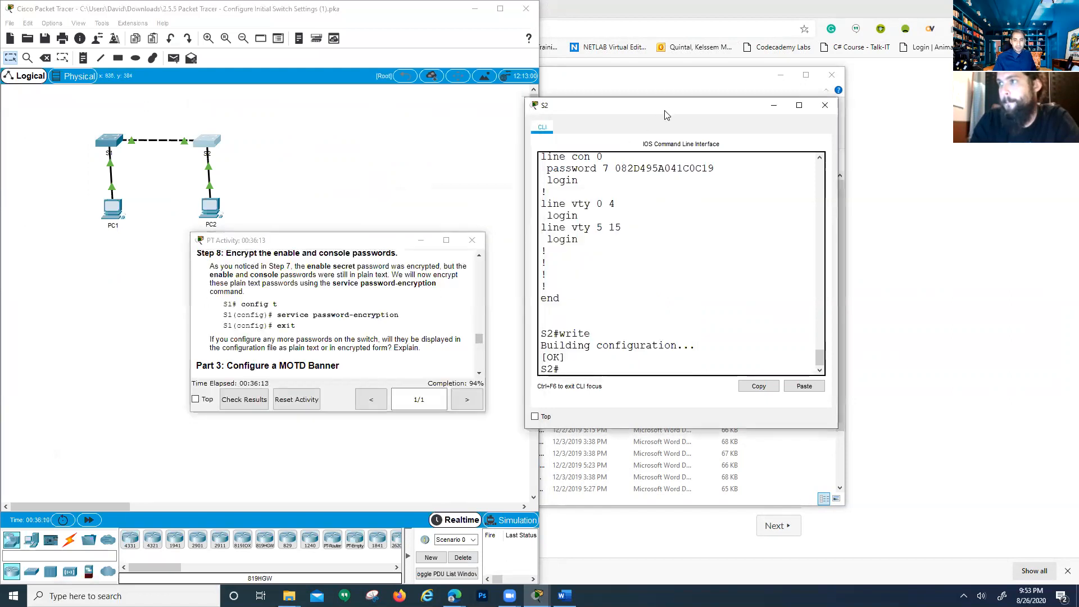
pyautogui.moveTo(666, 114); pyautogui.dragTo(544, 115)
pyautogui.click(703, 113)
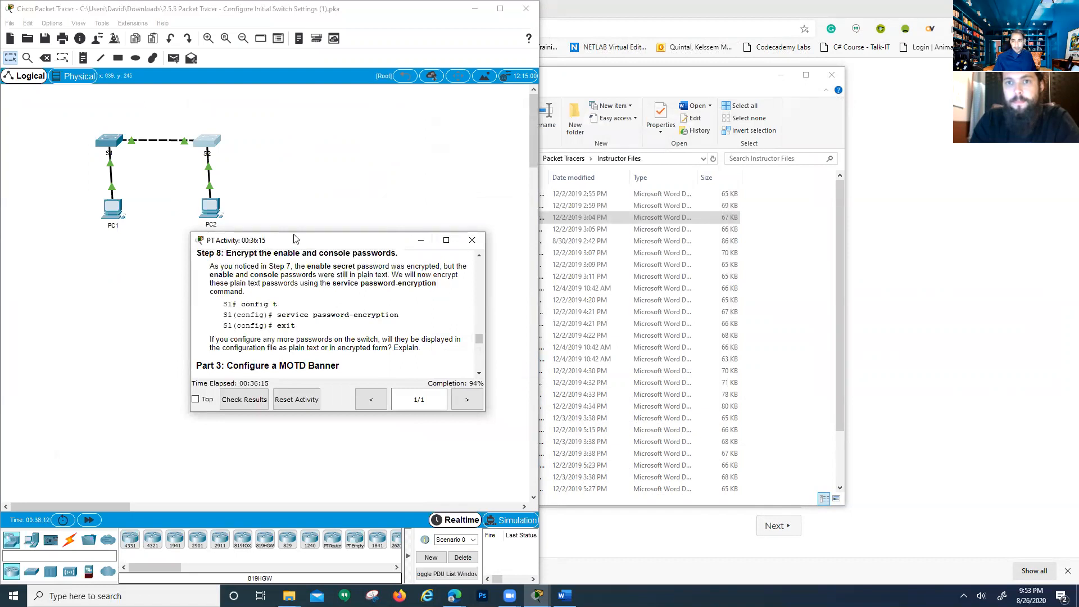
pyautogui.moveTo(294, 238); pyautogui.dragTo(1076, 227)
pyautogui.scroll(15, 632, 251)
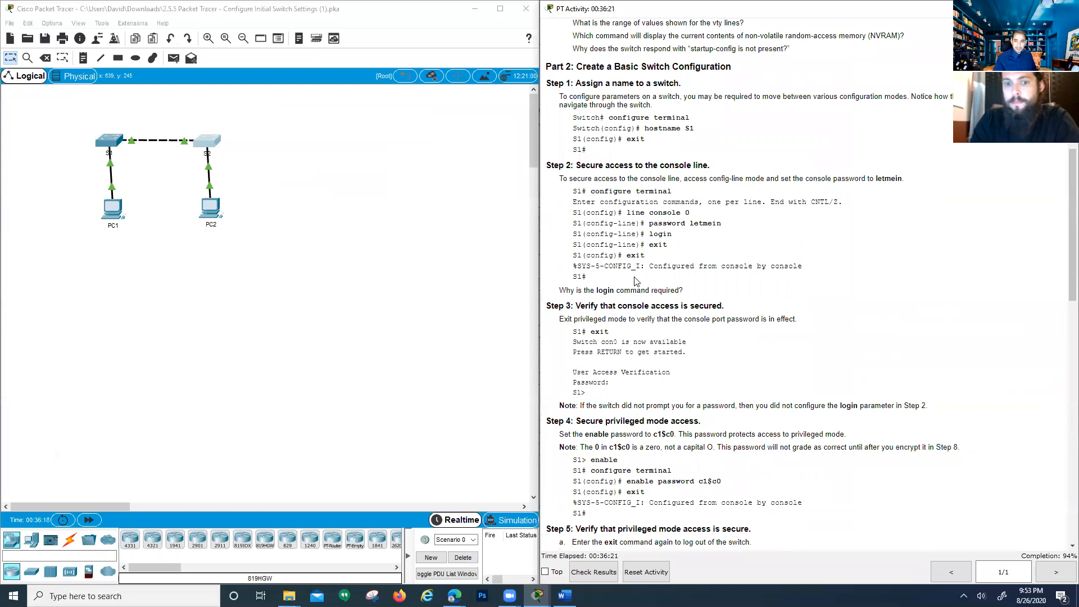
pyautogui.scroll(1, 635, 281)
pyautogui.moveTo(722, 257); pyautogui.dragTo(686, 256)
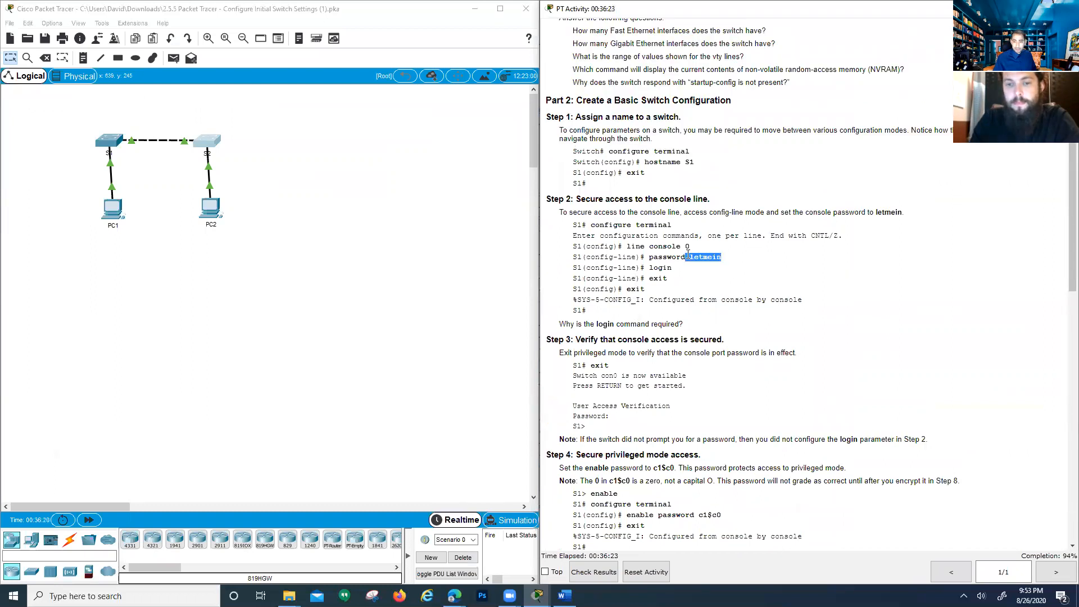
pyautogui.scroll(1, 686, 254)
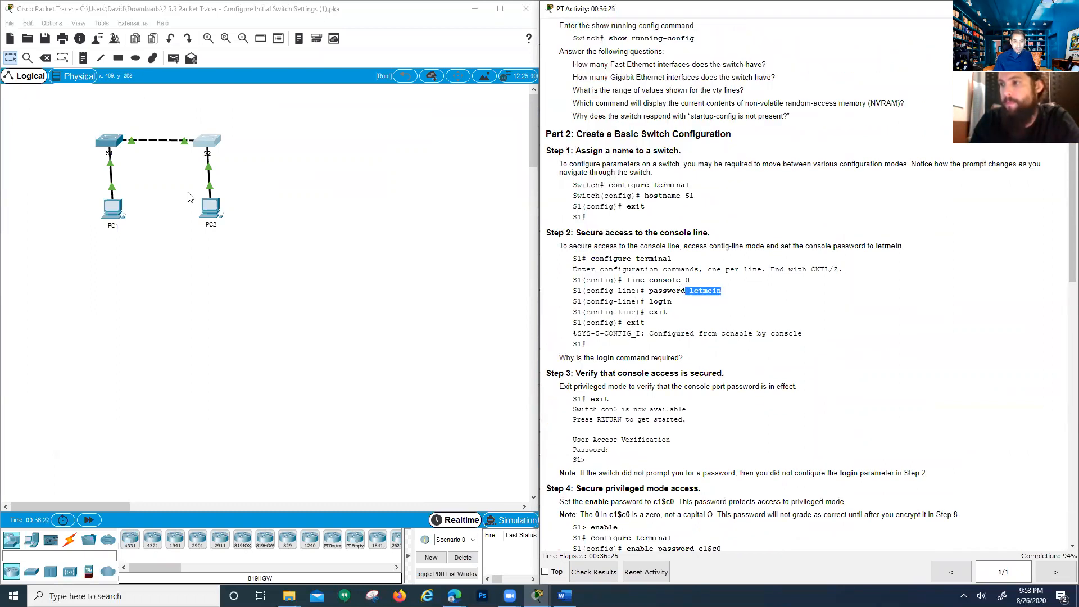
pyautogui.click(111, 147)
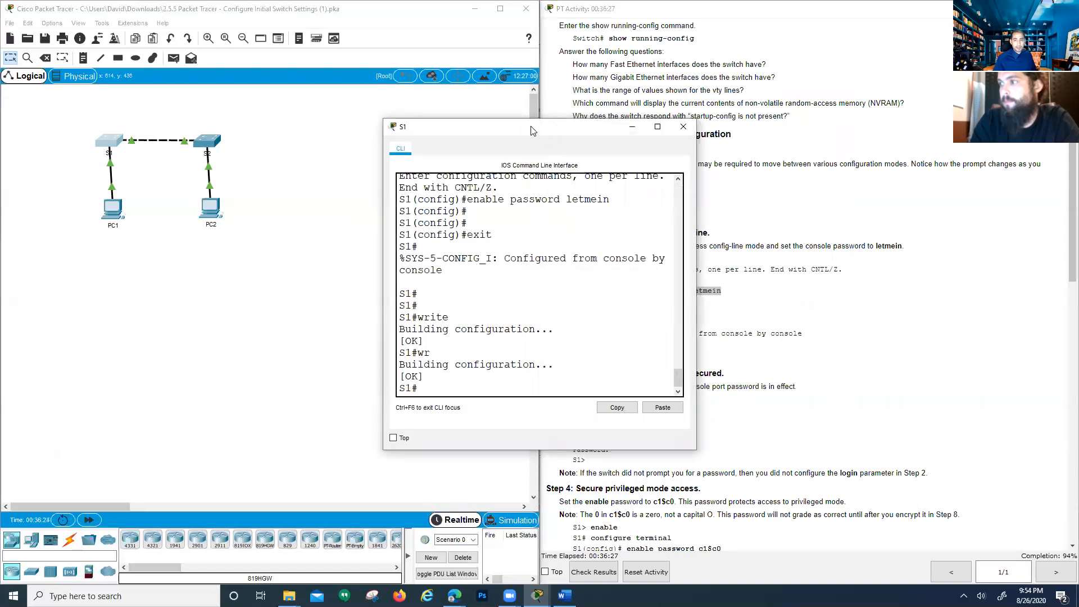
pyautogui.moveTo(533, 131); pyautogui.dragTo(277, 106)
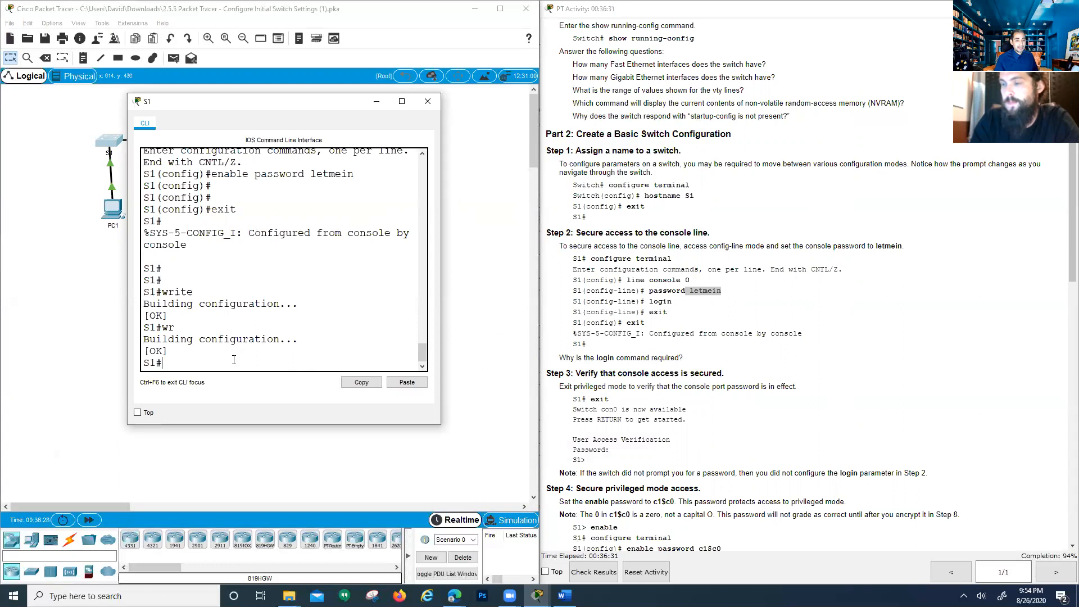
pyautogui.write('config t')
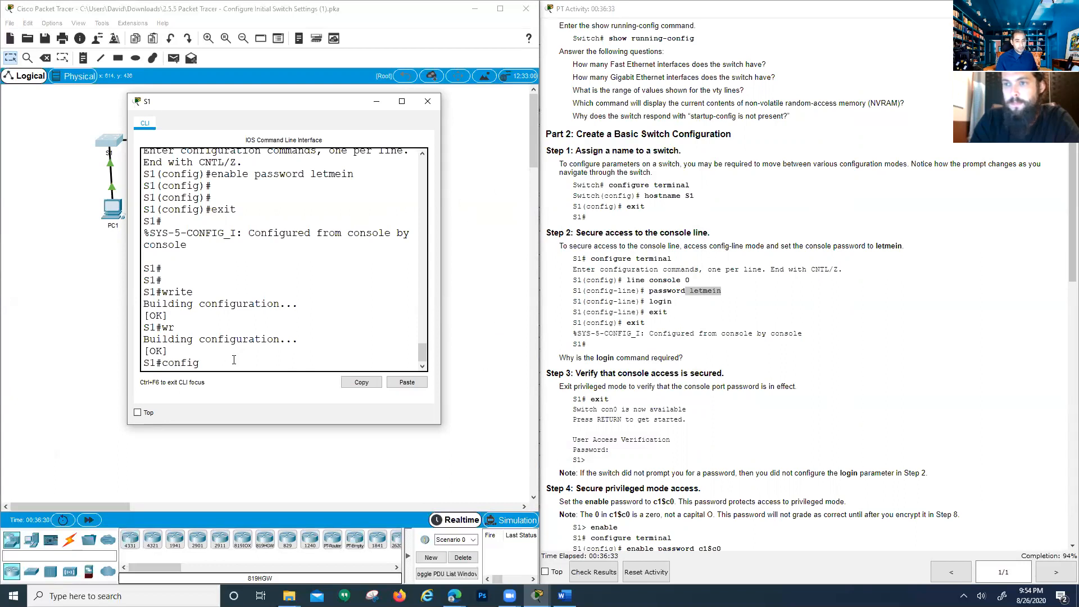
pyautogui.press('Return')
pyautogui.press('Return')
pyautogui.press('Return')
pyautogui.press('Return')
pyautogui.write('no ')
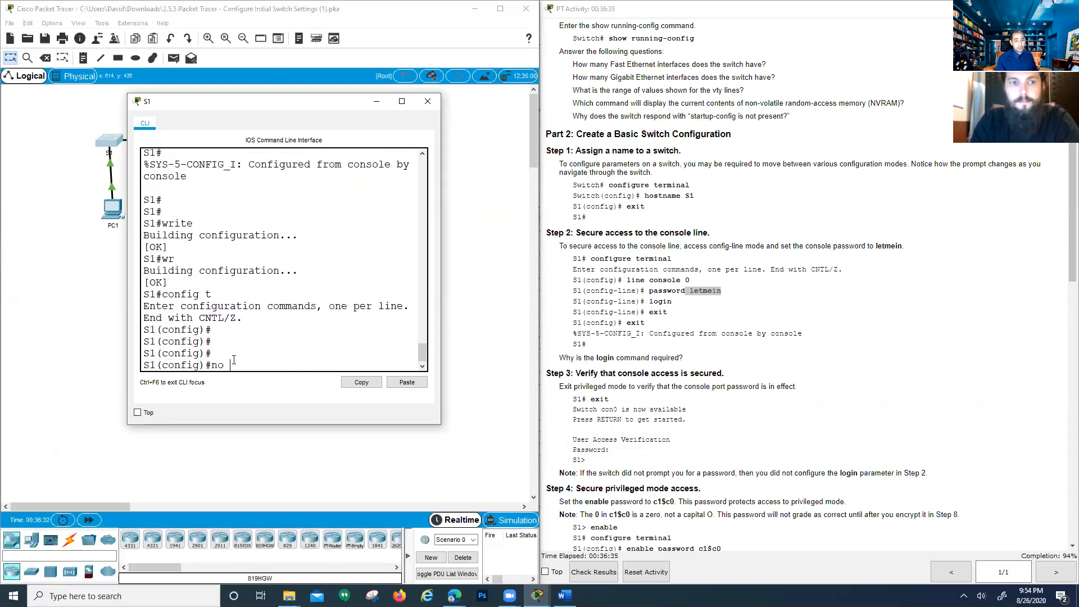
pyautogui.write('enable pass')
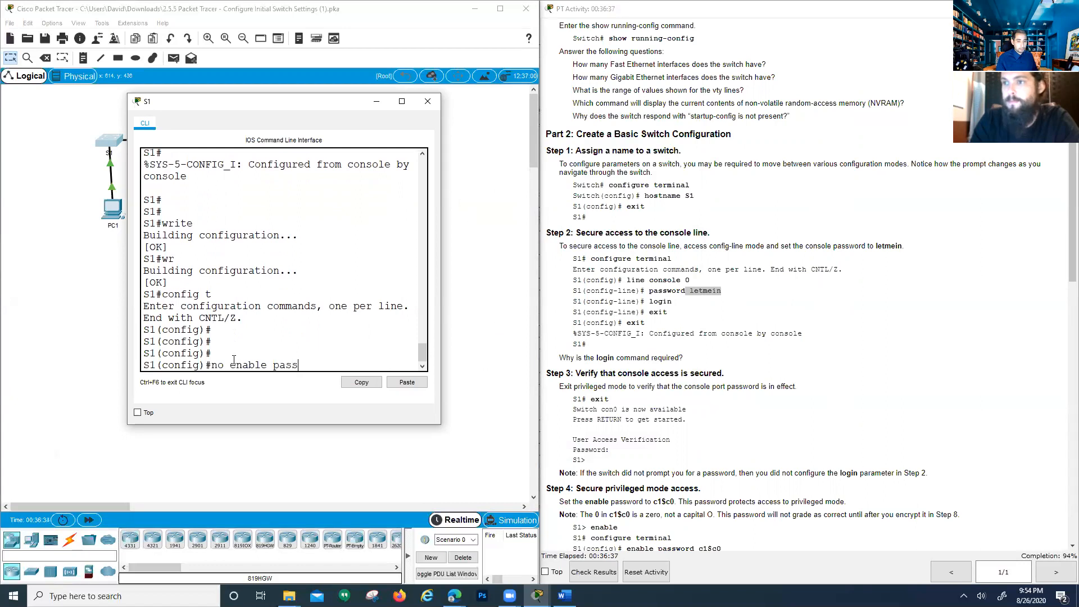
pyautogui.press('Return')
pyautogui.press('Return')
pyautogui.press('Return')
pyautogui.press('Return')
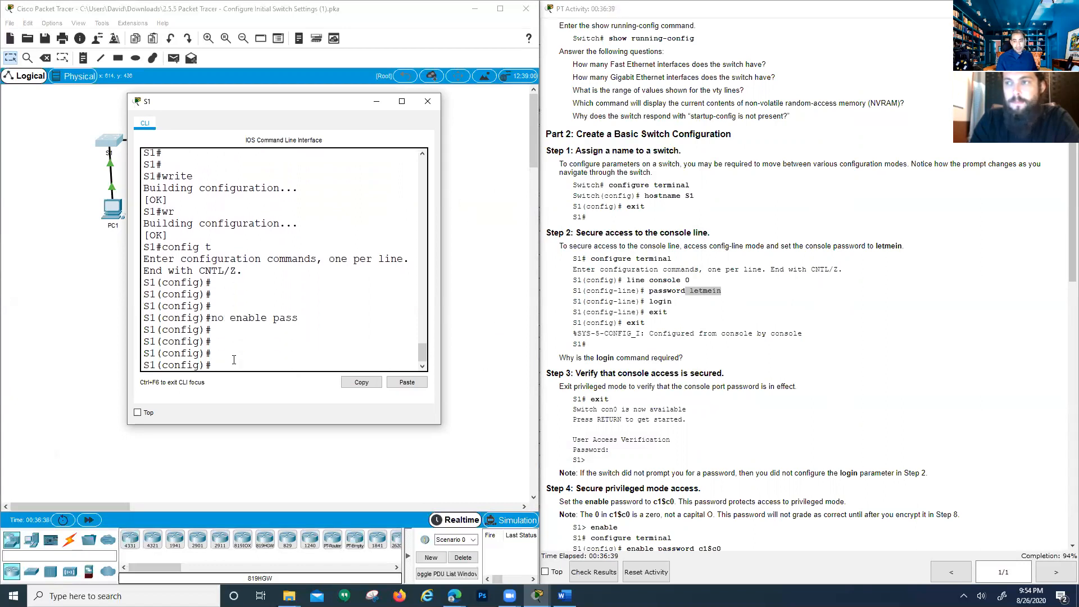
pyautogui.write('pass')
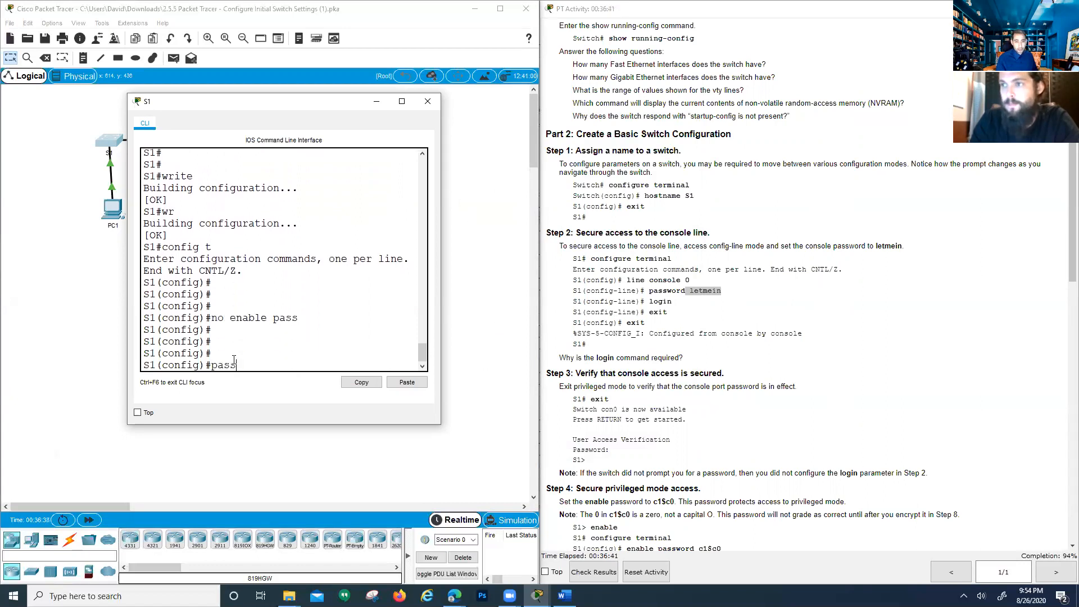
pyautogui.write('word le')
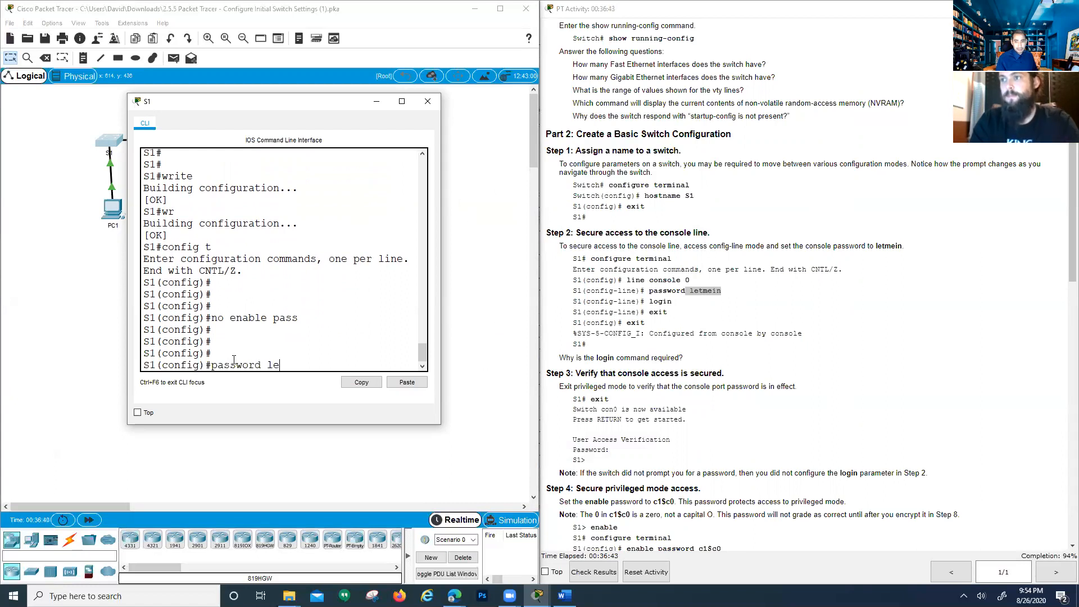
pyautogui.write('tmein')
pyautogui.press('Return')
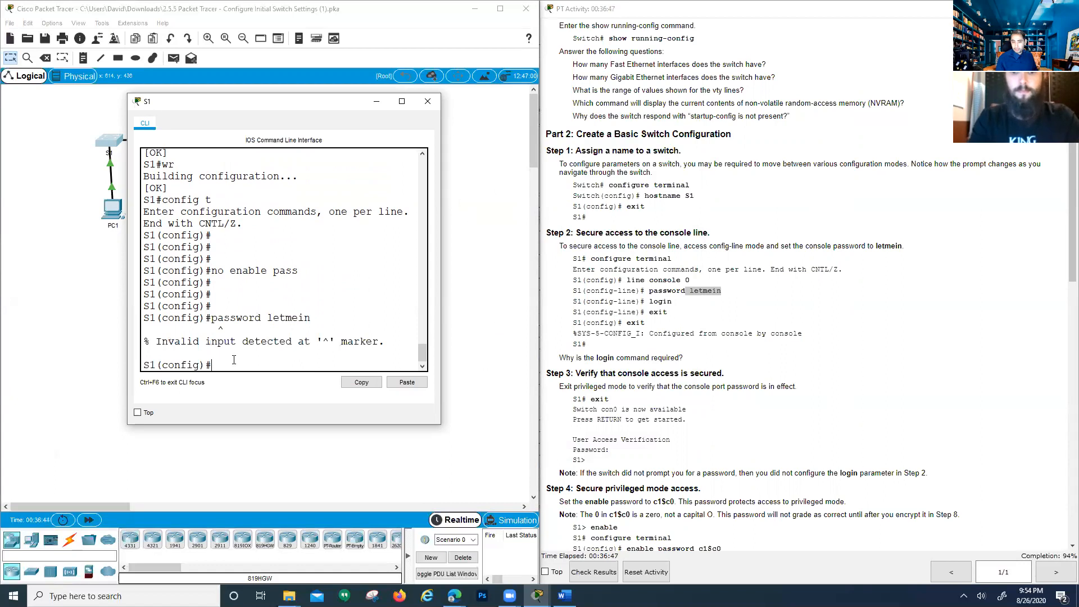
pyautogui.press('Up')
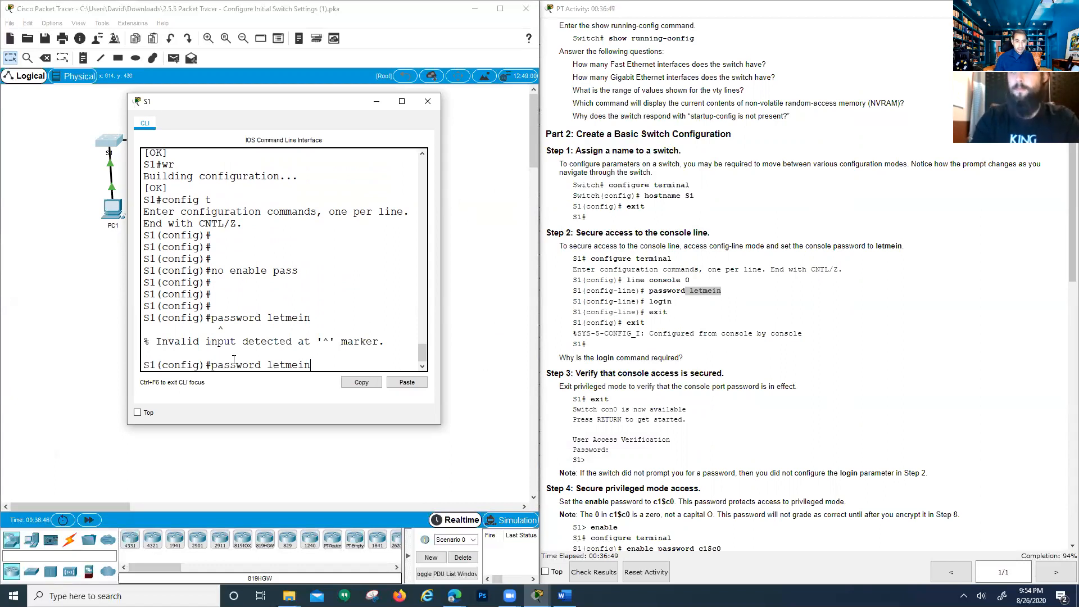
pyautogui.press('Left')
pyautogui.press('Left')
pyautogui.press('Left')
pyautogui.press('Left')
pyautogui.press('Left')
pyautogui.write('ena')
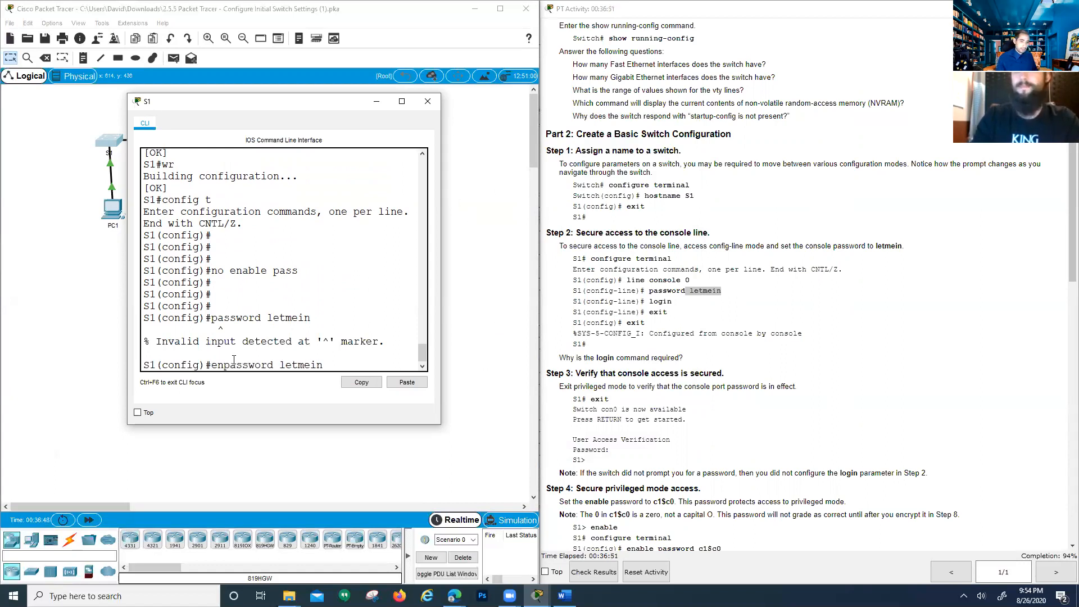
pyautogui.write('ble')
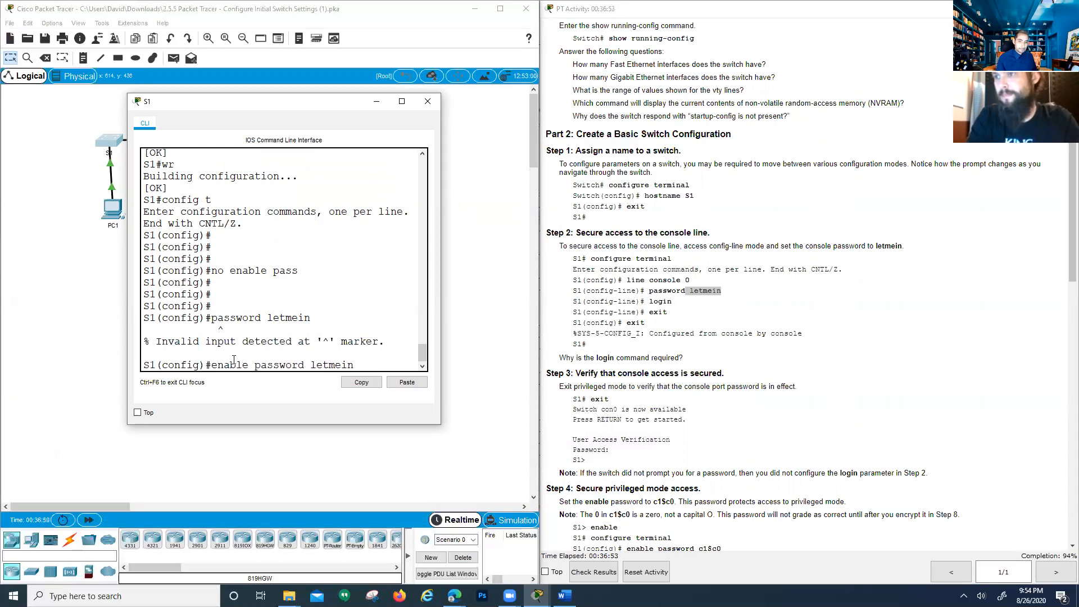
pyautogui.press('Return')
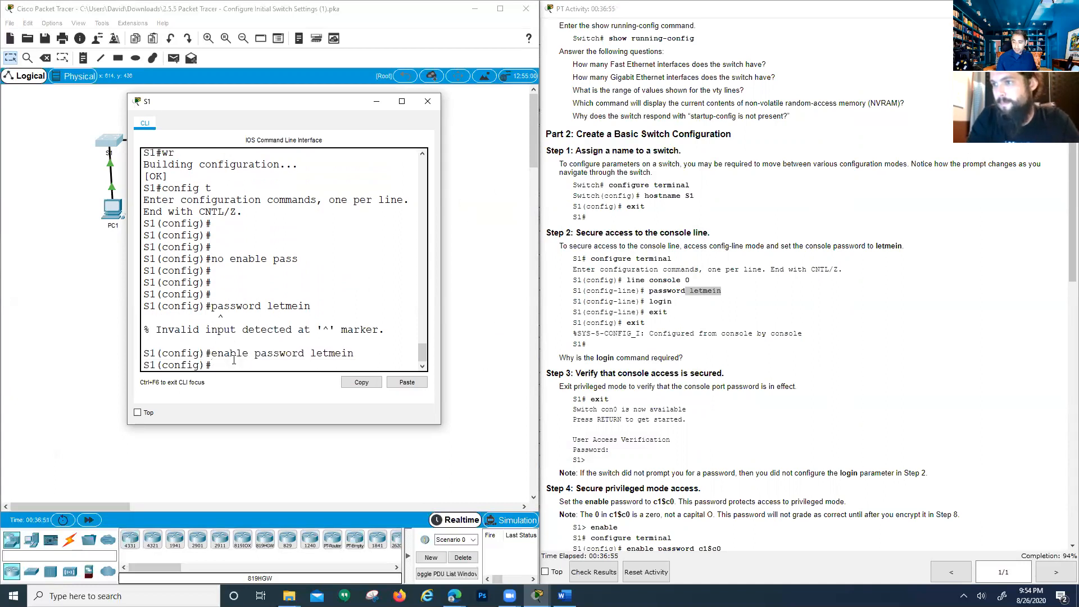
# Check results again, seeing S1's Enable Password still flagged incorrect
pyautogui.click(593, 572)
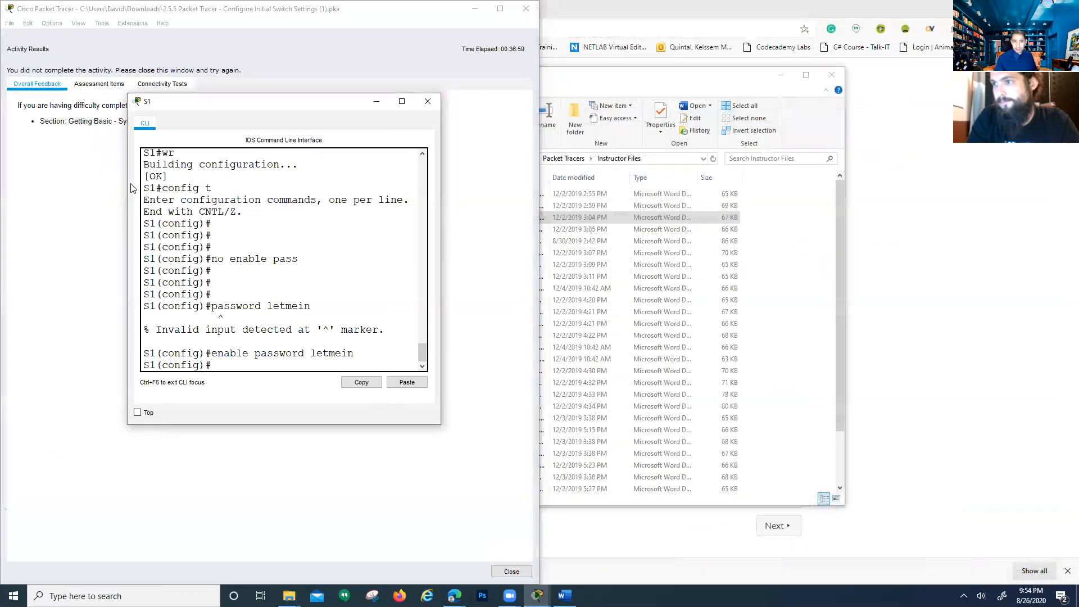
pyautogui.click(107, 81)
pyautogui.click(65, 182)
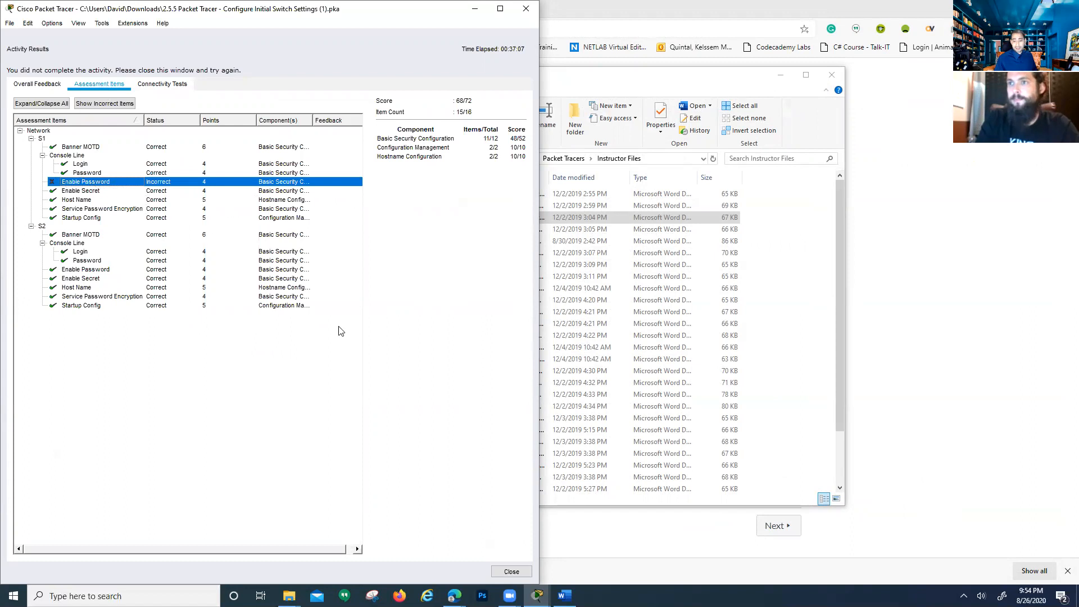
pyautogui.click(511, 571)
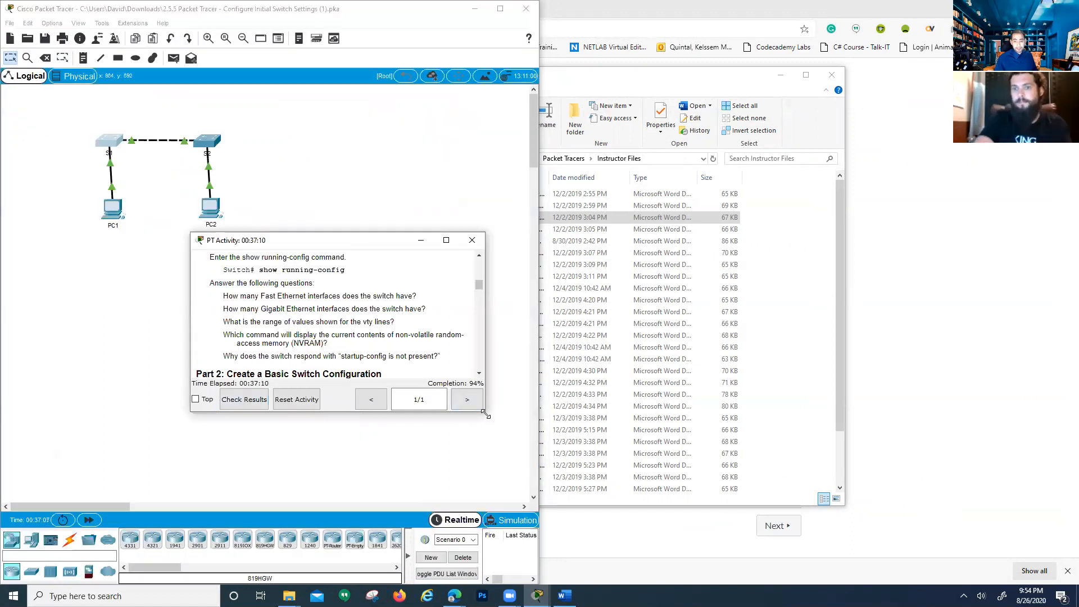
# Dock the instructions on the right, review the console and Step 4 enable password lines, then reopen S1
pyautogui.moveTo(484, 414); pyautogui.dragTo(874, 537)
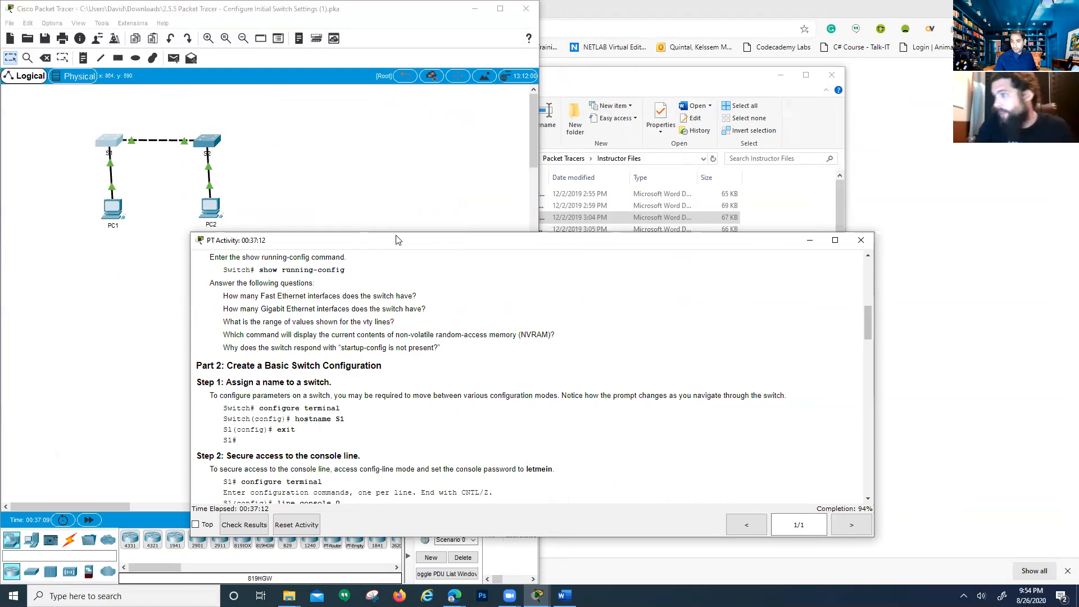
pyautogui.moveTo(395, 240); pyautogui.dragTo(1076, 269)
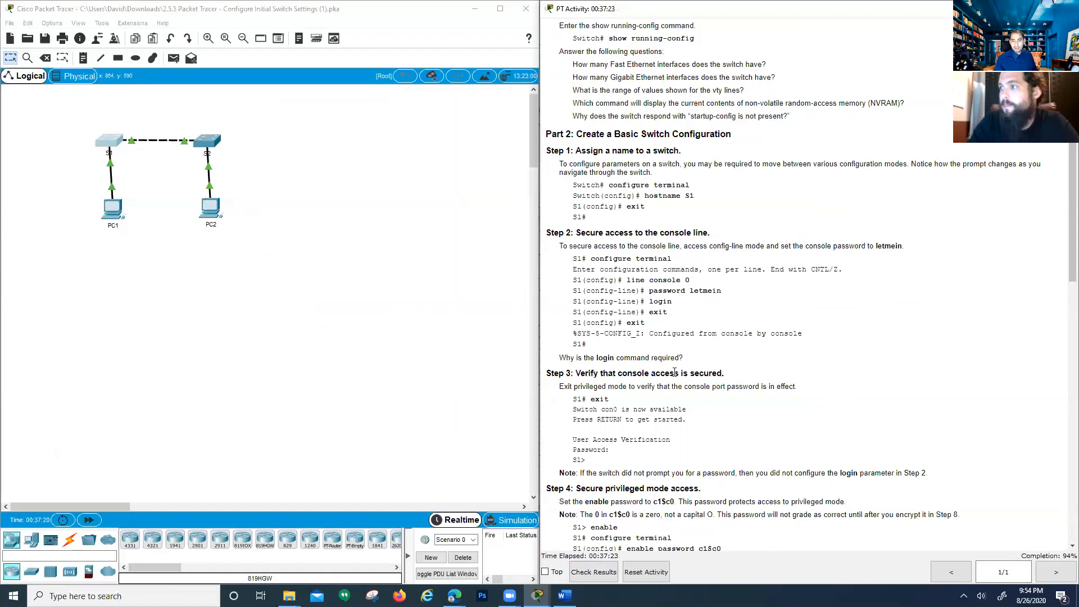
pyautogui.scroll(1, 702, 354)
pyautogui.moveTo(721, 325); pyautogui.dragTo(655, 326)
pyautogui.scroll(2, 655, 326)
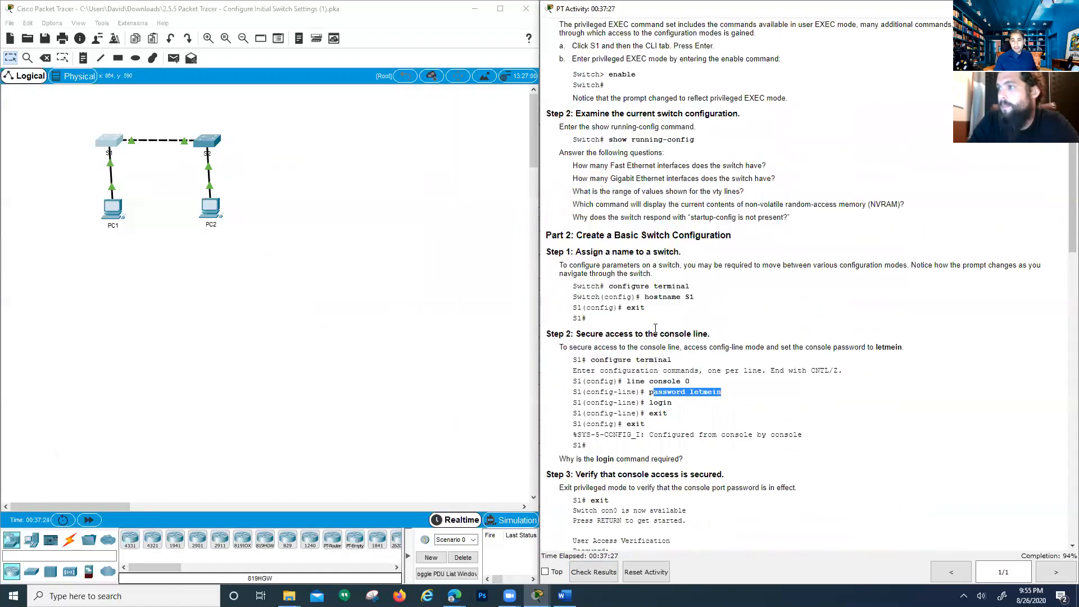
pyautogui.scroll(2, 655, 331)
pyautogui.scroll(-2, 655, 332)
pyautogui.scroll(-4, 647, 424)
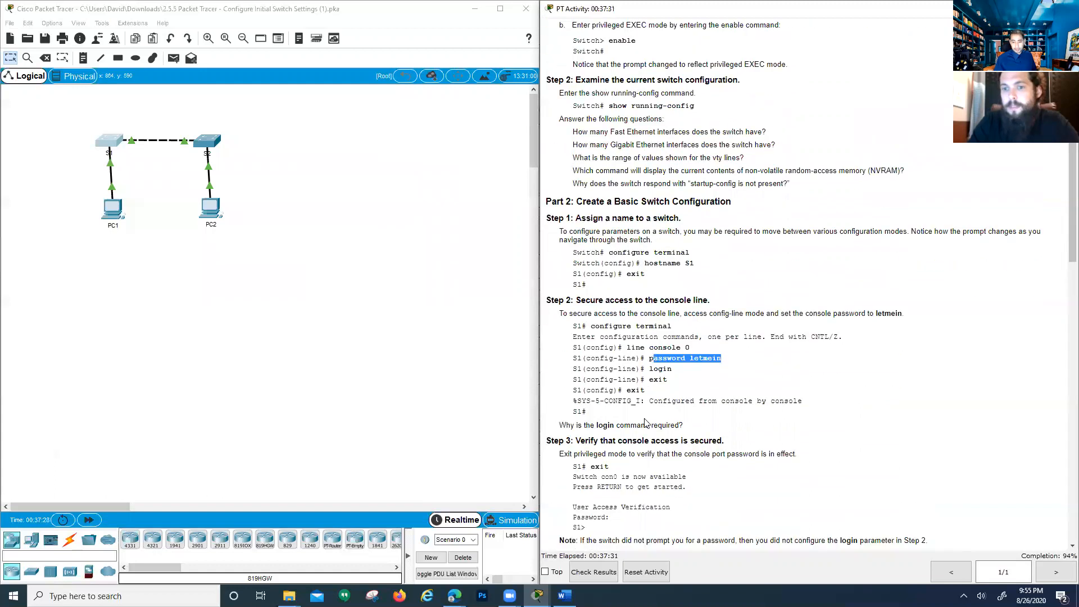
pyautogui.scroll(-1, 646, 423)
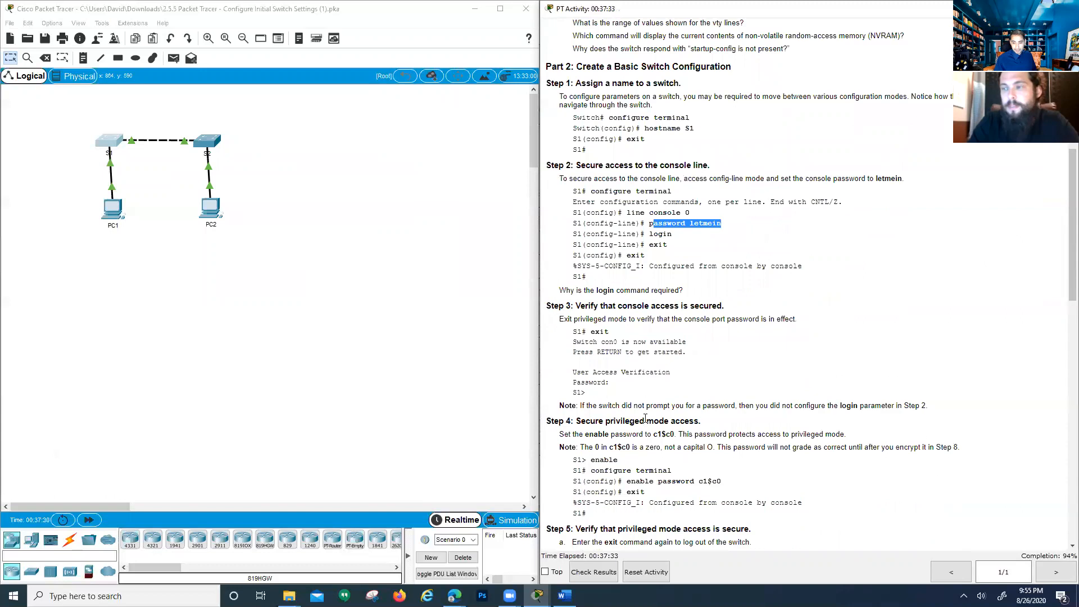
pyautogui.scroll(-1, 645, 419)
pyautogui.scroll(-1, 646, 423)
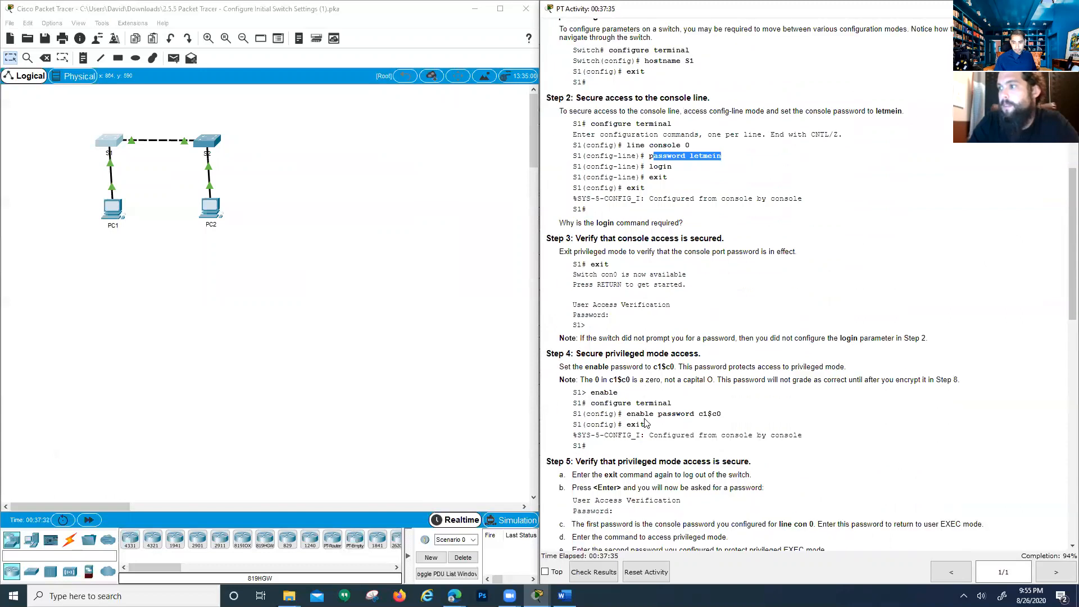
pyautogui.scroll(2, 646, 423)
pyautogui.click(726, 232)
pyautogui.moveTo(674, 235); pyautogui.dragTo(741, 224)
pyautogui.click(652, 223)
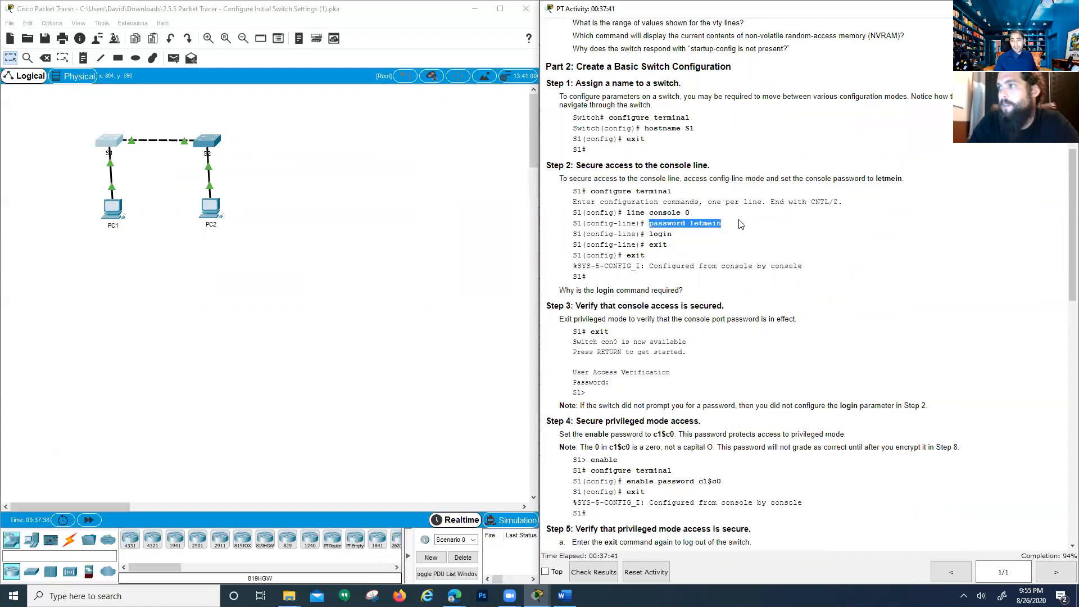
pyautogui.scroll(4, 725, 248)
pyautogui.scroll(-5, 712, 260)
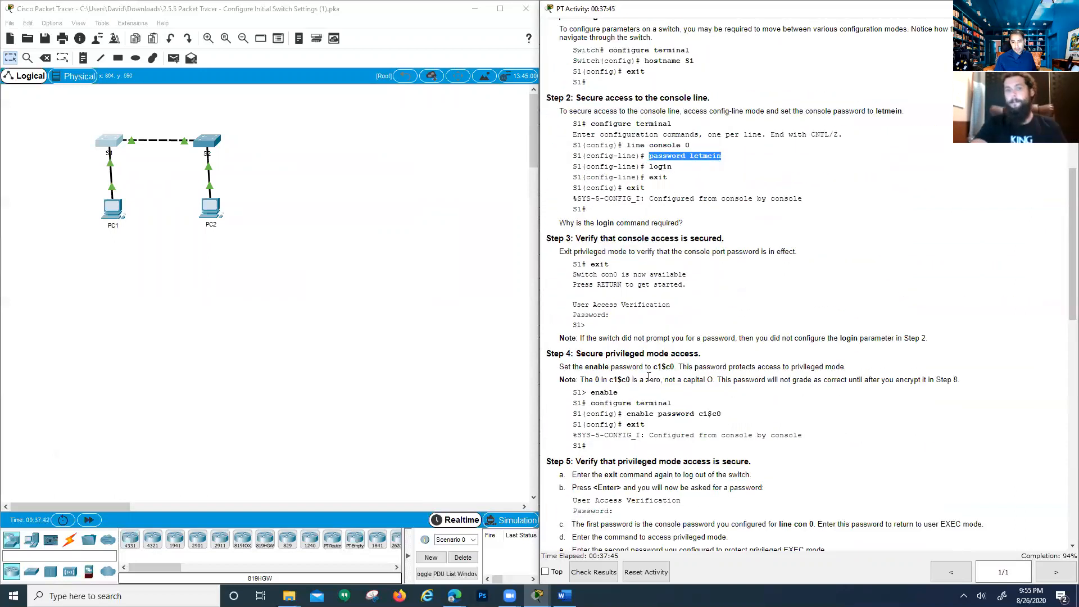
pyautogui.scroll(-1, 648, 377)
pyautogui.tripleClick(704, 389)
pyautogui.doubleClick(709, 380)
pyautogui.click(110, 141)
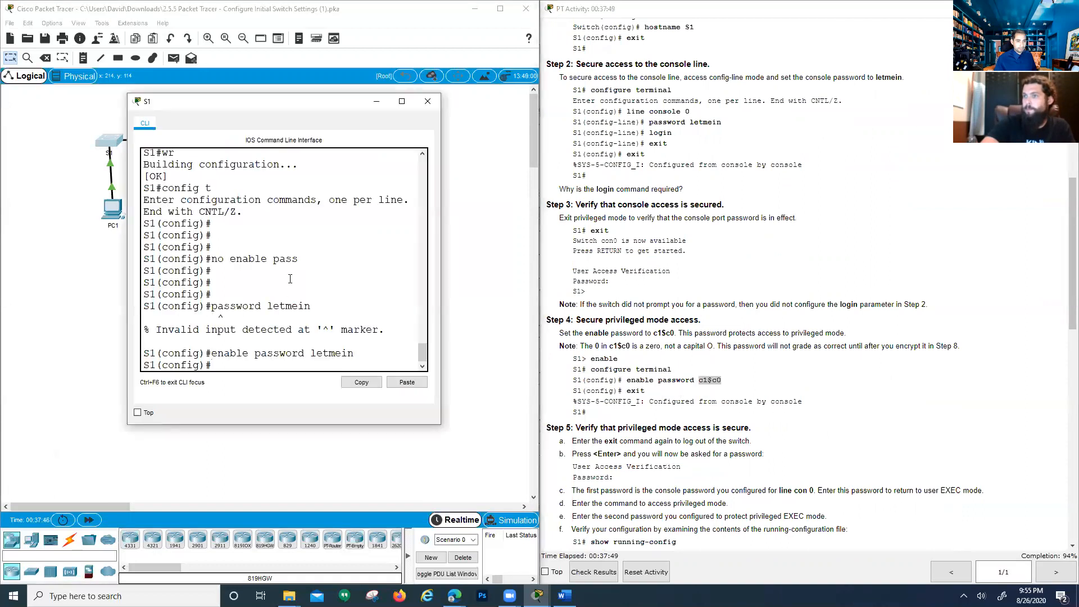
# Run 'enable password' at S1's config prompt with the Step 4 password value
pyautogui.press('Return')
pyautogui.press('Return')
pyautogui.press('Return')
pyautogui.write('enable password')
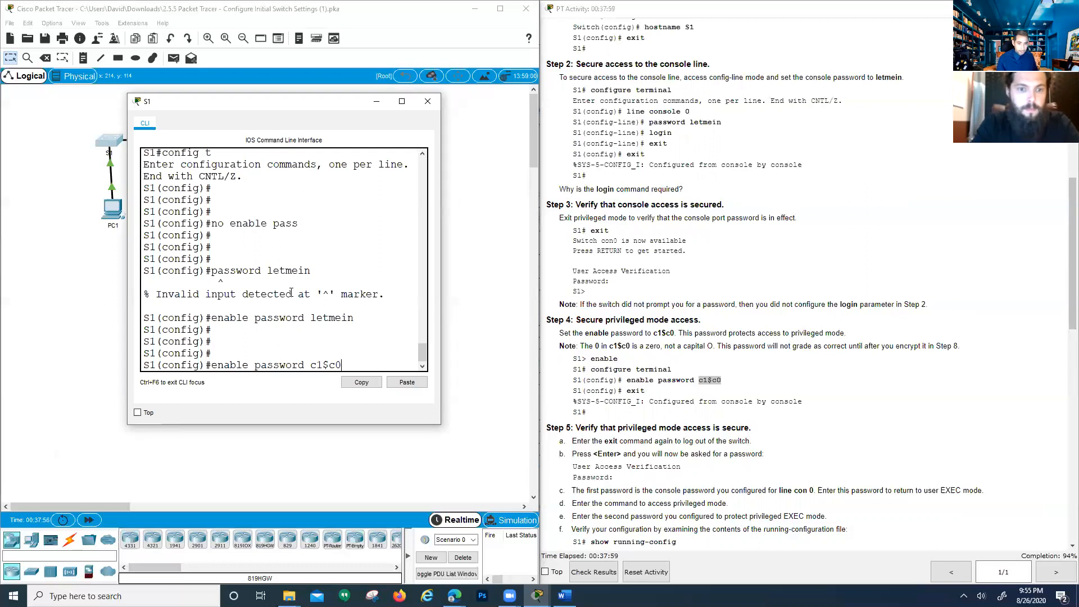
pyautogui.write('c1$c0')
pyautogui.press('Return')
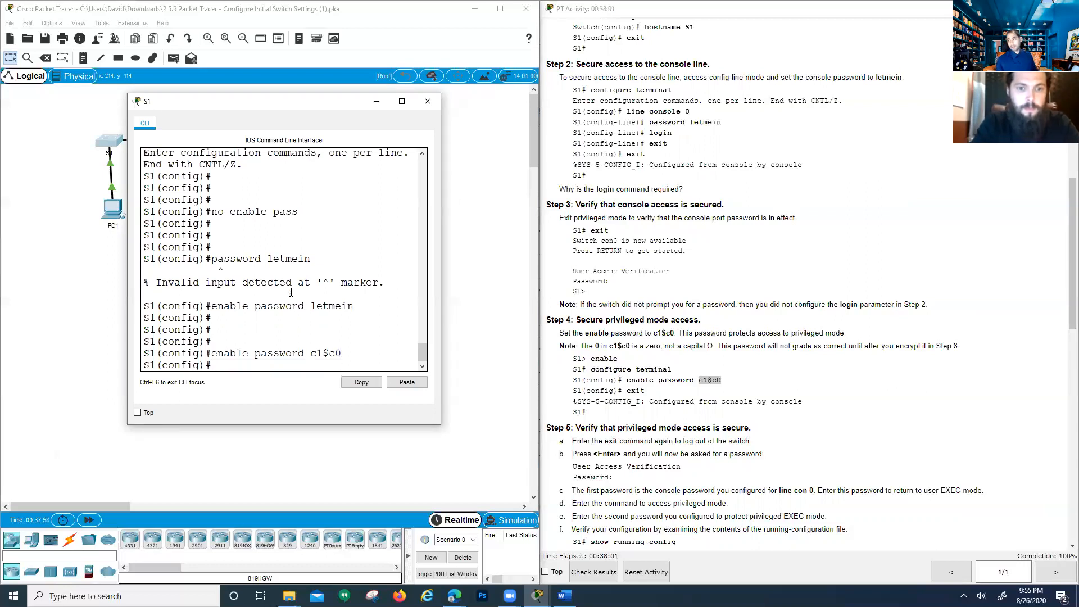